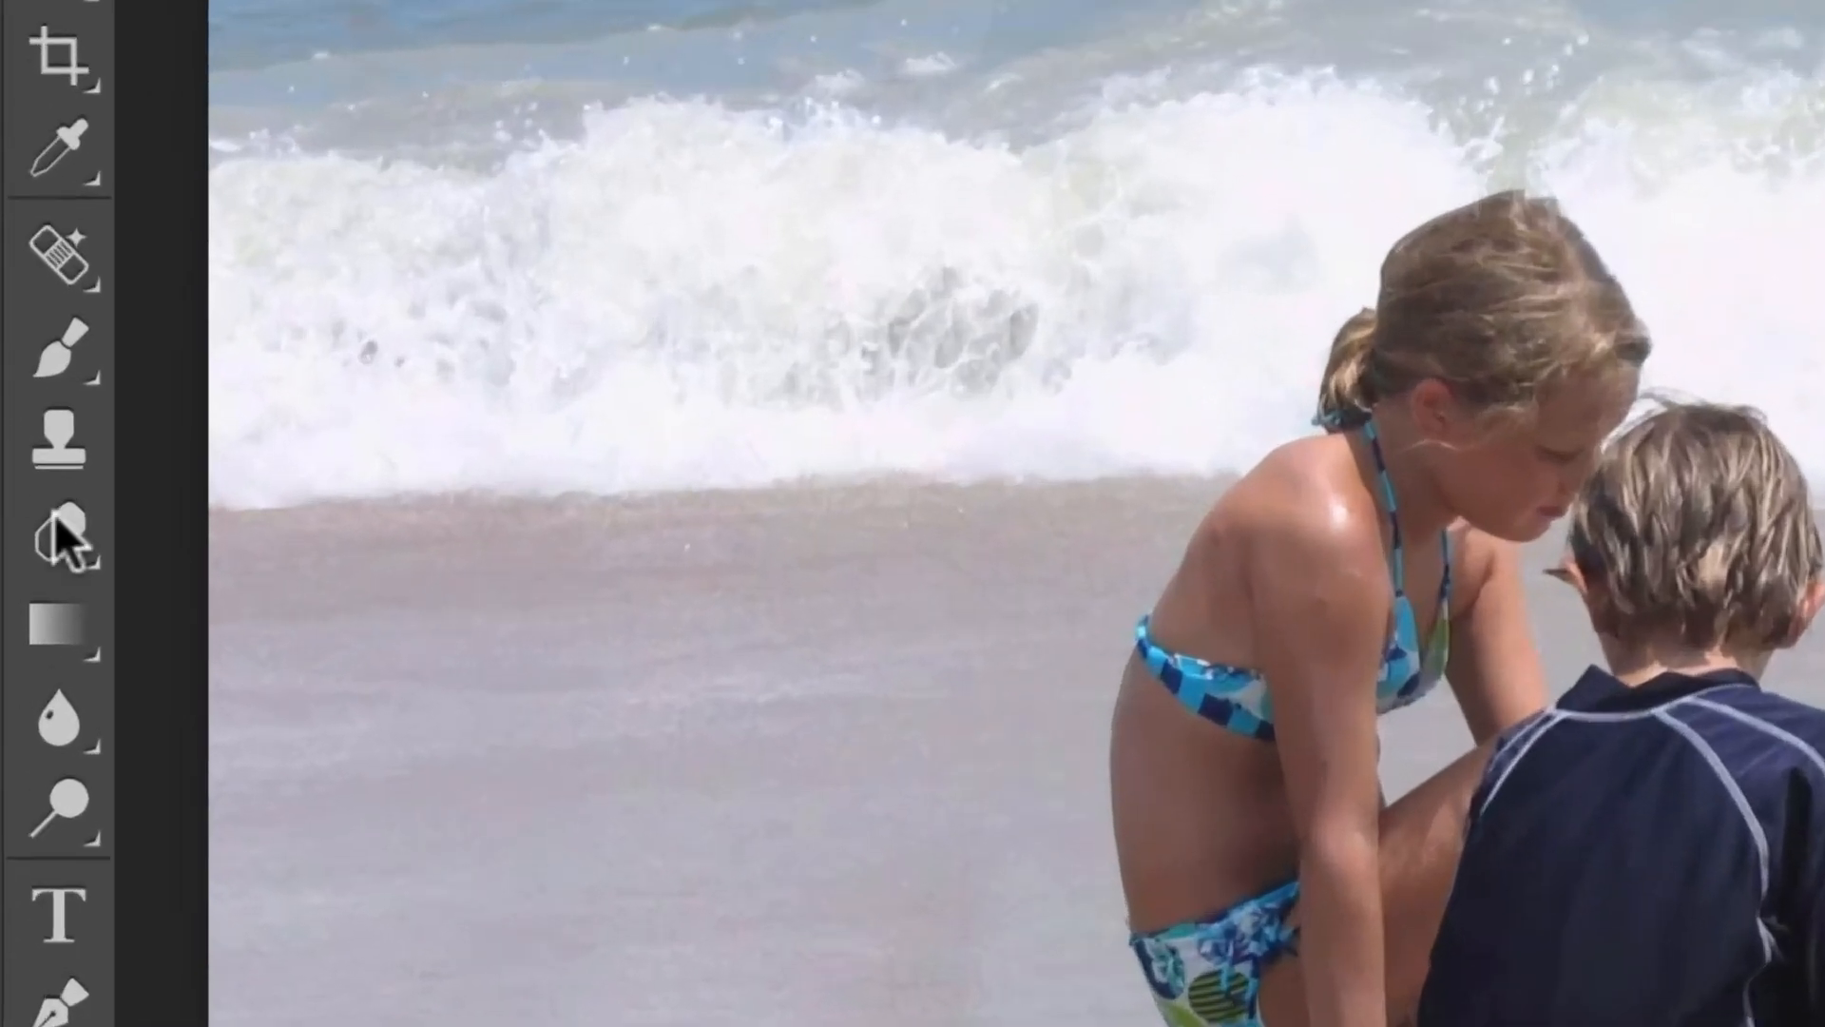
click(34, 486)
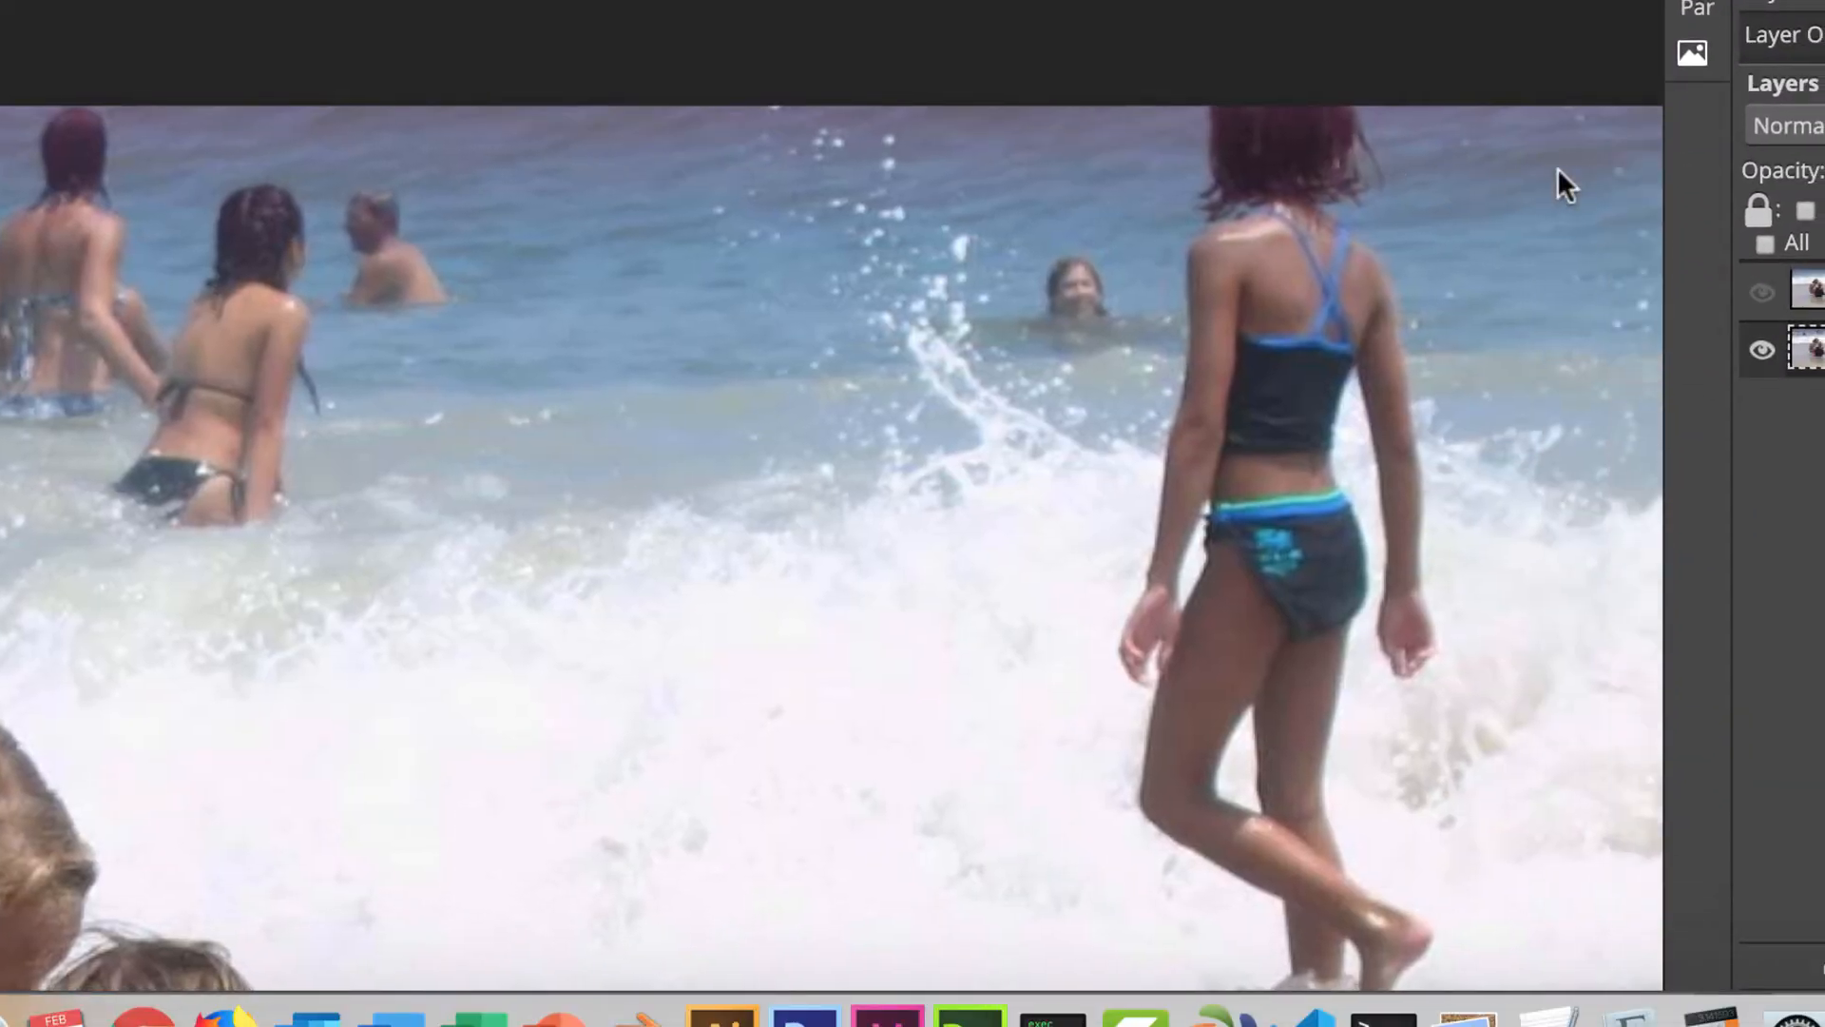
scroll(1557, 167, down, 3)
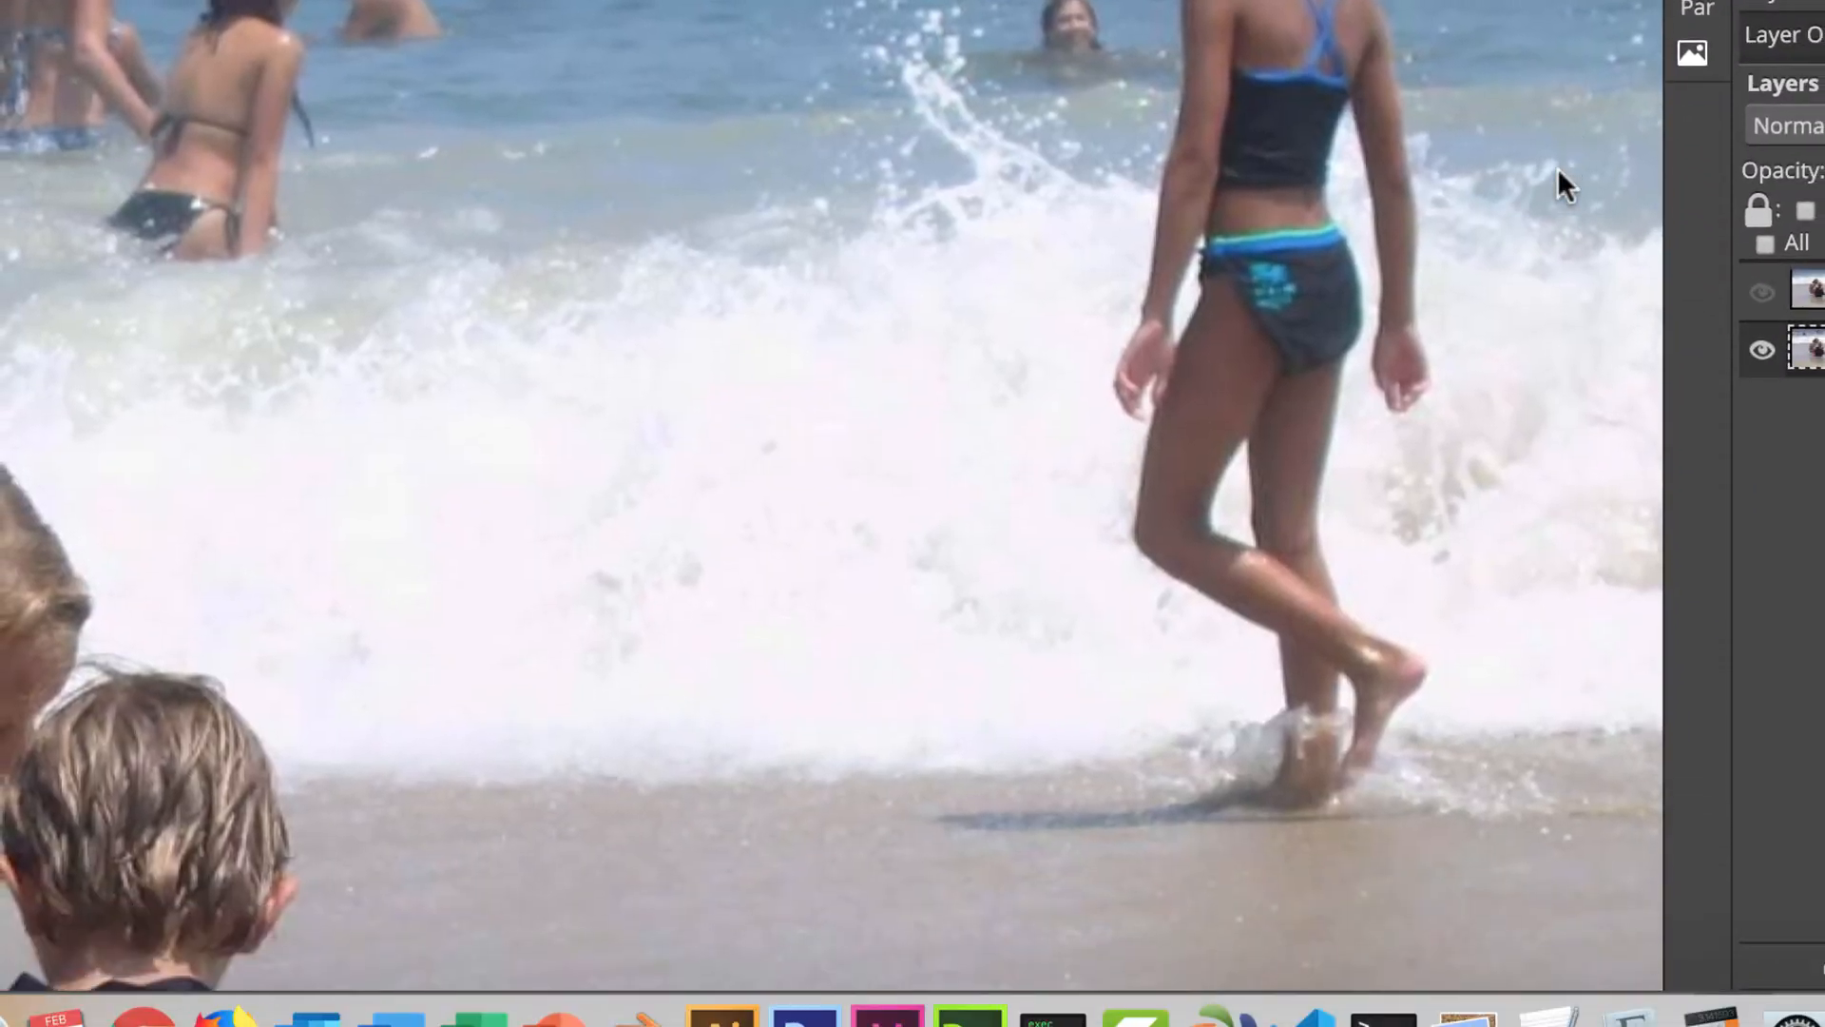
scroll(1448, 698, right, 1)
scroll(1448, 698, right, 1)
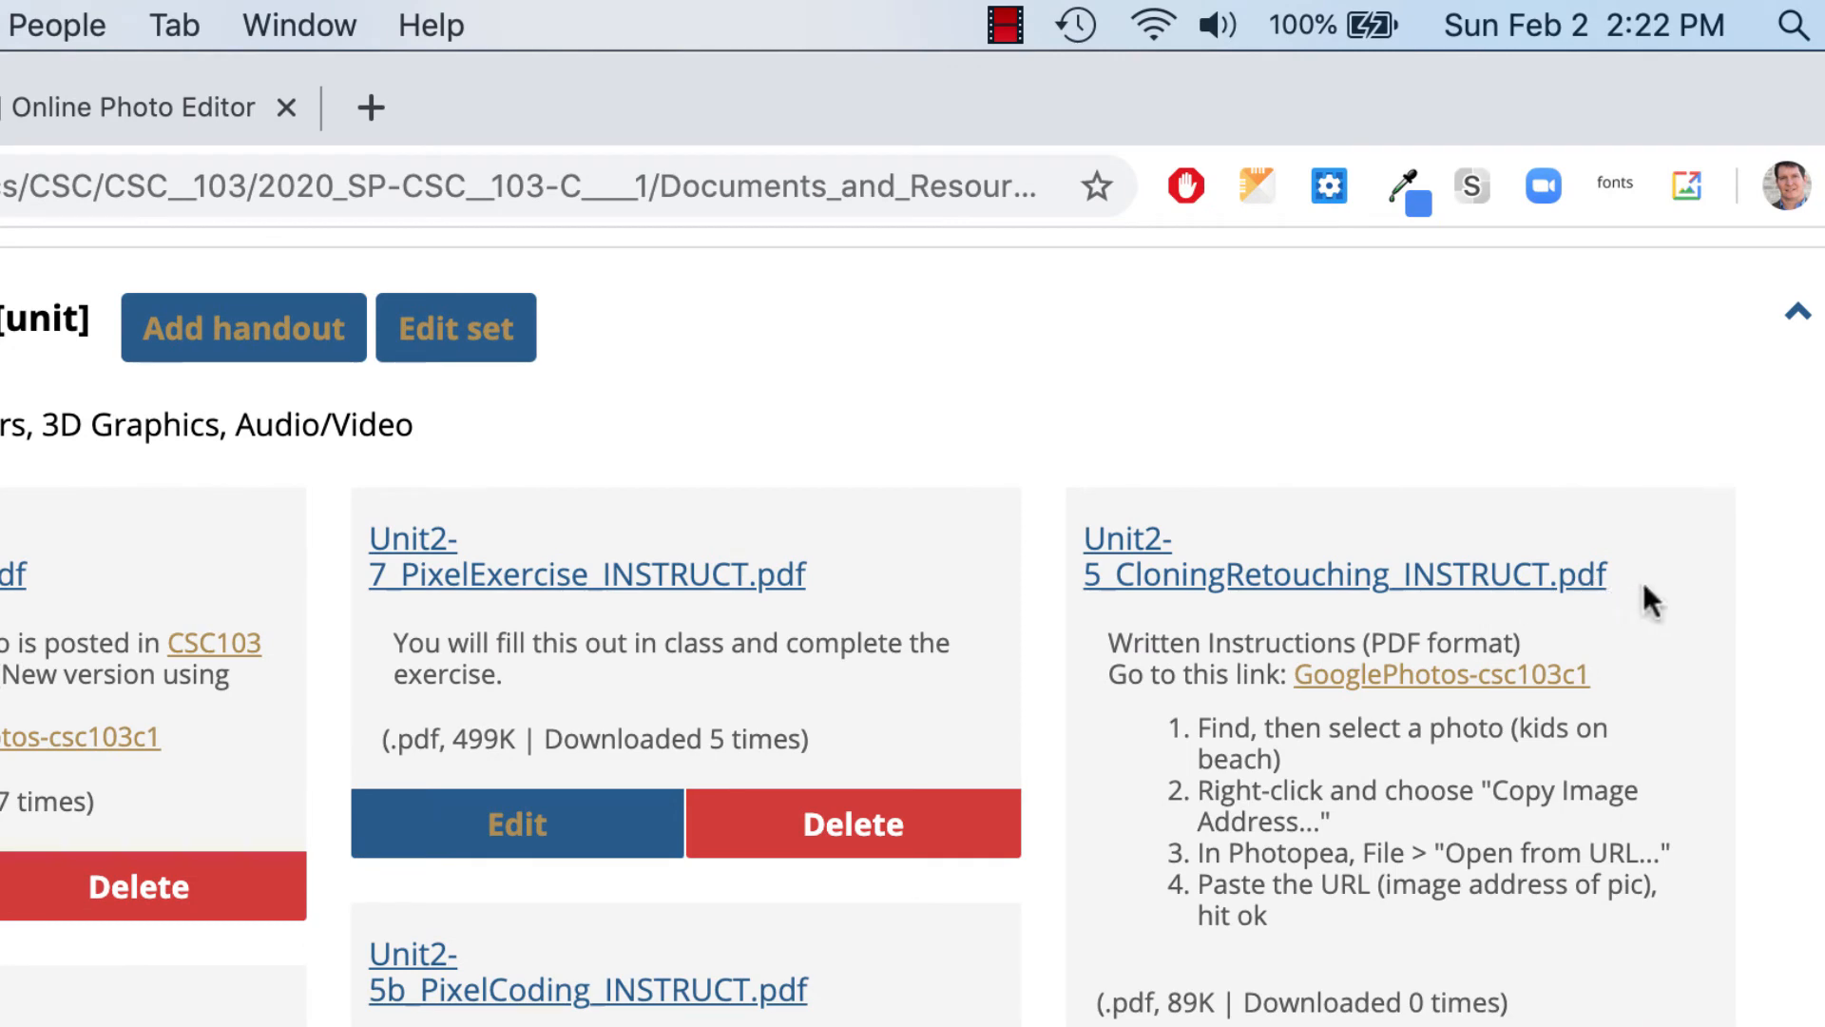
View the Unit2-5_CloningRetouching_INSTRUCT.pdf handout and close it again.
click(1573, 575)
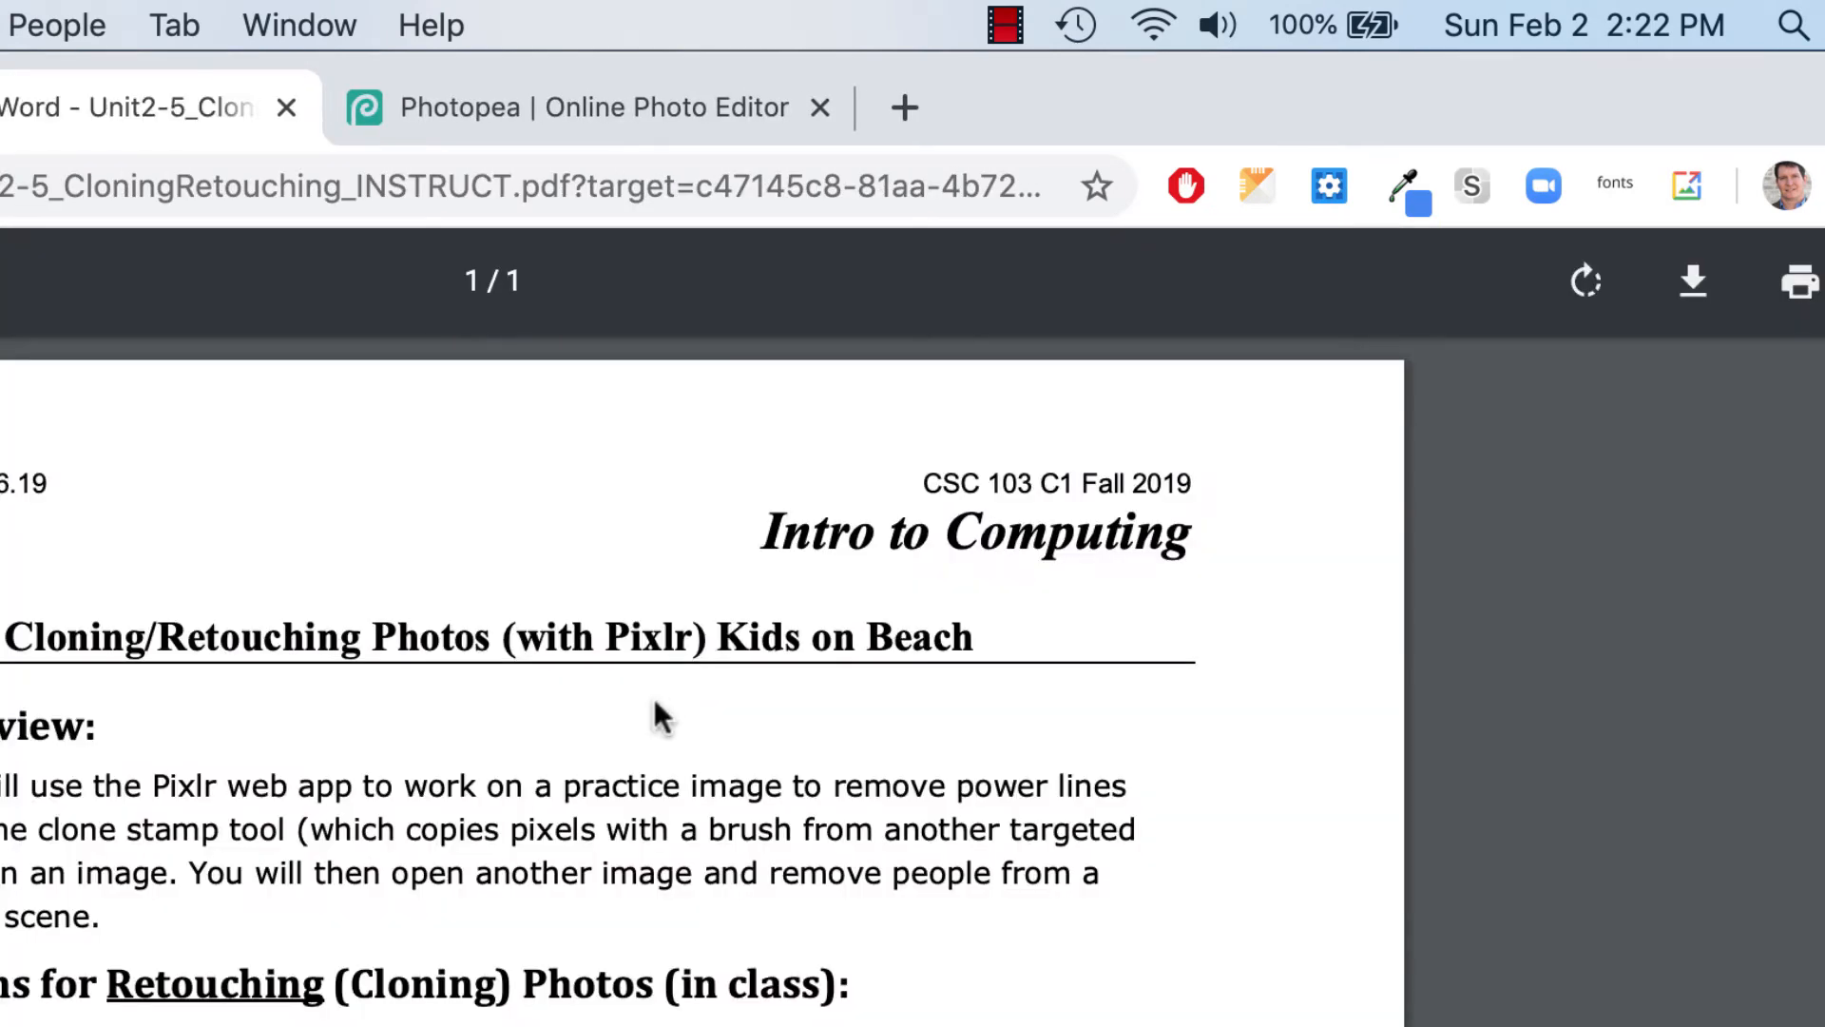
click(285, 106)
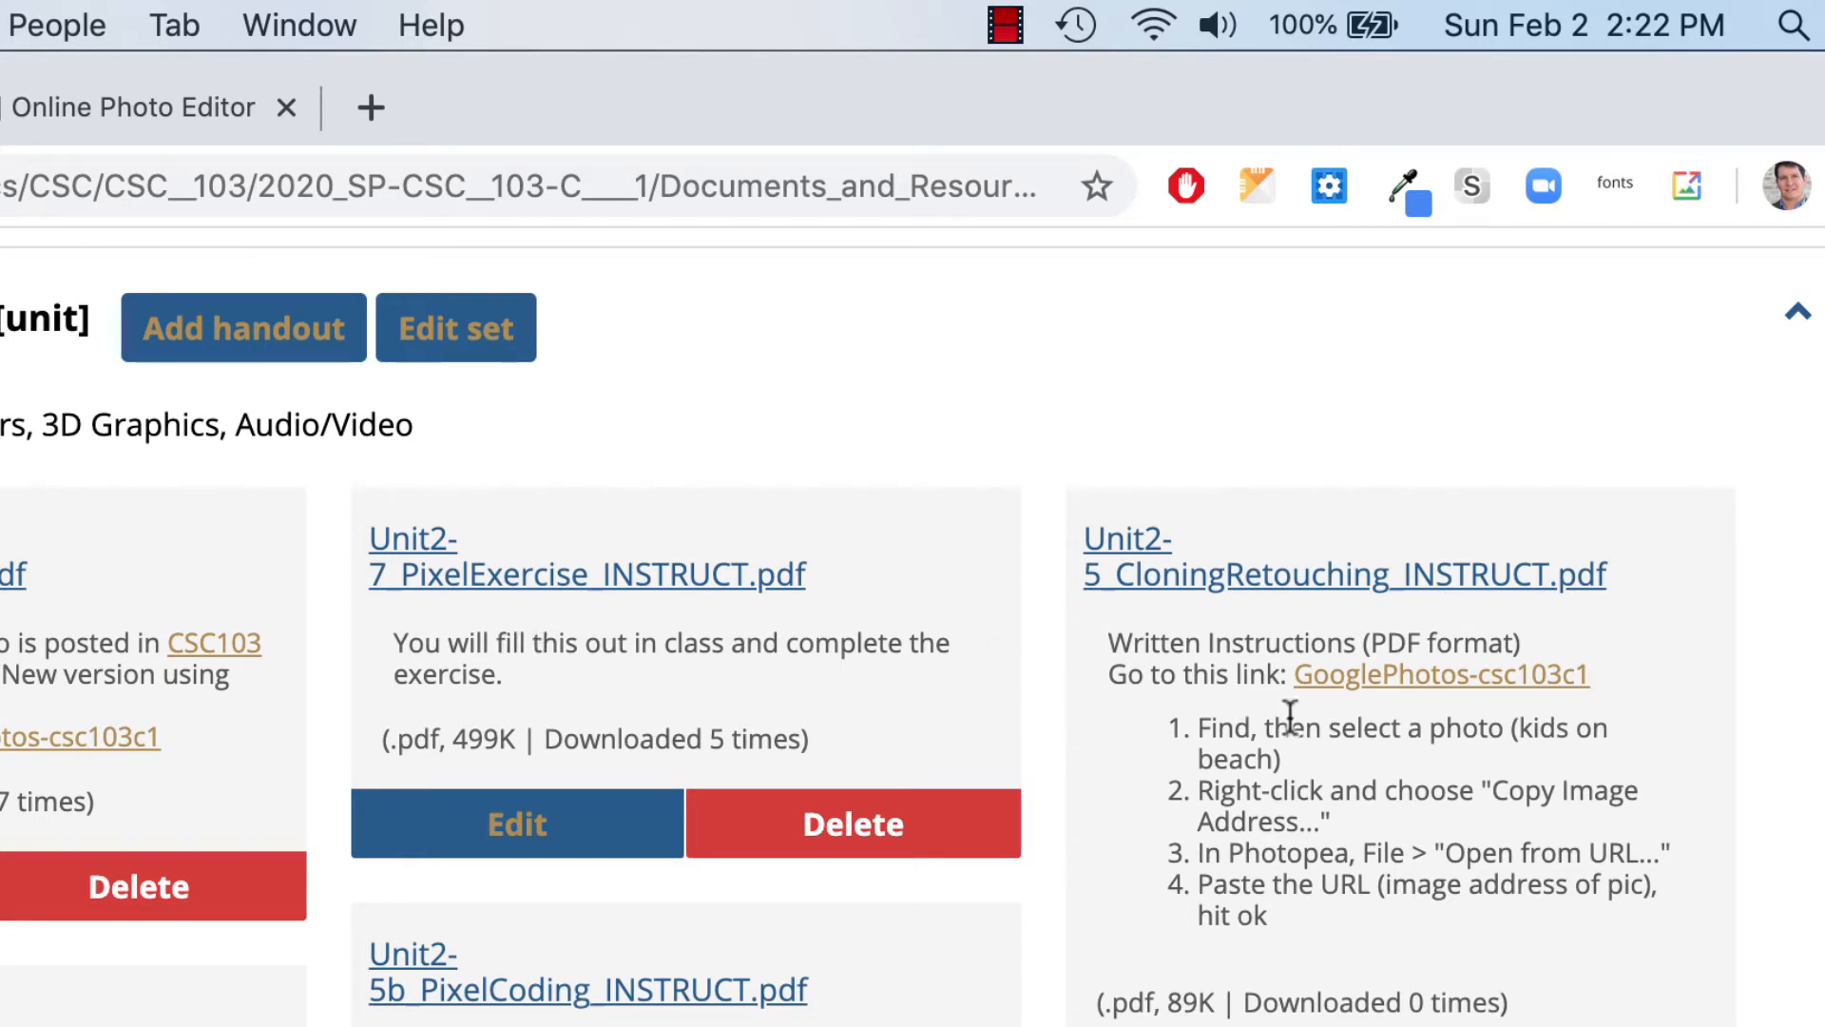
Open the kids-on-beach photo in the linked GooglePhotos-csc103c1 album and copy its image address.
click(1443, 677)
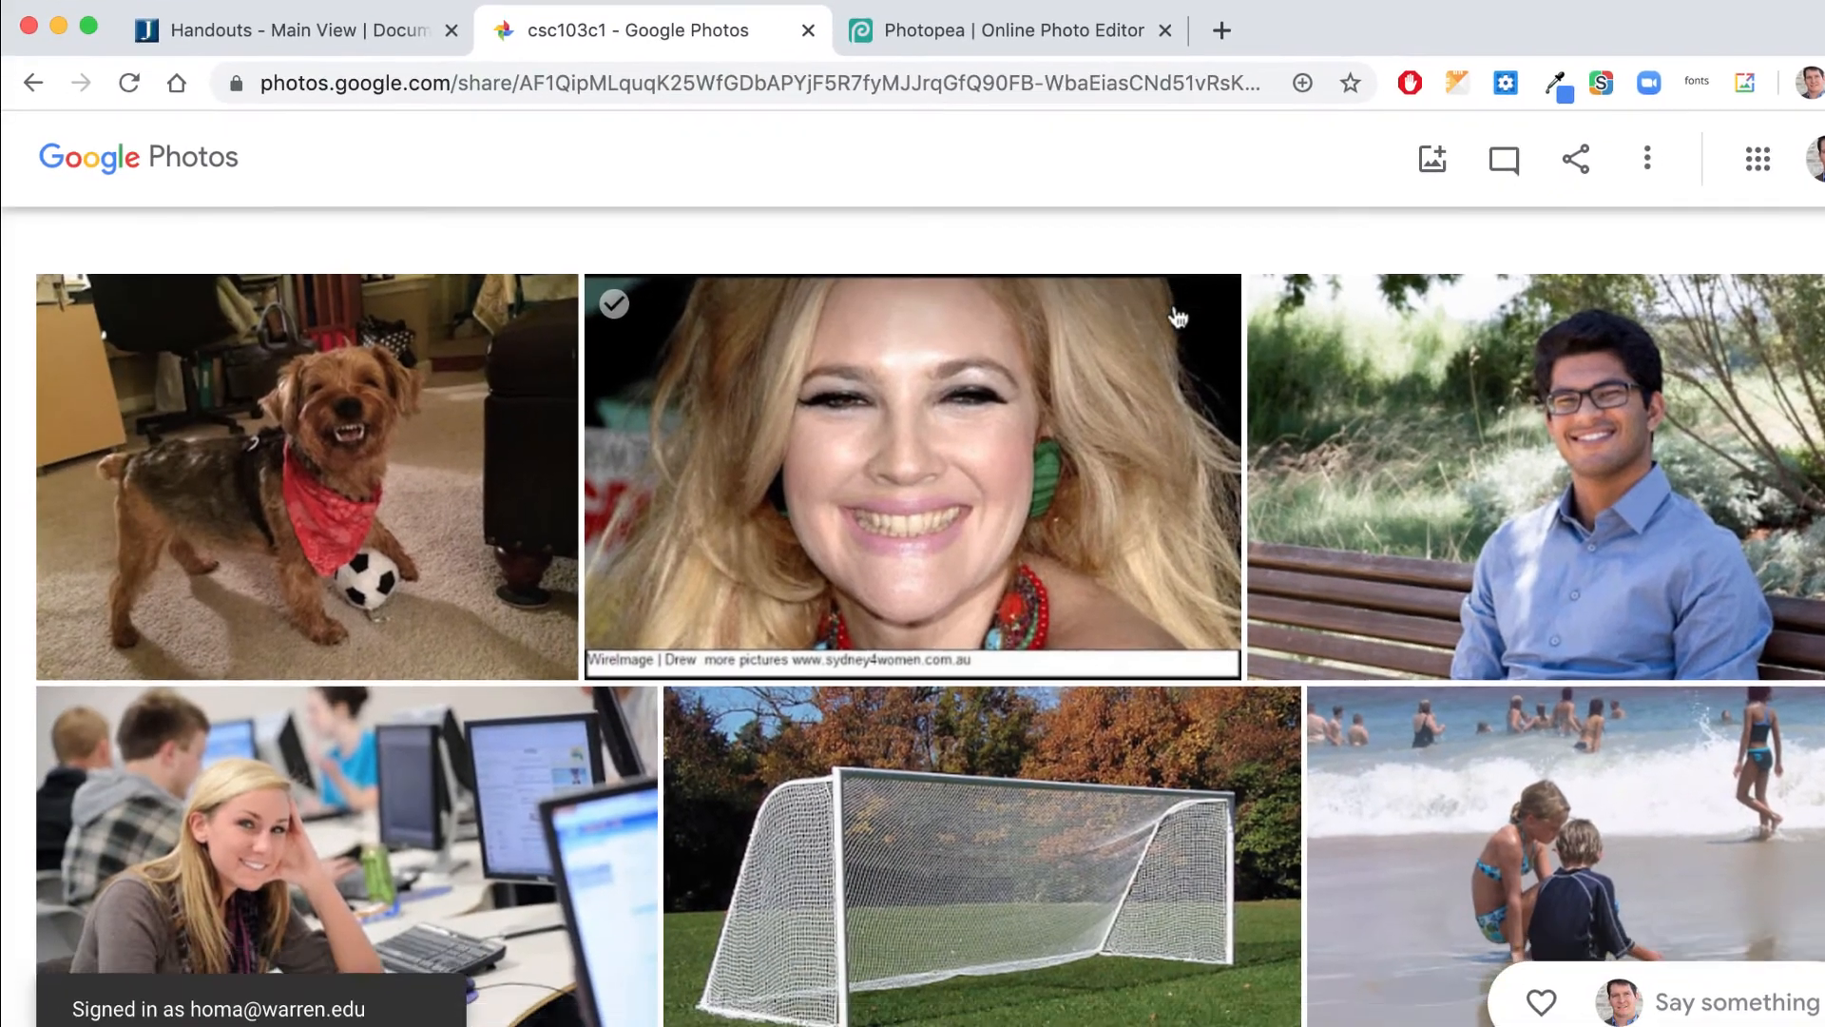
scroll(1031, 411, down, 3)
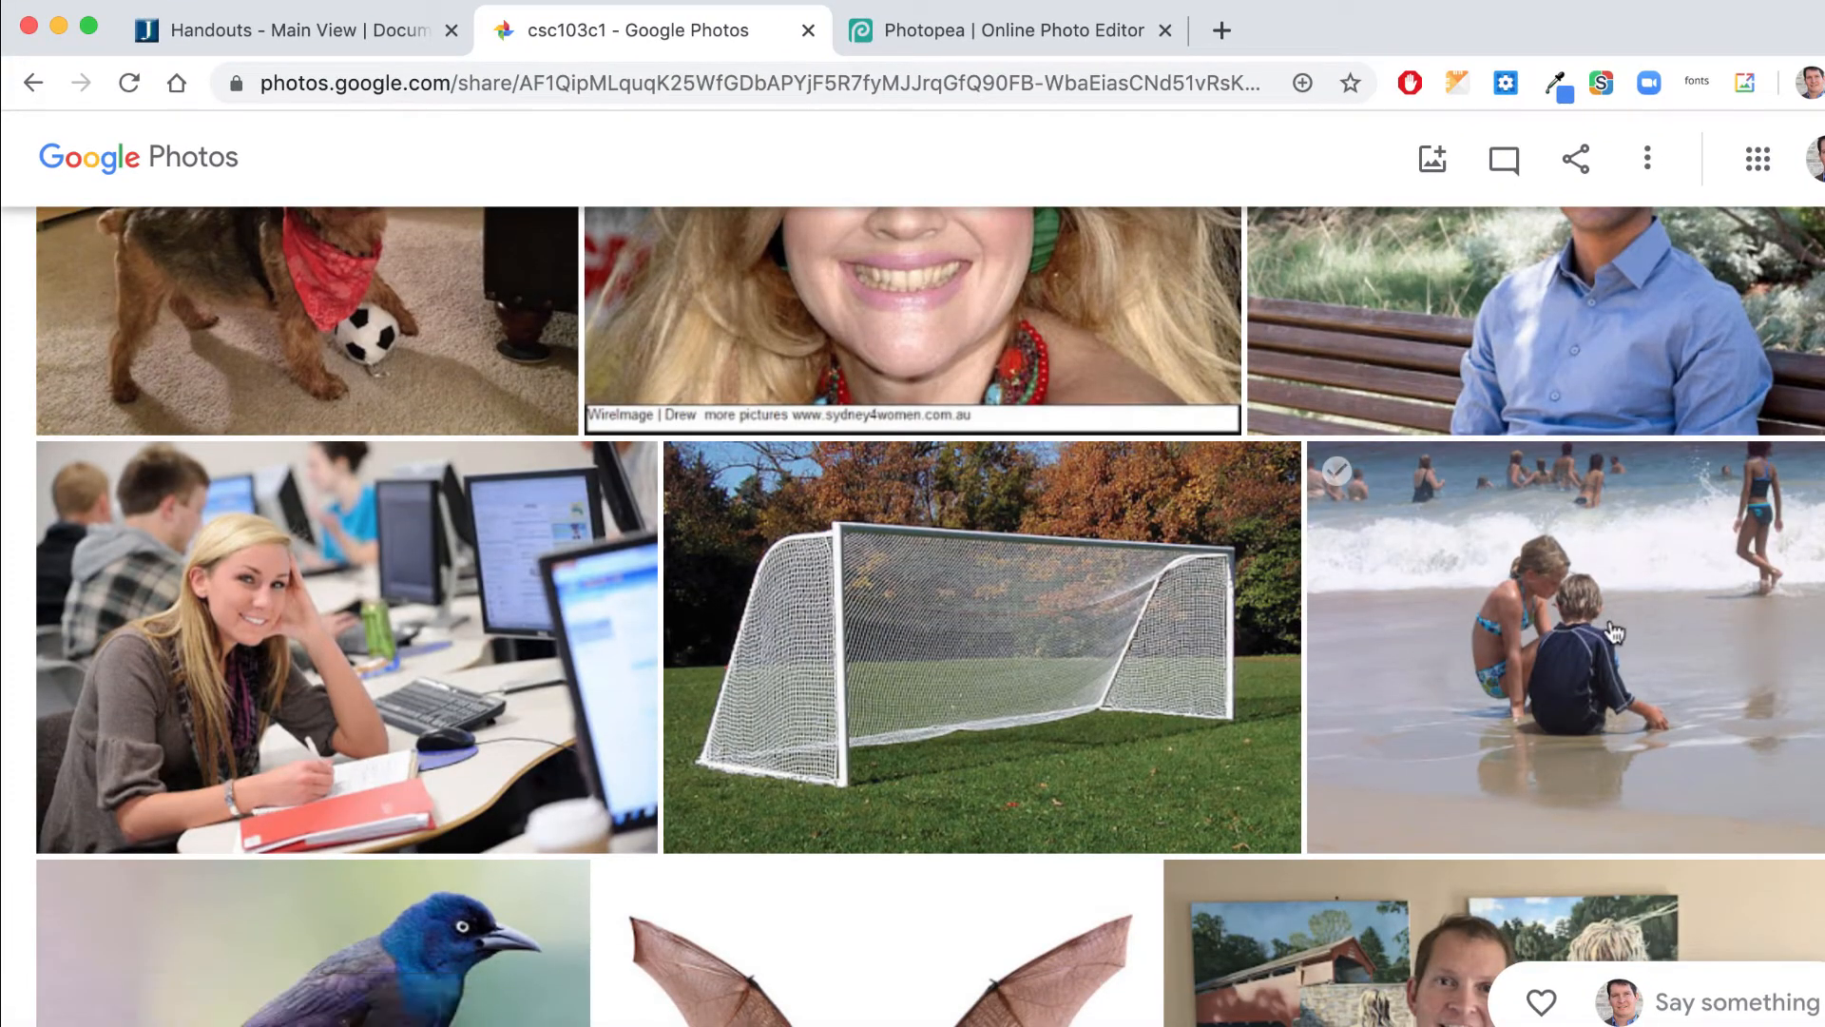
click(1613, 632)
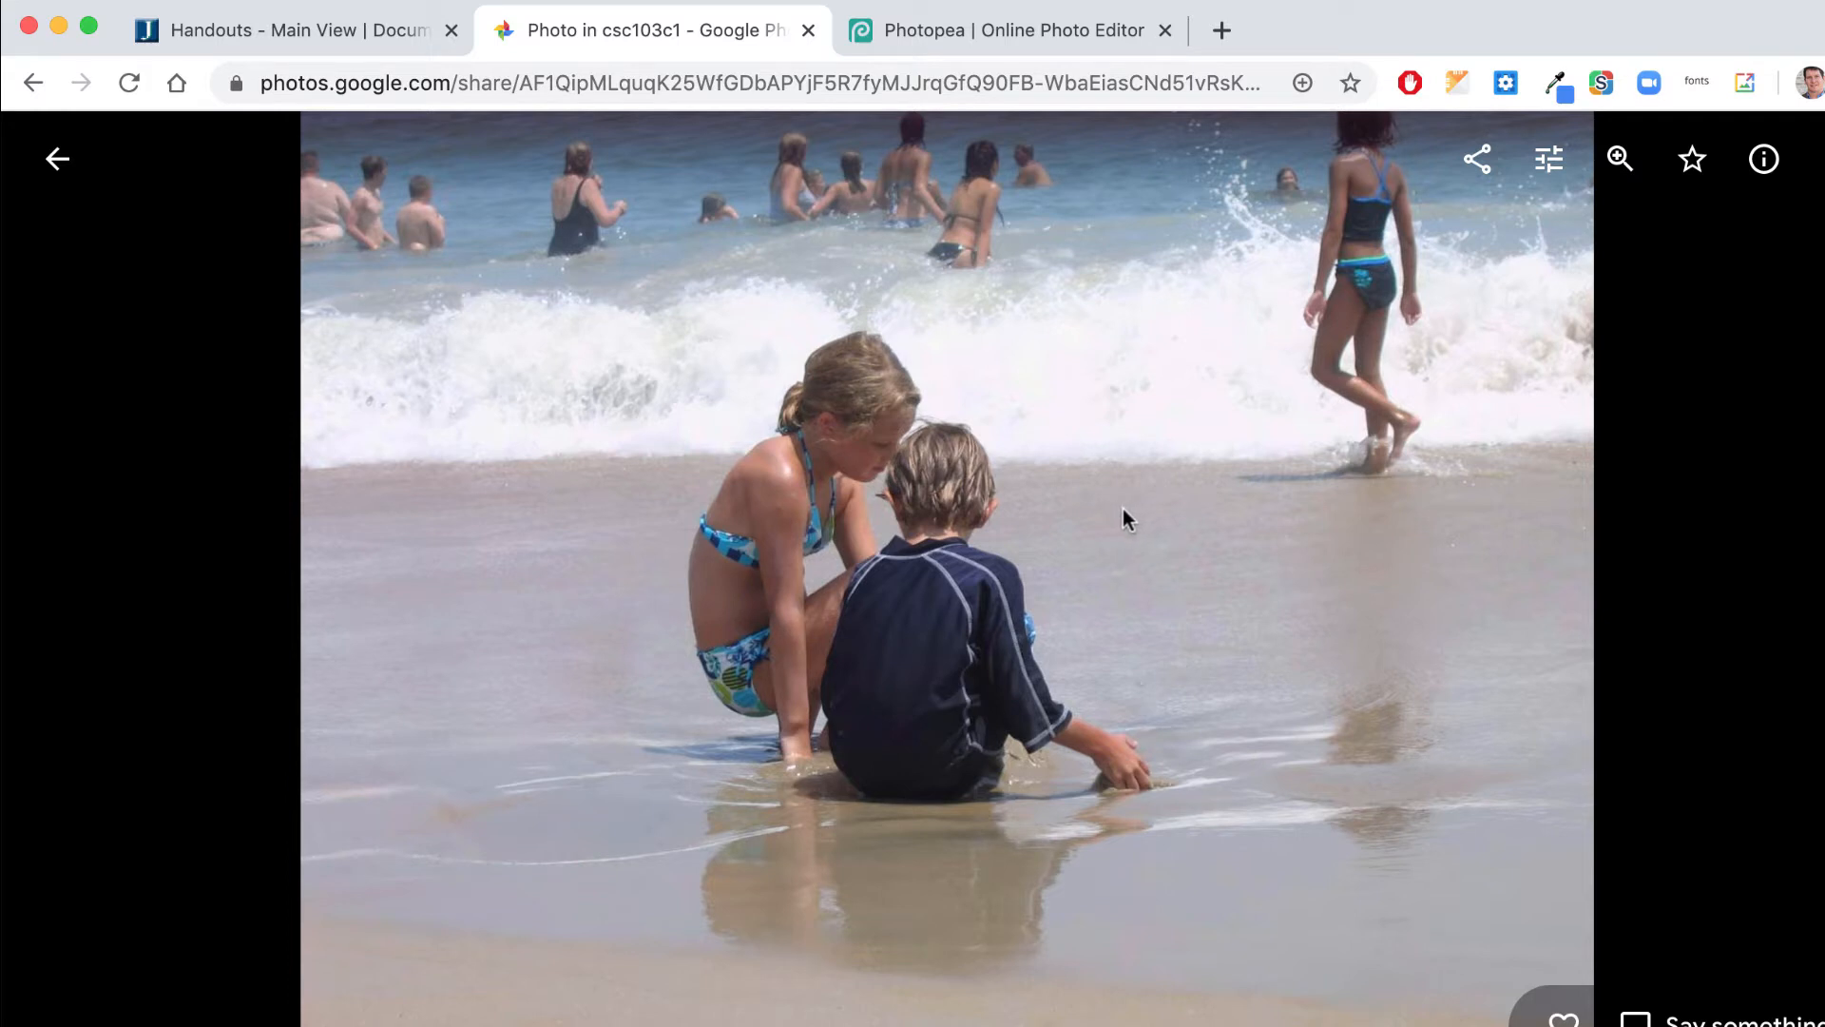
right_click(1124, 513)
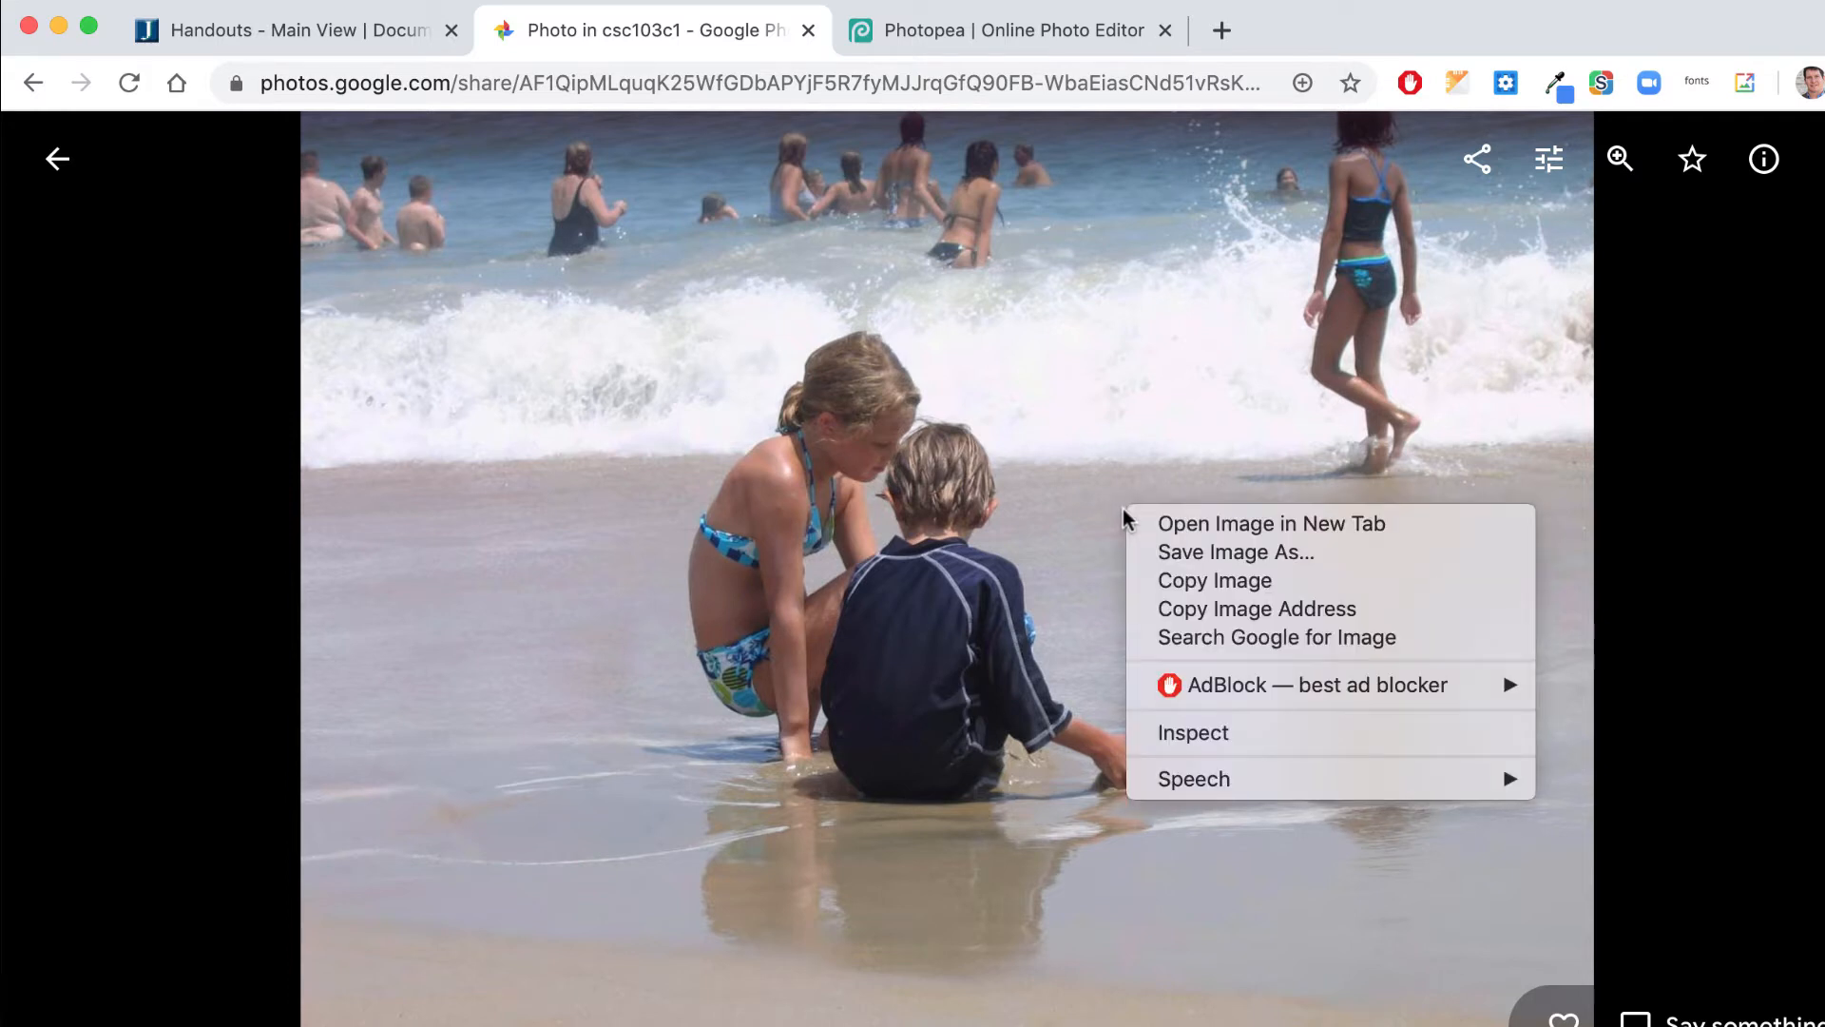
click(1214, 609)
Switch to Photopea and open the beach photo from the copied image URL.
click(991, 29)
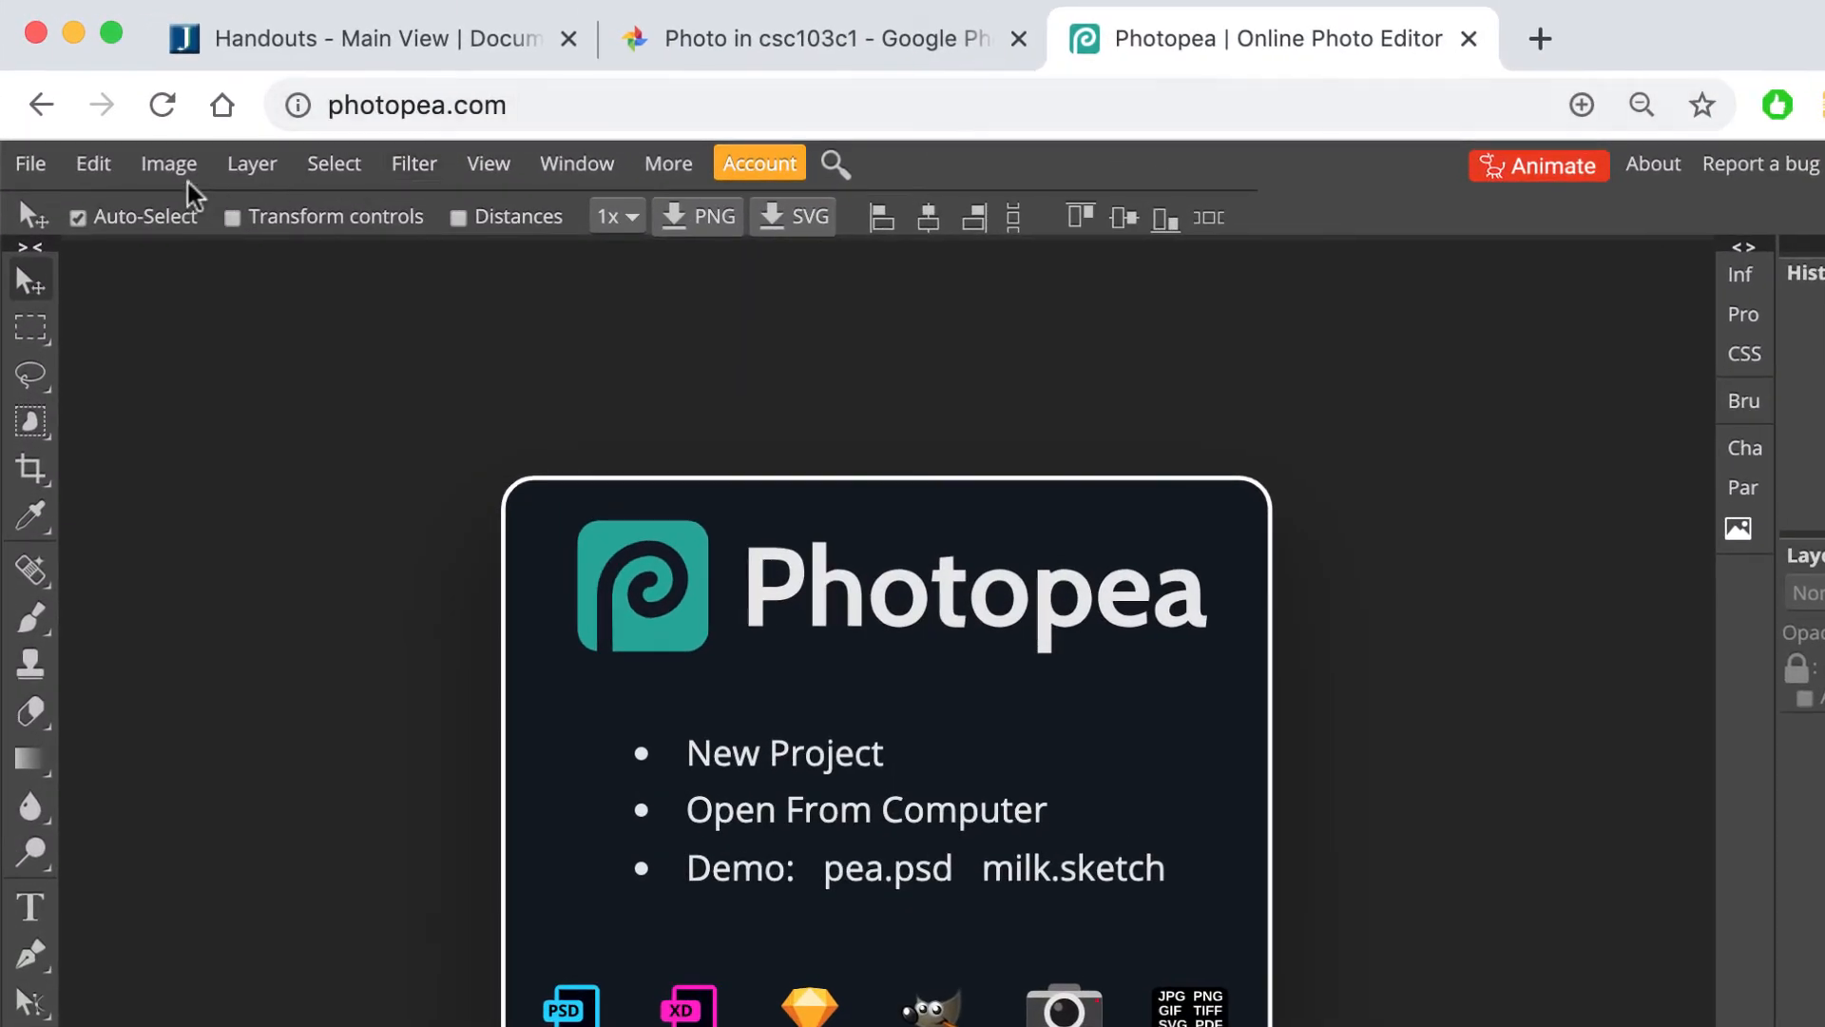
click(25, 130)
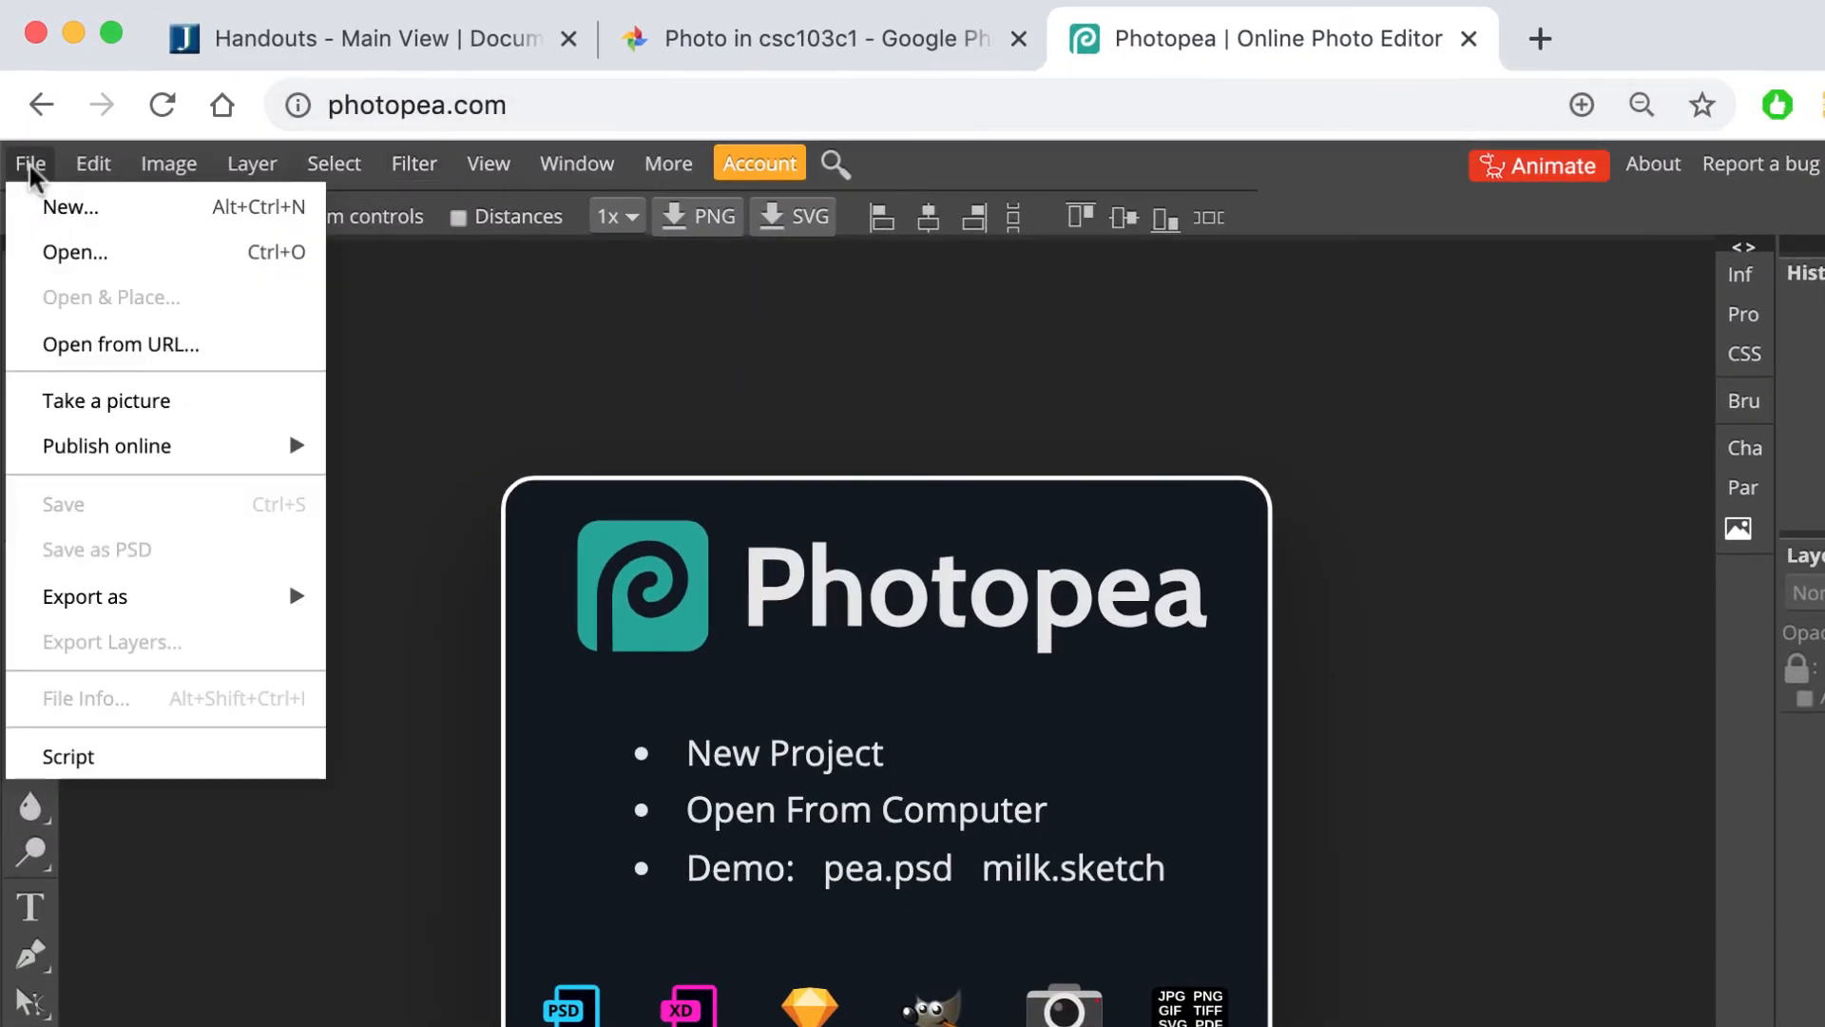
click(83, 342)
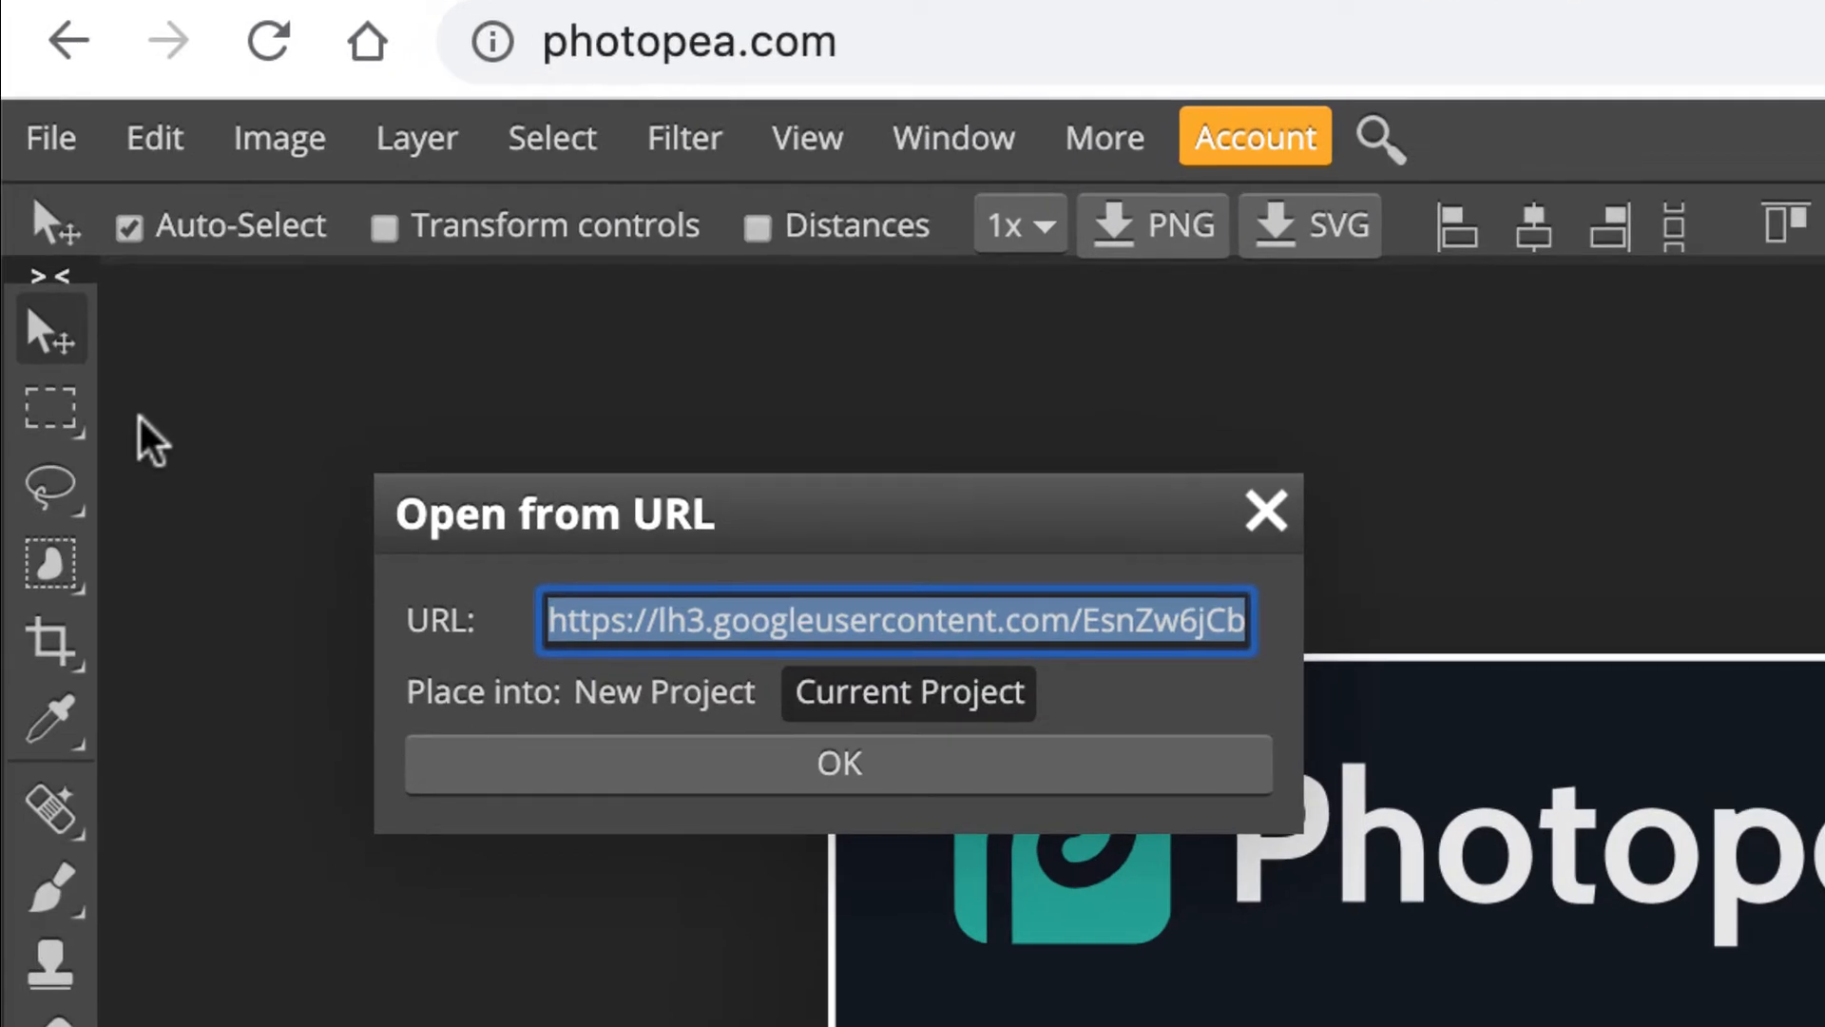
key(End)
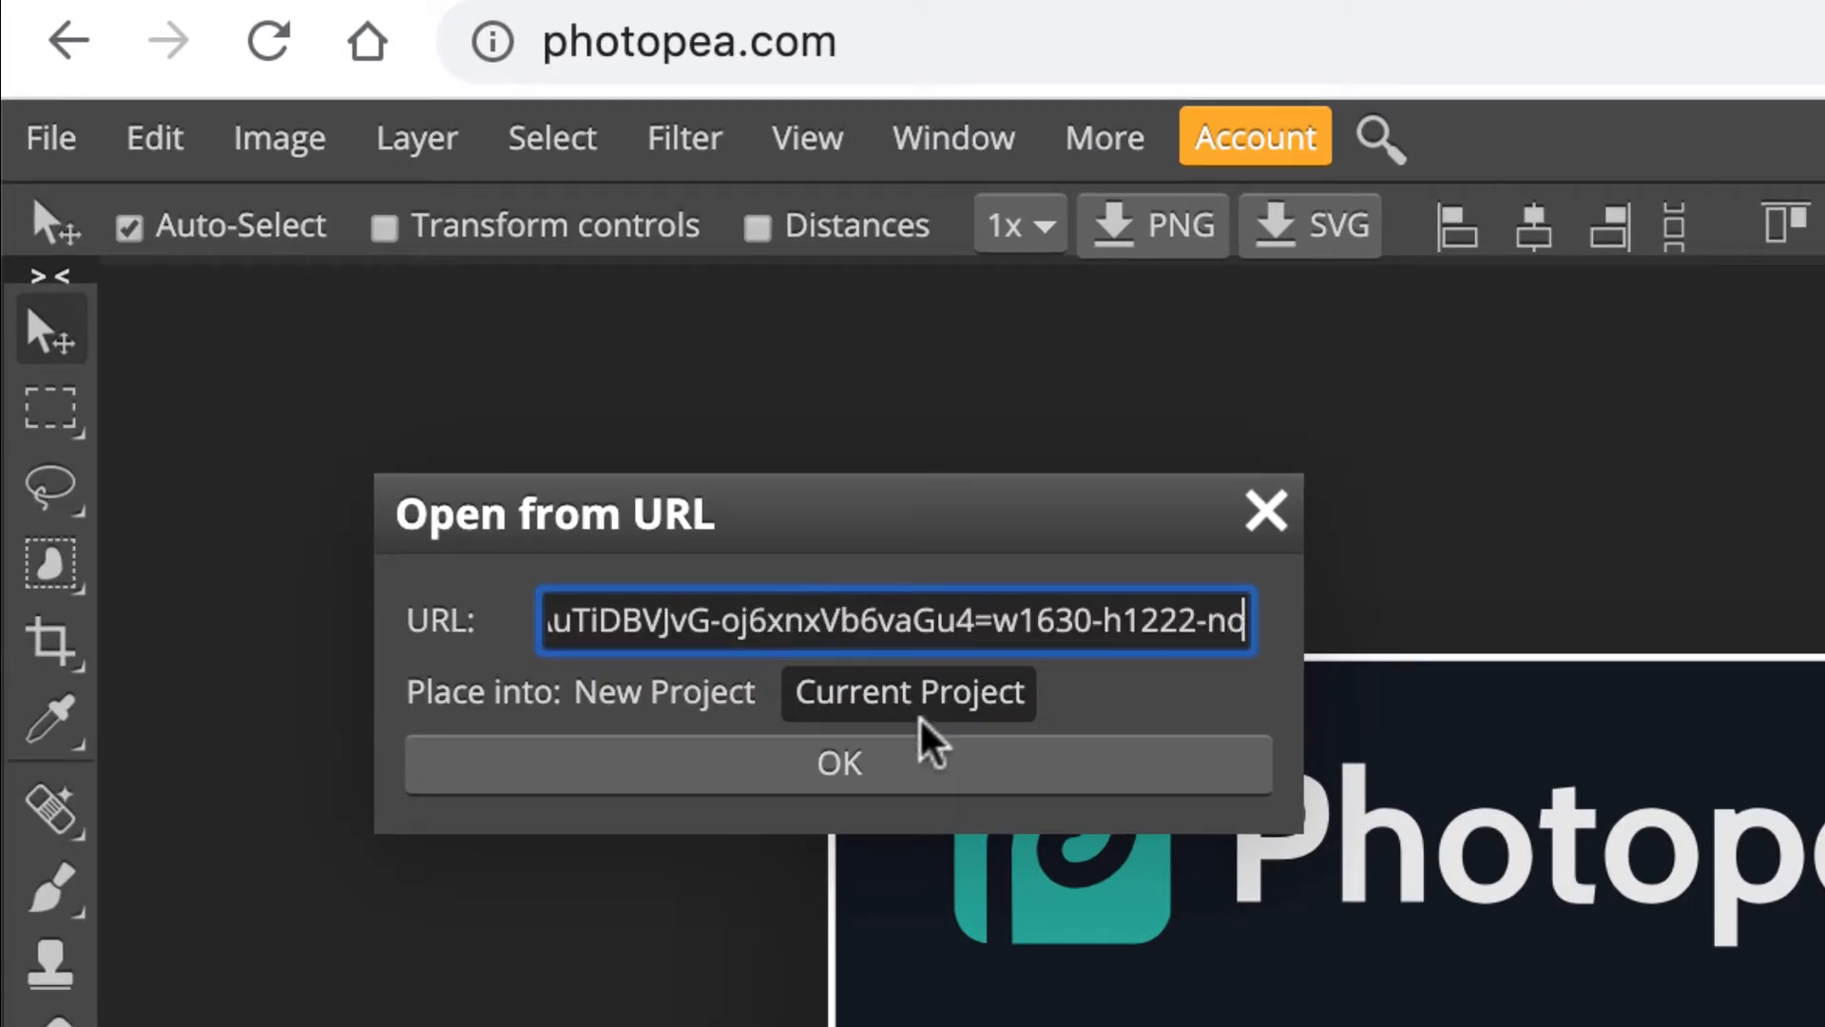
click(855, 774)
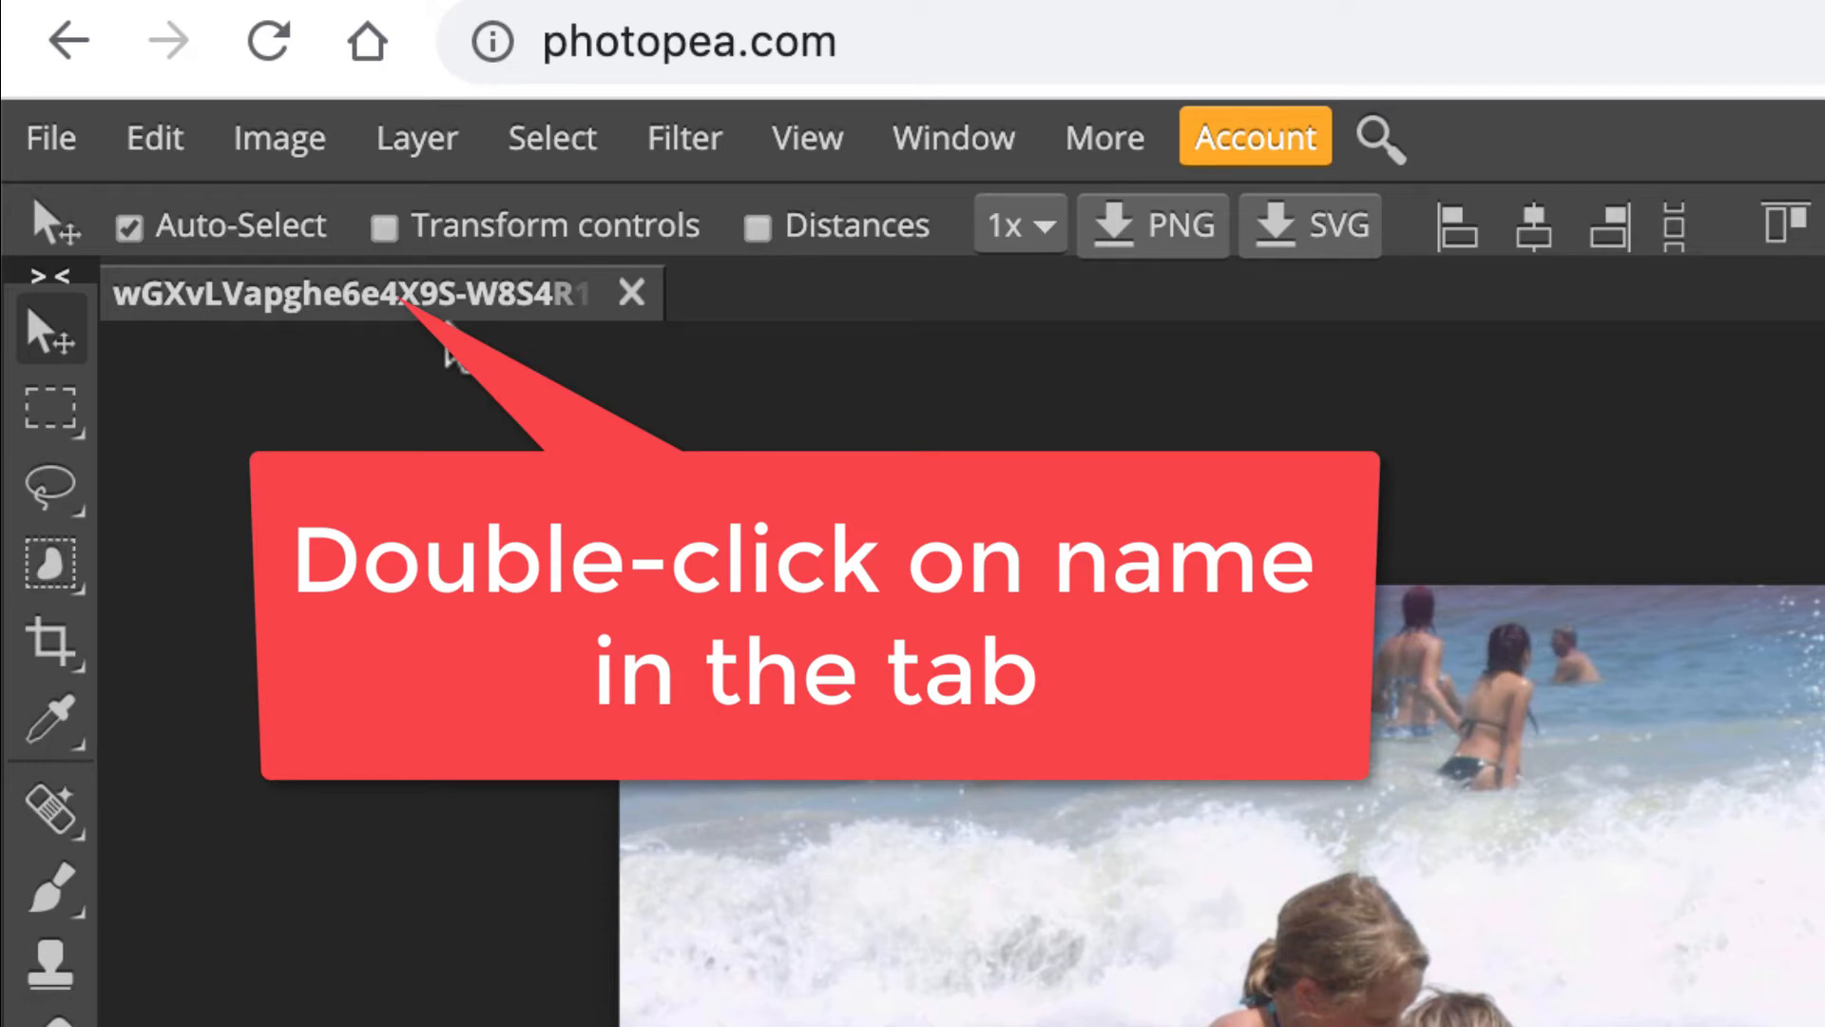
Rename the opened document as 5kidsBeach, followed by an underscore and the author's last name.
double_click(447, 295)
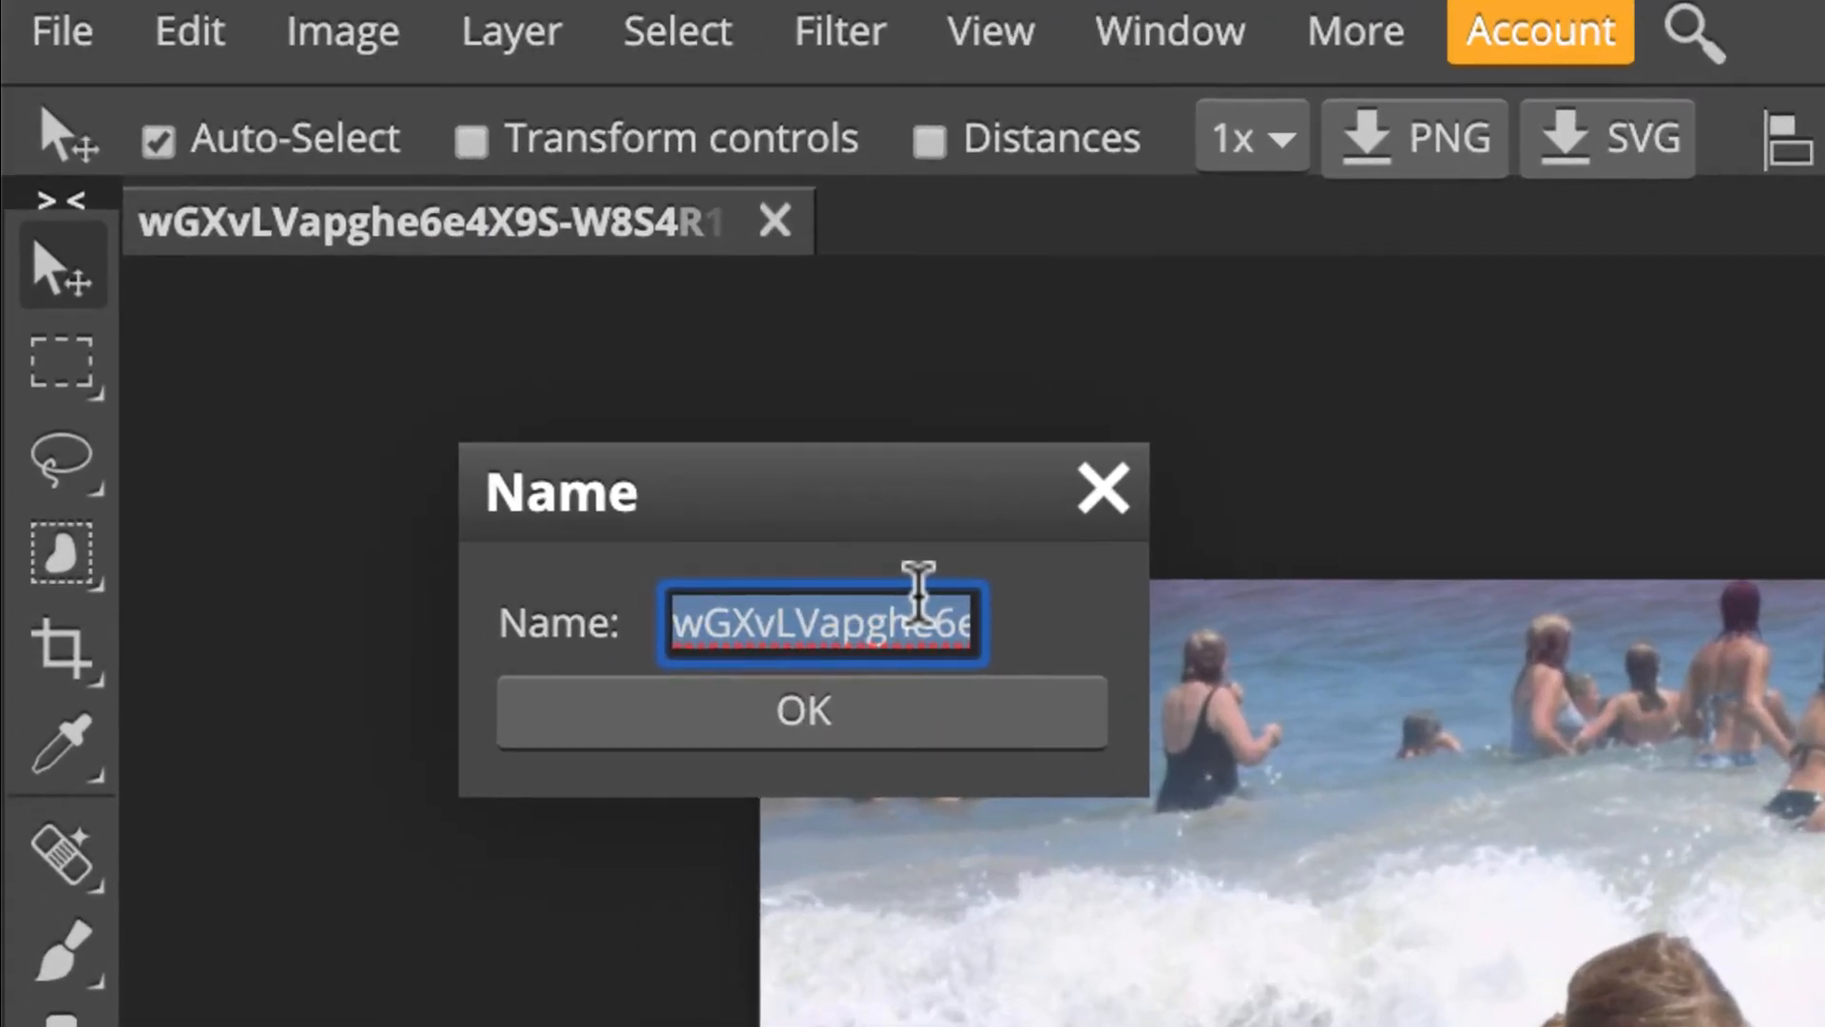
text(5kids)
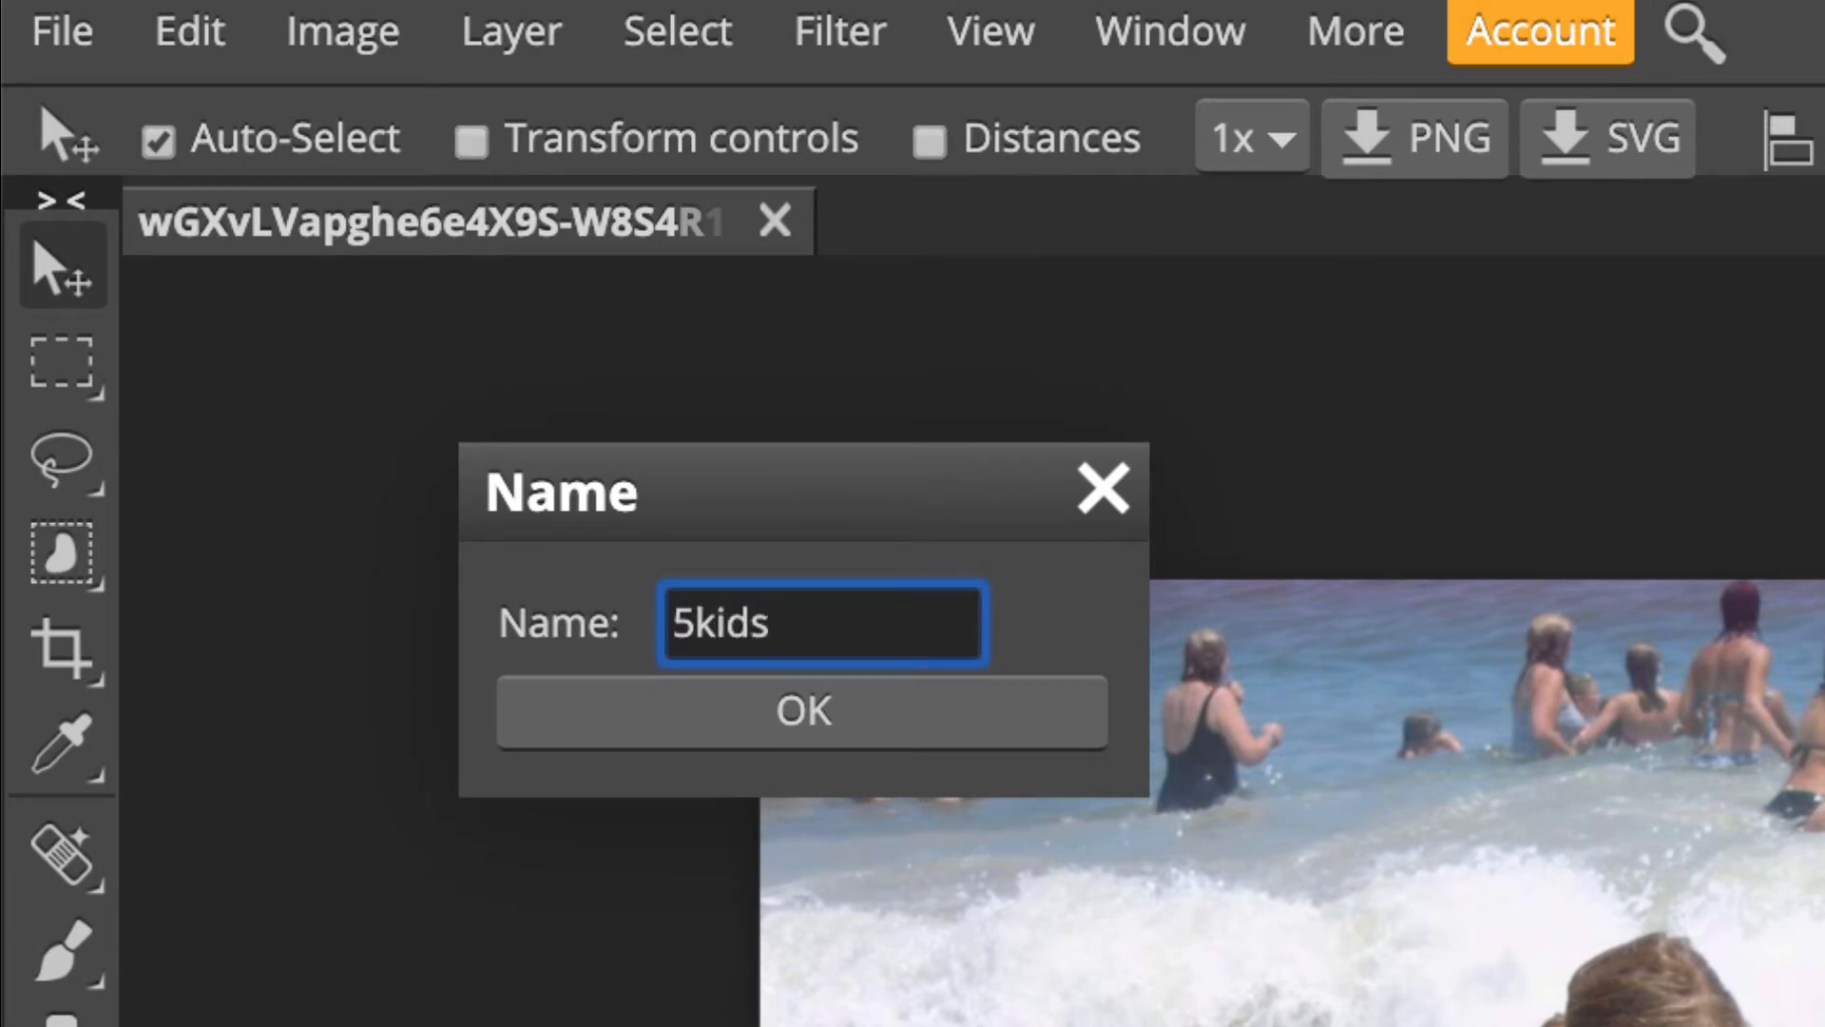
text(Beach)
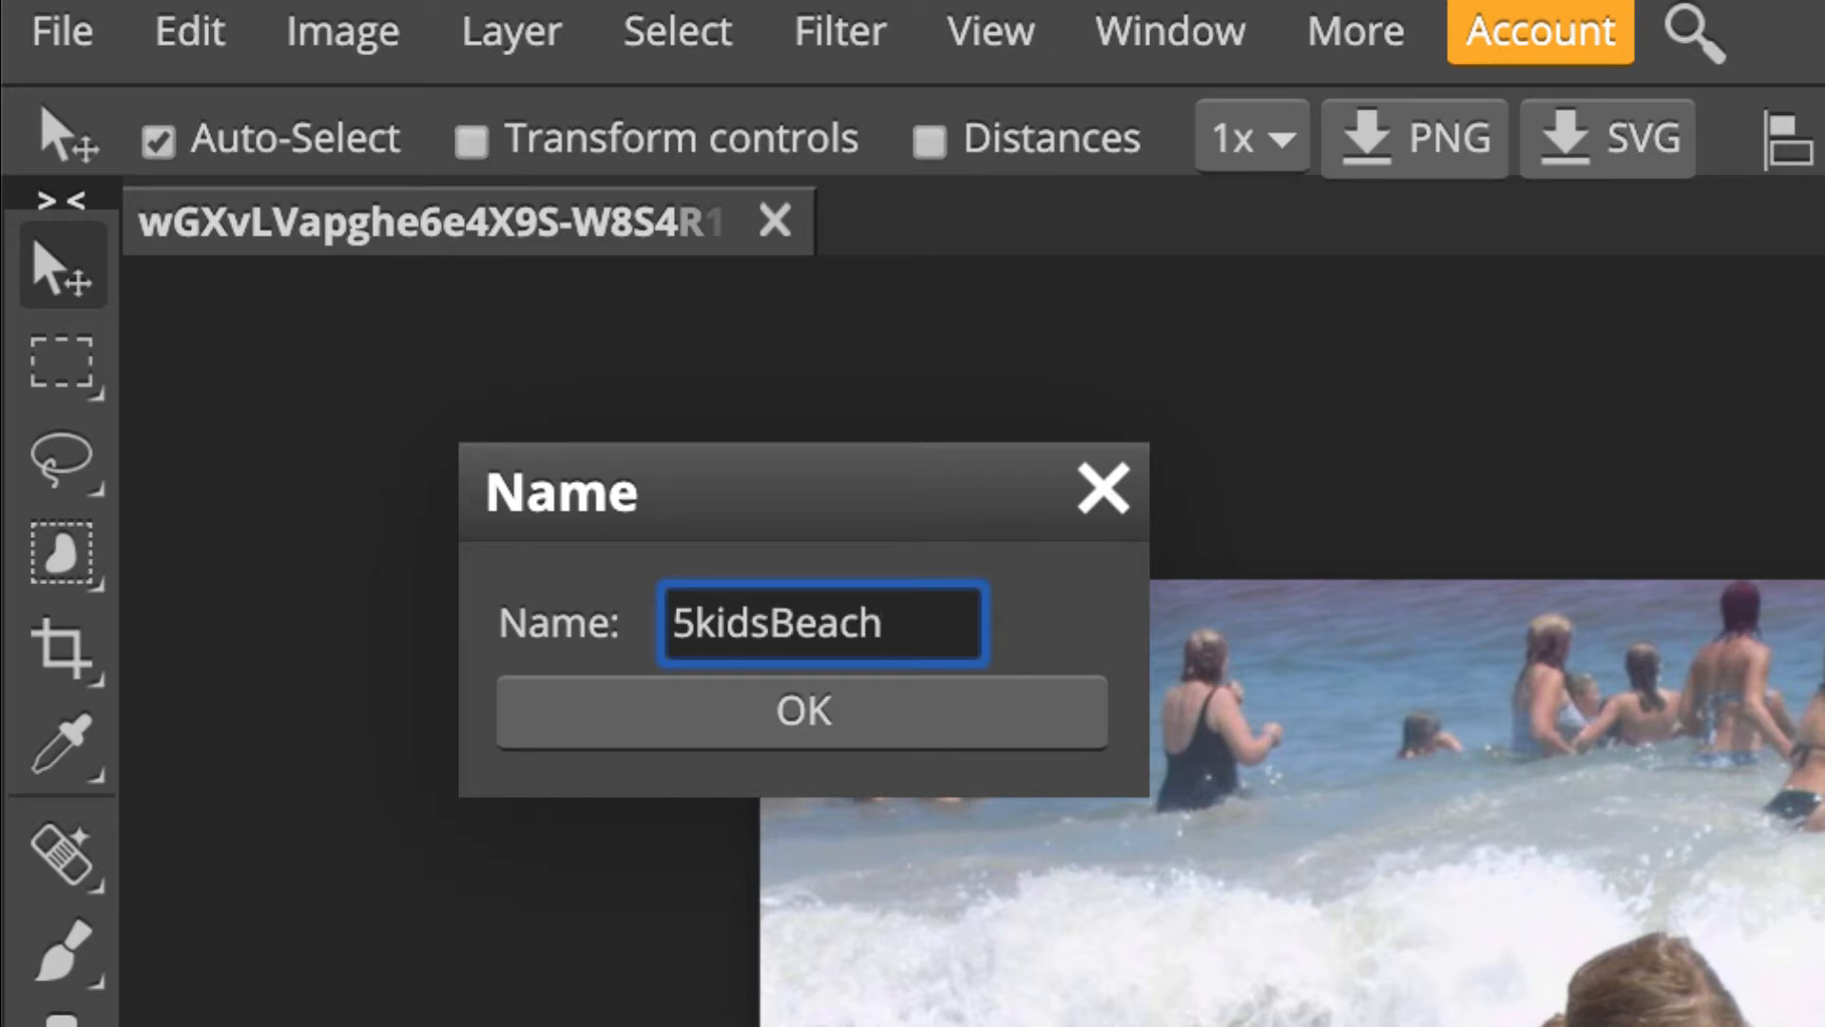
text(_homa)
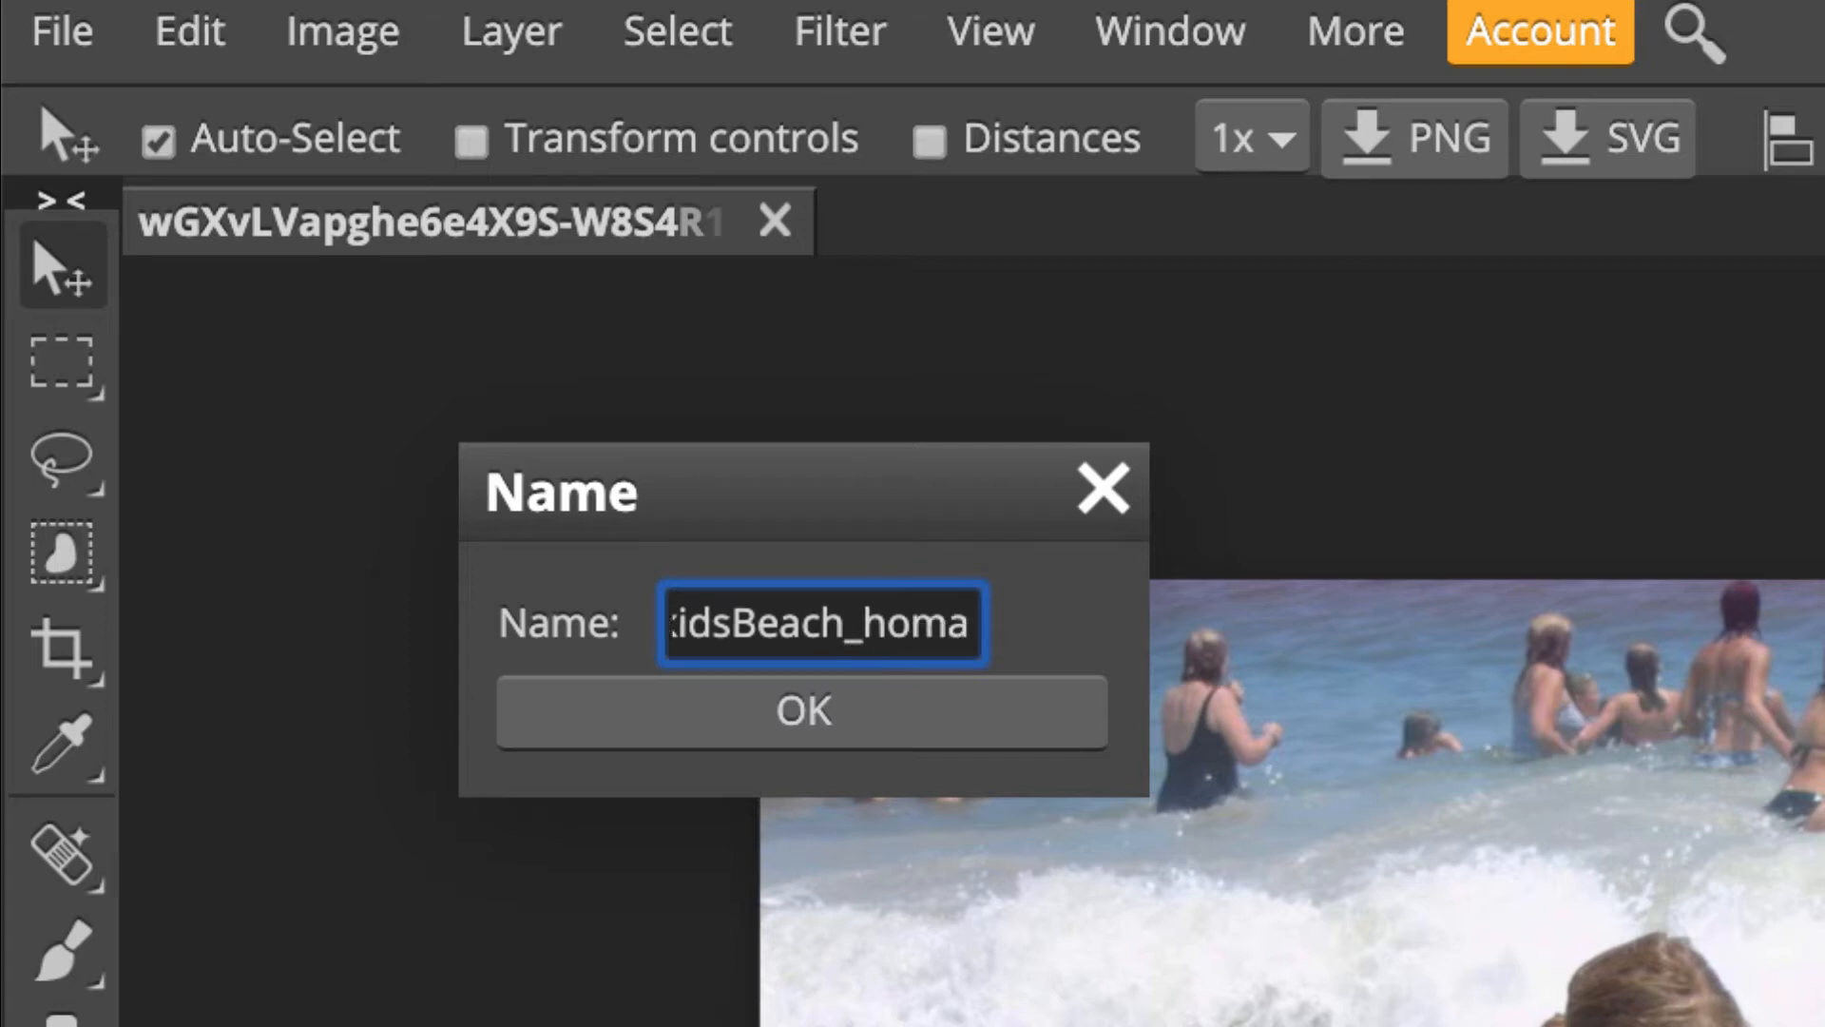
click(844, 724)
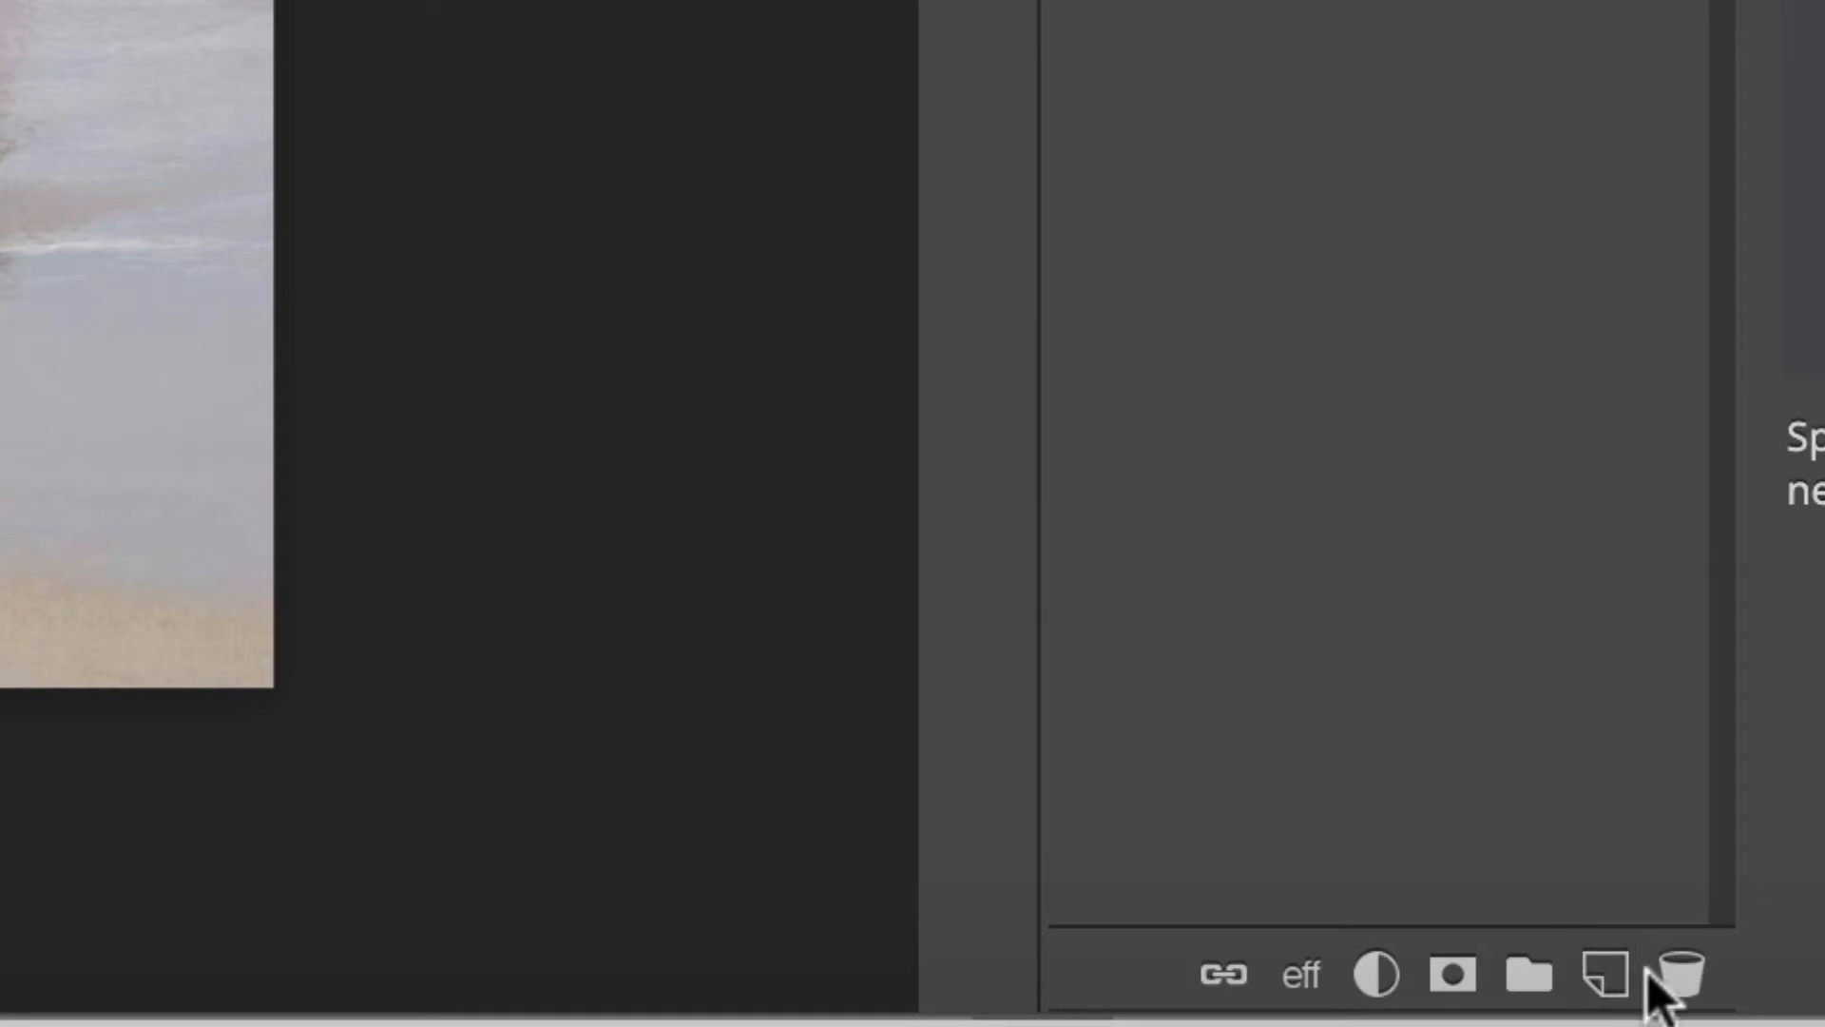
Add a new empty layer above the Background and name it "cloning".
click(1613, 982)
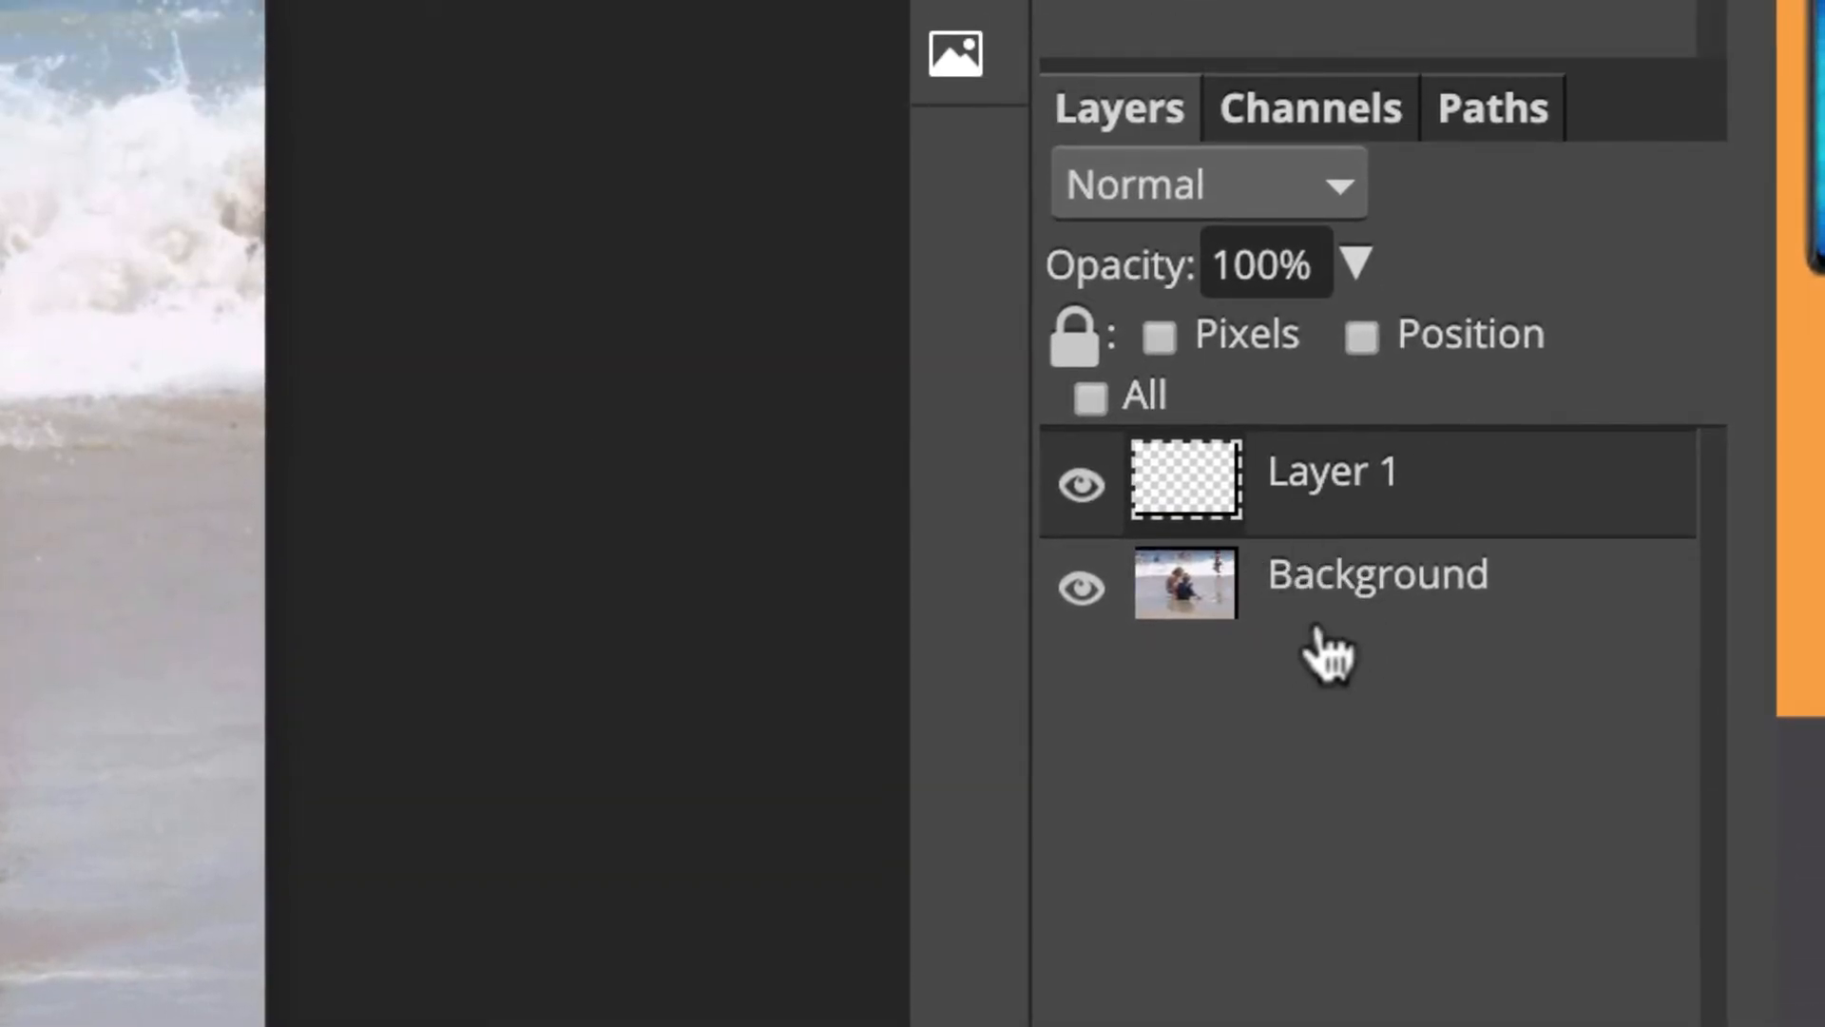
double_click(1335, 476)
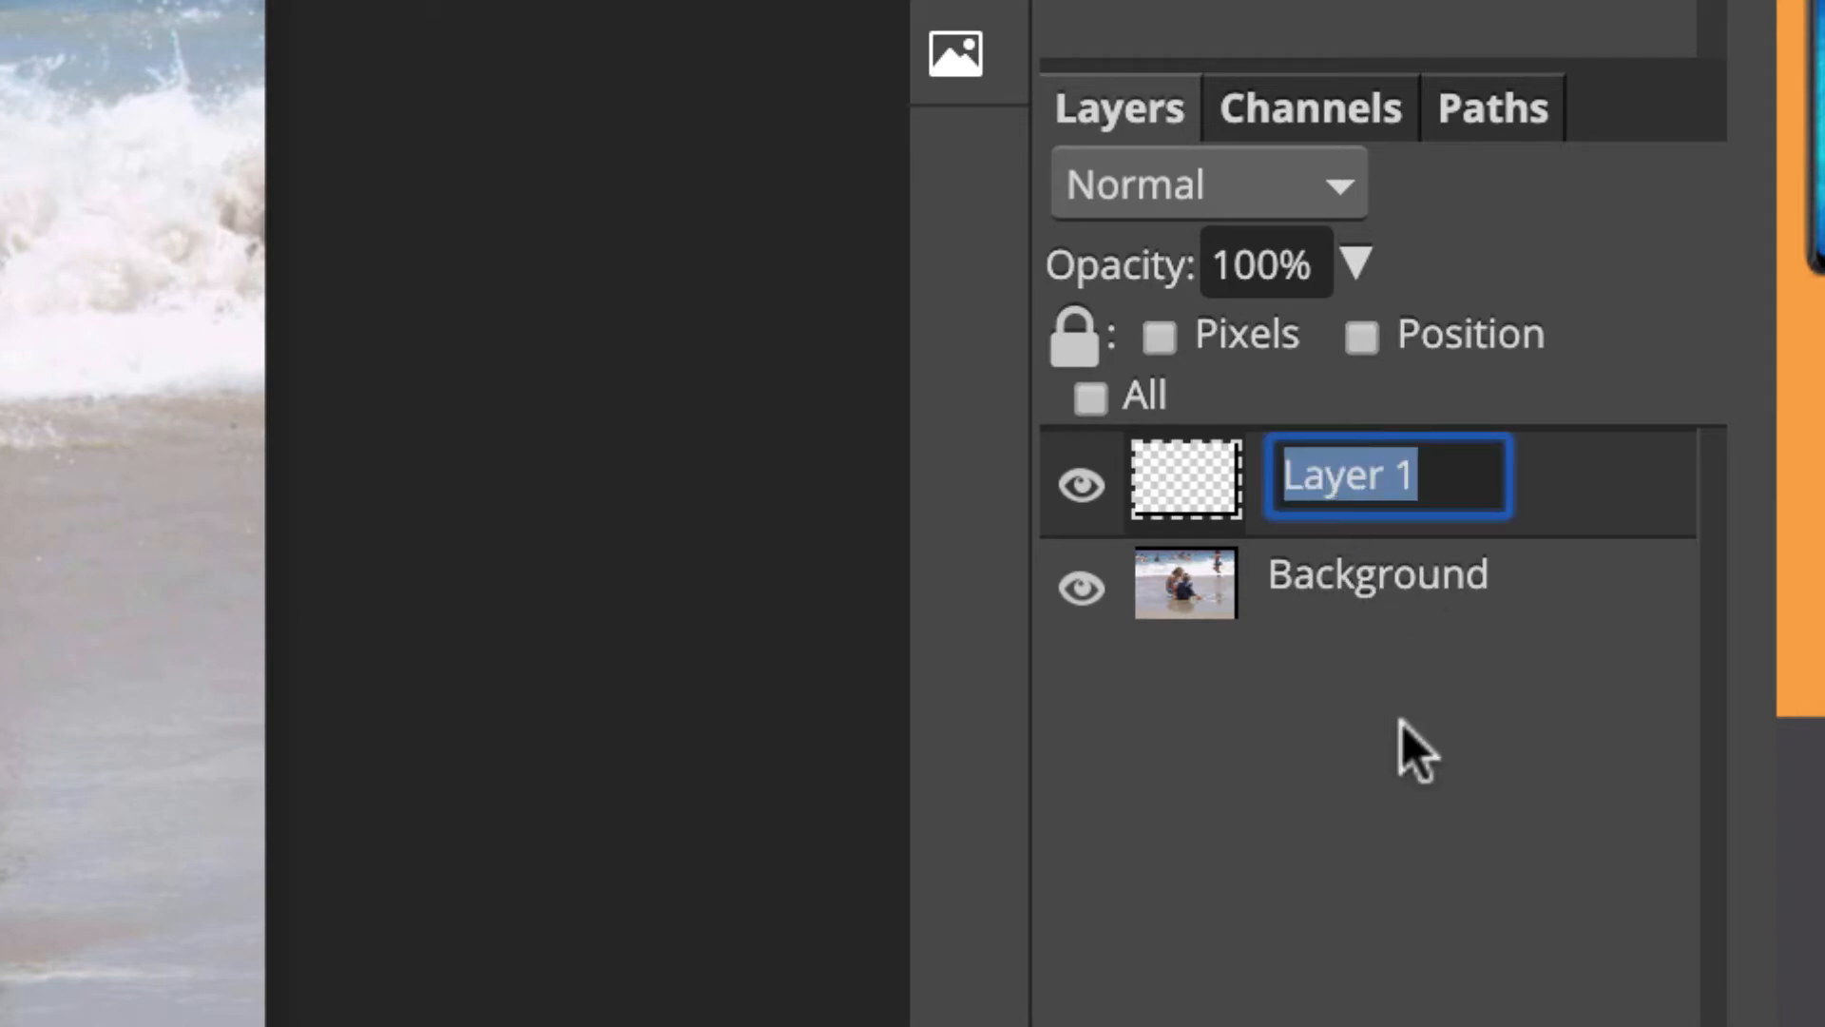
text(cloning)
key(Return)
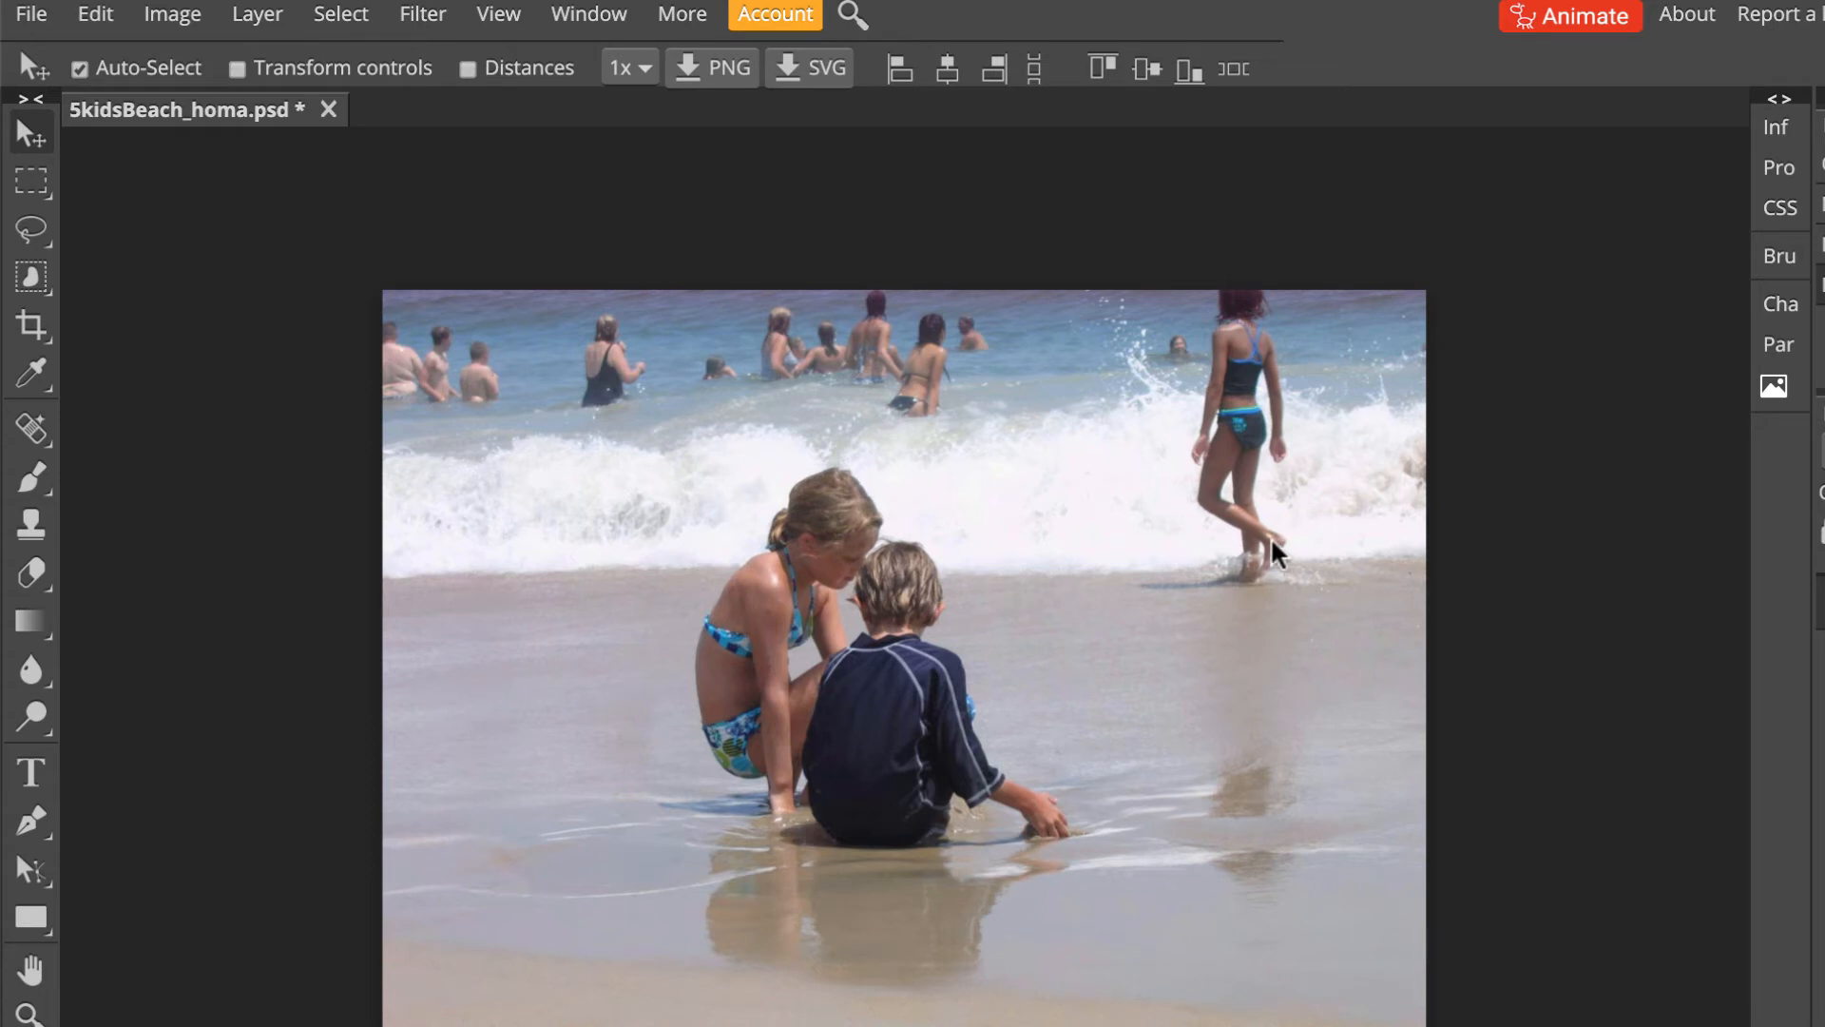
Activate the Clone Stamp tool for the area around the walking girl and set its brush size to 125 px.
key(super+plus)
key(super+plus)
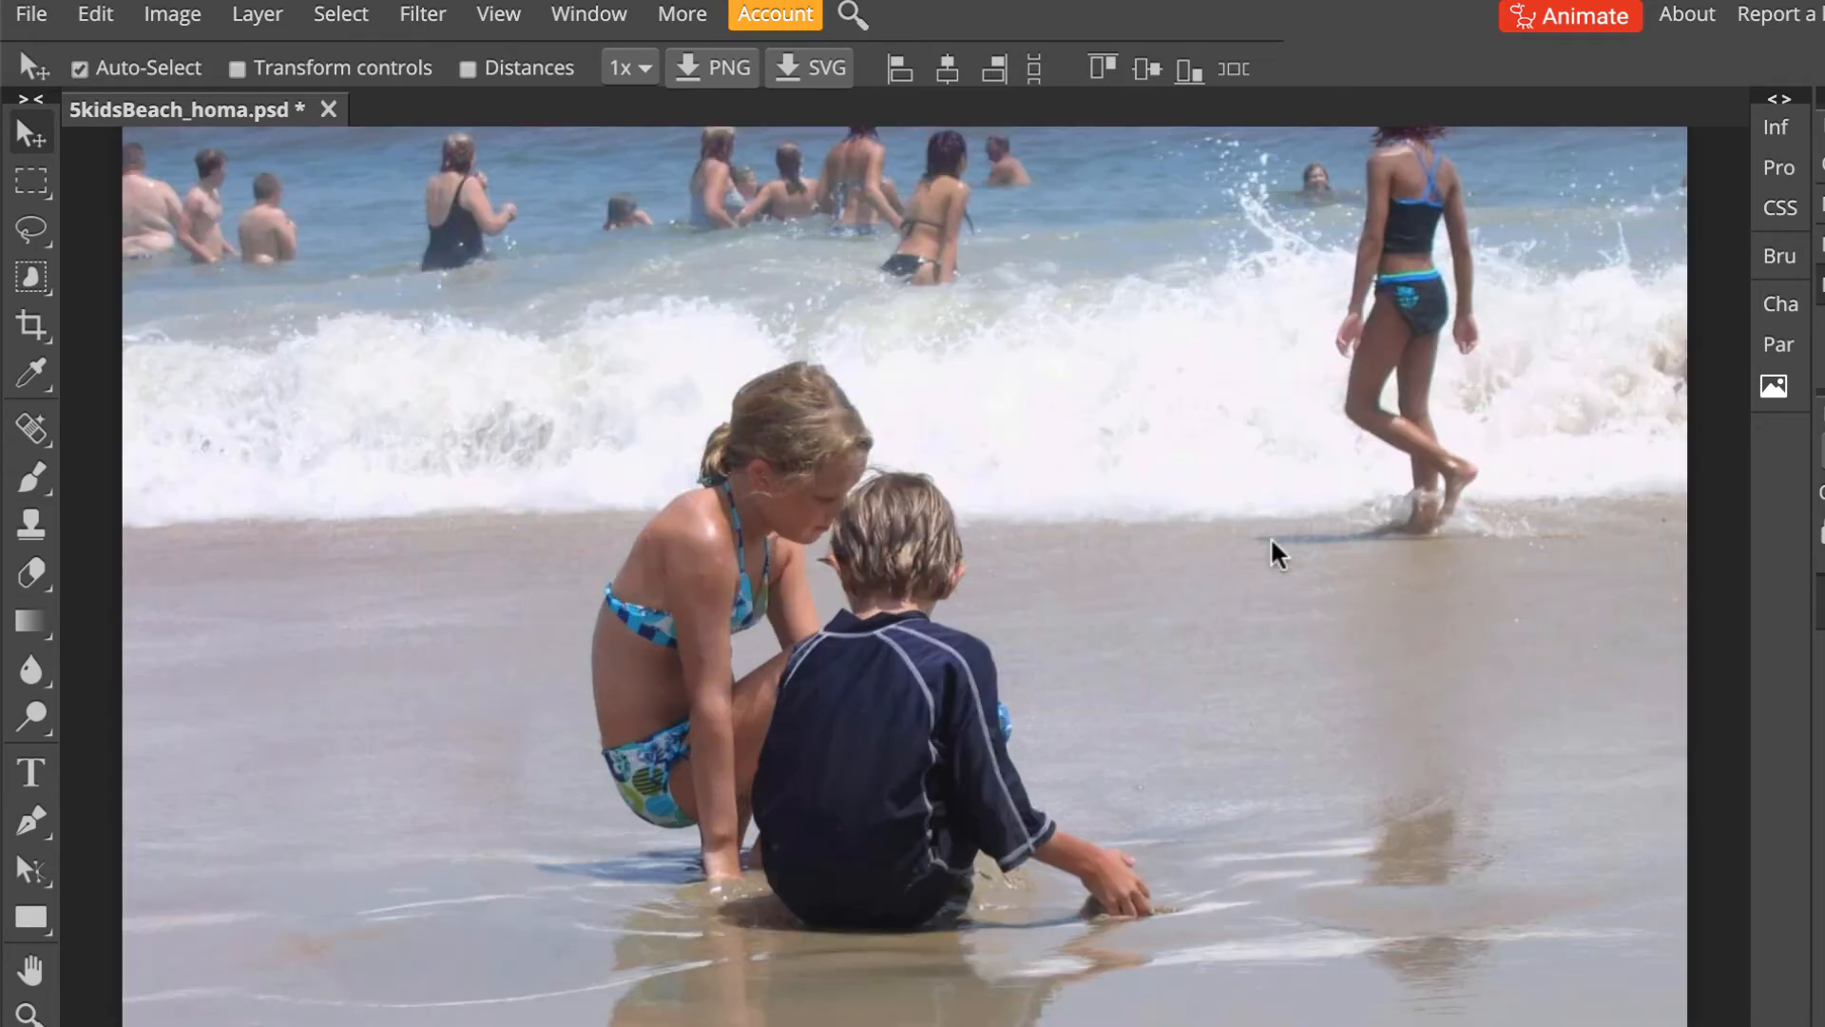
key(space)
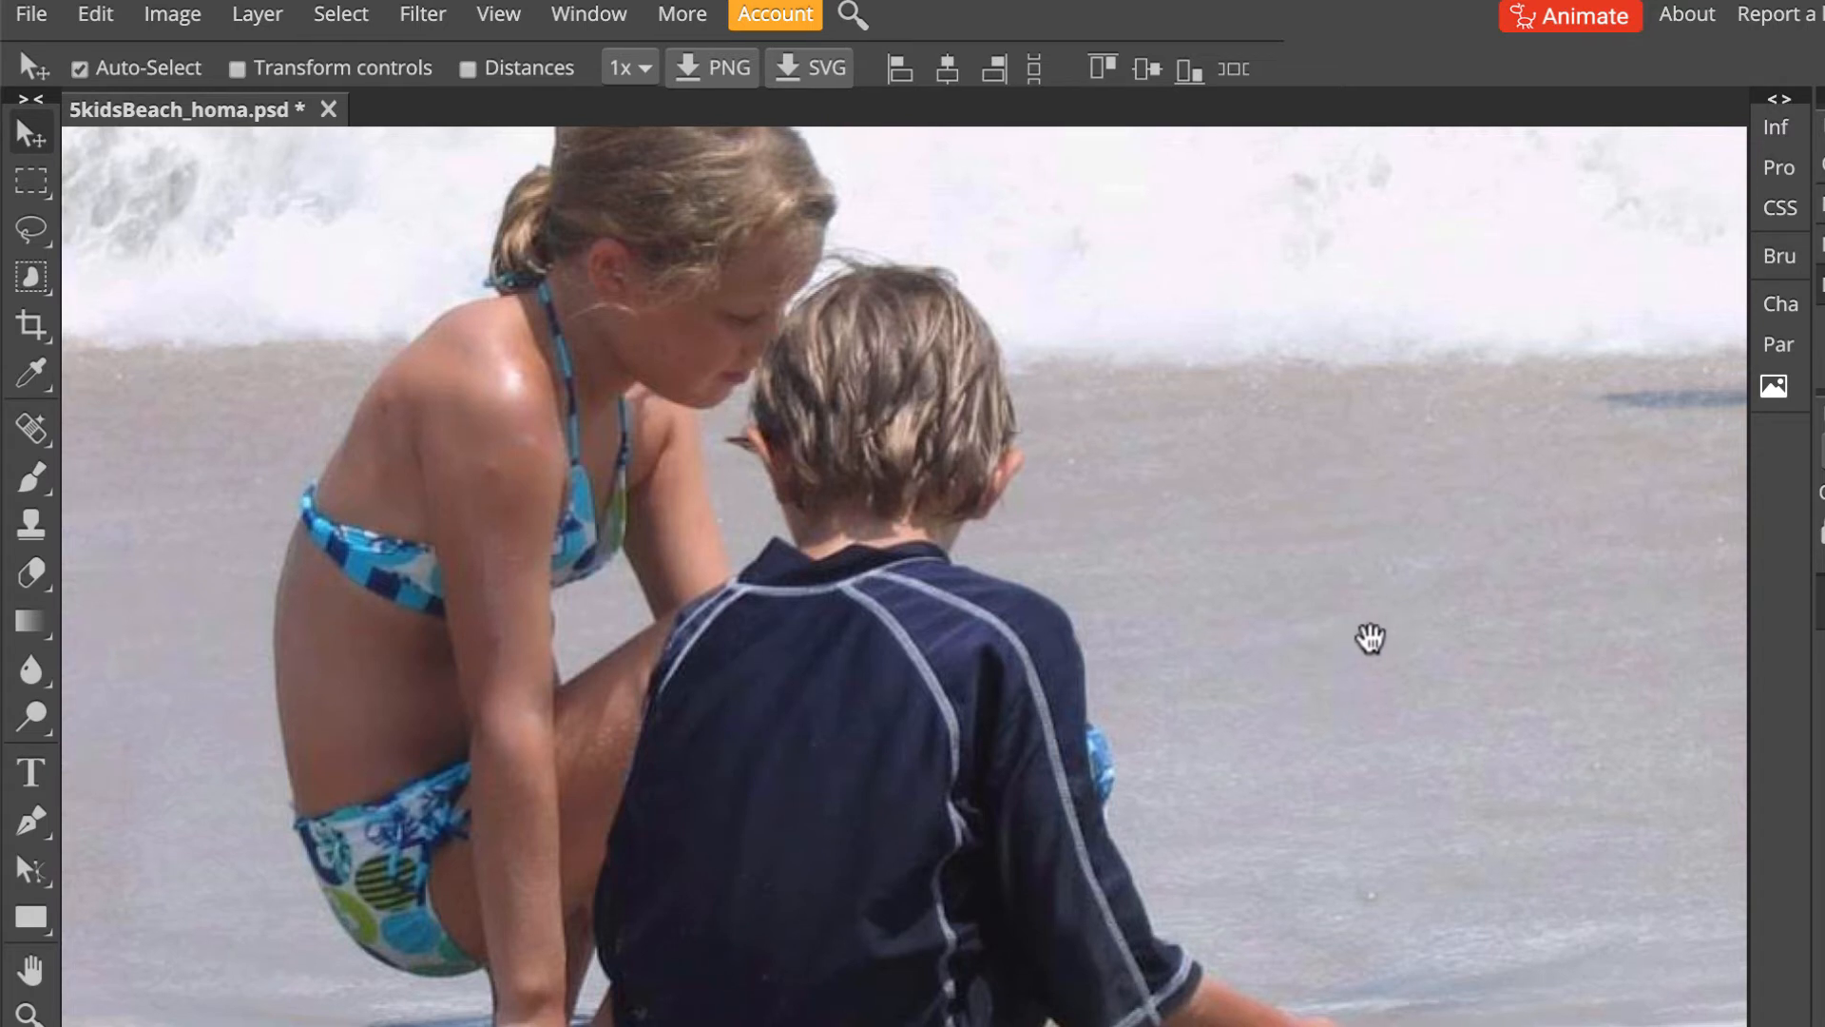
drag(1368, 636, 495, 830)
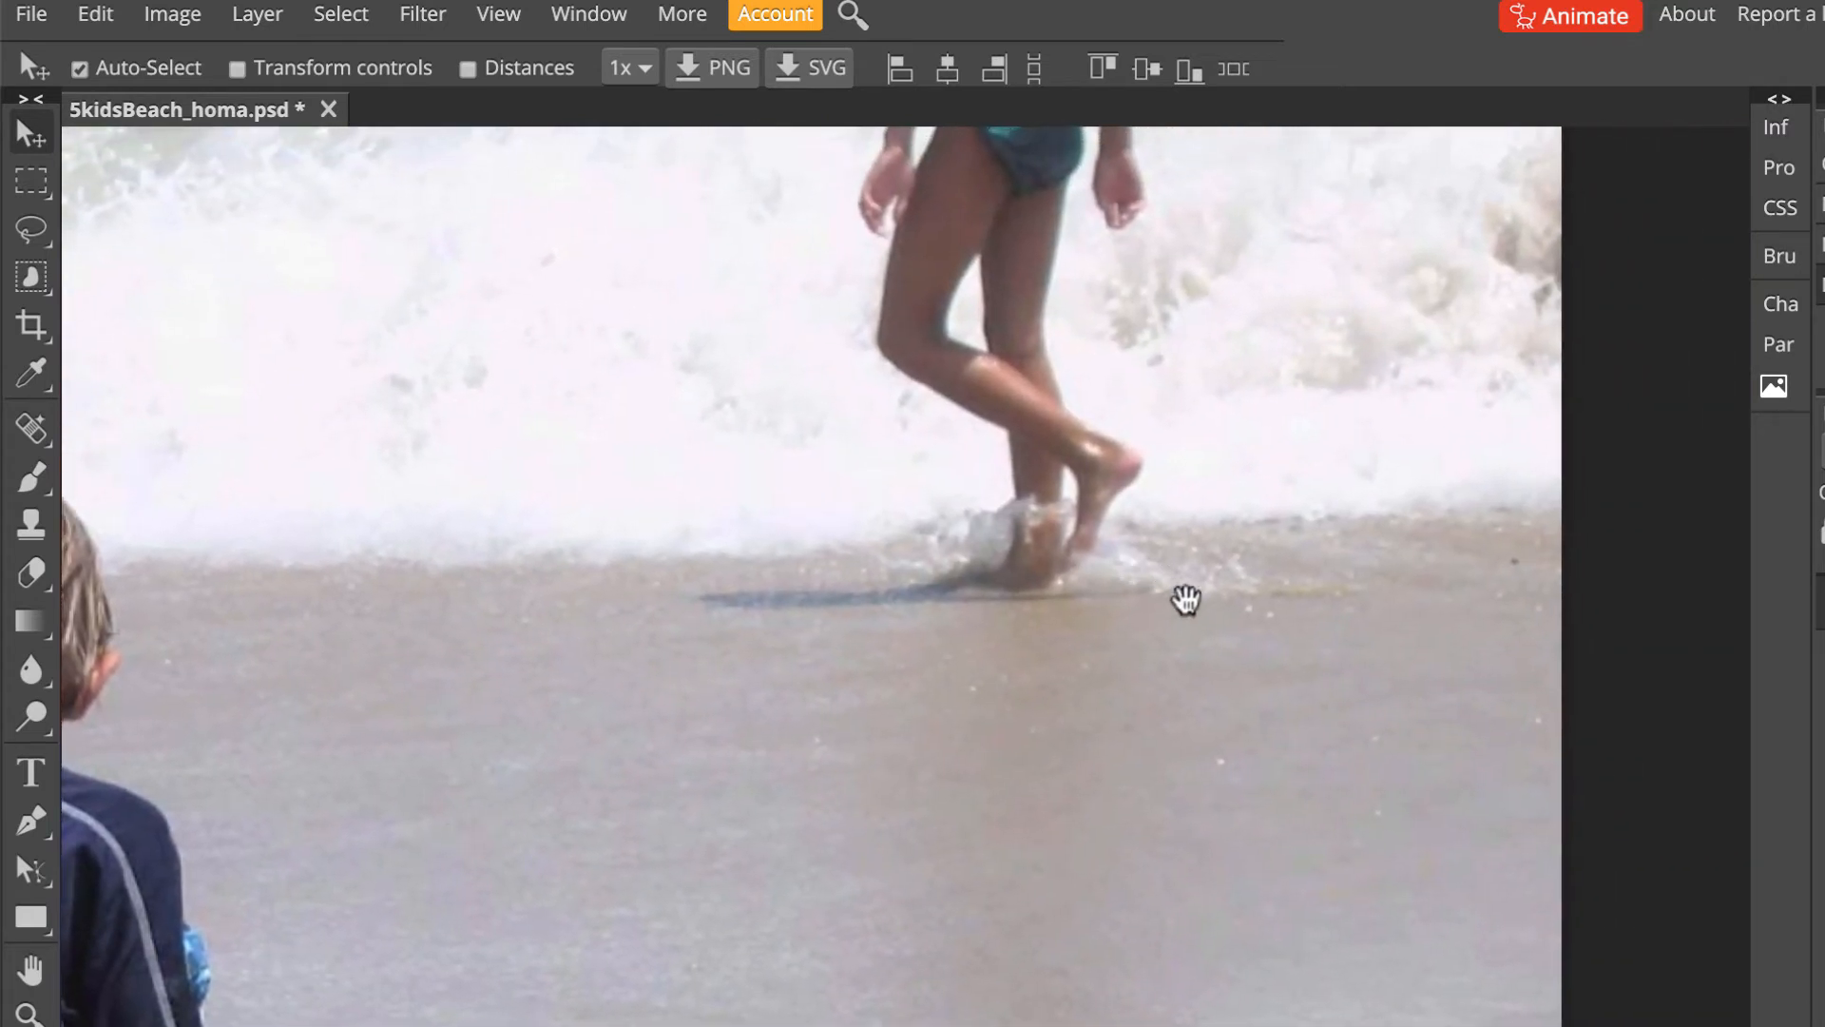
drag(1185, 603, 1227, 900)
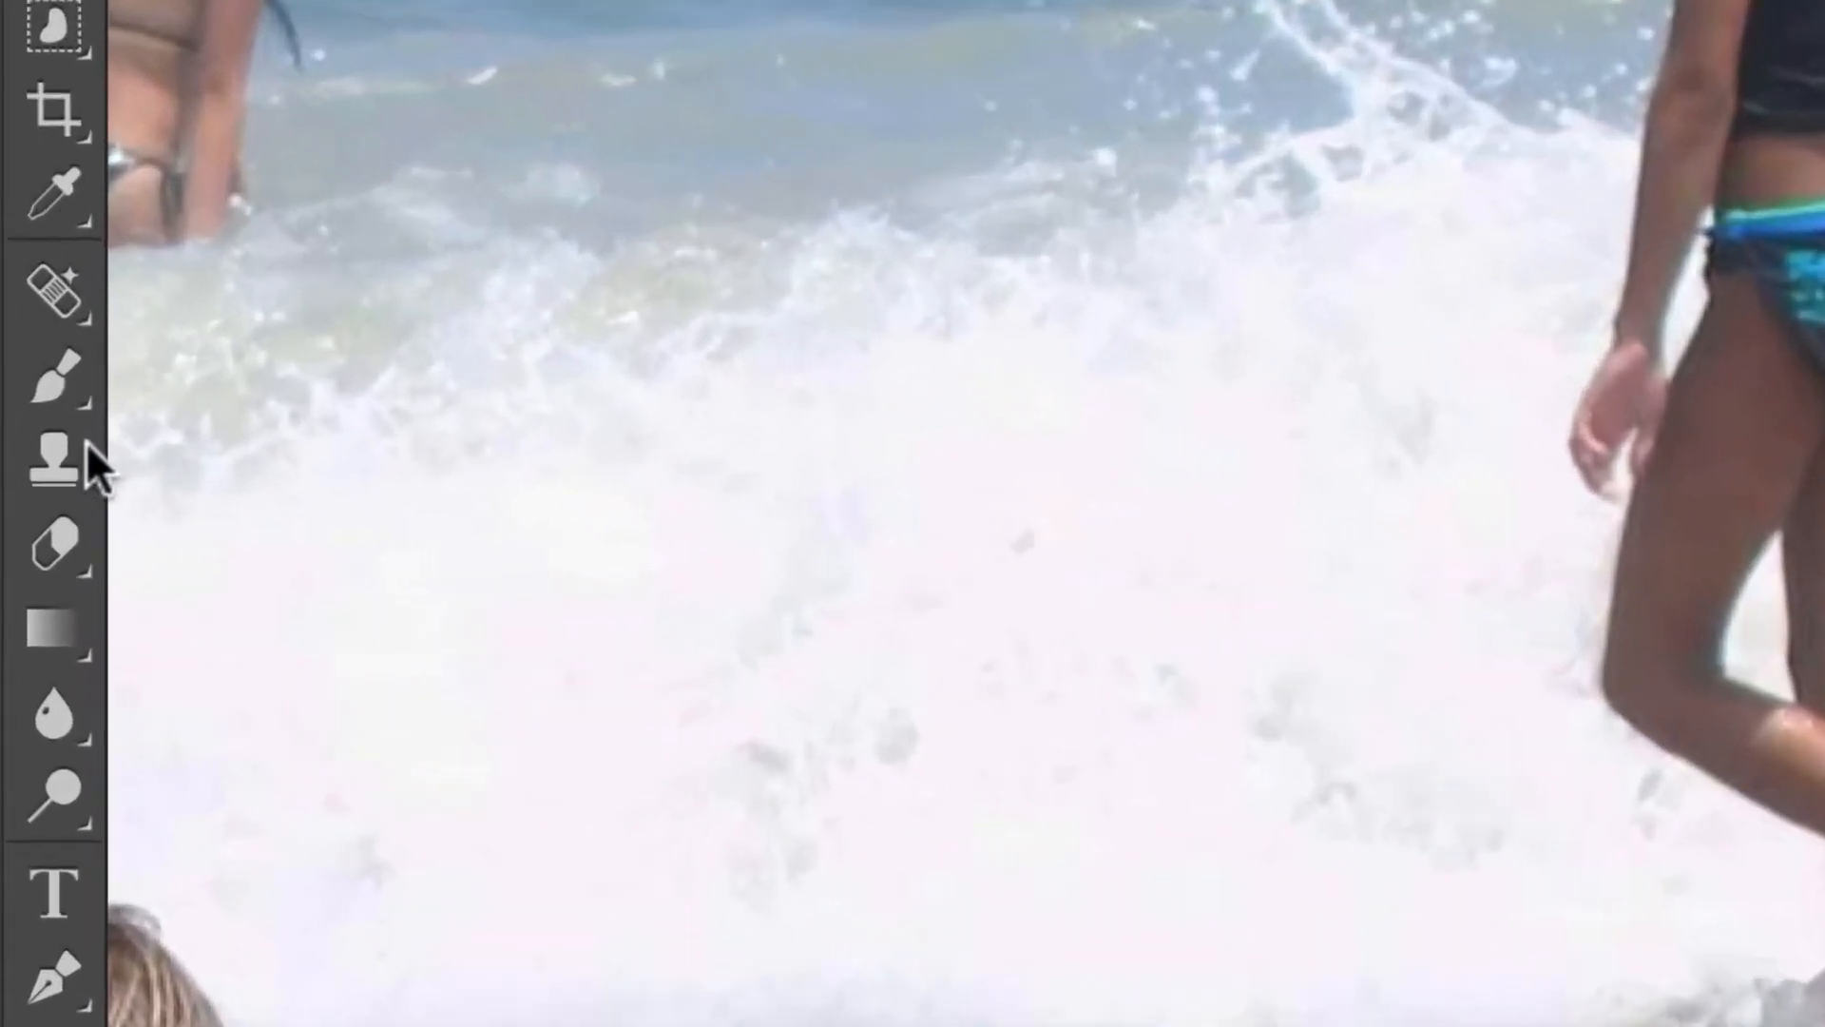
click(32, 521)
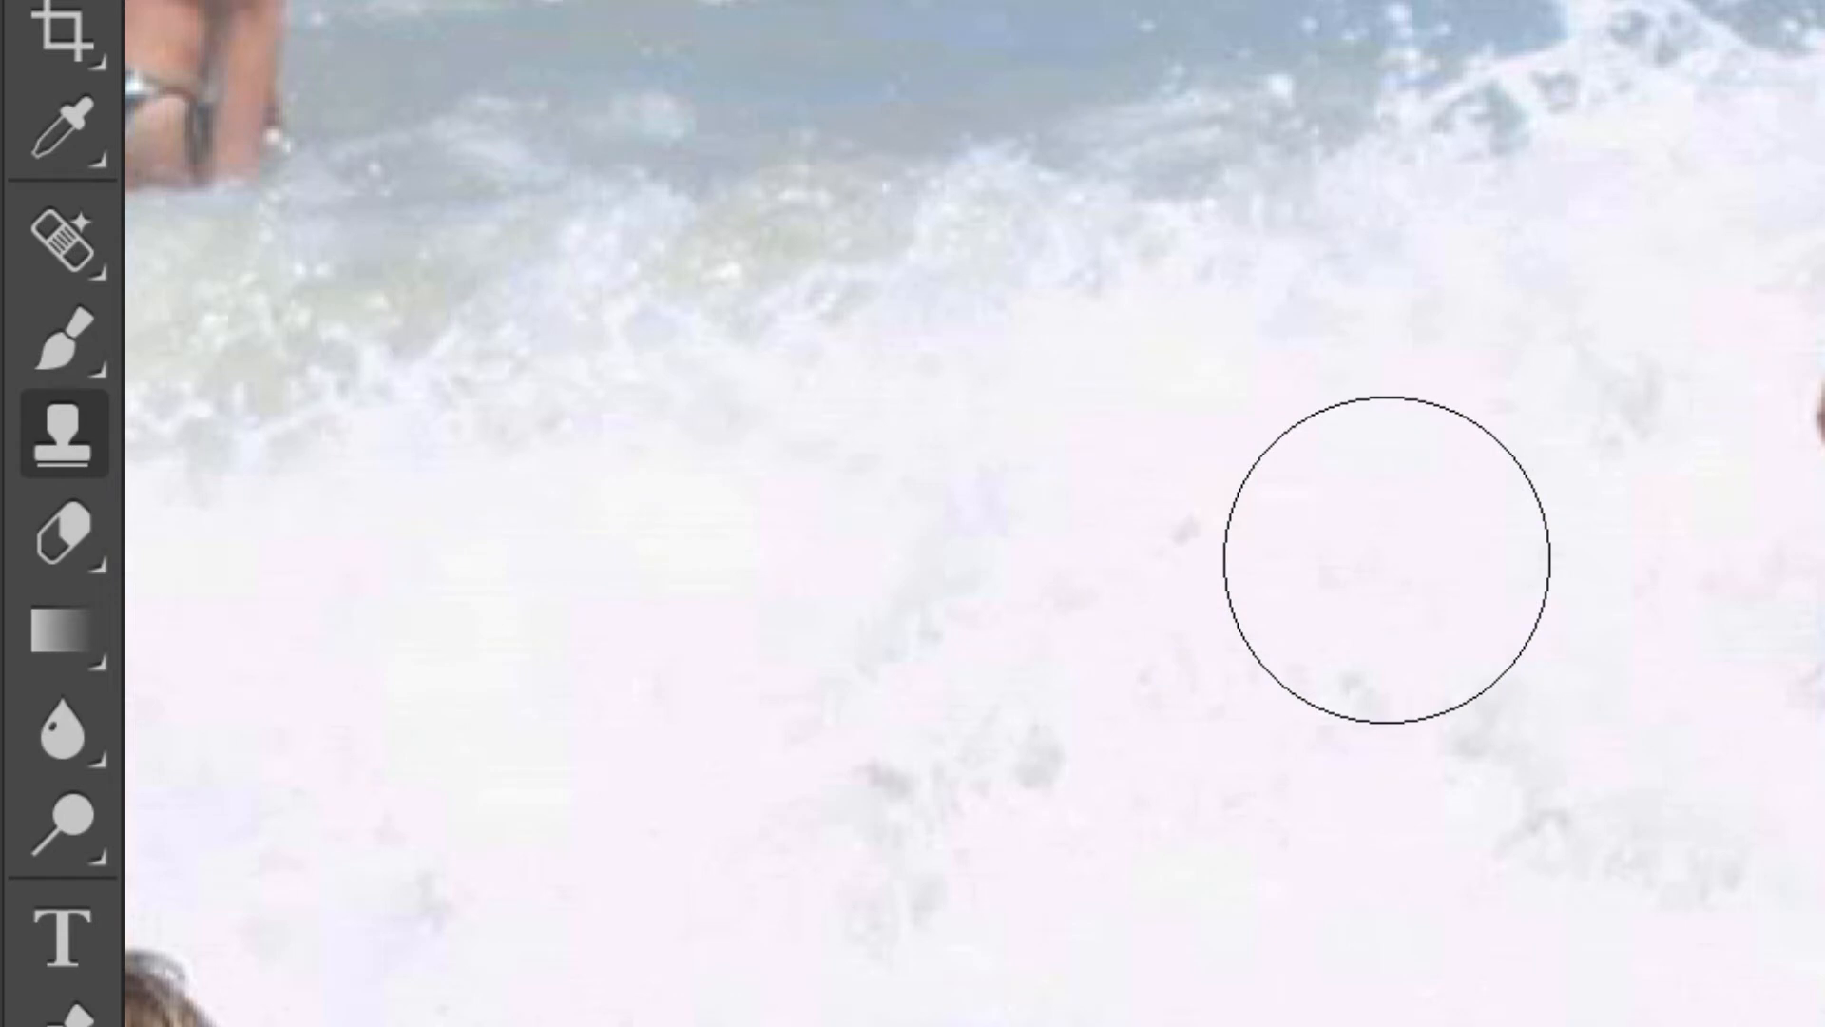
key(bracketleft)
key(bracketleft)
key(bracketleft)
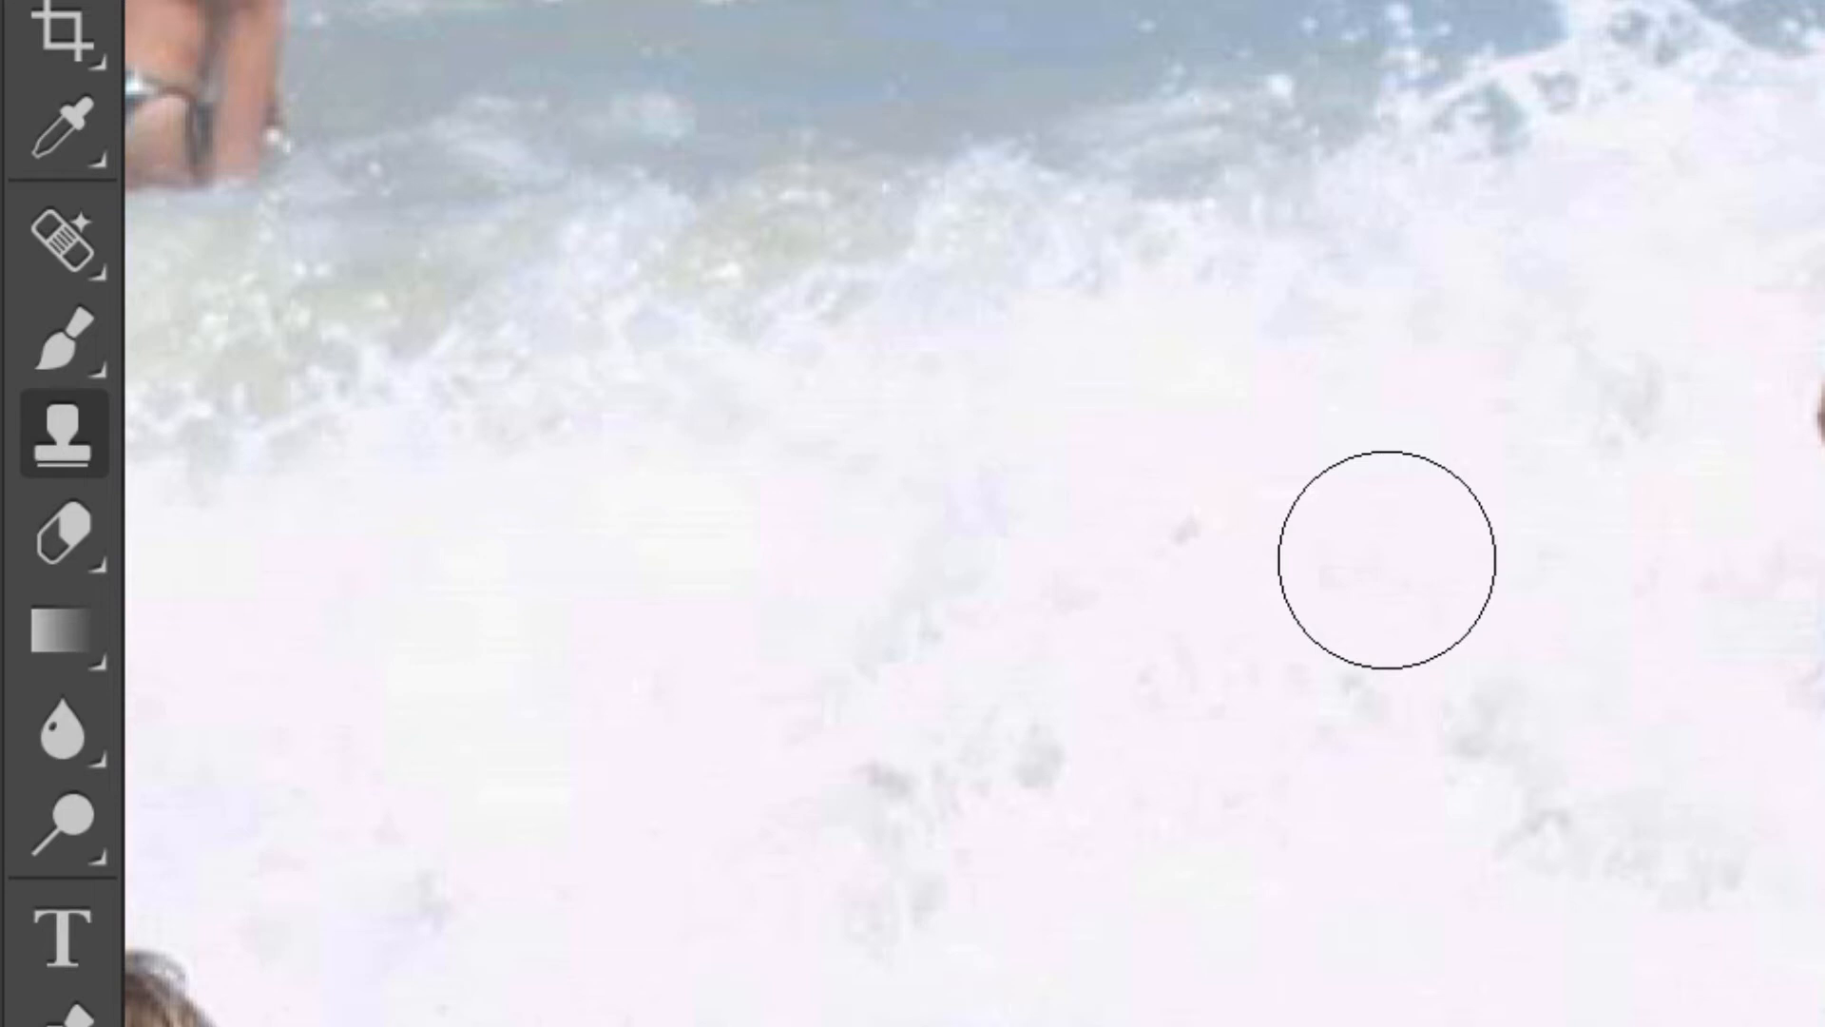
key(bracketleft)
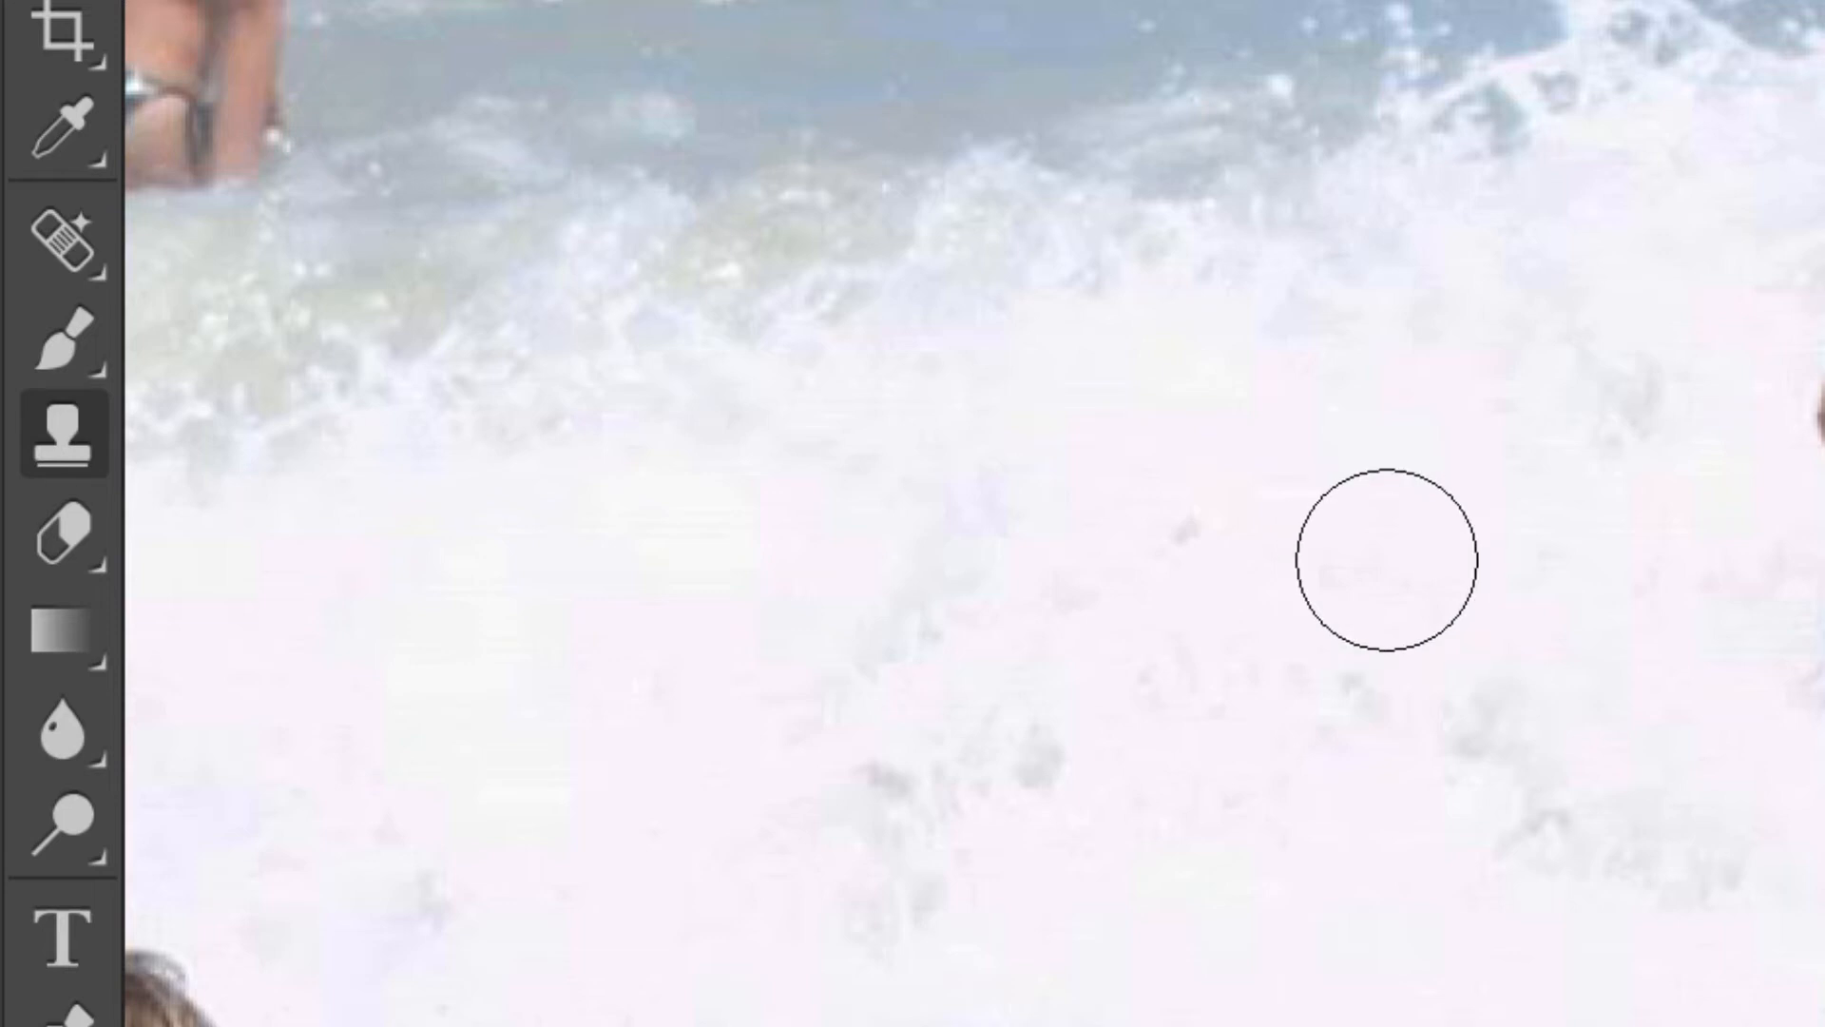
key(bracketright)
key(bracketright)
key(bracketright)
key(bracketright)
key(bracketright)
key(bracketright)
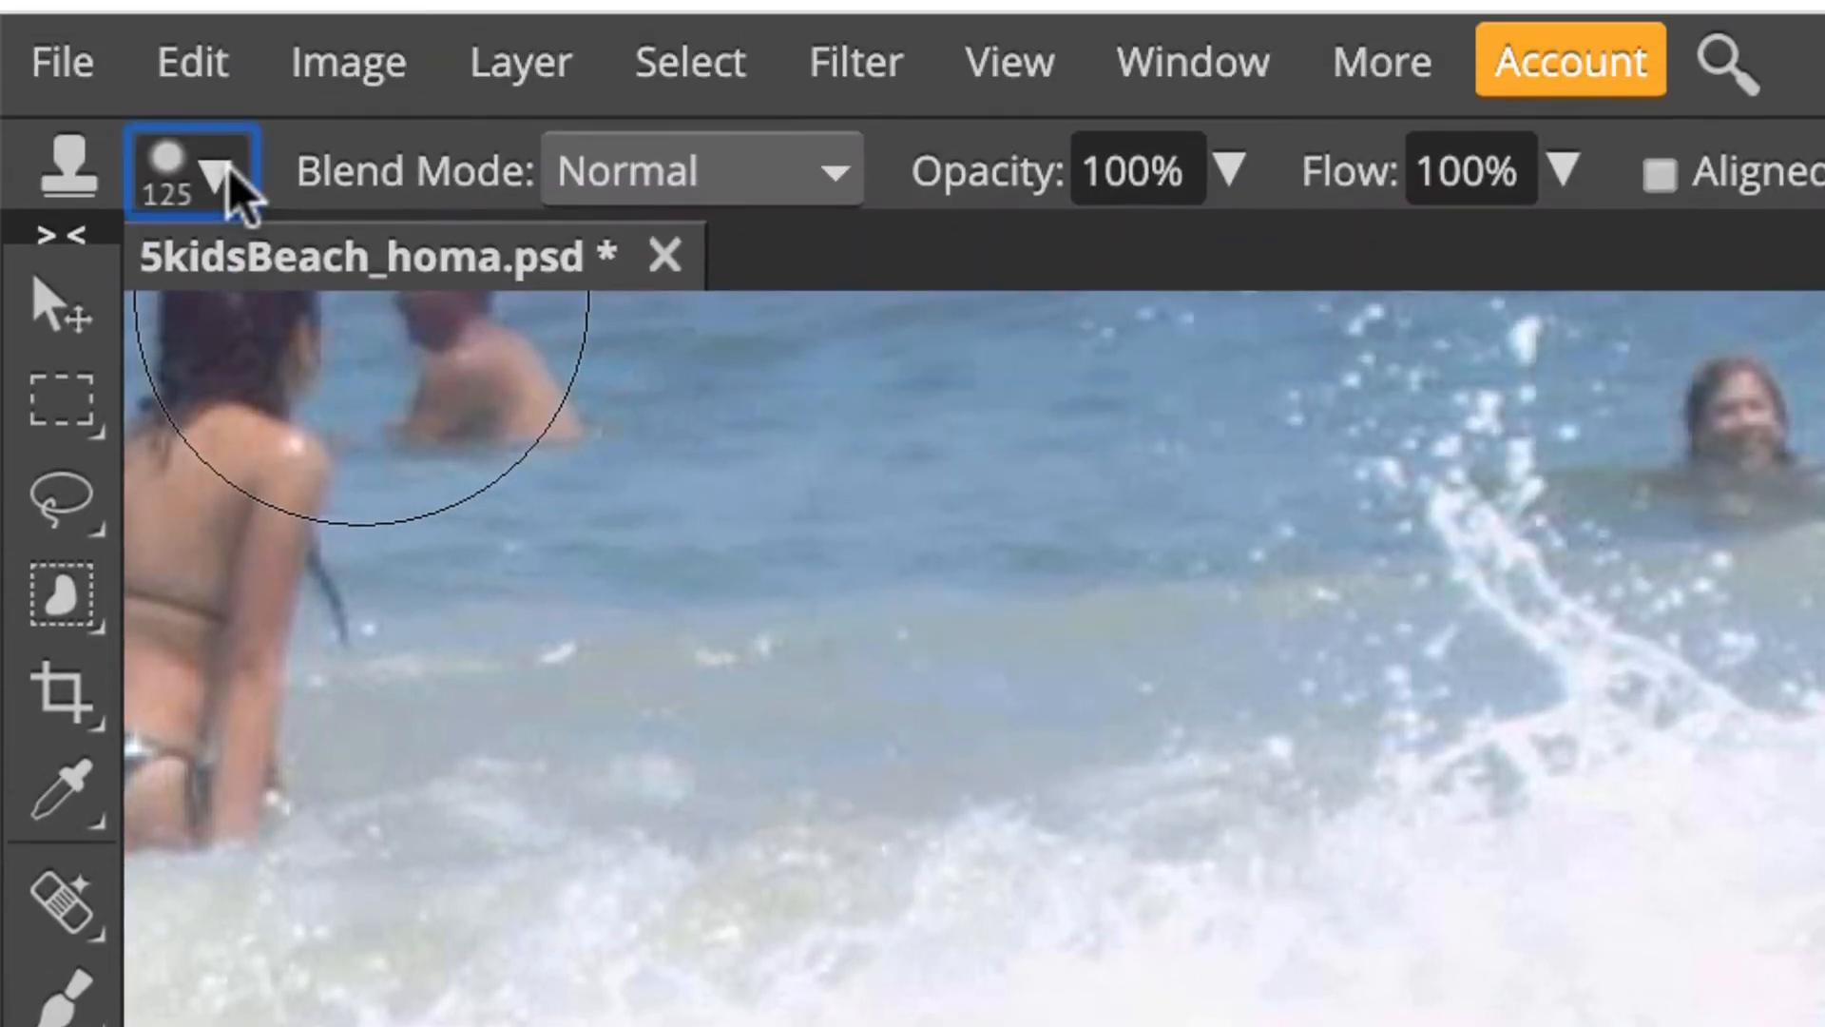
Set the clone brush's hardness to 70% and look over the detailed brush tip shape settings.
click(219, 81)
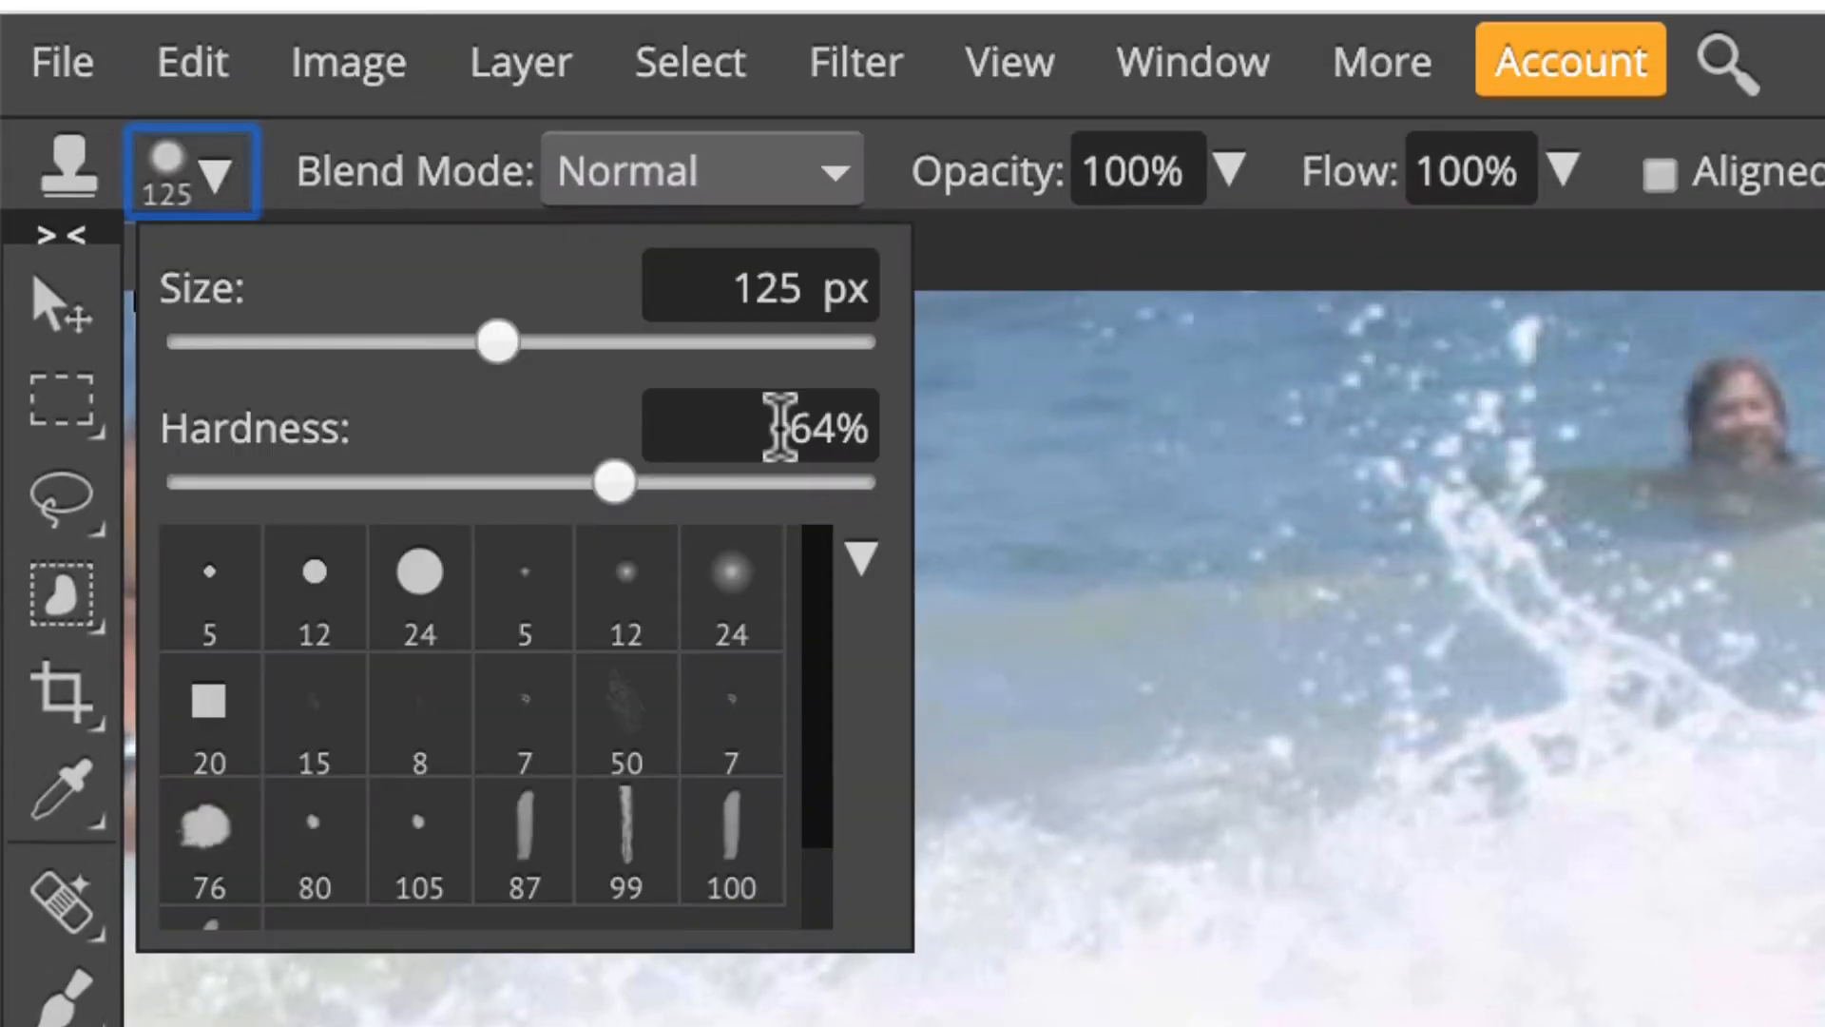
drag(605, 466, 648, 445)
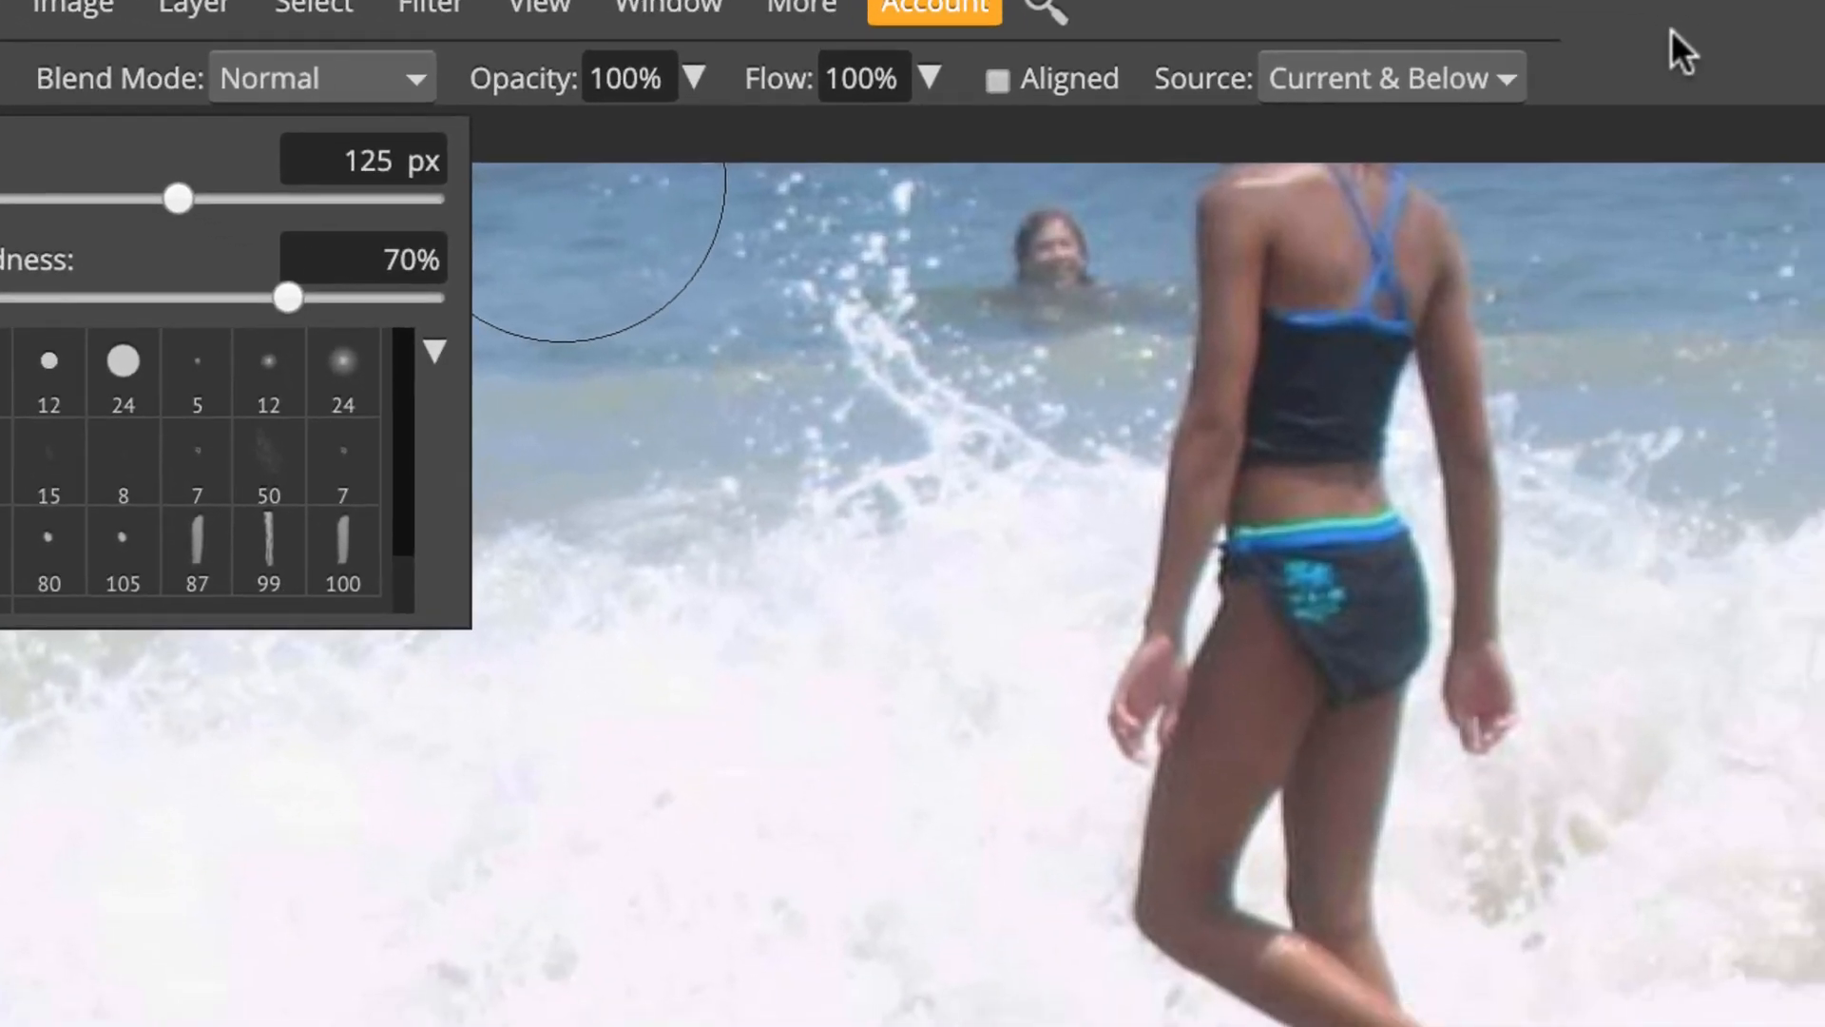
click(1671, 30)
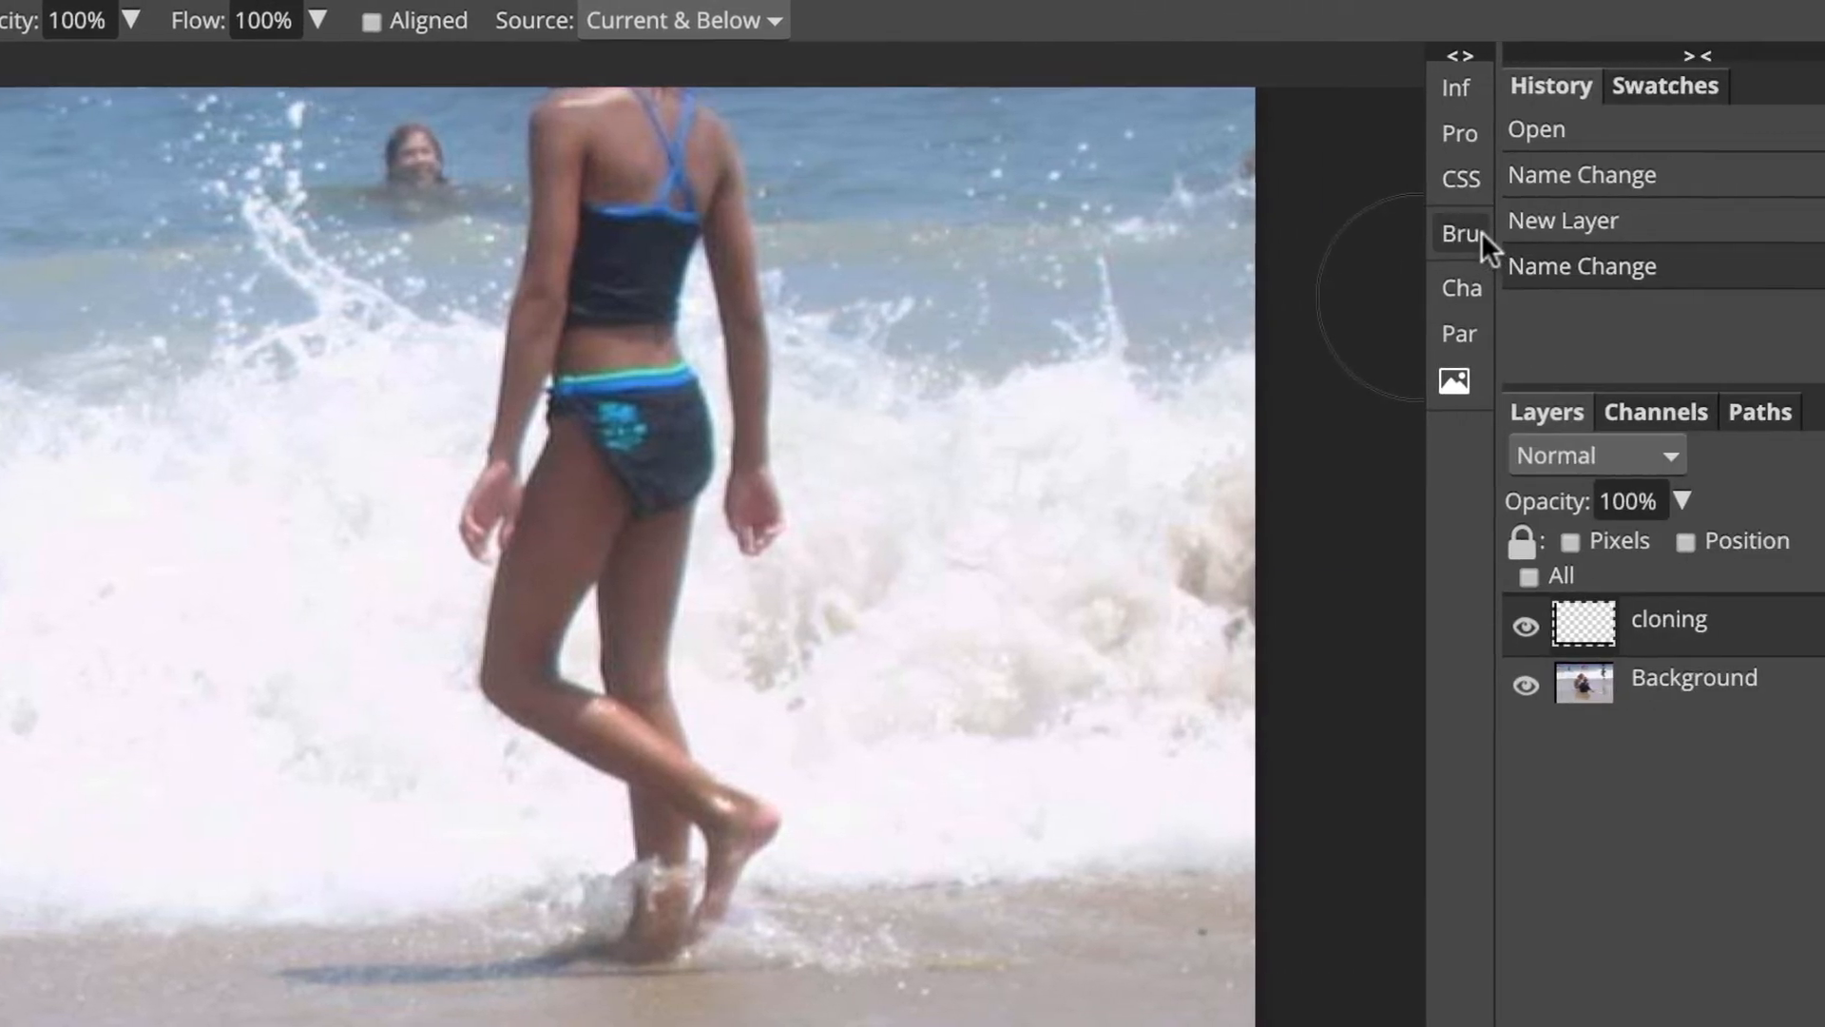
click(1479, 234)
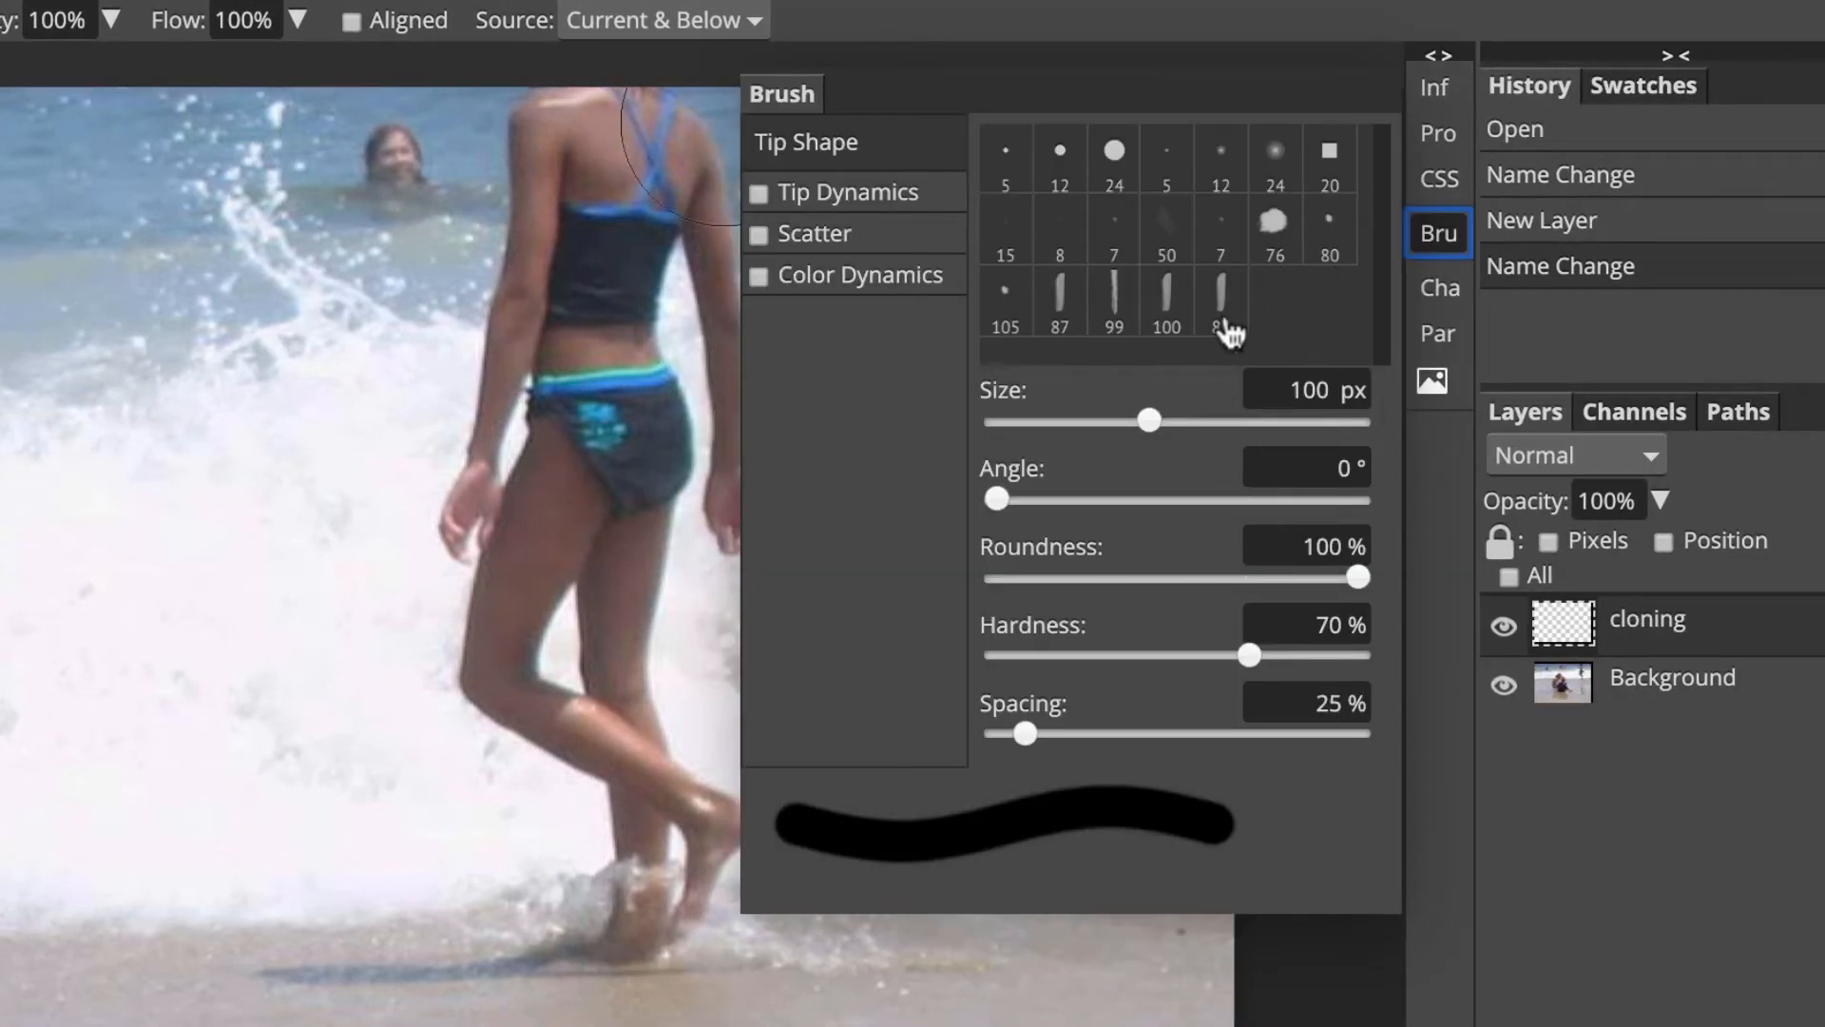
click(1444, 234)
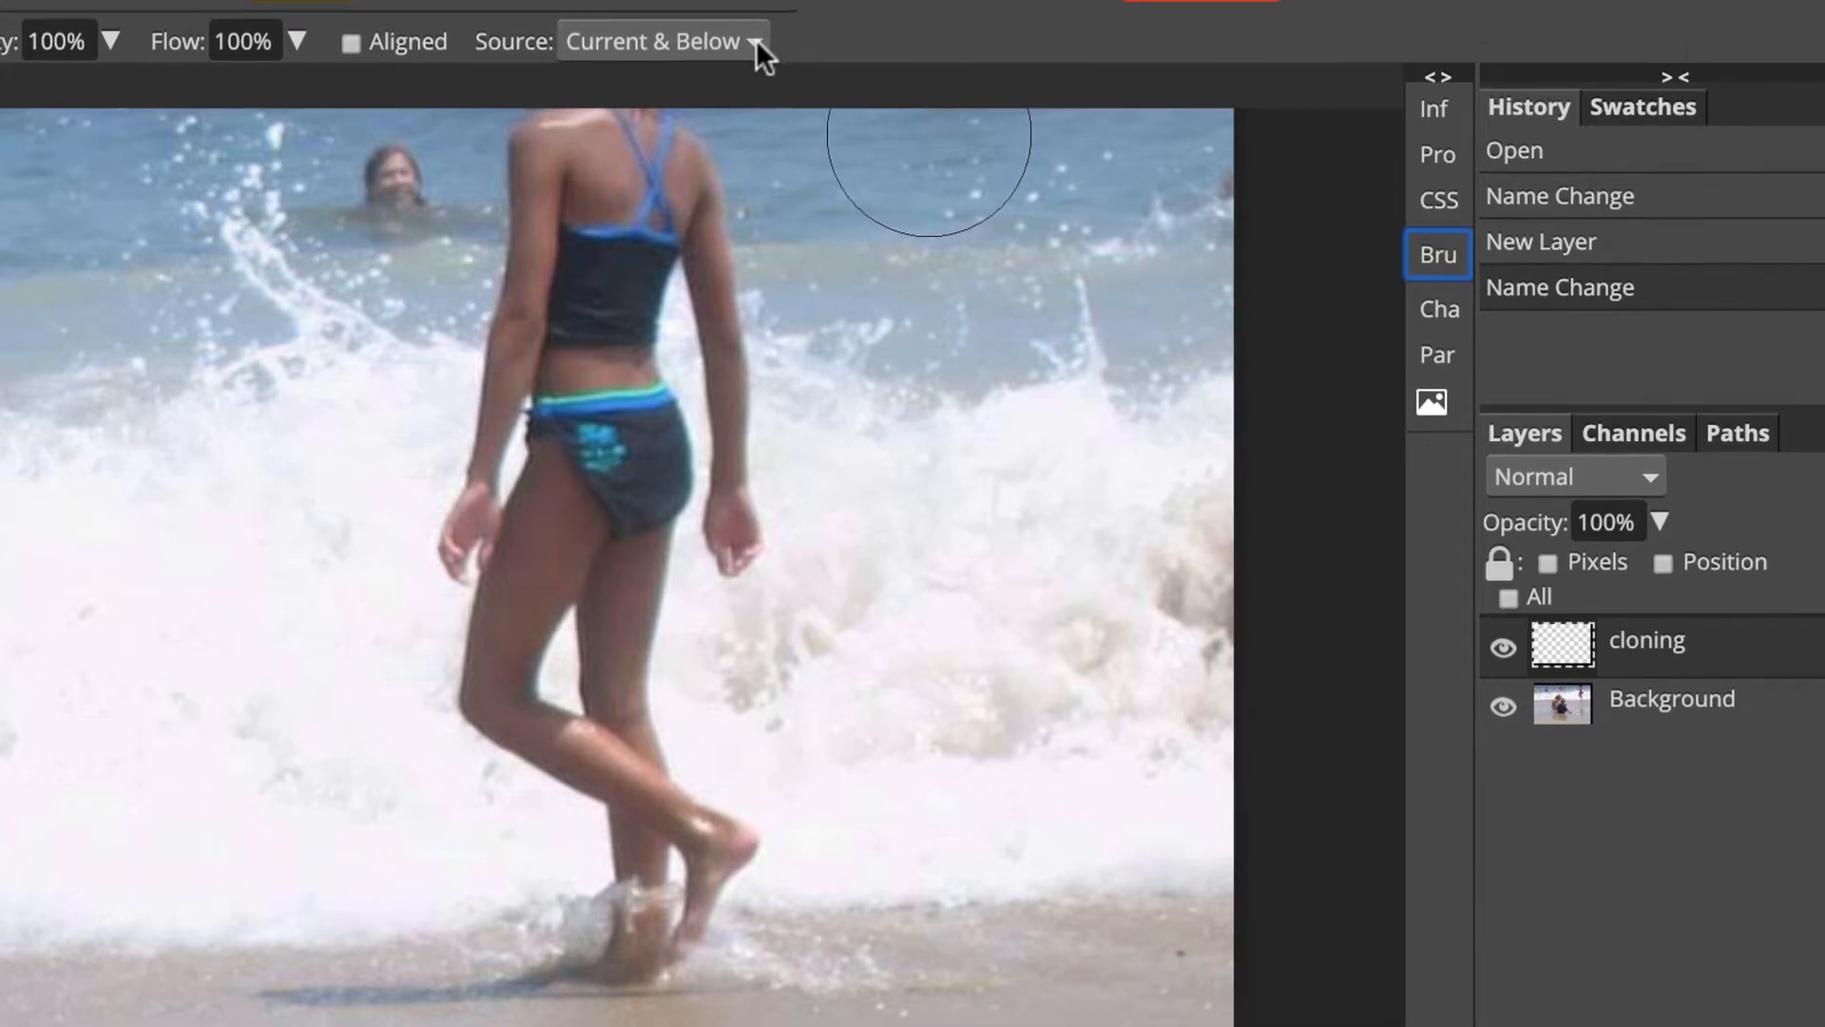
Keep the clone source on Current & Below and clone the foam-and-sand shoreline over the shadow beside the walking girl's feet.
click(749, 20)
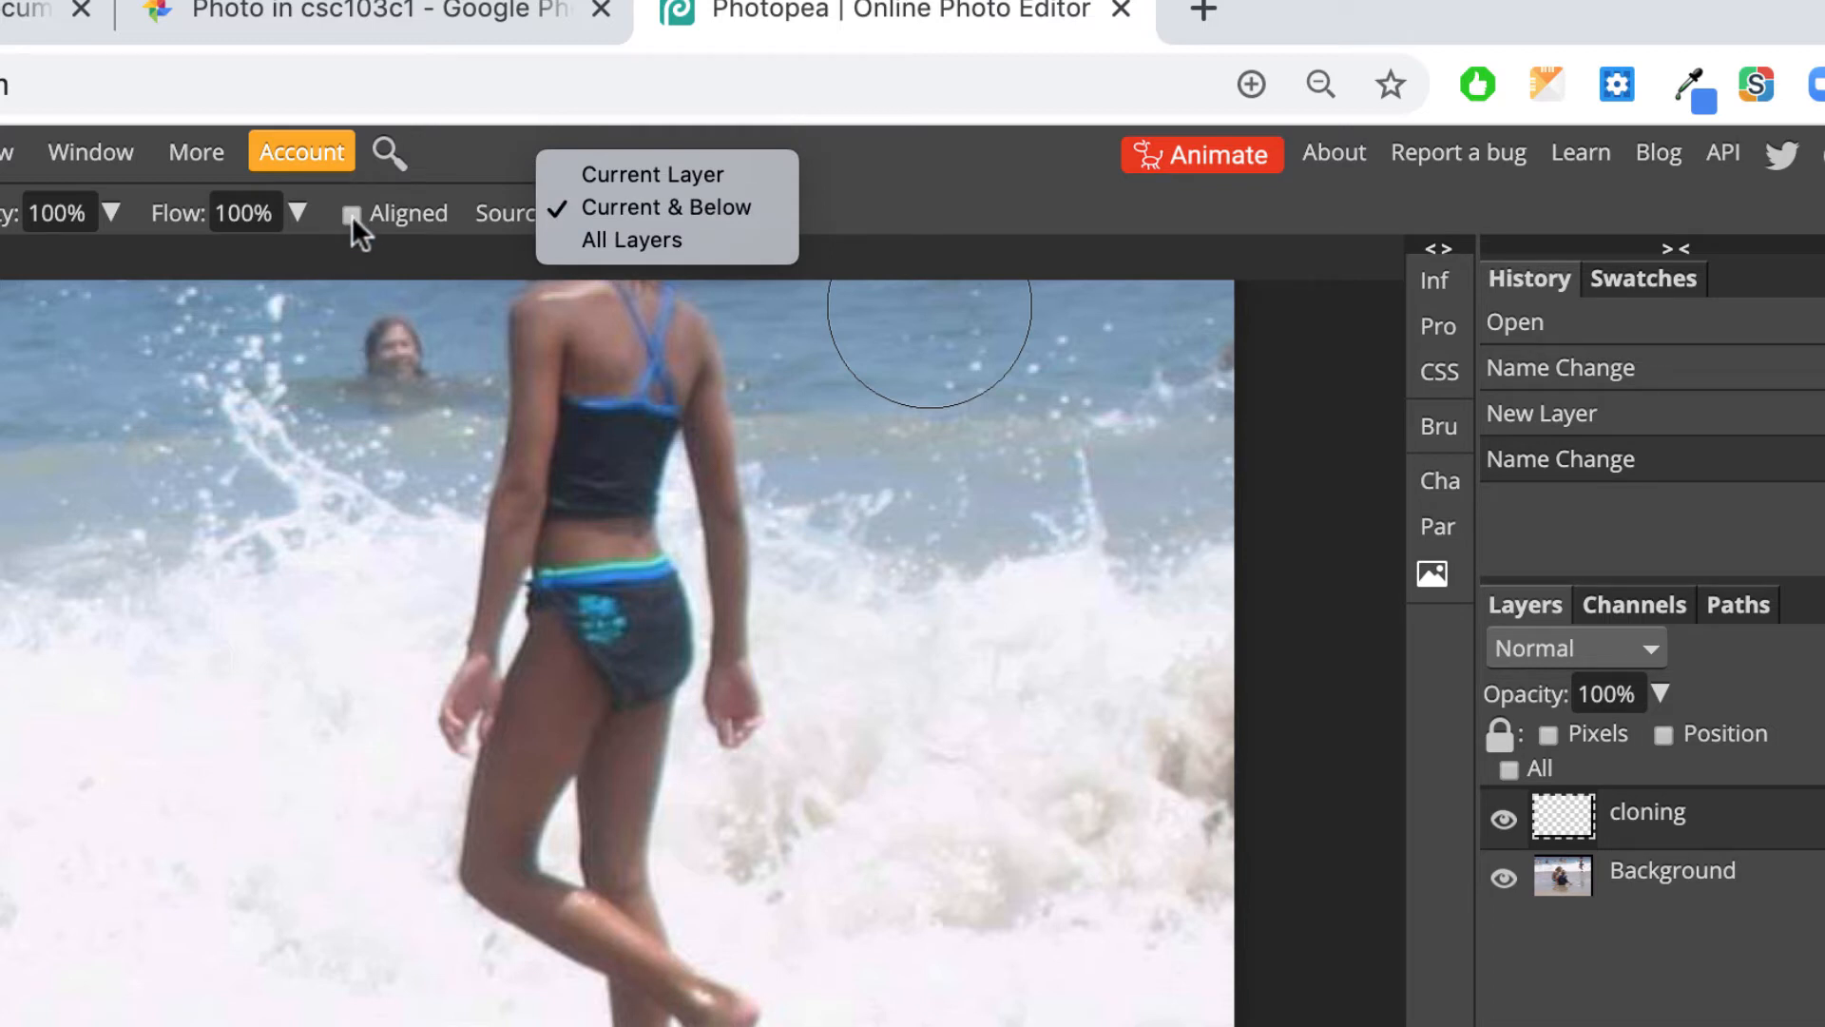
click(1002, 184)
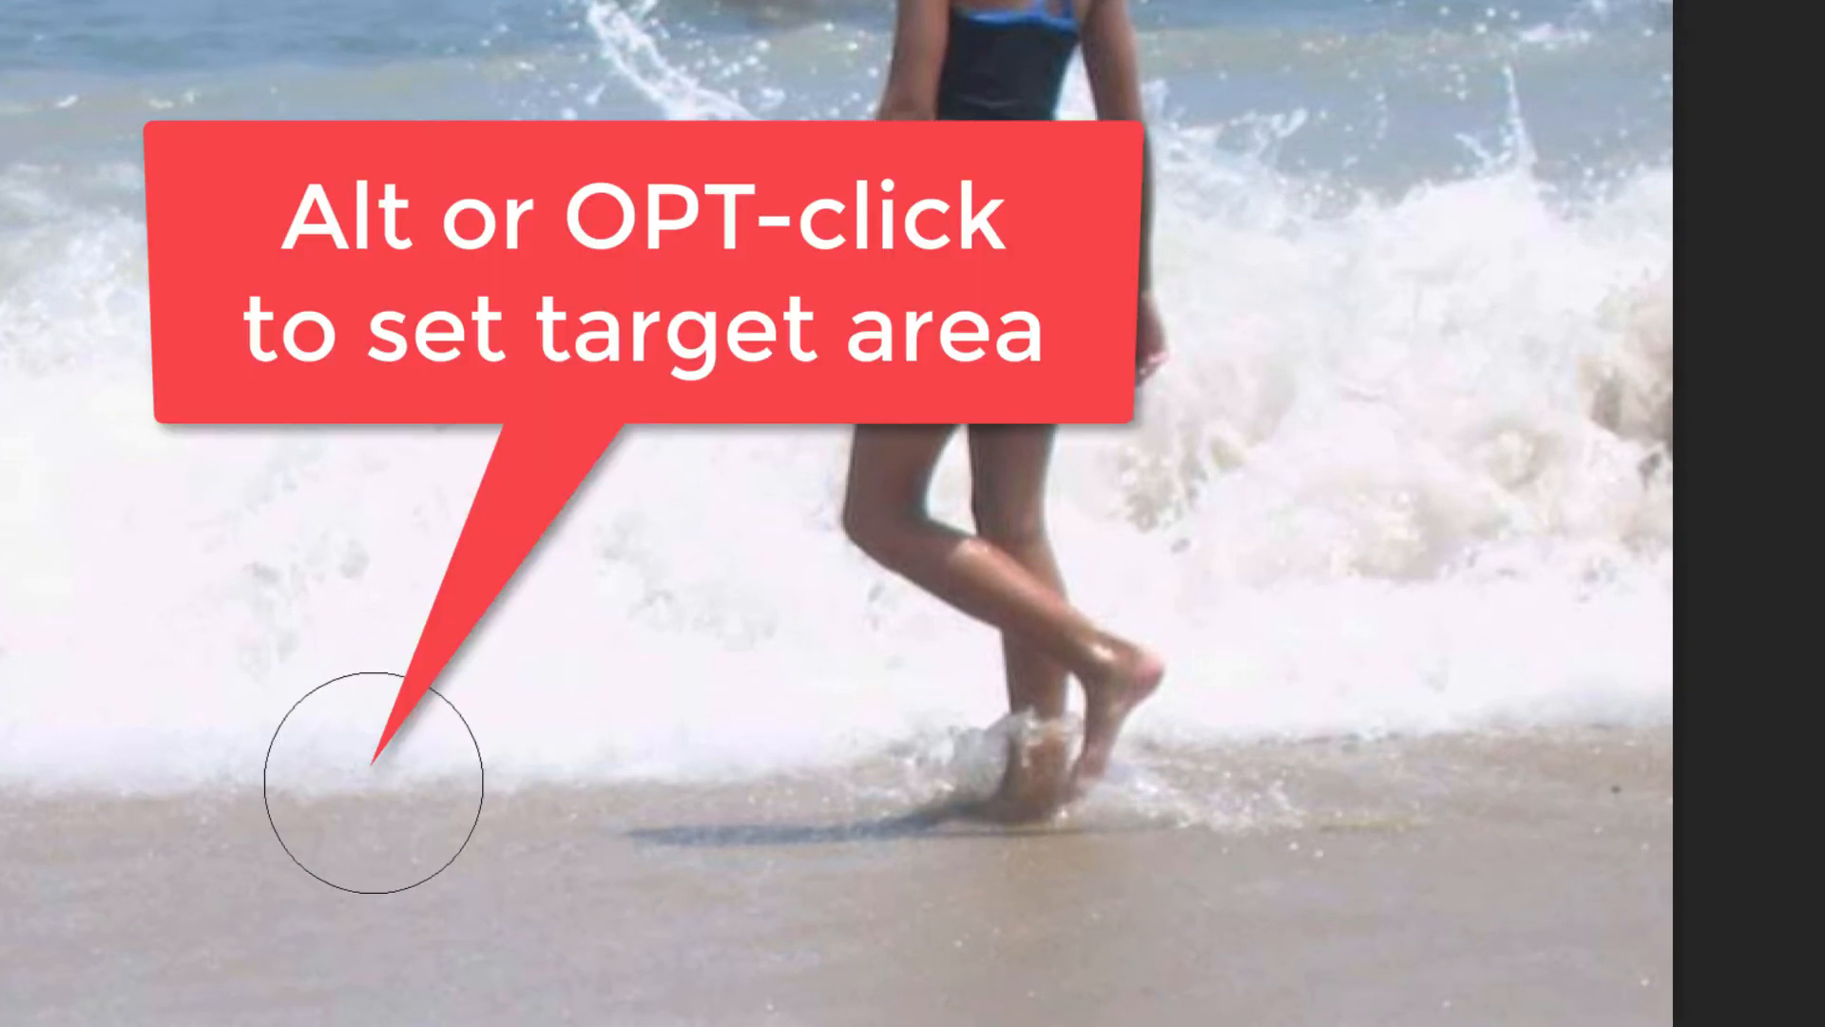
alt+click(373, 784)
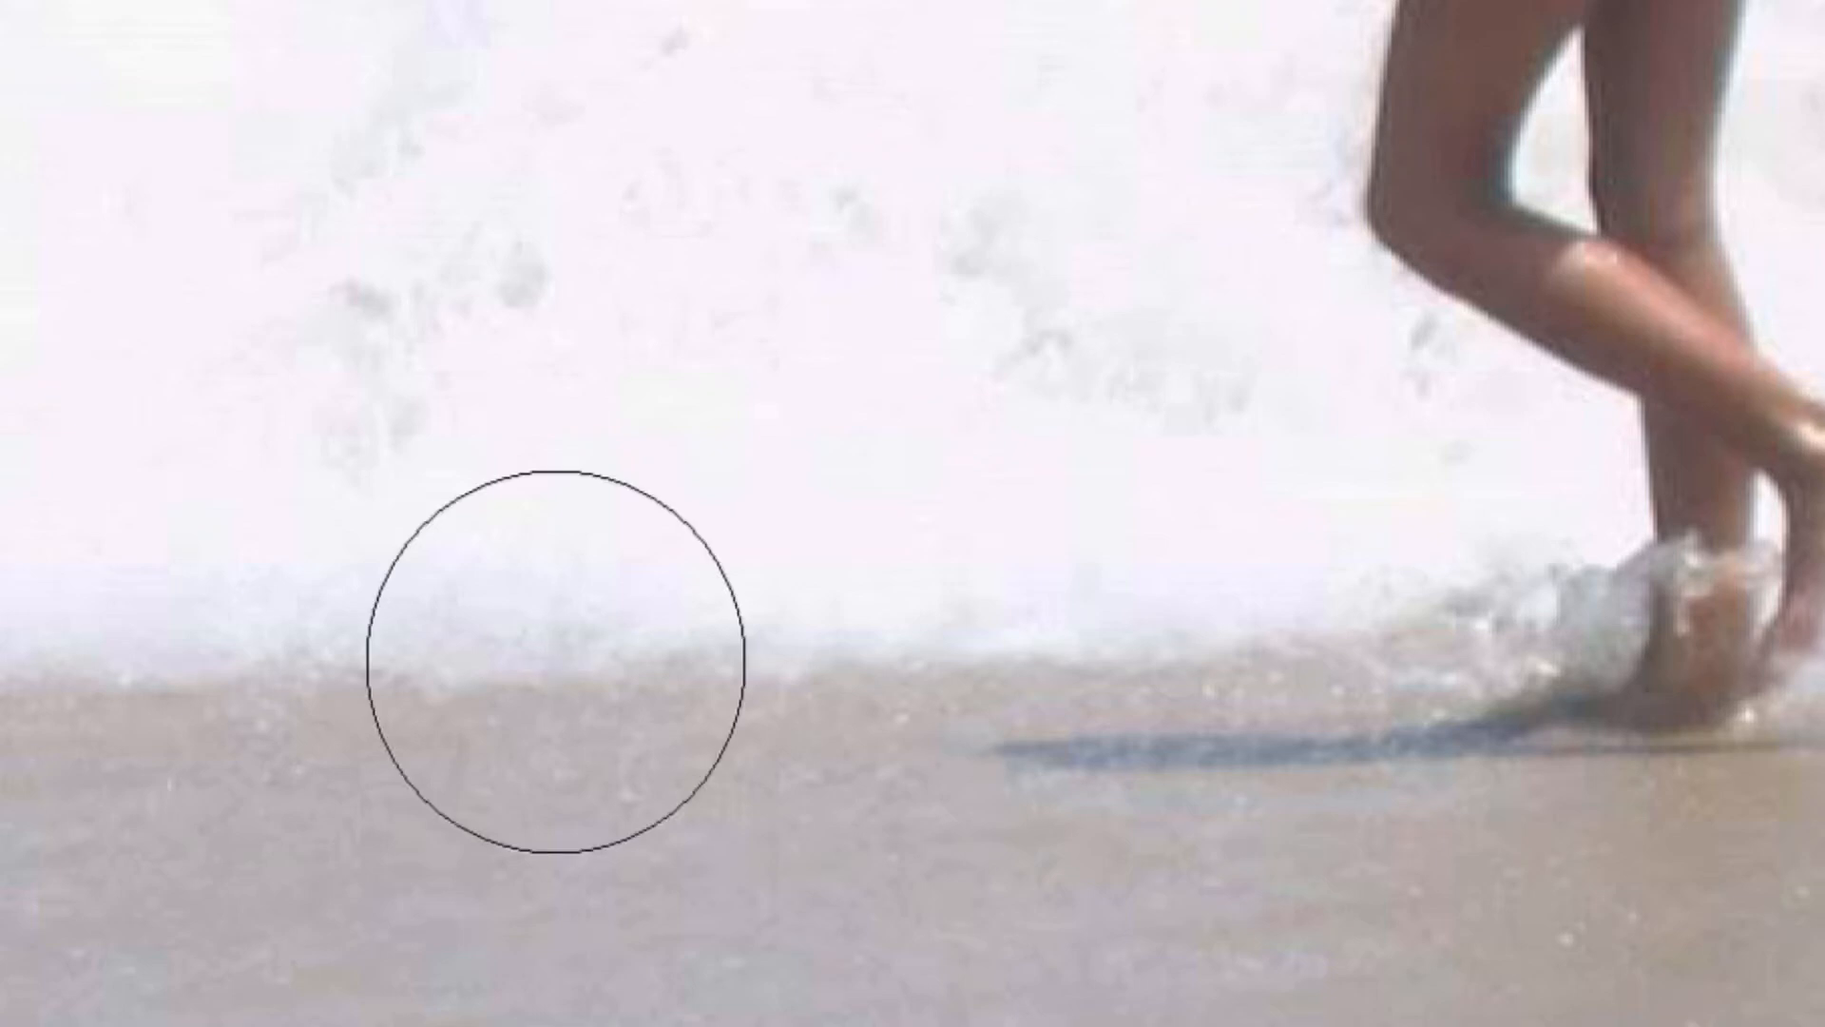
drag(556, 660, 1159, 694)
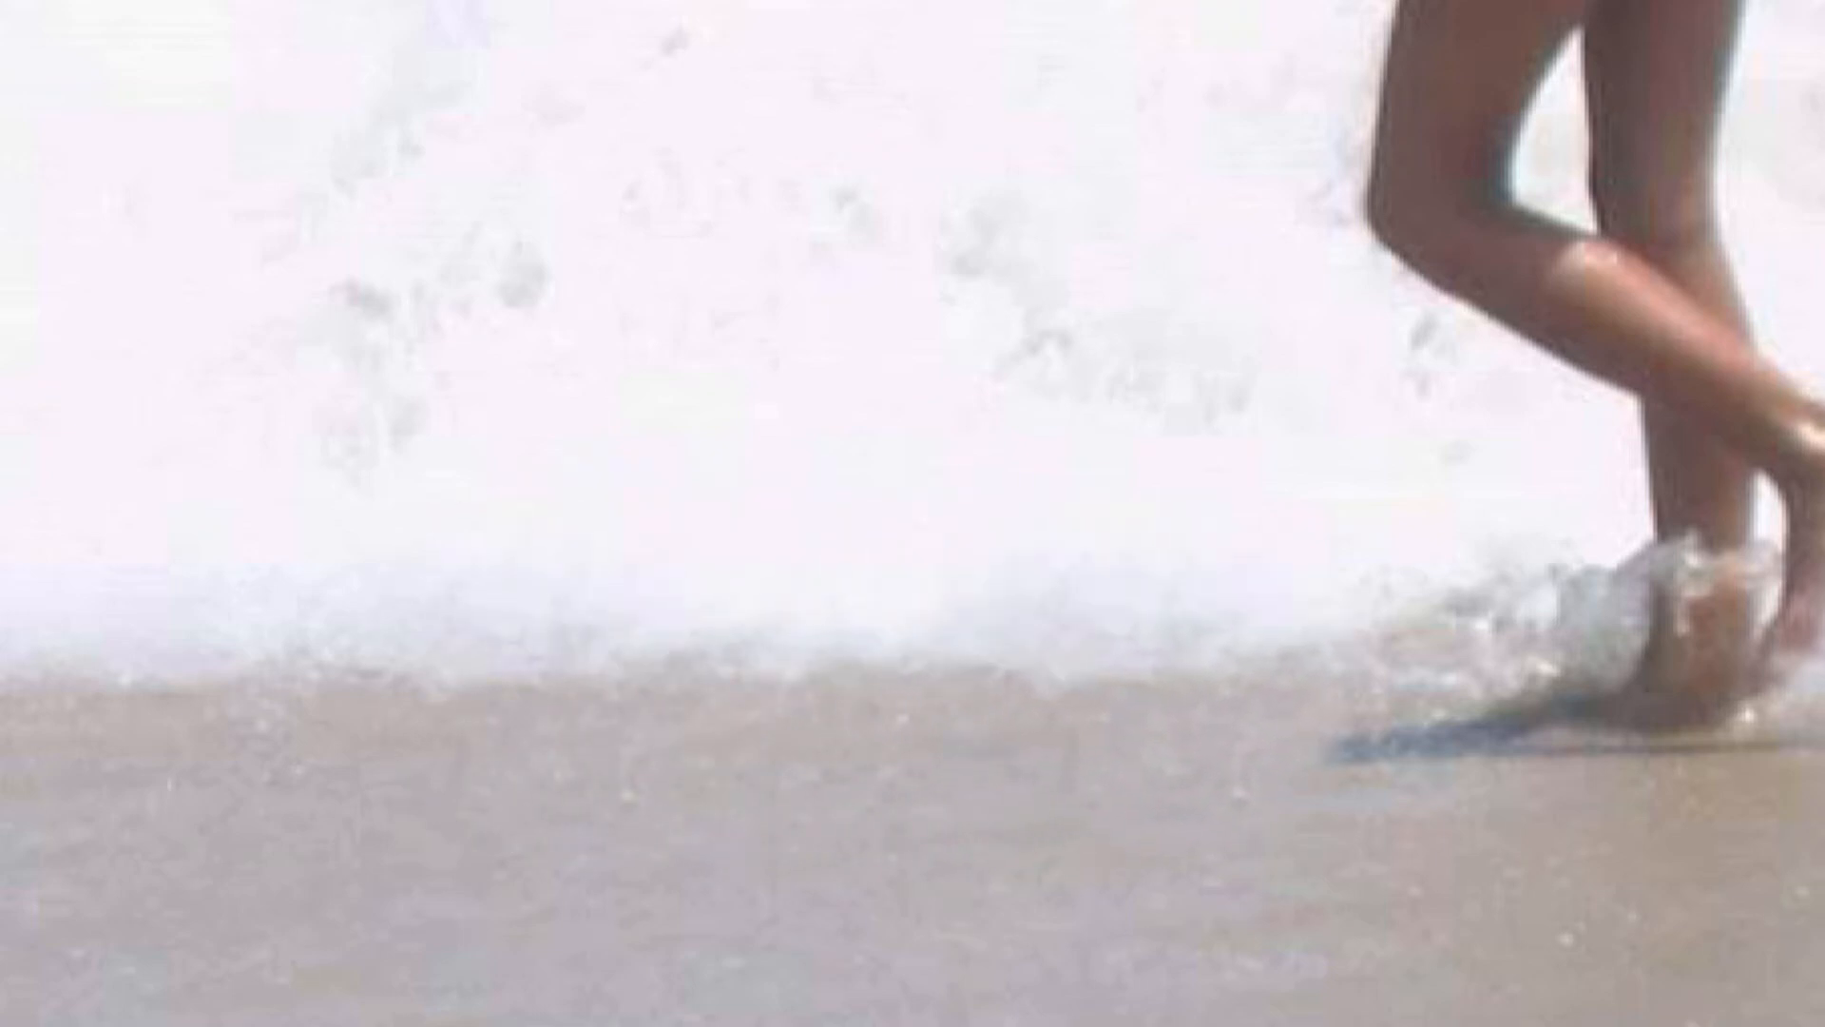
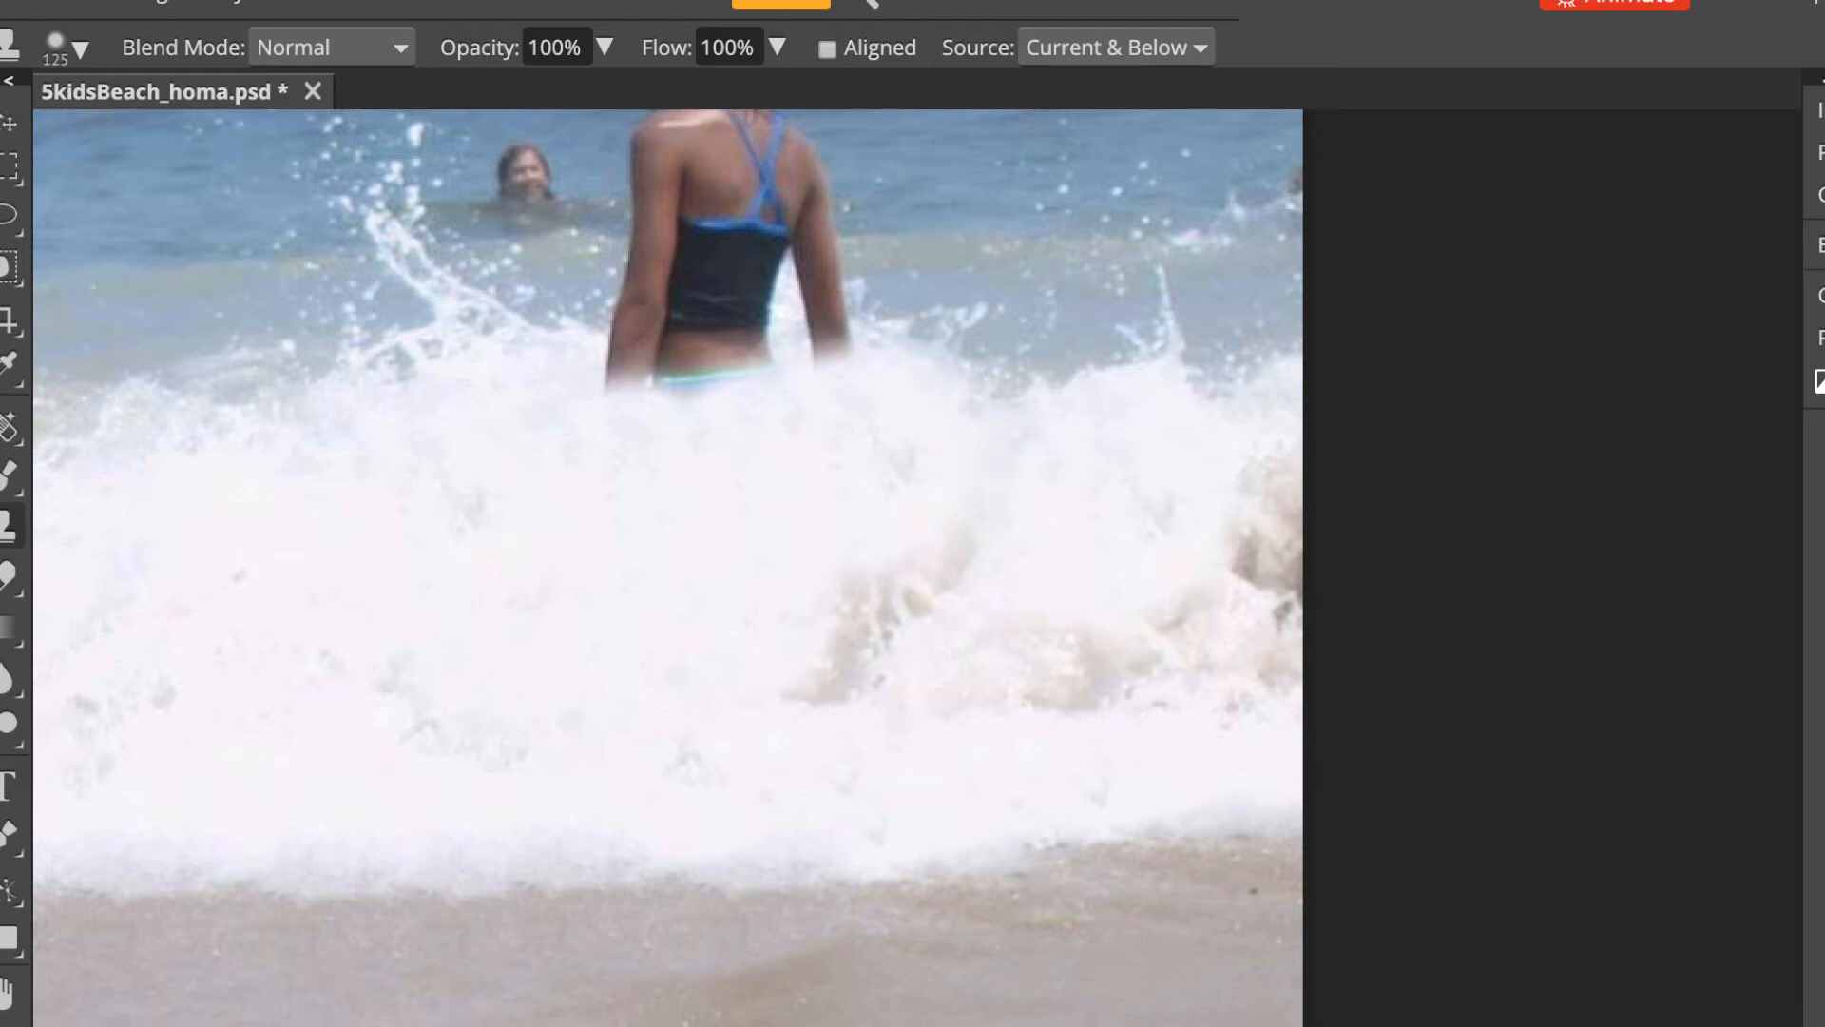
Clone the wave crest and the water behind it over the girl's lower torso and right arm.
scroll(668, 568, up, 1)
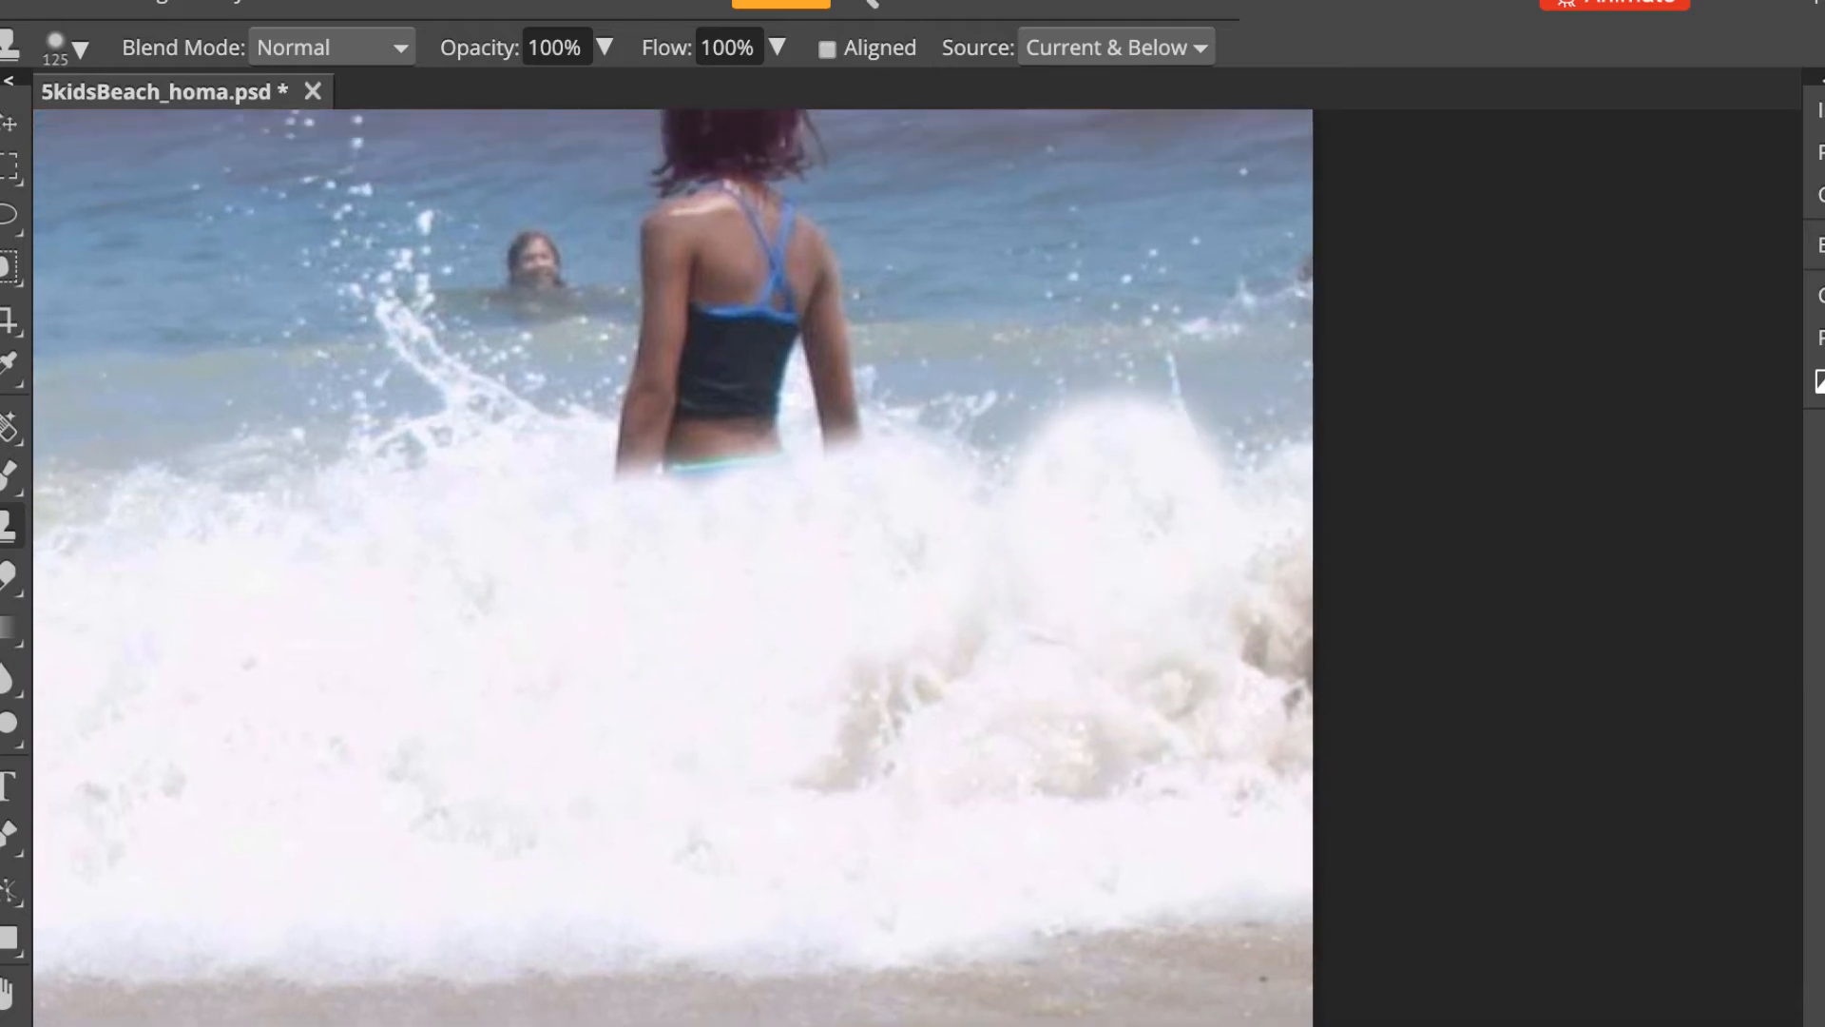
scroll(1108, 488, up, 5)
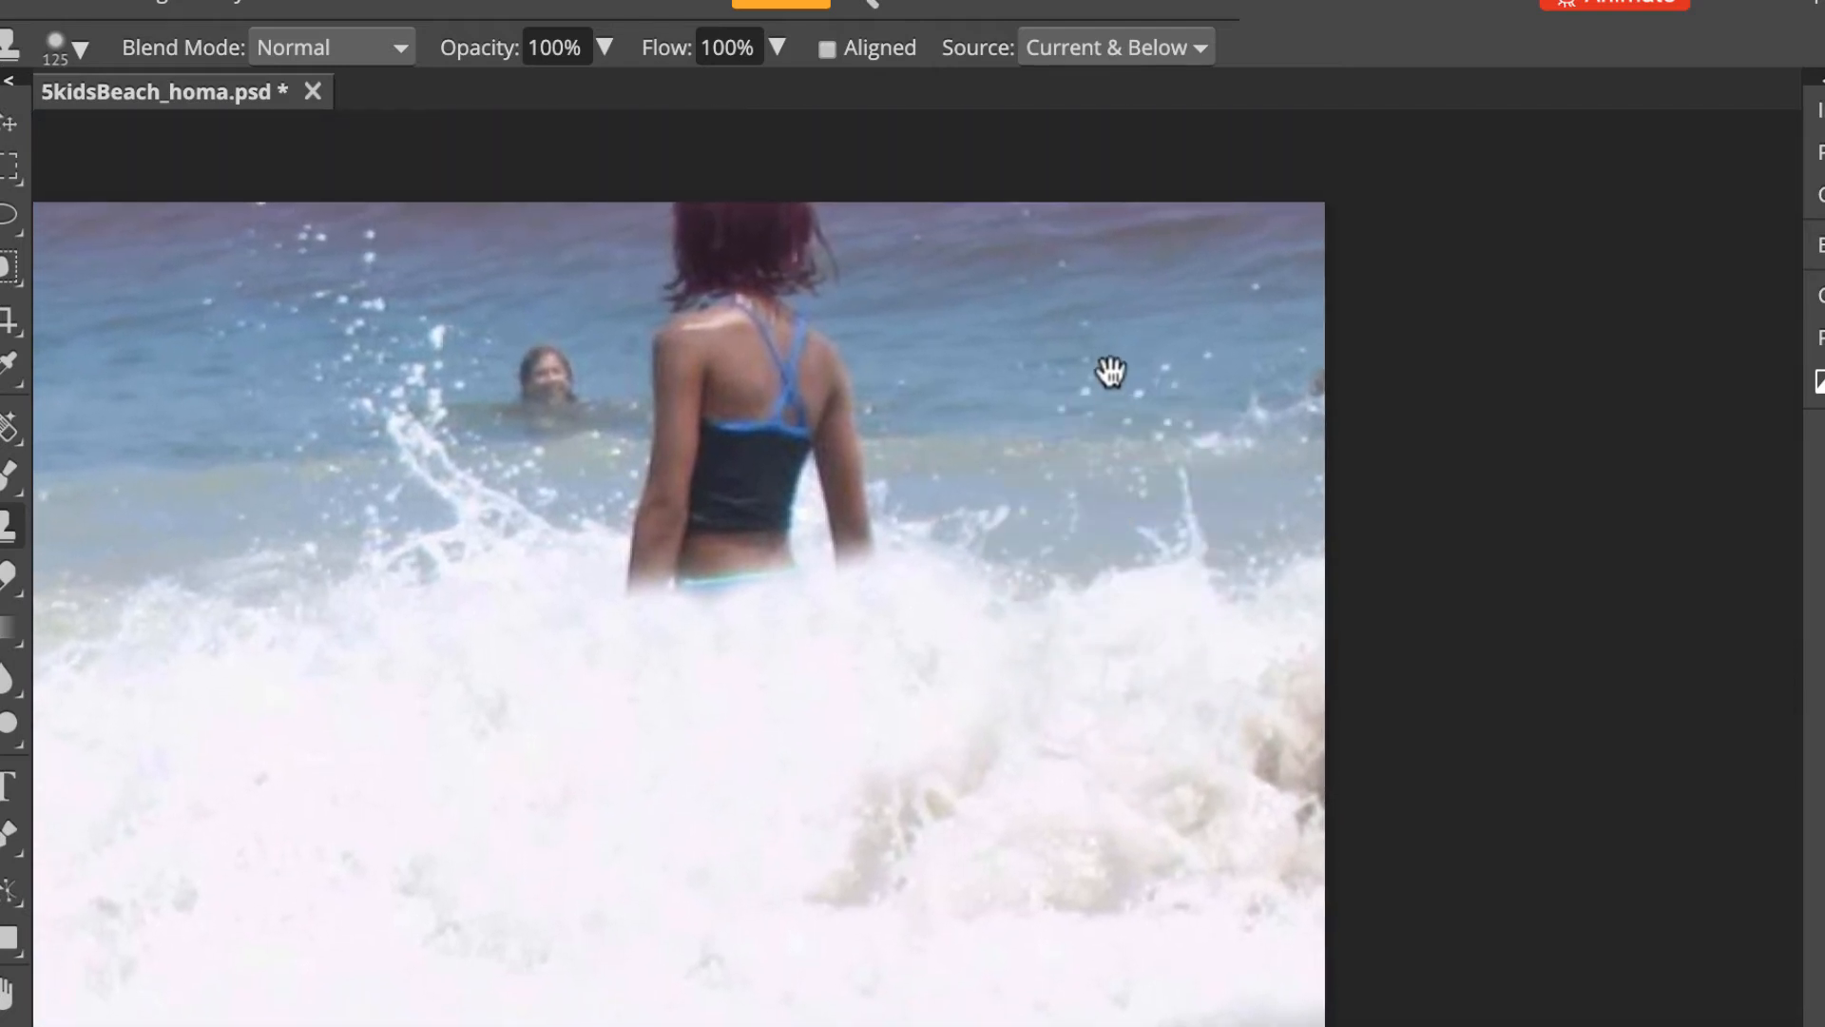
mouse_move(1109, 370)
mouse_down()
mouse_move(1103, 475)
mouse_move(1195, 367)
mouse_move(1302, 302)
mouse_move(1017, 492)
mouse_move(993, 454)
mouse_move(818, 442)
mouse_up()
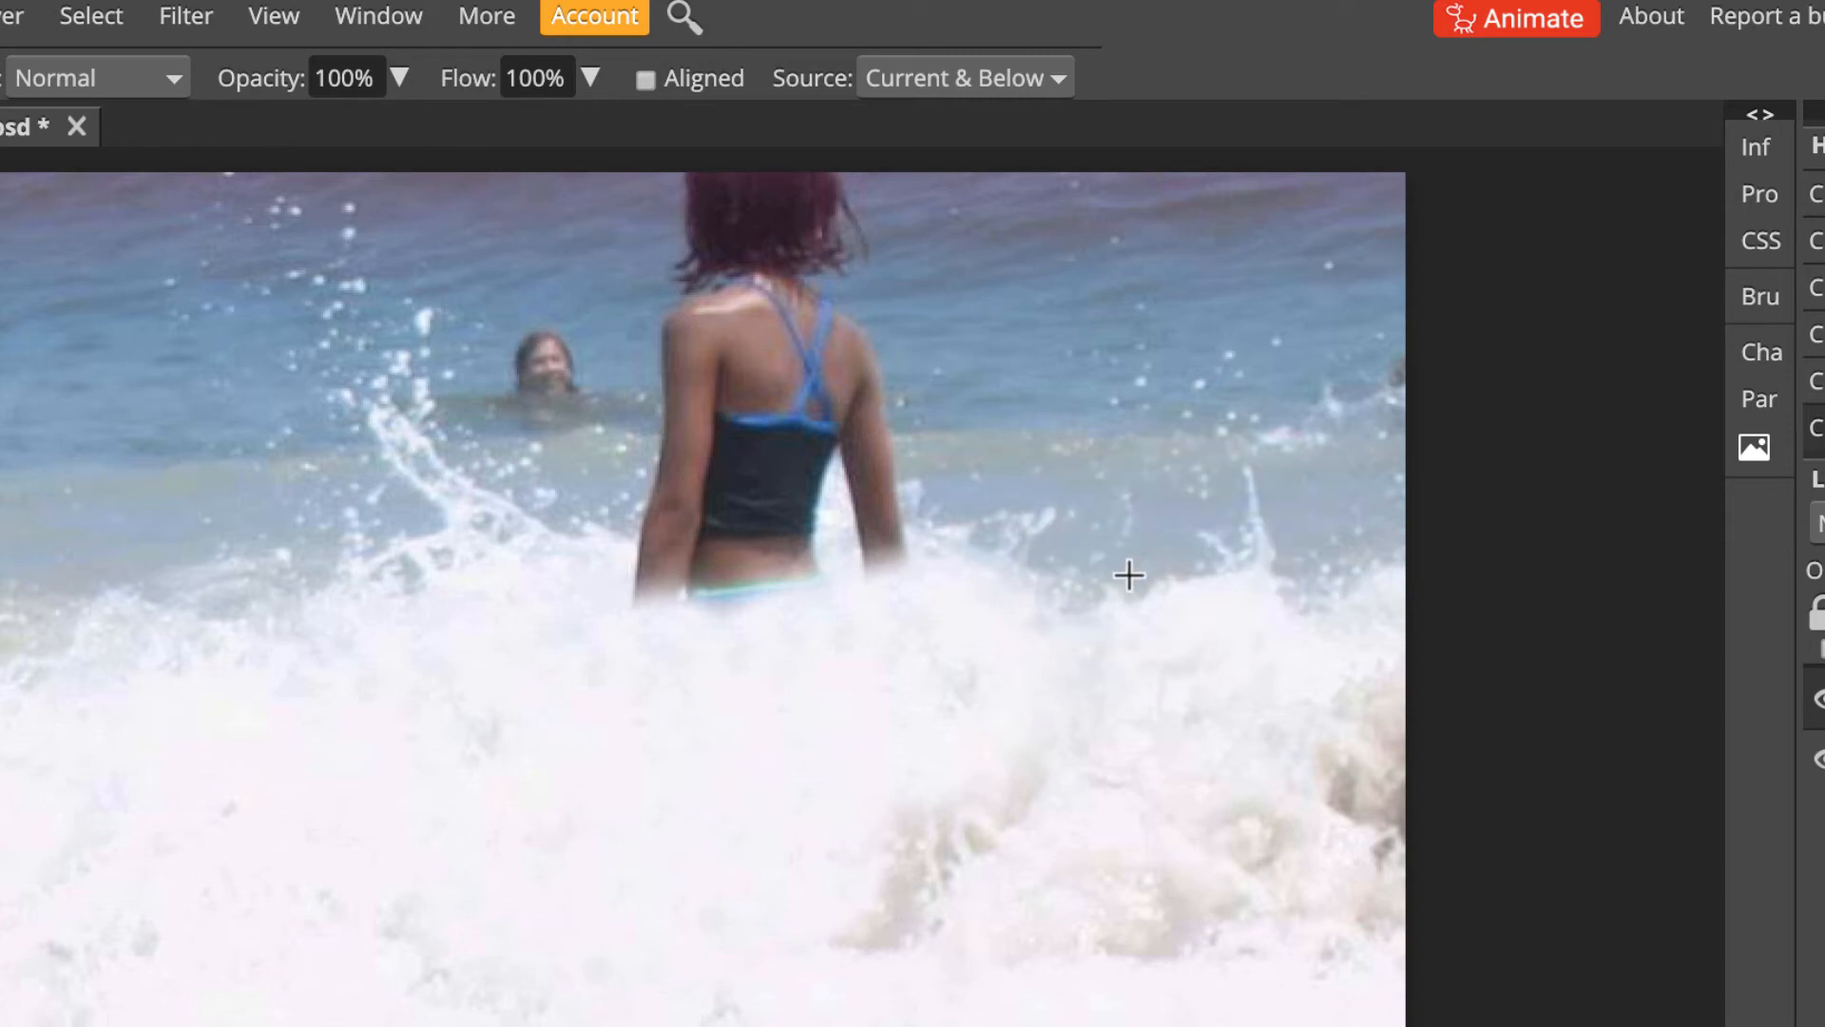
drag(946, 522, 704, 513)
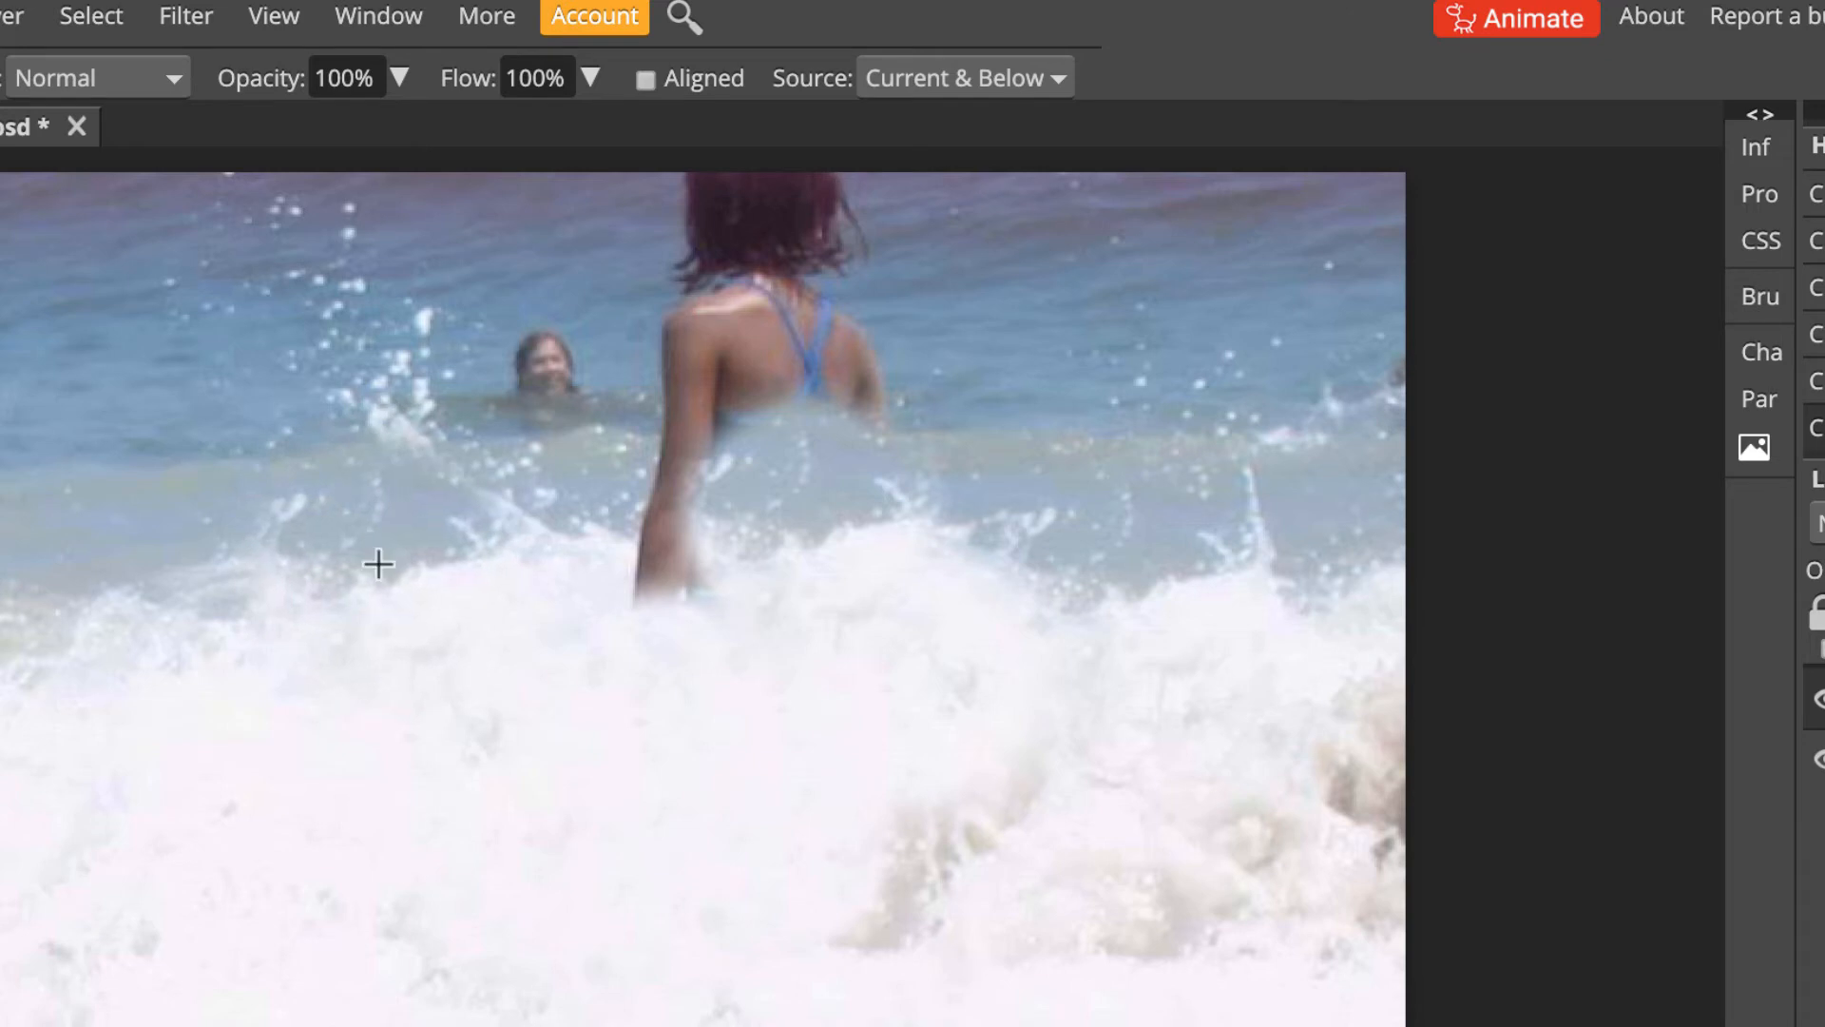
mouse_move(656, 570)
mouse_down()
mouse_move(704, 457)
mouse_move(780, 503)
mouse_move(723, 427)
mouse_move(685, 542)
mouse_up()
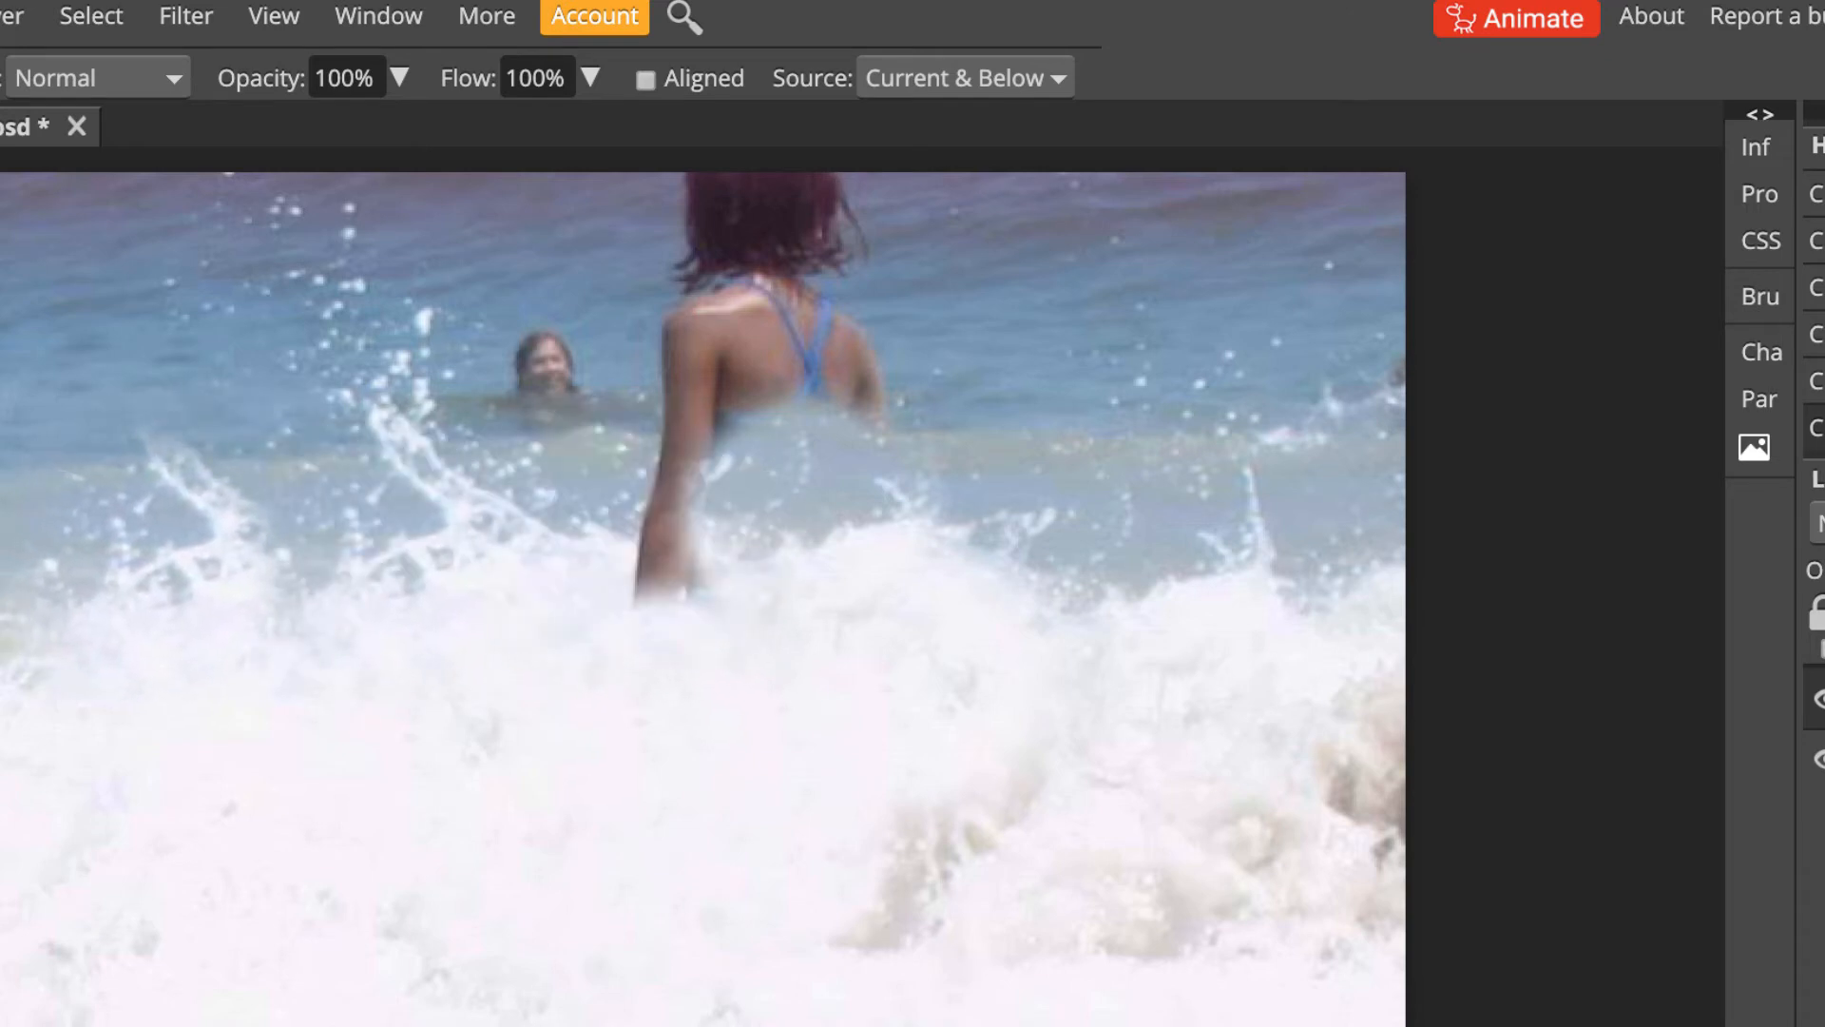
Sample the foam edge at the far left of the wave and clone it over the girl's left arm and waist.
alt+click(150, 573)
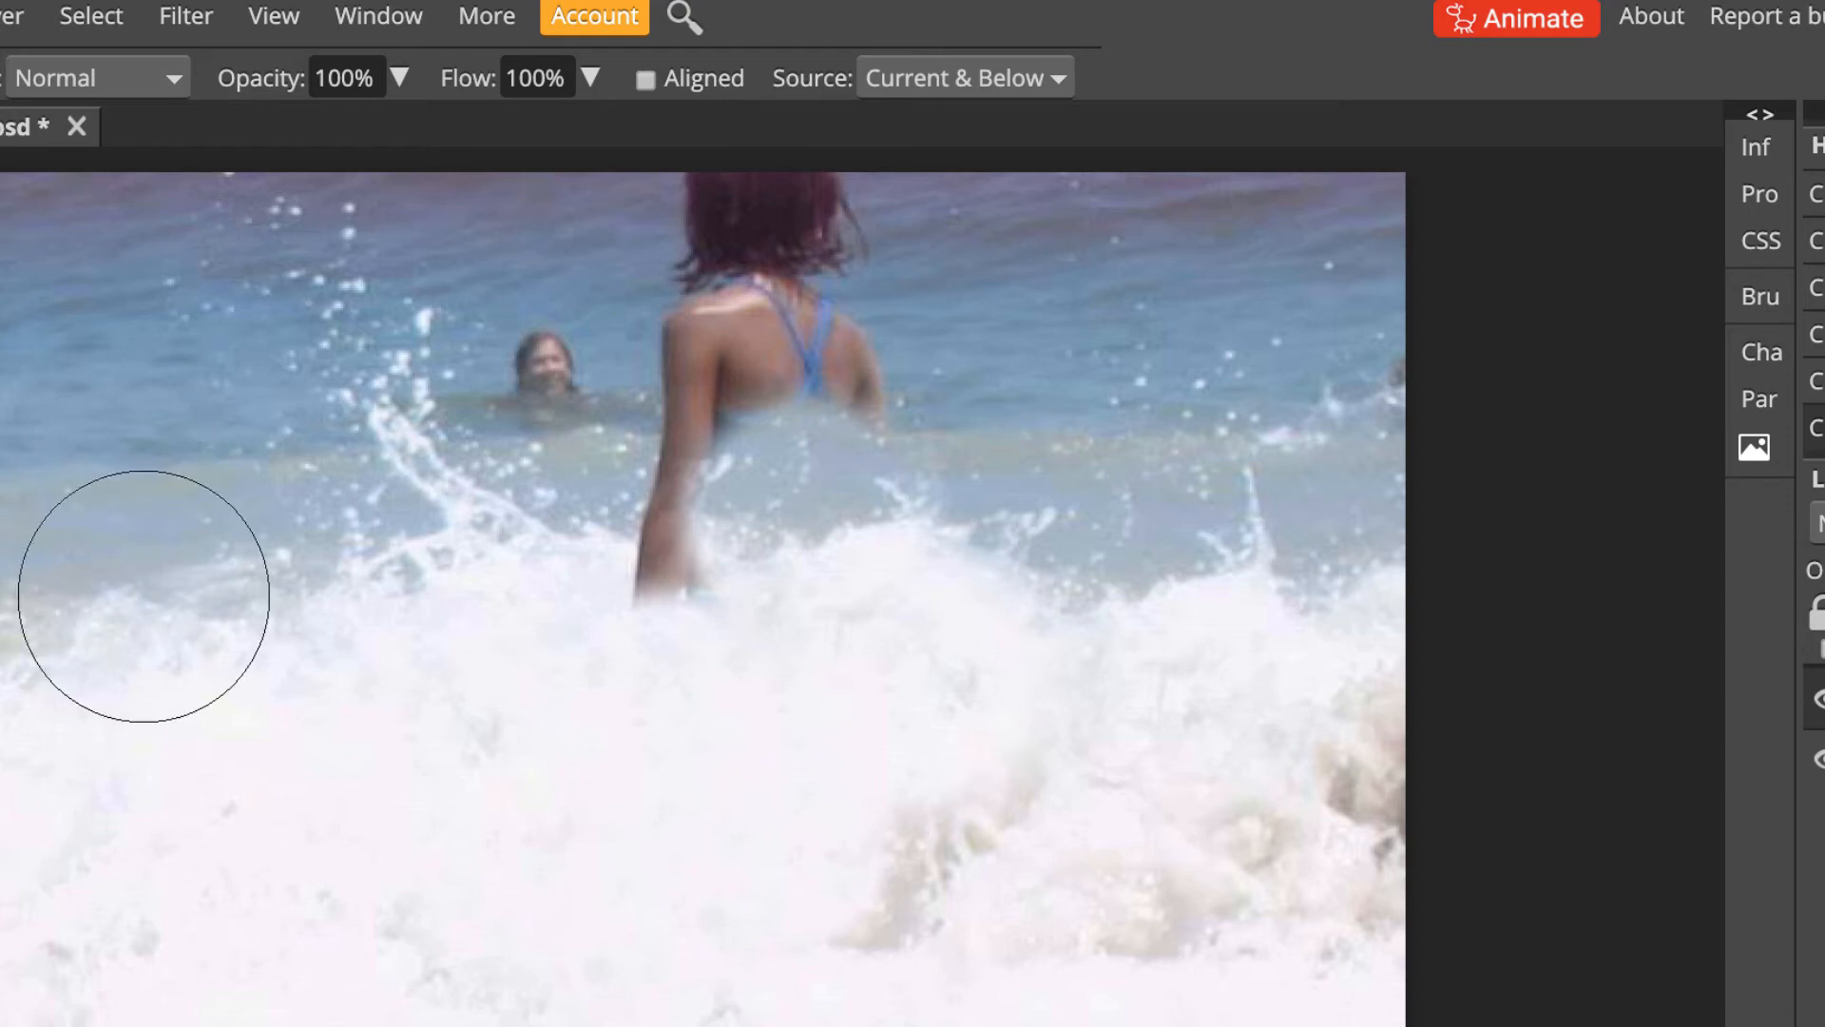
mouse_move(665, 580)
mouse_down()
mouse_move(693, 438)
mouse_move(808, 418)
mouse_up()
mouse_move(638, 551)
mouse_down()
mouse_move(703, 526)
mouse_move(689, 409)
mouse_move(741, 385)
mouse_move(717, 382)
mouse_up()
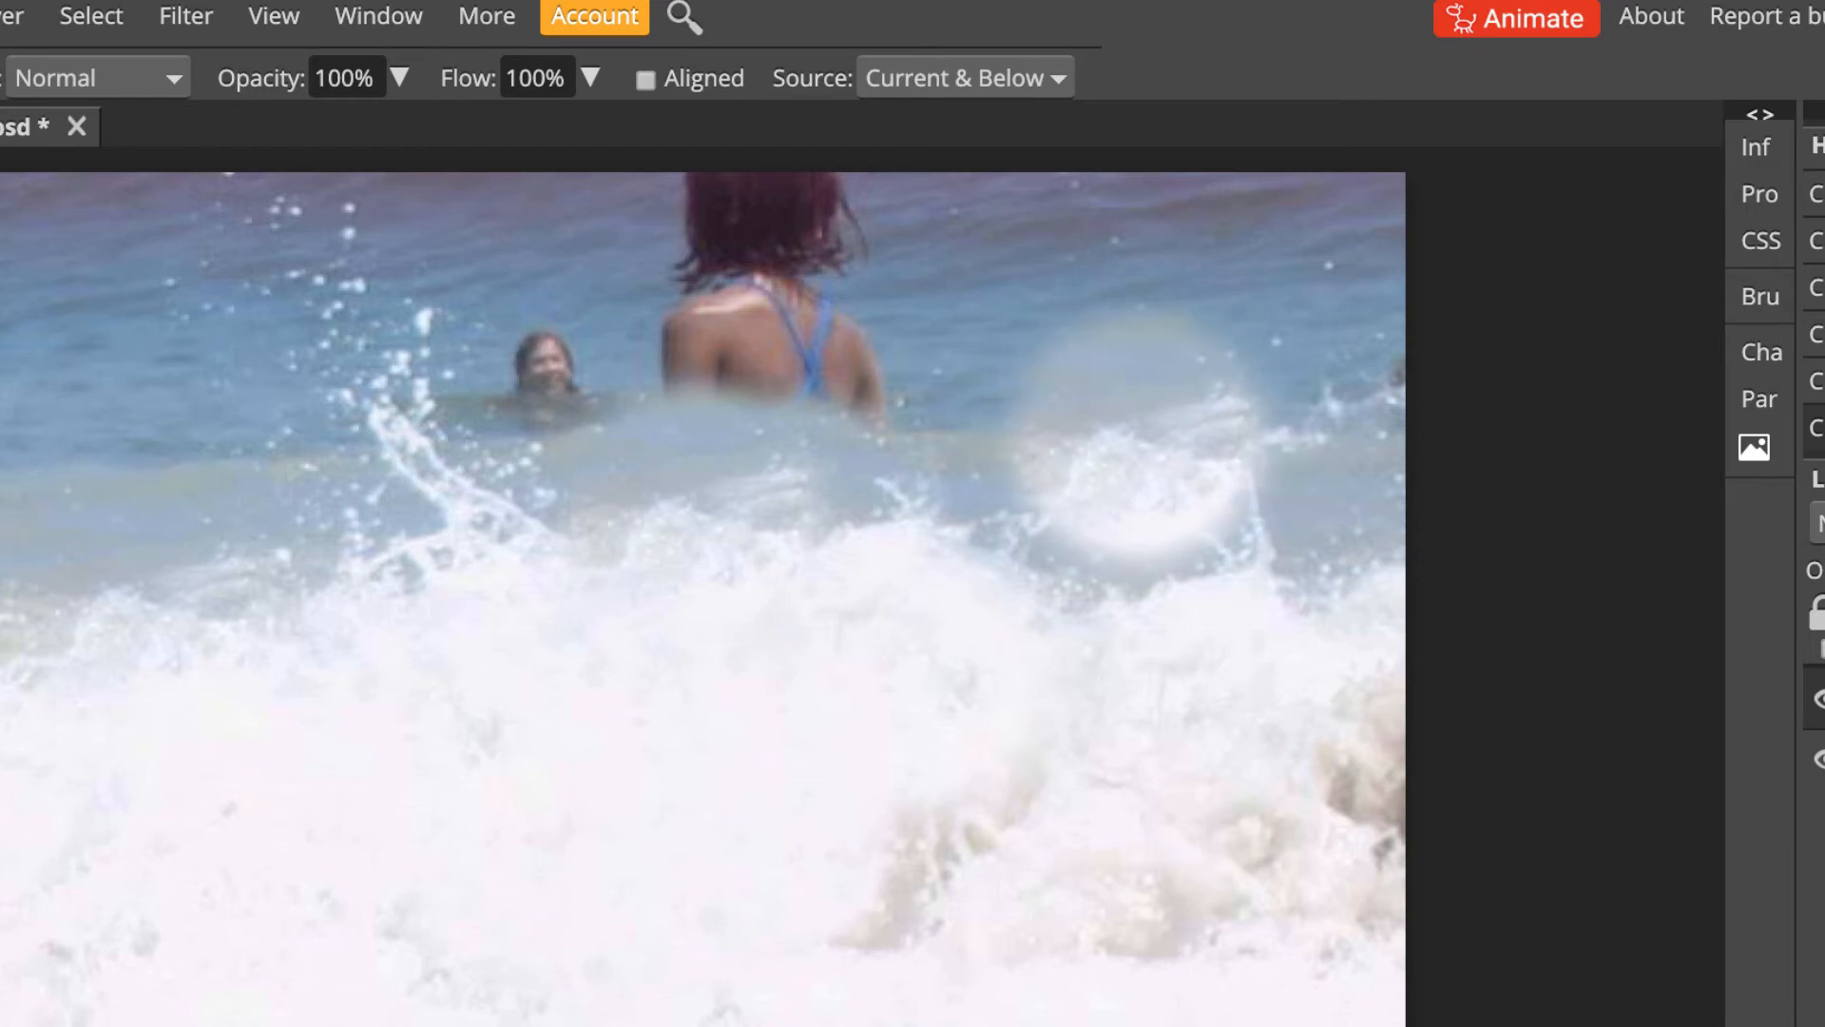
Sample the band where blue and pale water meet beside the girl and clone it over her back, her shoulders and the nearby swimmer.
alt+click(1137, 437)
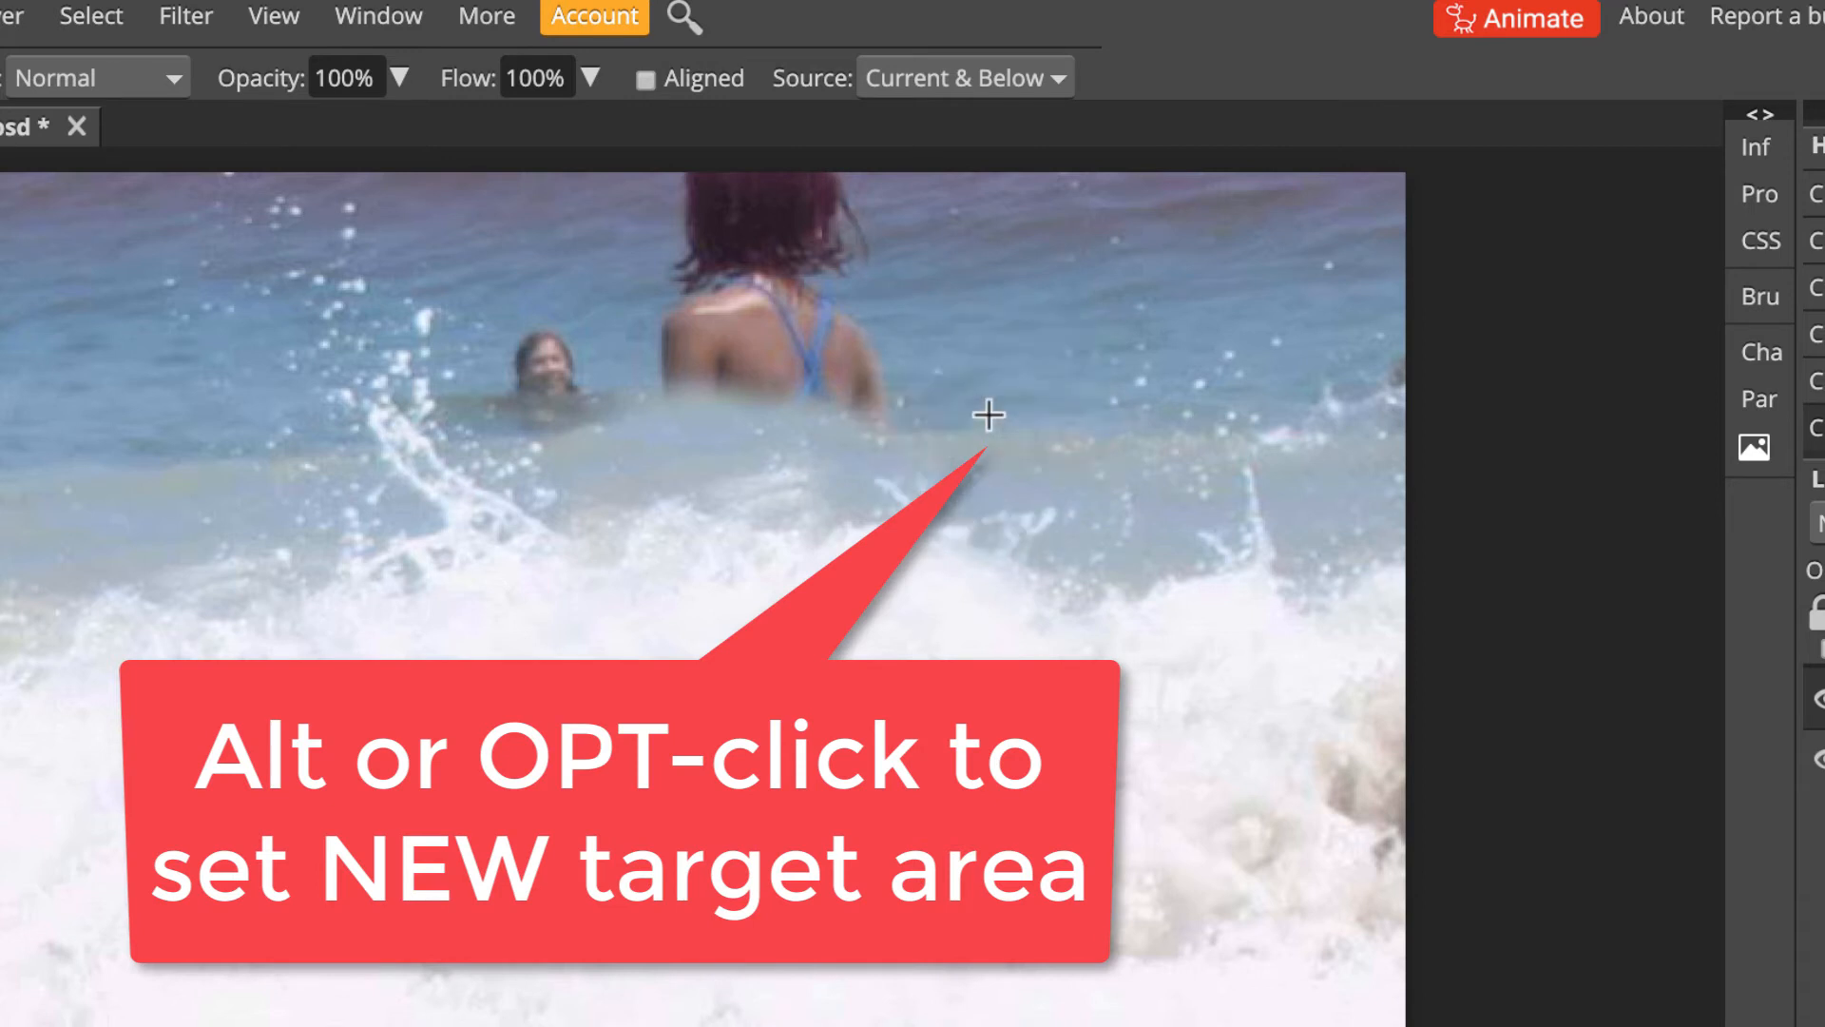
alt+click(988, 421)
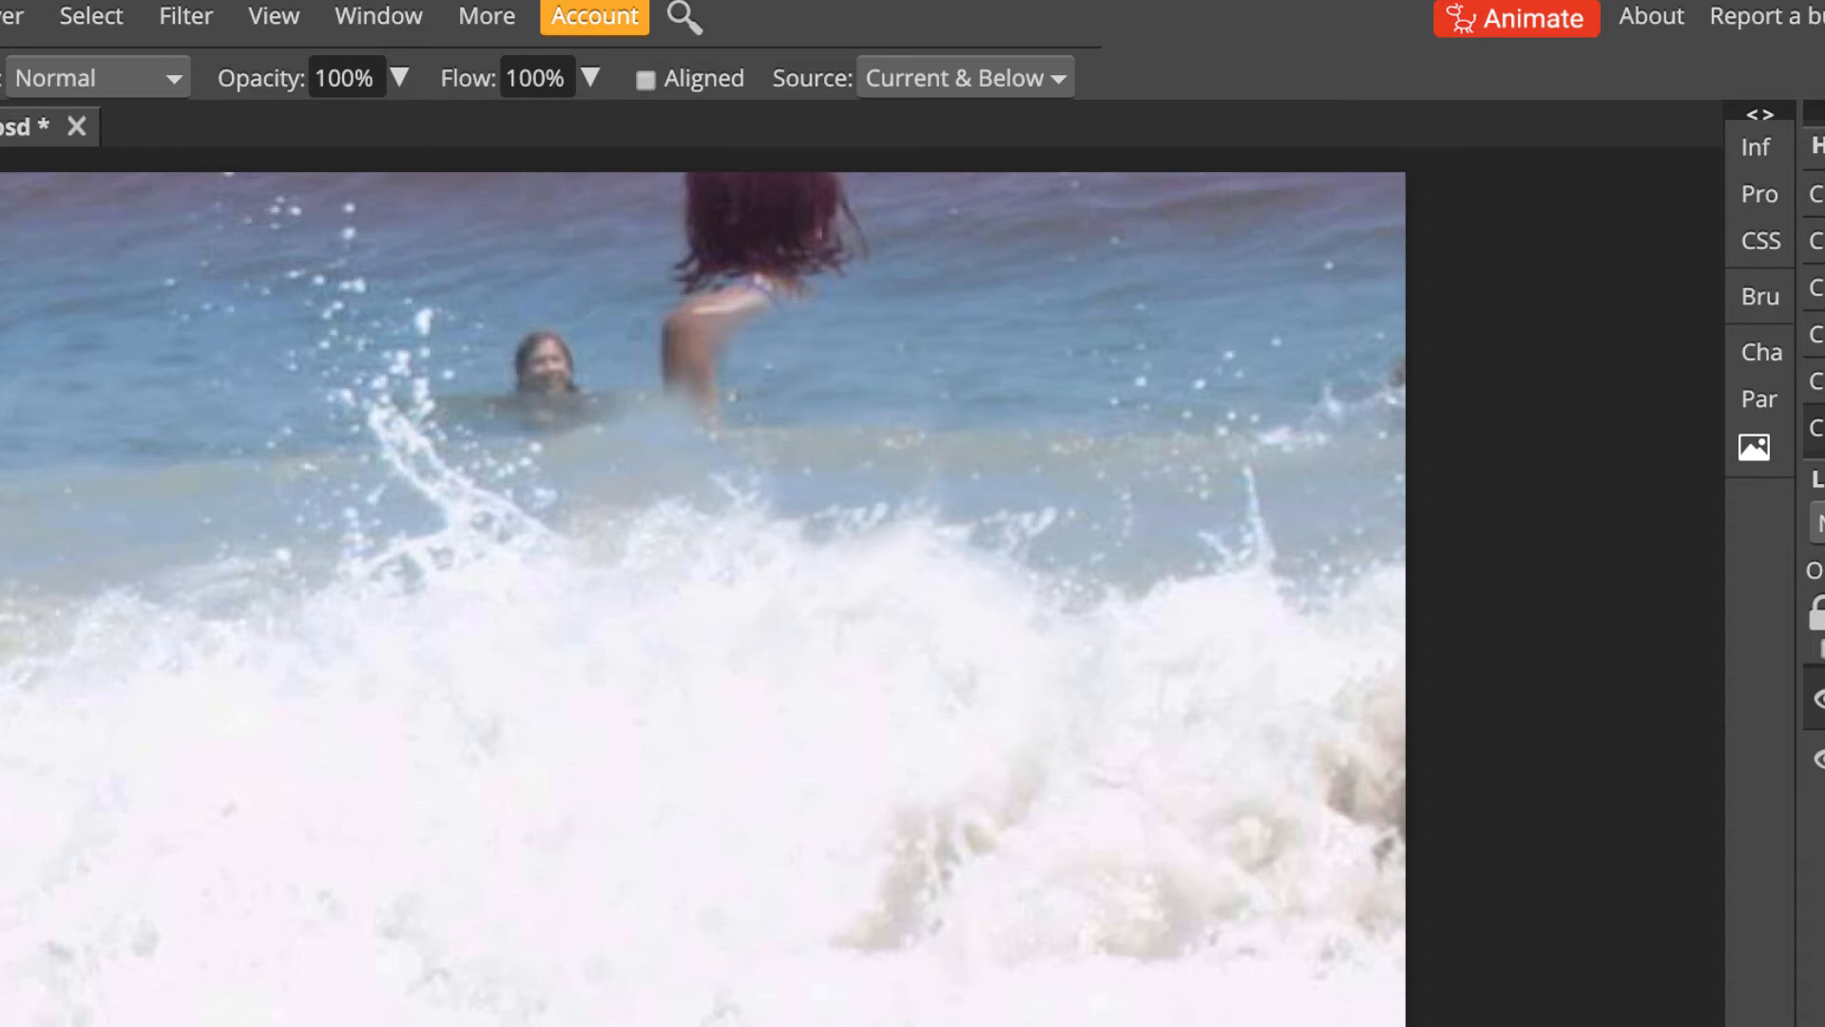
click(824, 425)
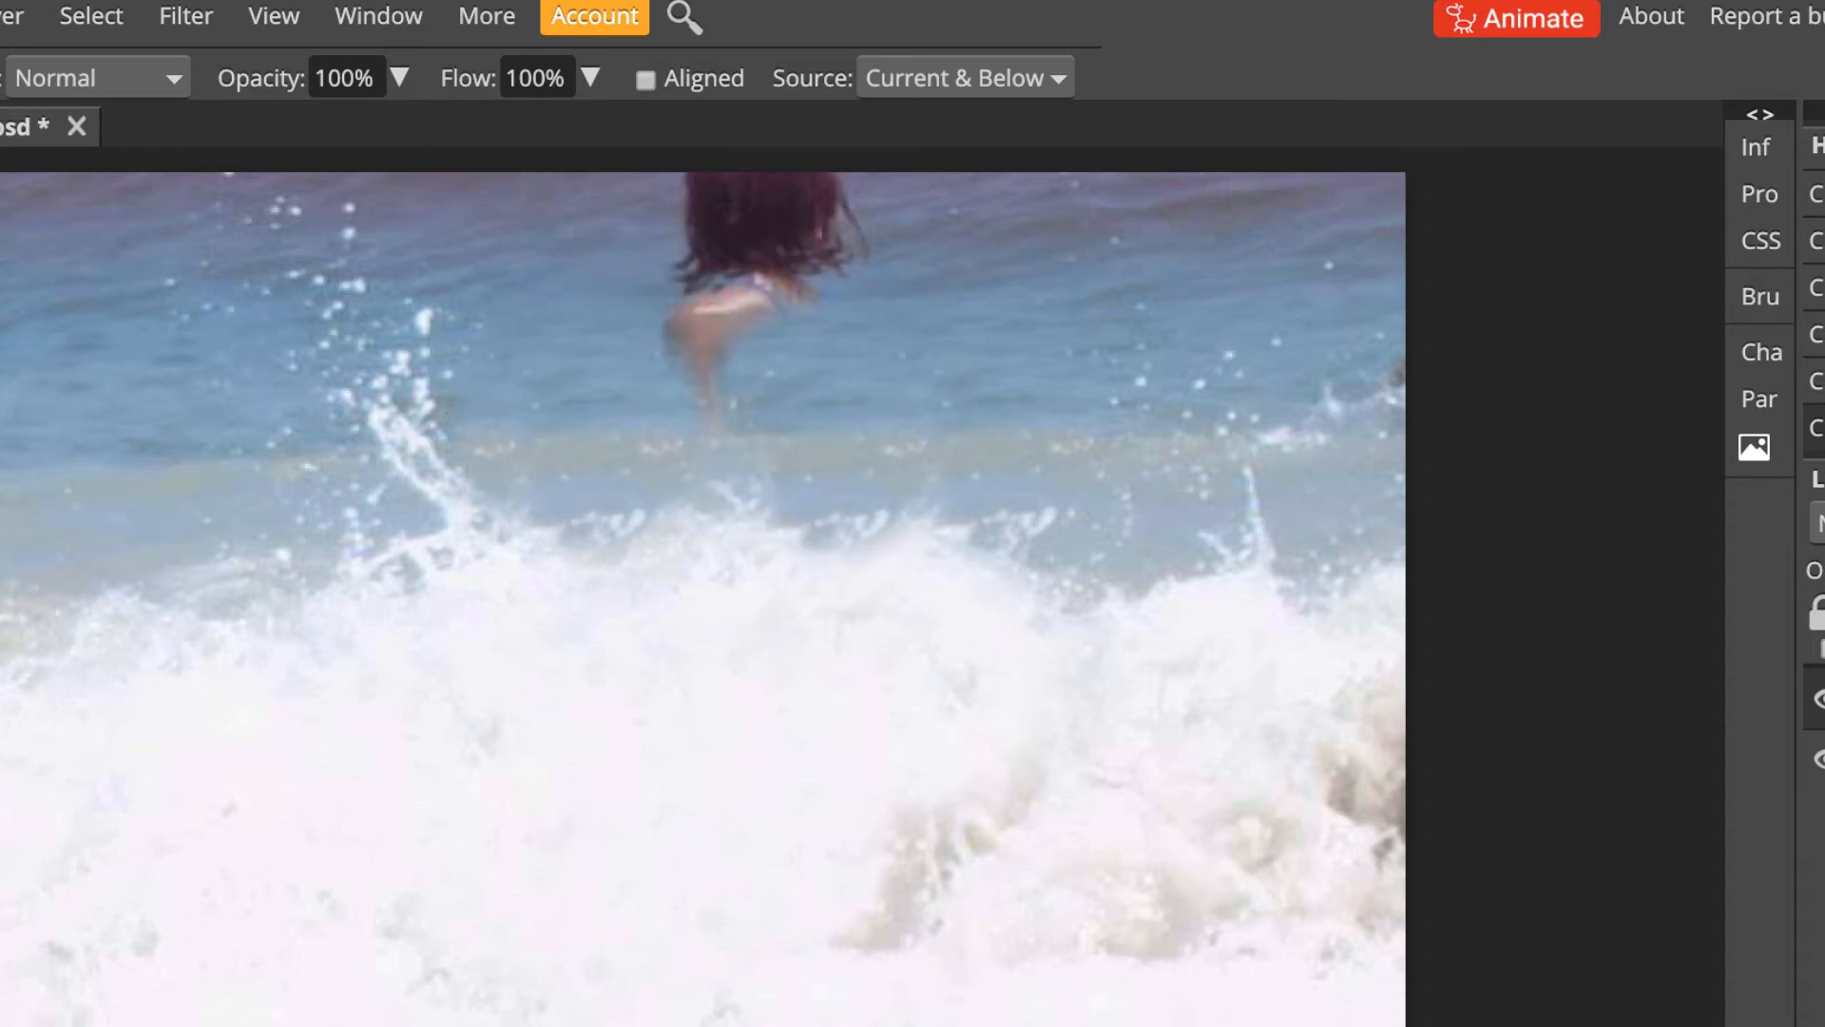
drag(709, 328, 711, 409)
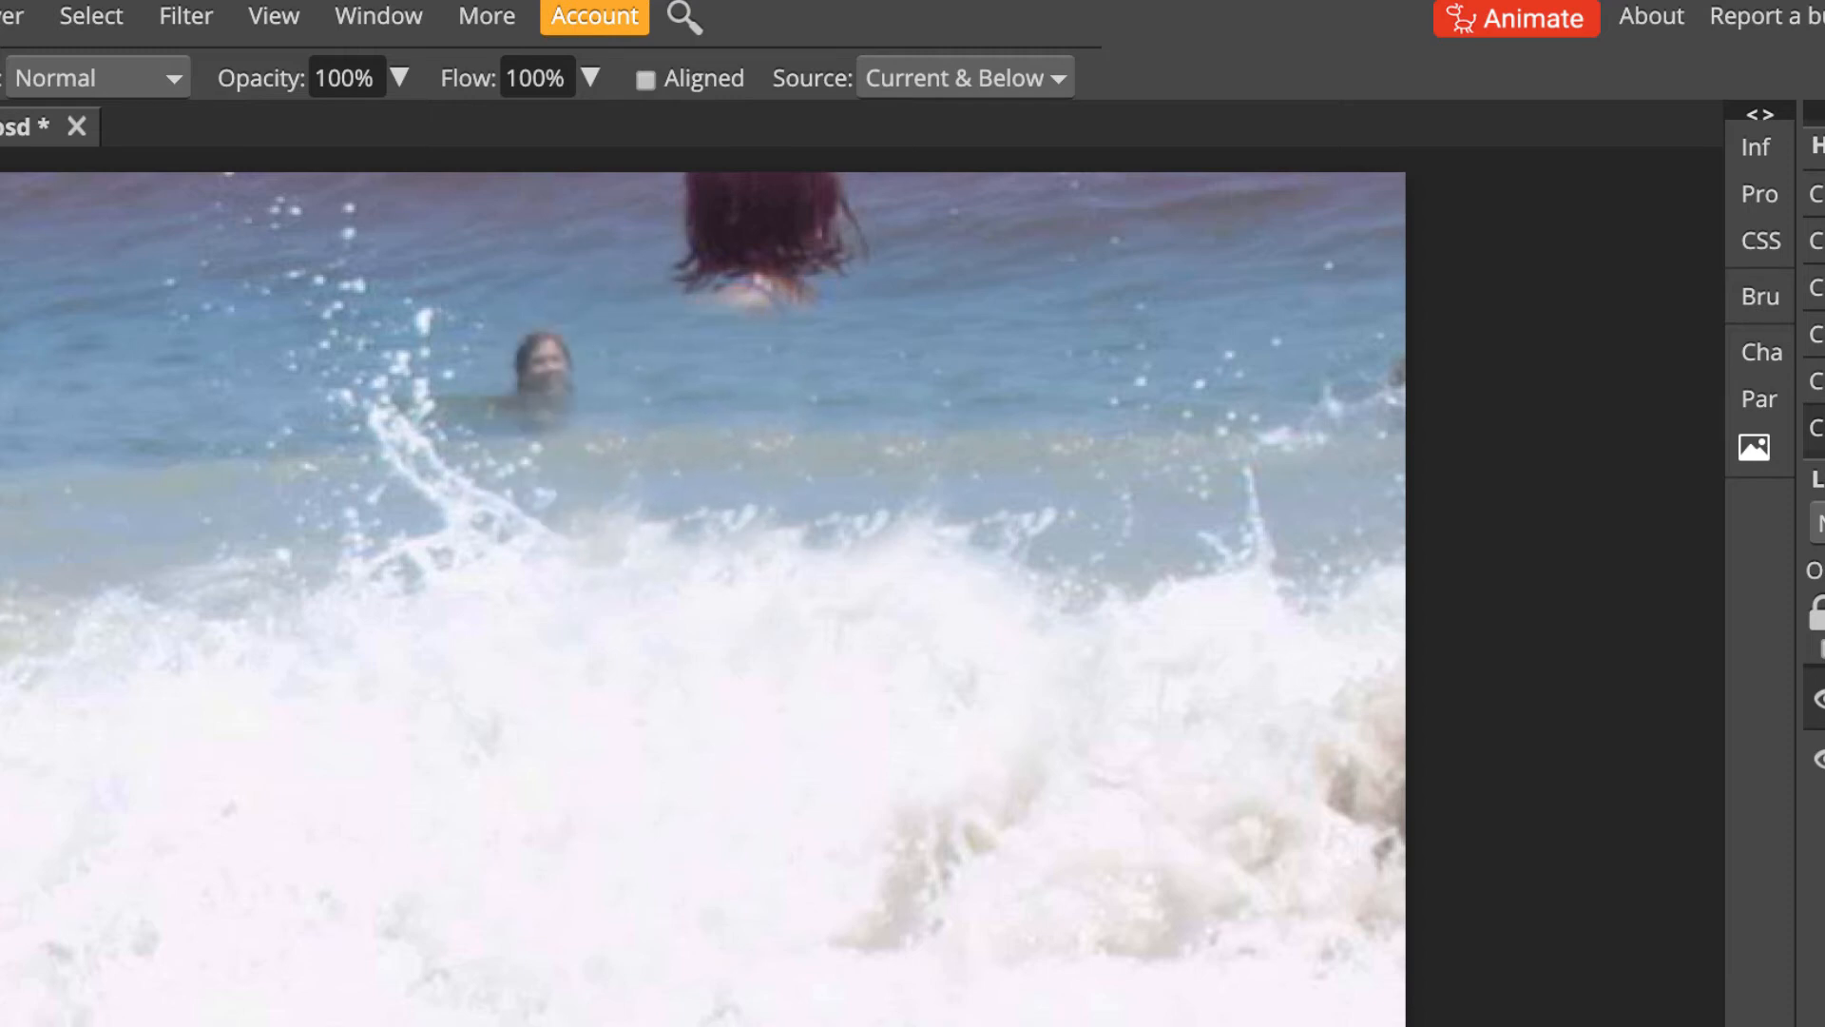
click(609, 418)
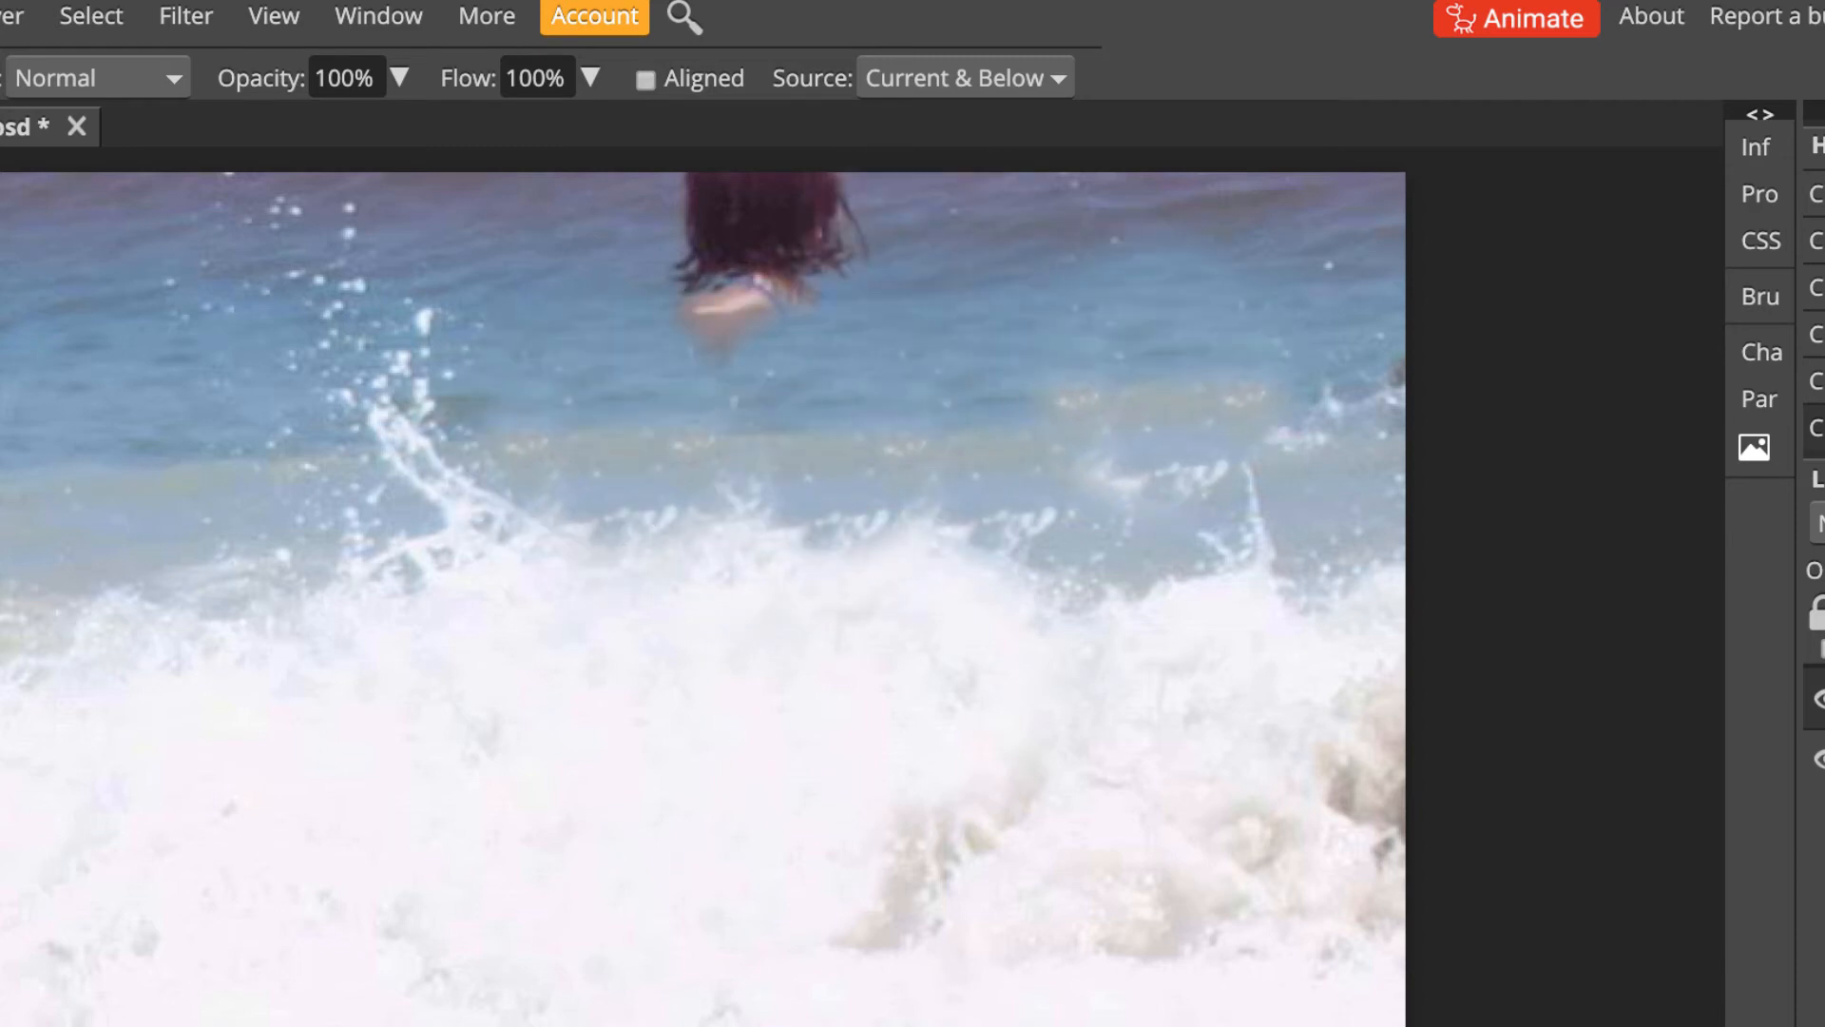
Clone open water over the dark-haired woman in the bikini and the man behind her in the left group of bathers.
scroll(1093, 295, up, 1)
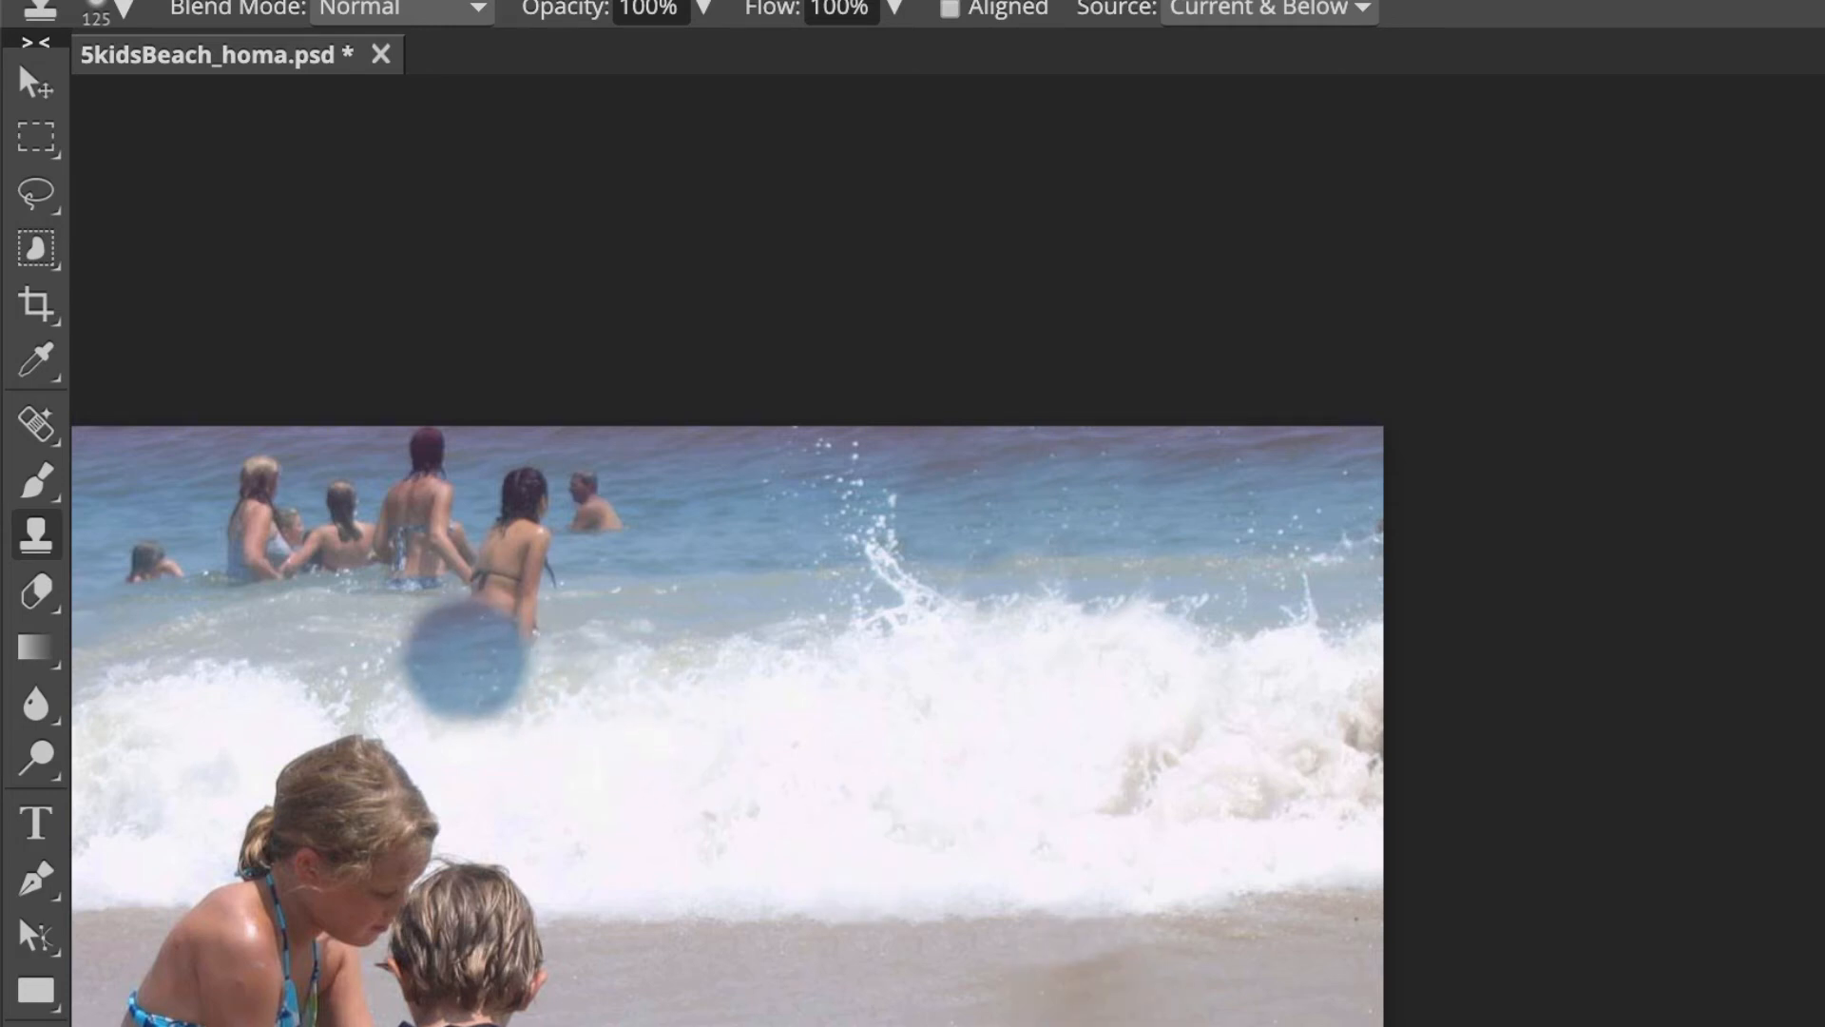
key(ctrl+plus)
drag(465, 665, 1792, 639)
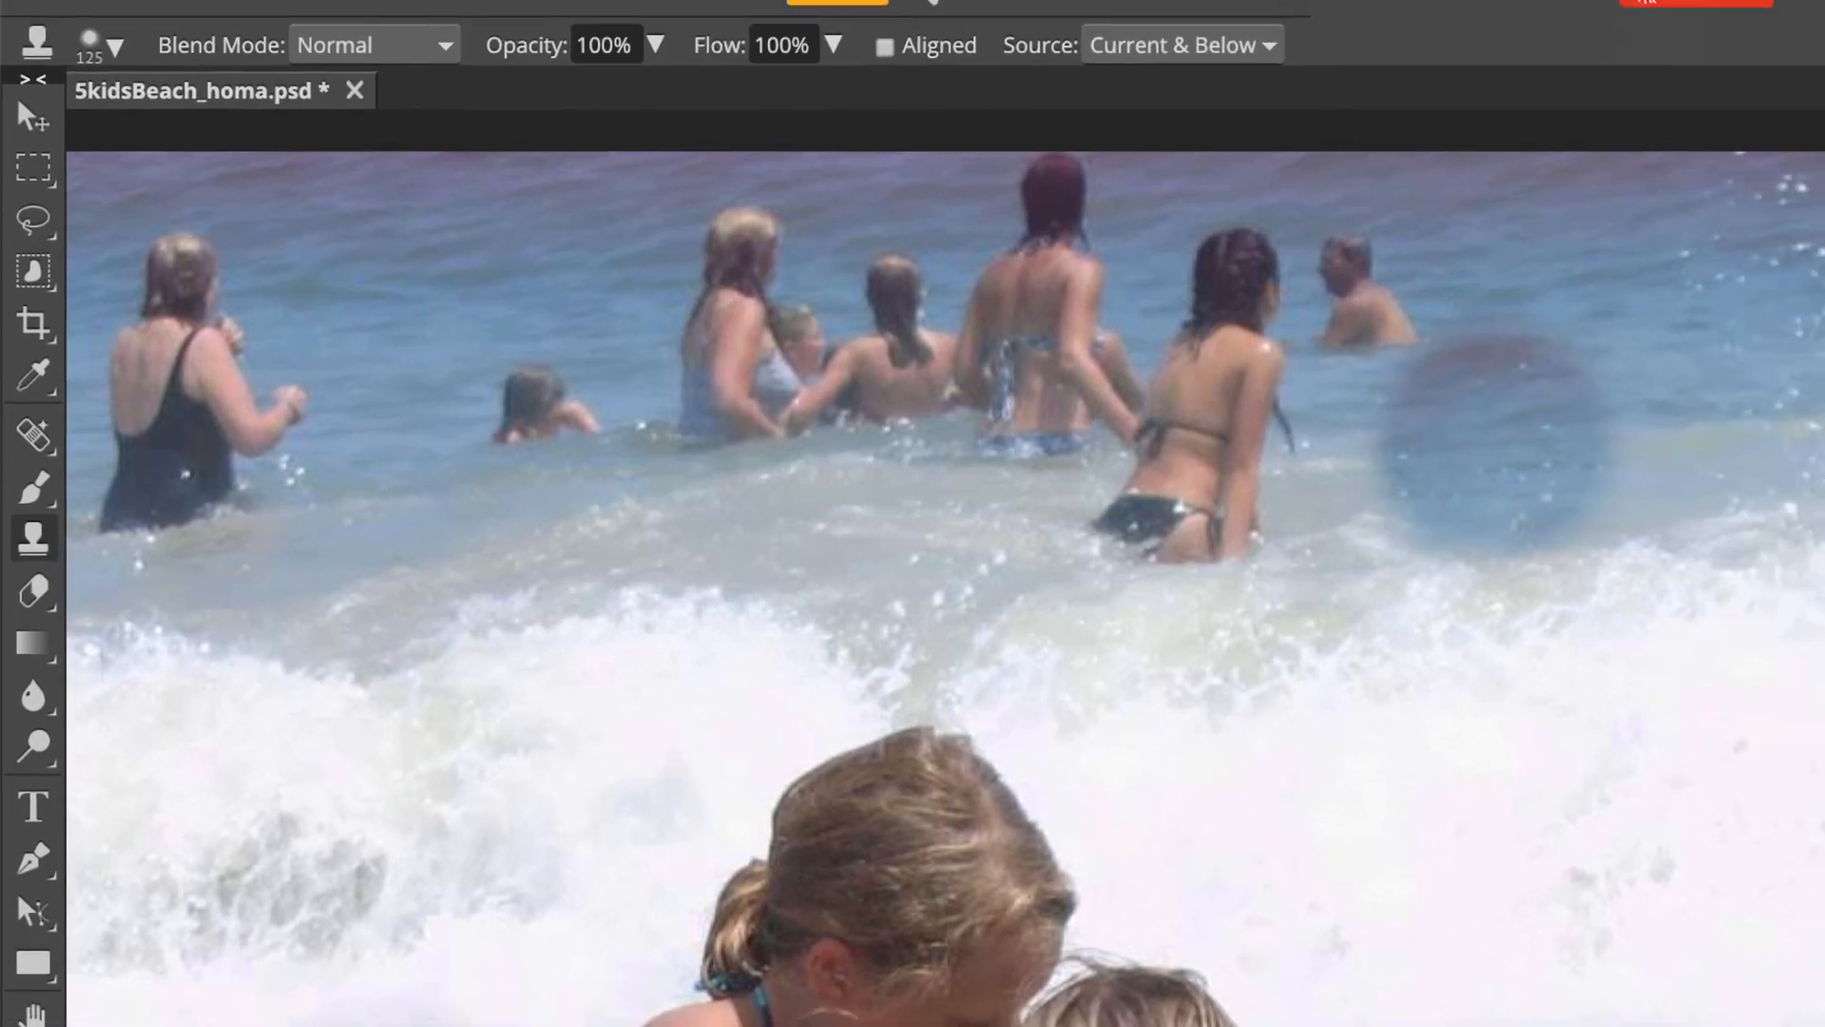
drag(1264, 380, 1131, 532)
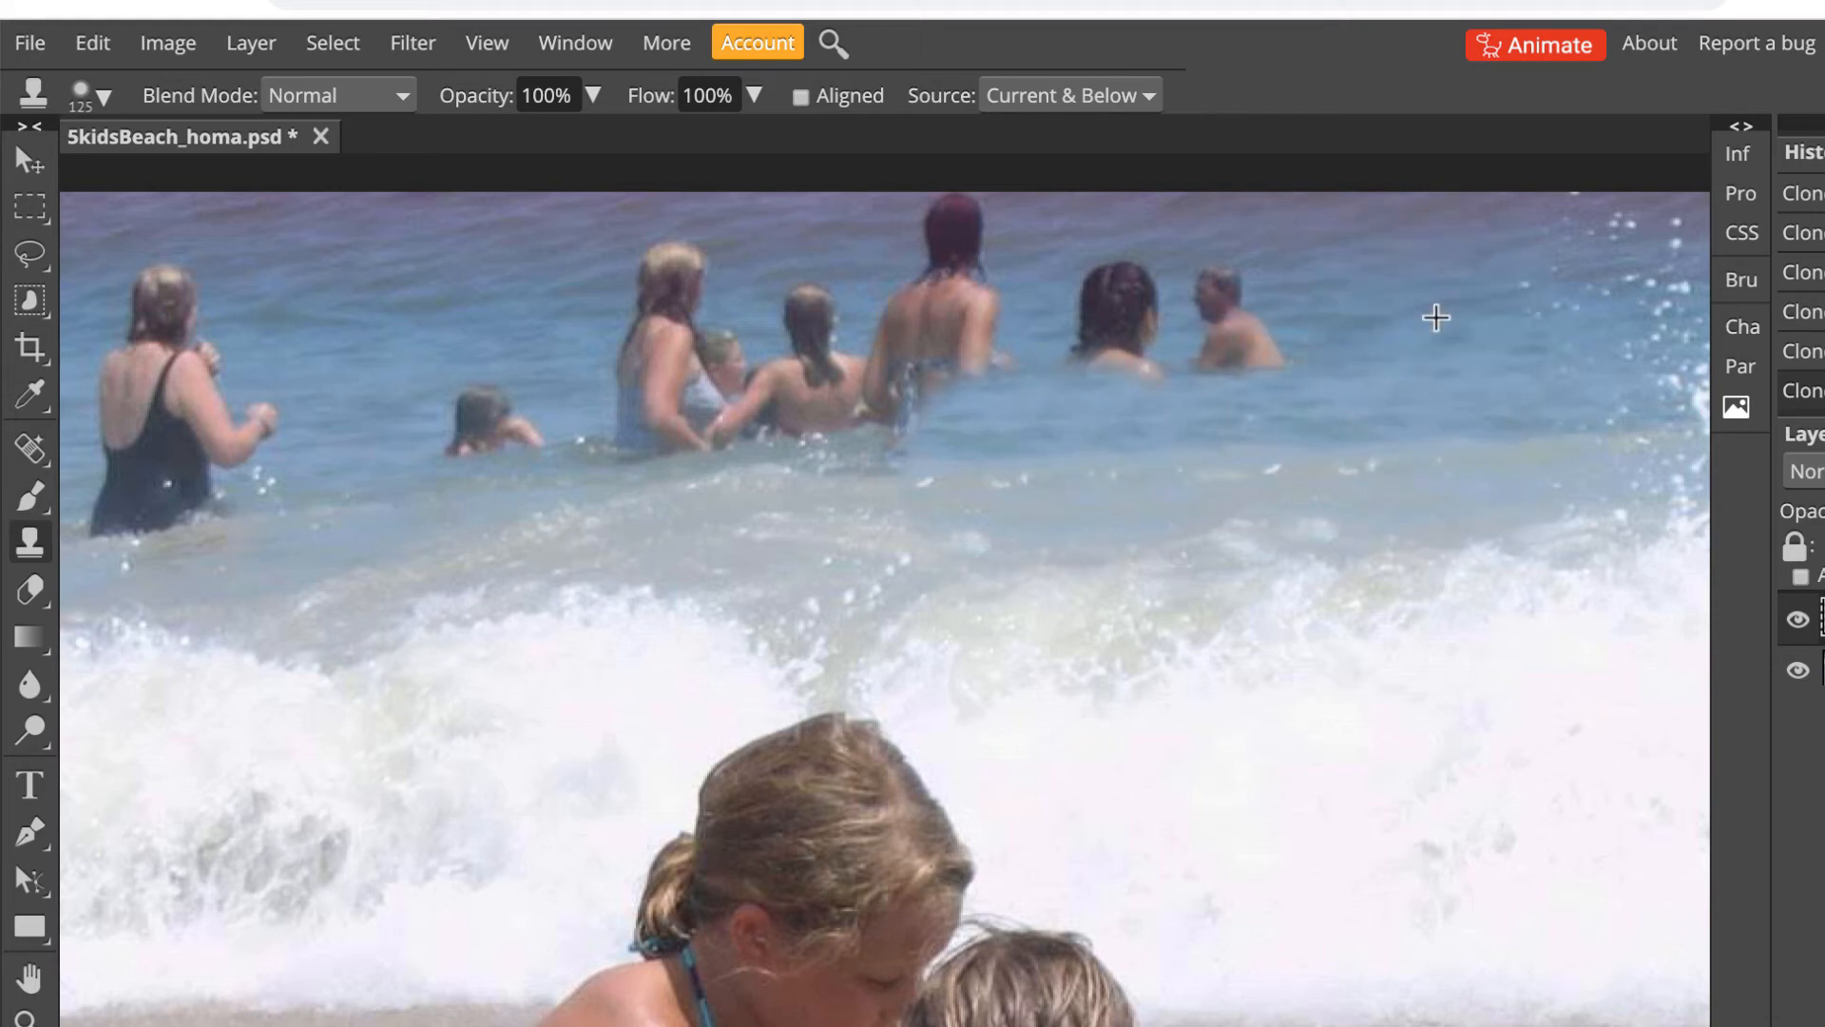
mouse_move(1274, 323)
mouse_down()
mouse_move(1112, 314)
mouse_move(1103, 285)
mouse_up()
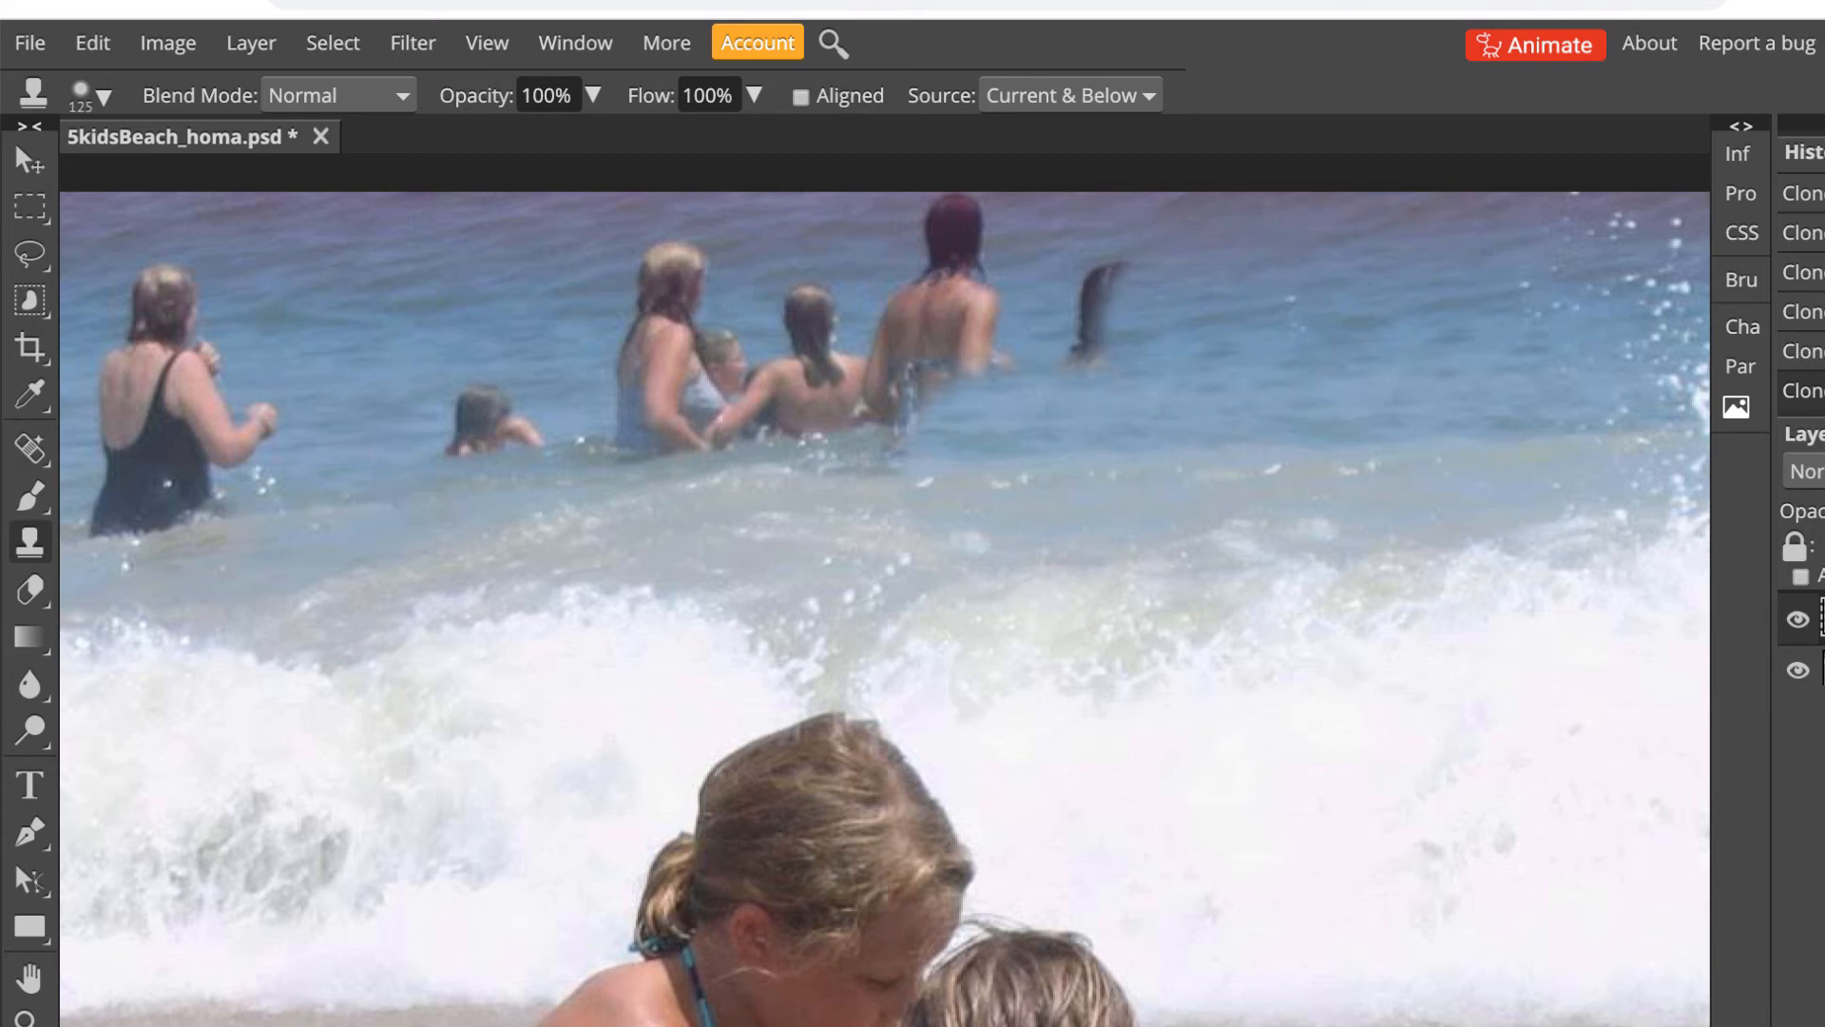
drag(1203, 330, 1107, 318)
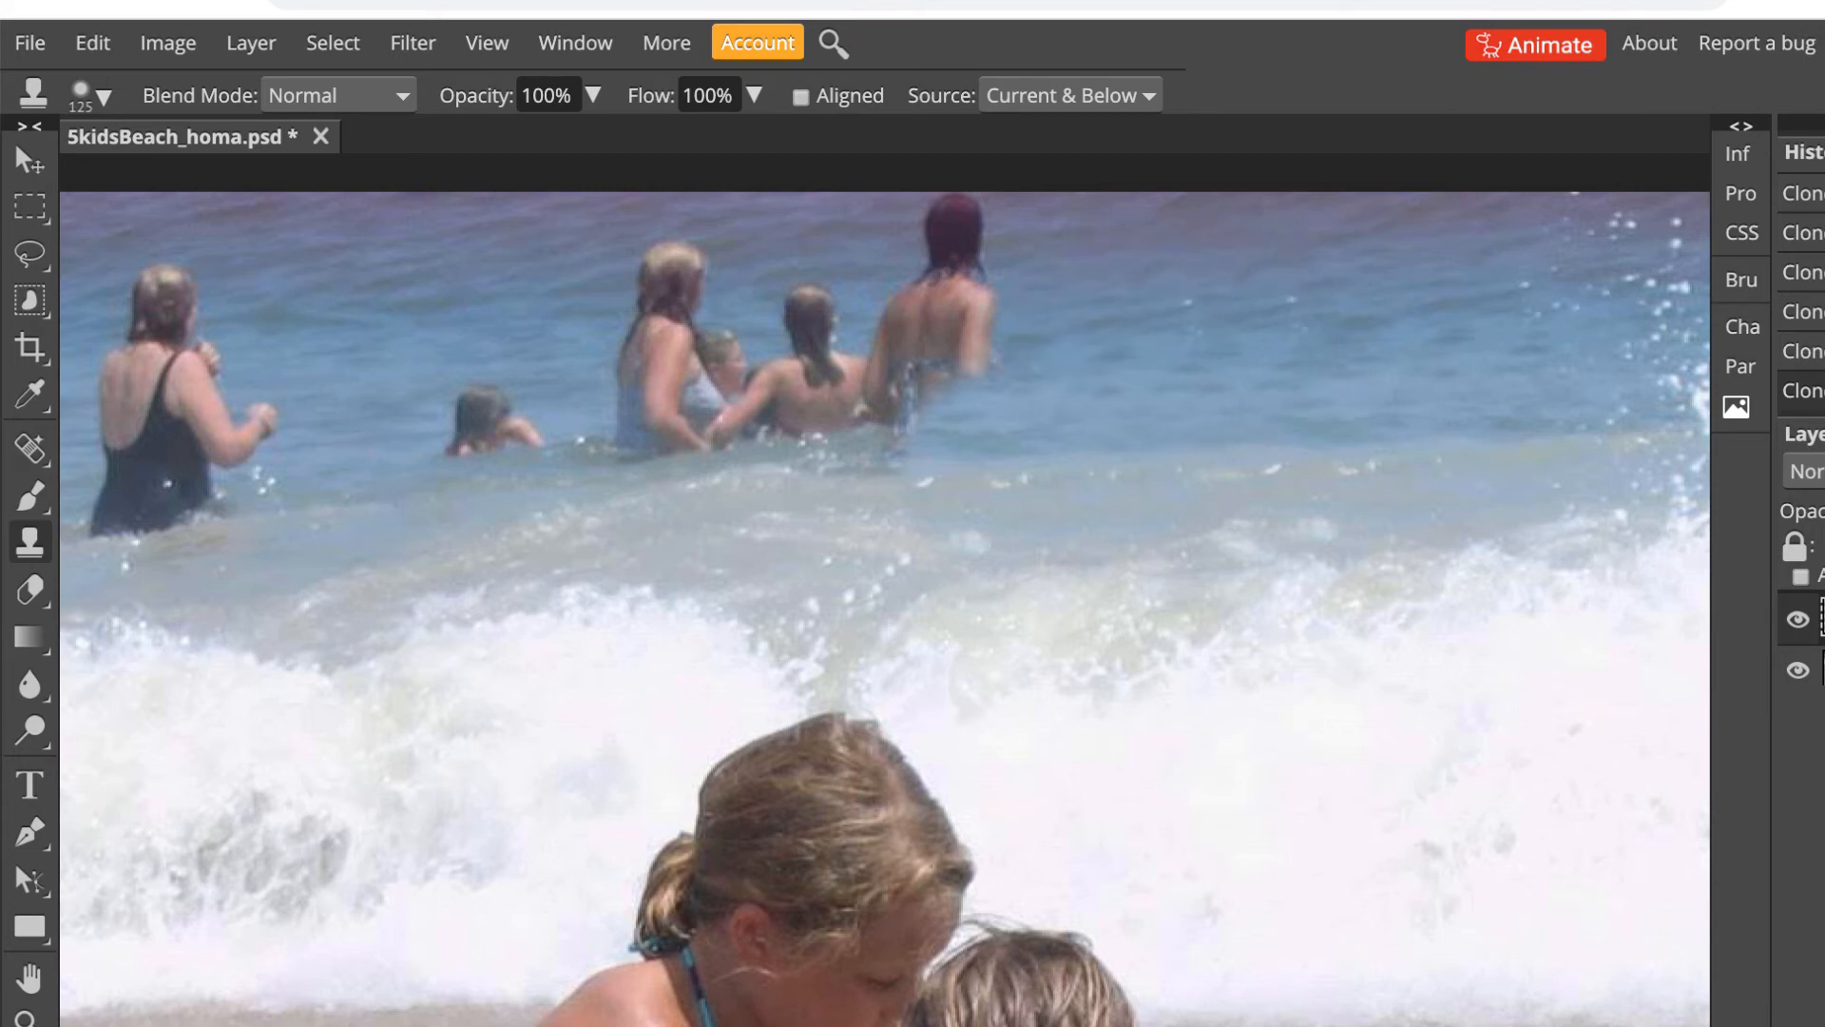
key(ctrl+z)
key(ctrl+y)
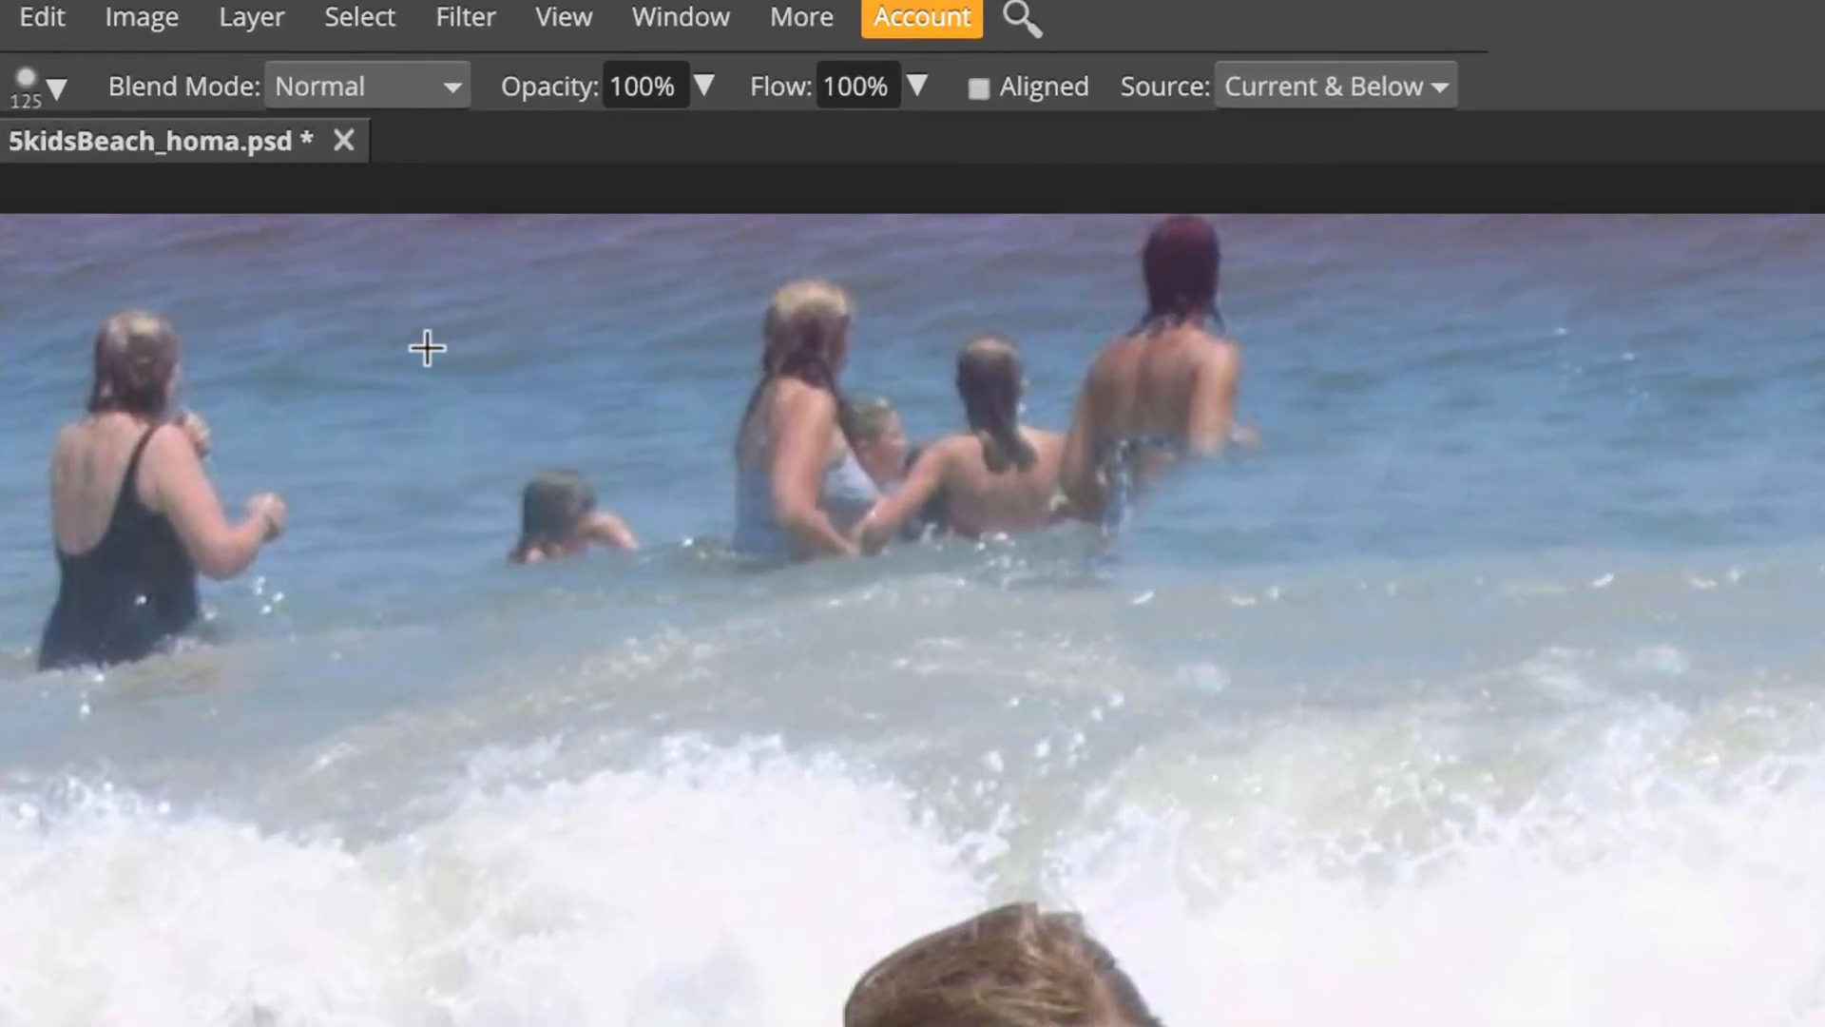
Sample the blue water beside the woman in the black swimsuit and clone it over the blonde woman, the children and the red-haired woman.
alt+click(426, 347)
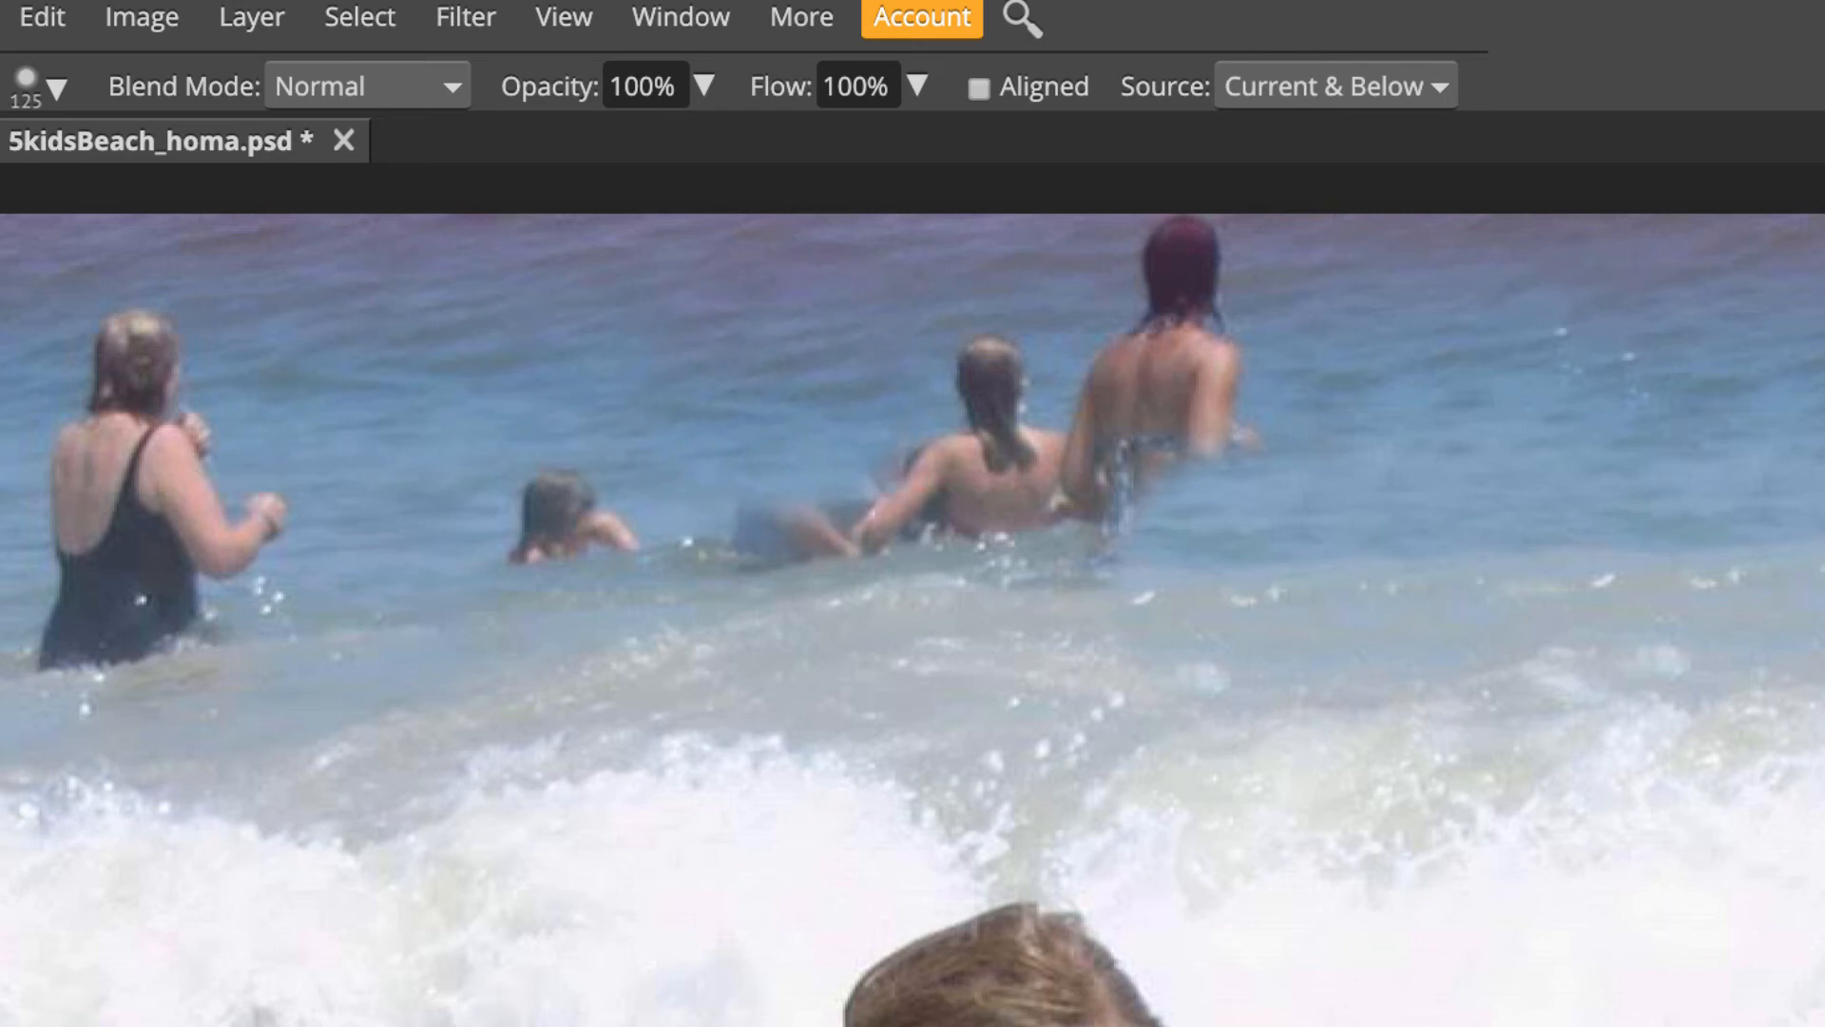
mouse_move(786, 374)
mouse_down()
mouse_move(894, 380)
mouse_move(998, 437)
mouse_up()
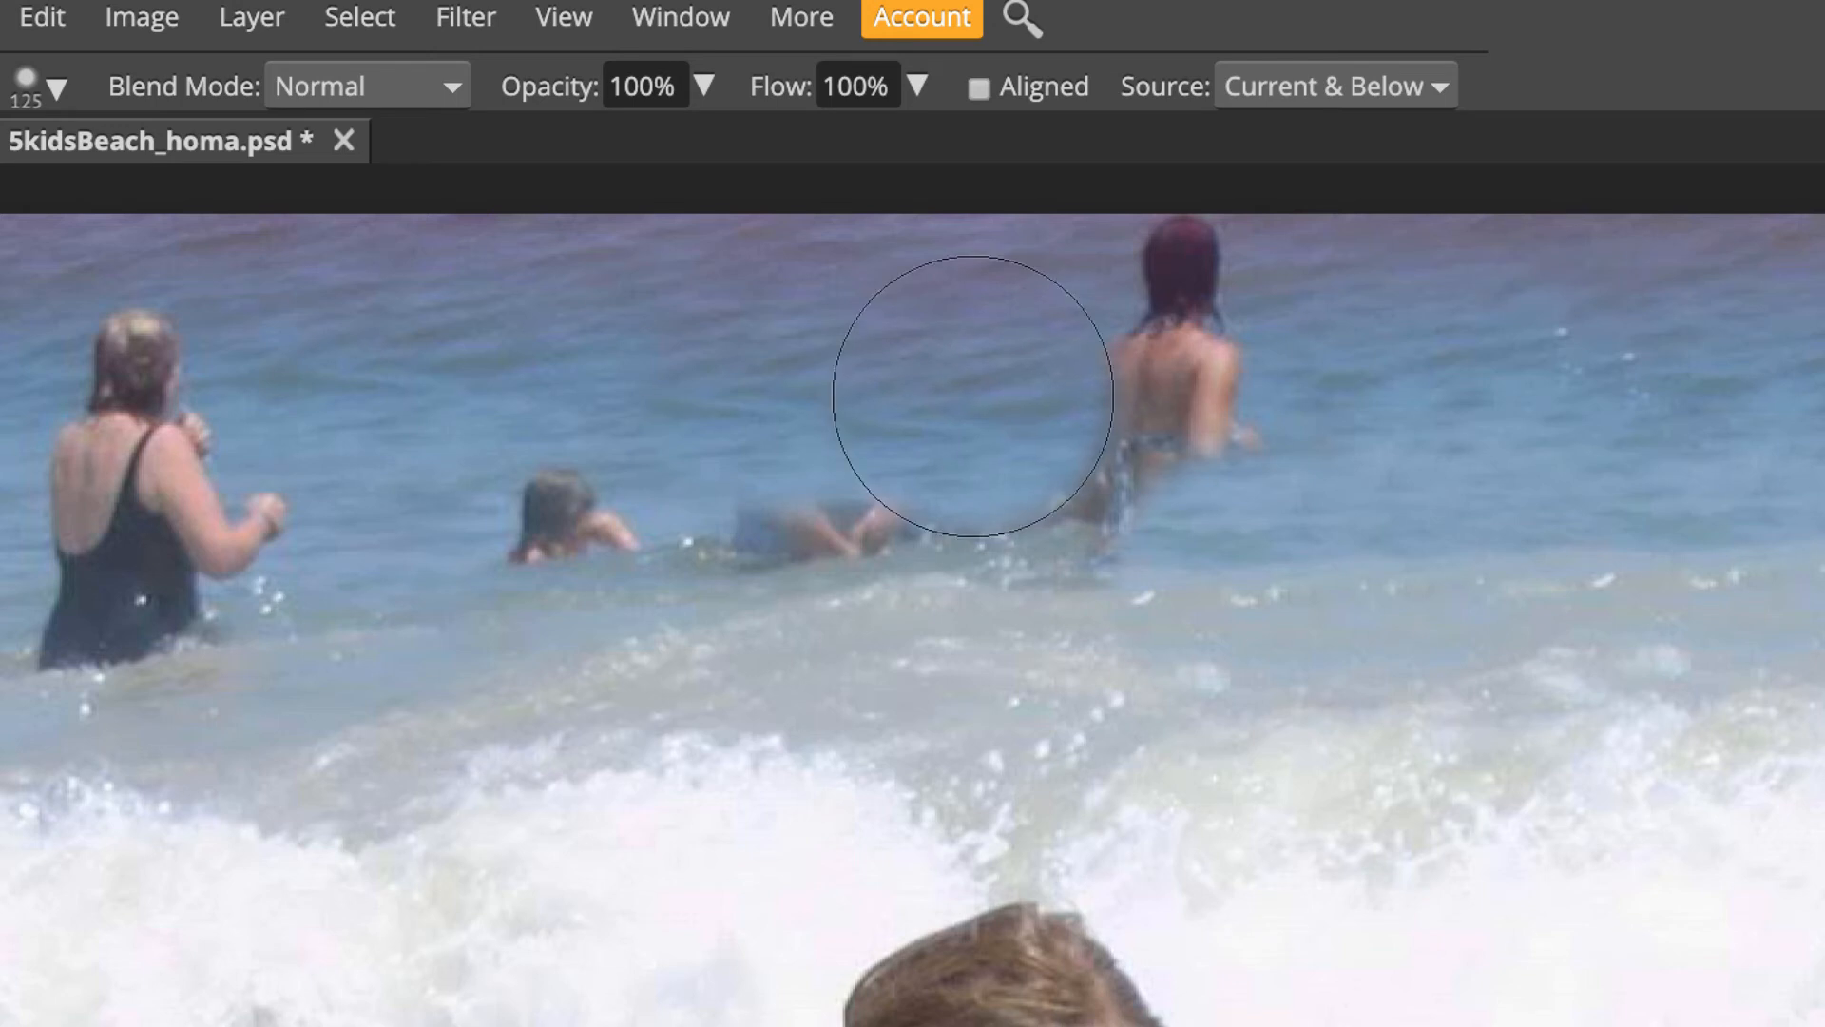
drag(969, 396, 1188, 399)
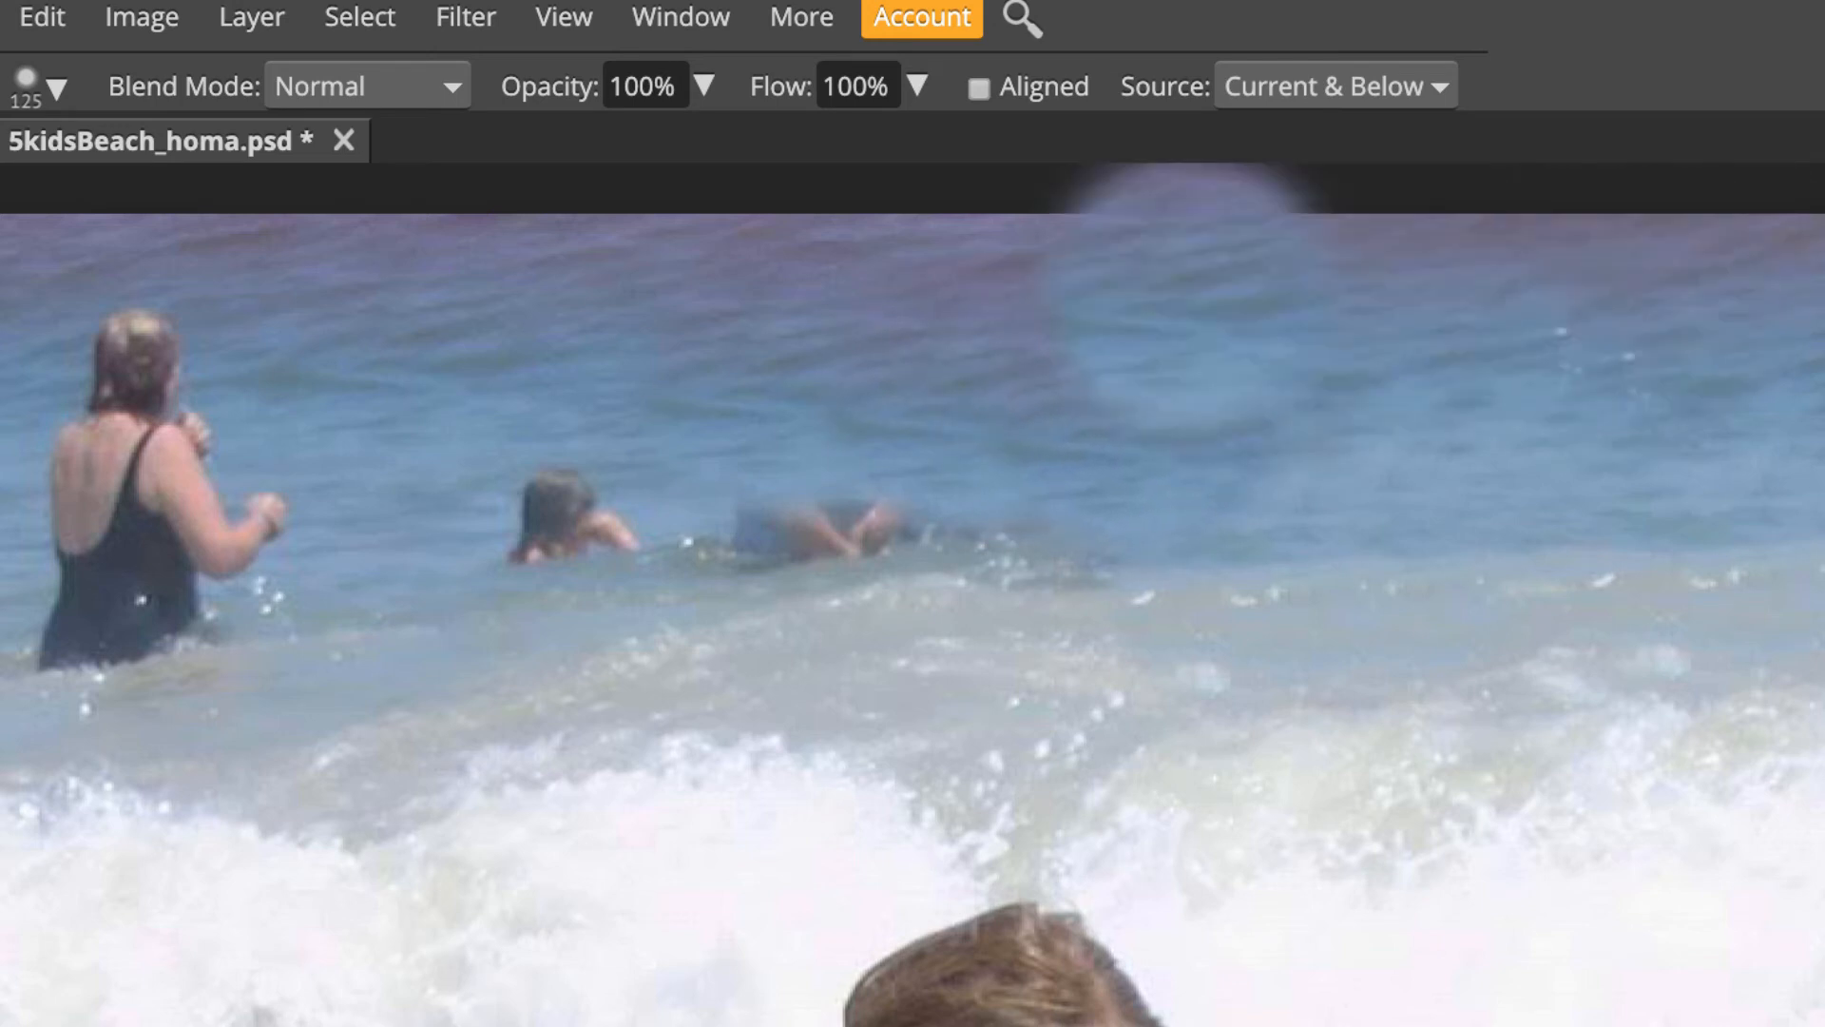
drag(1036, 257, 1183, 255)
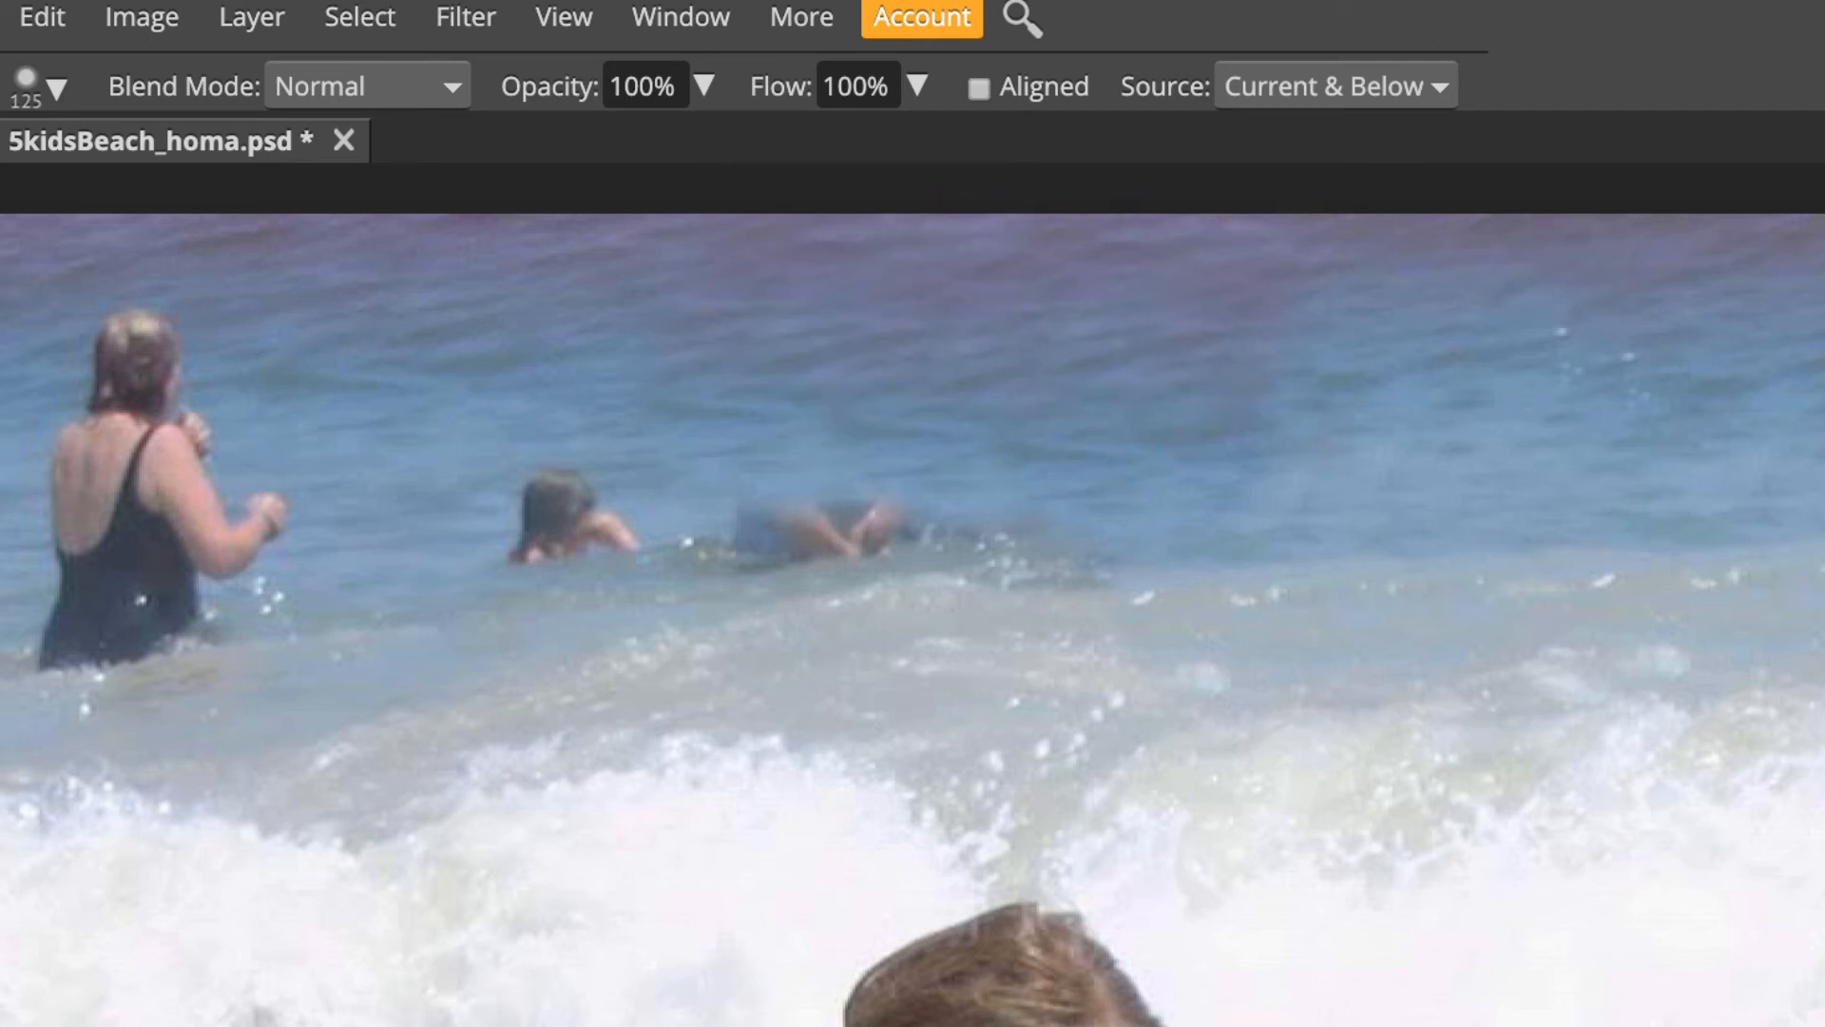
click(1179, 270)
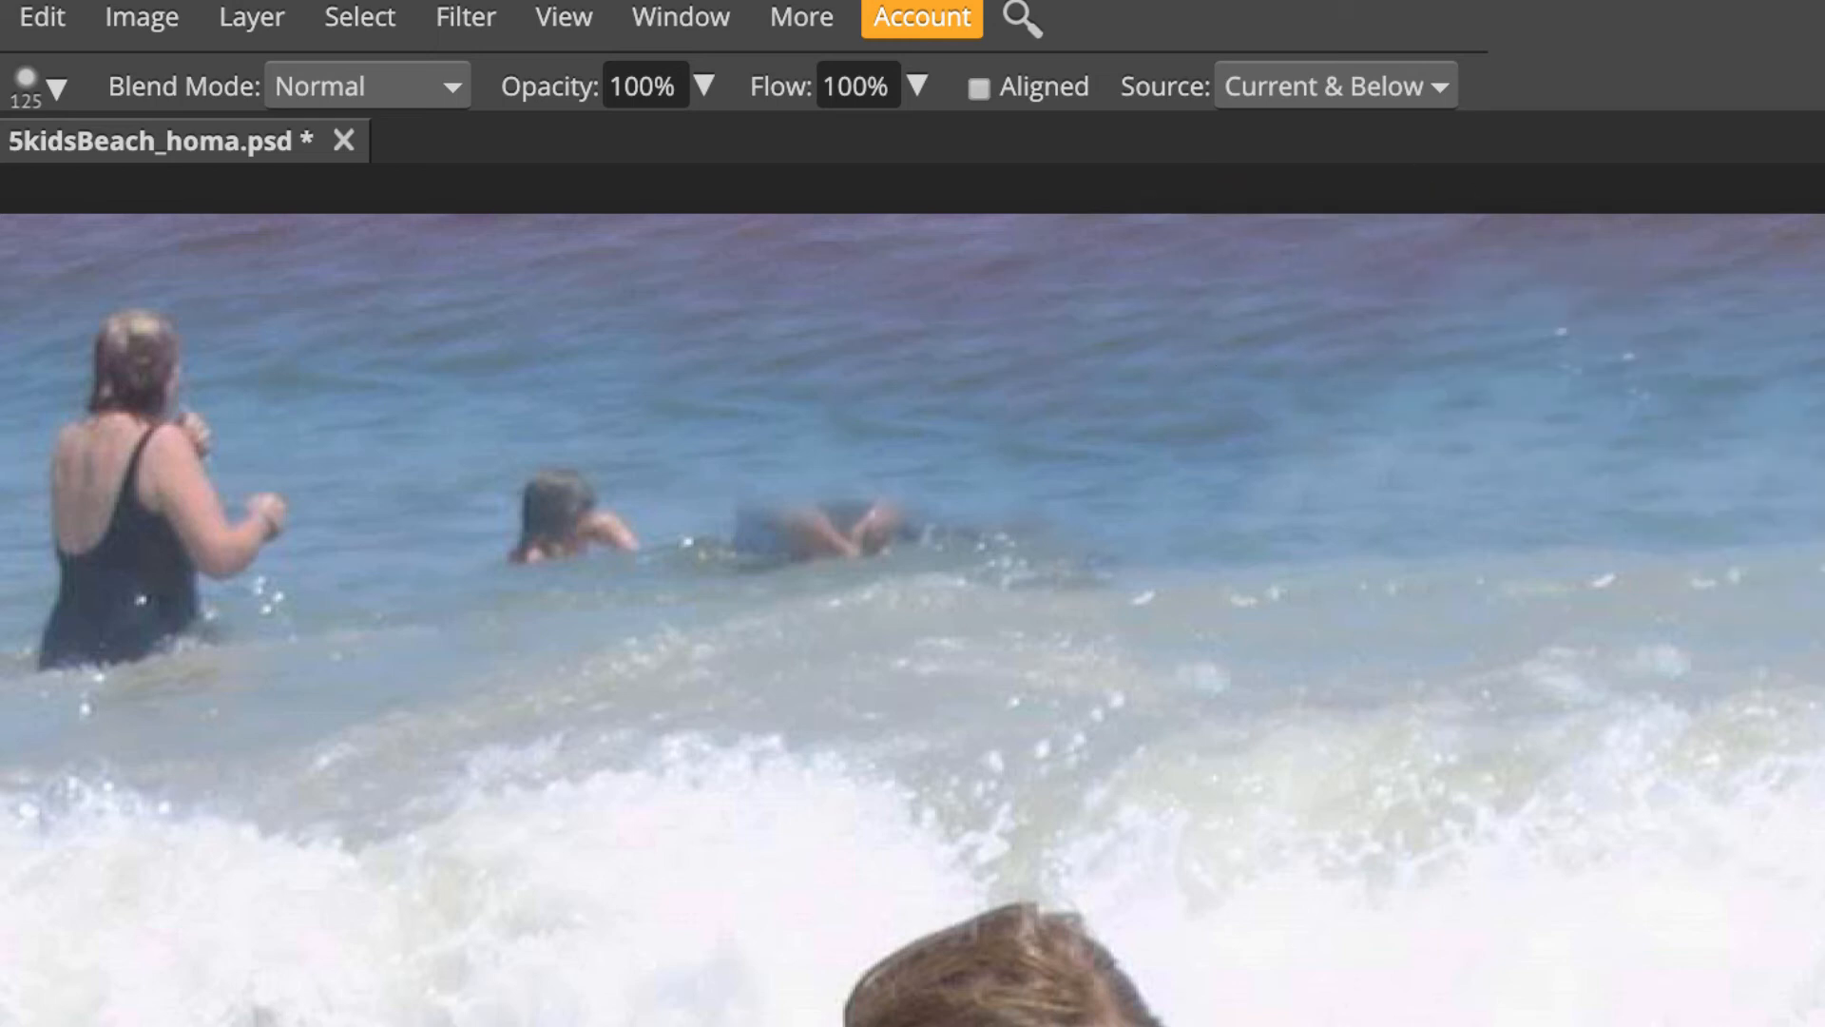
Sample the edge between blue and pale water and clone it leftward over the leftover arms and dark patches of the erased bathers.
key(ctrl+minus)
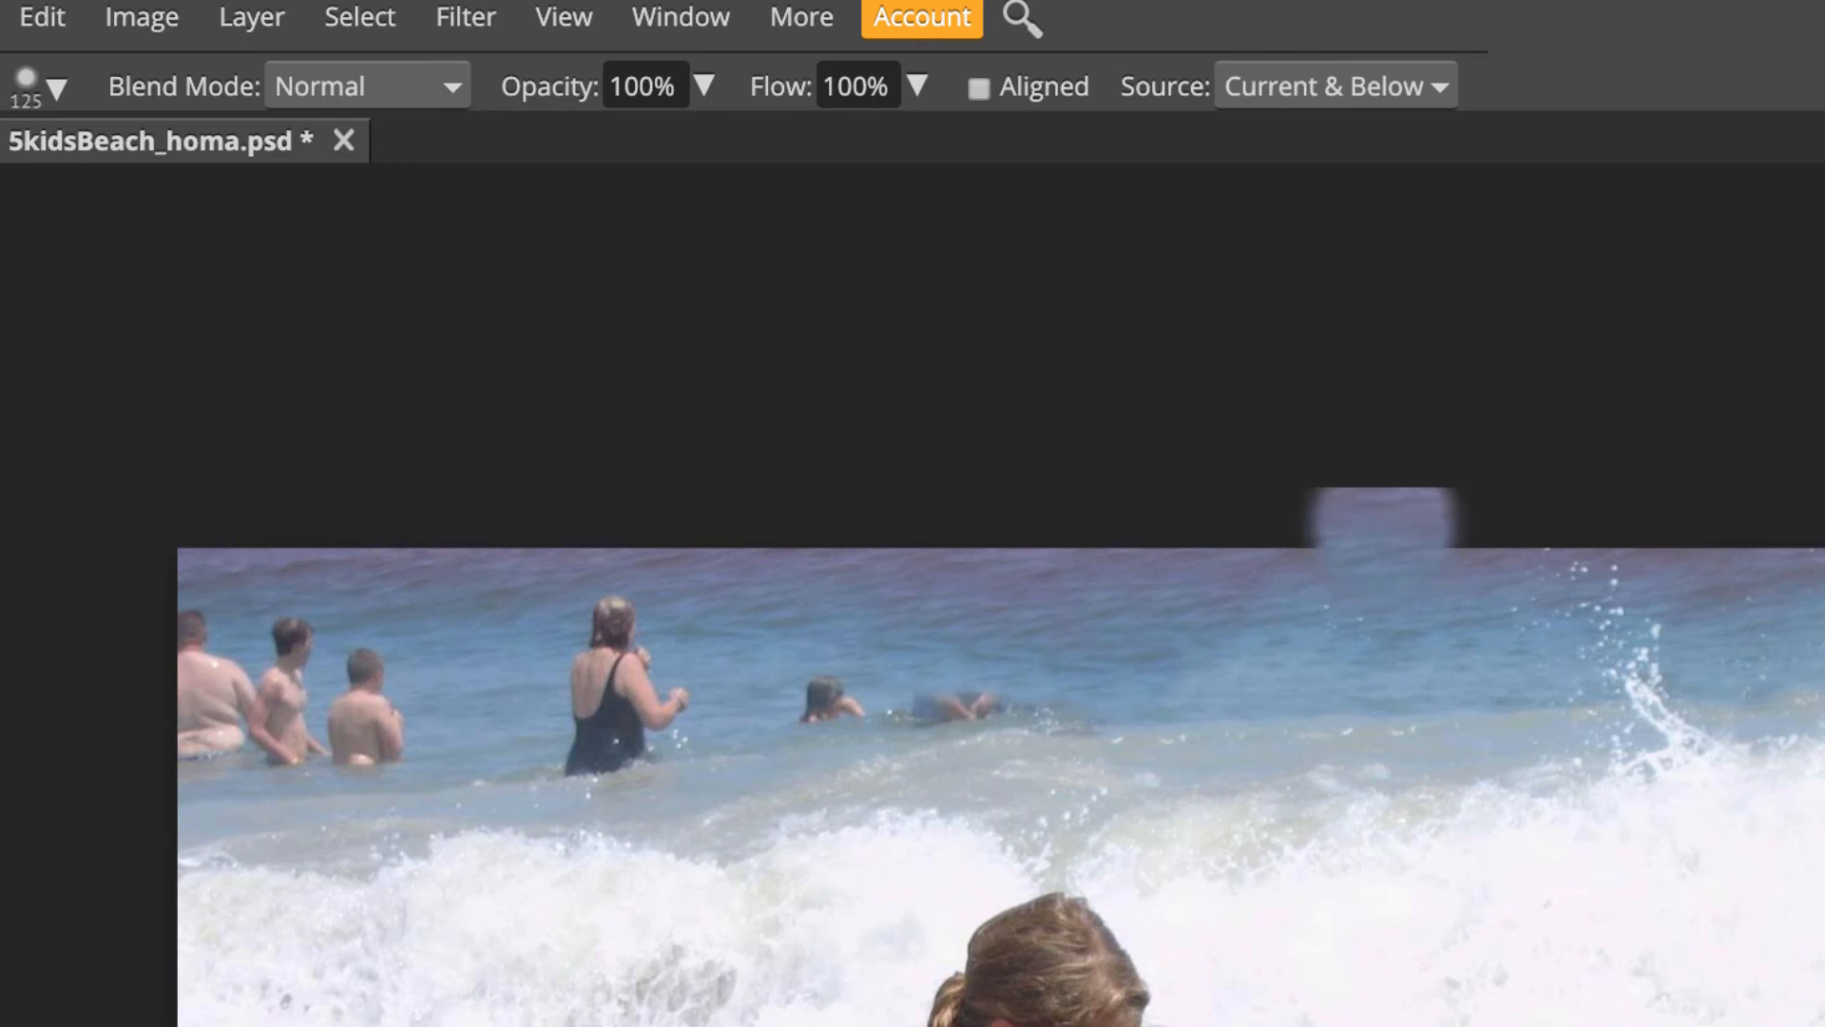
click(847, 670)
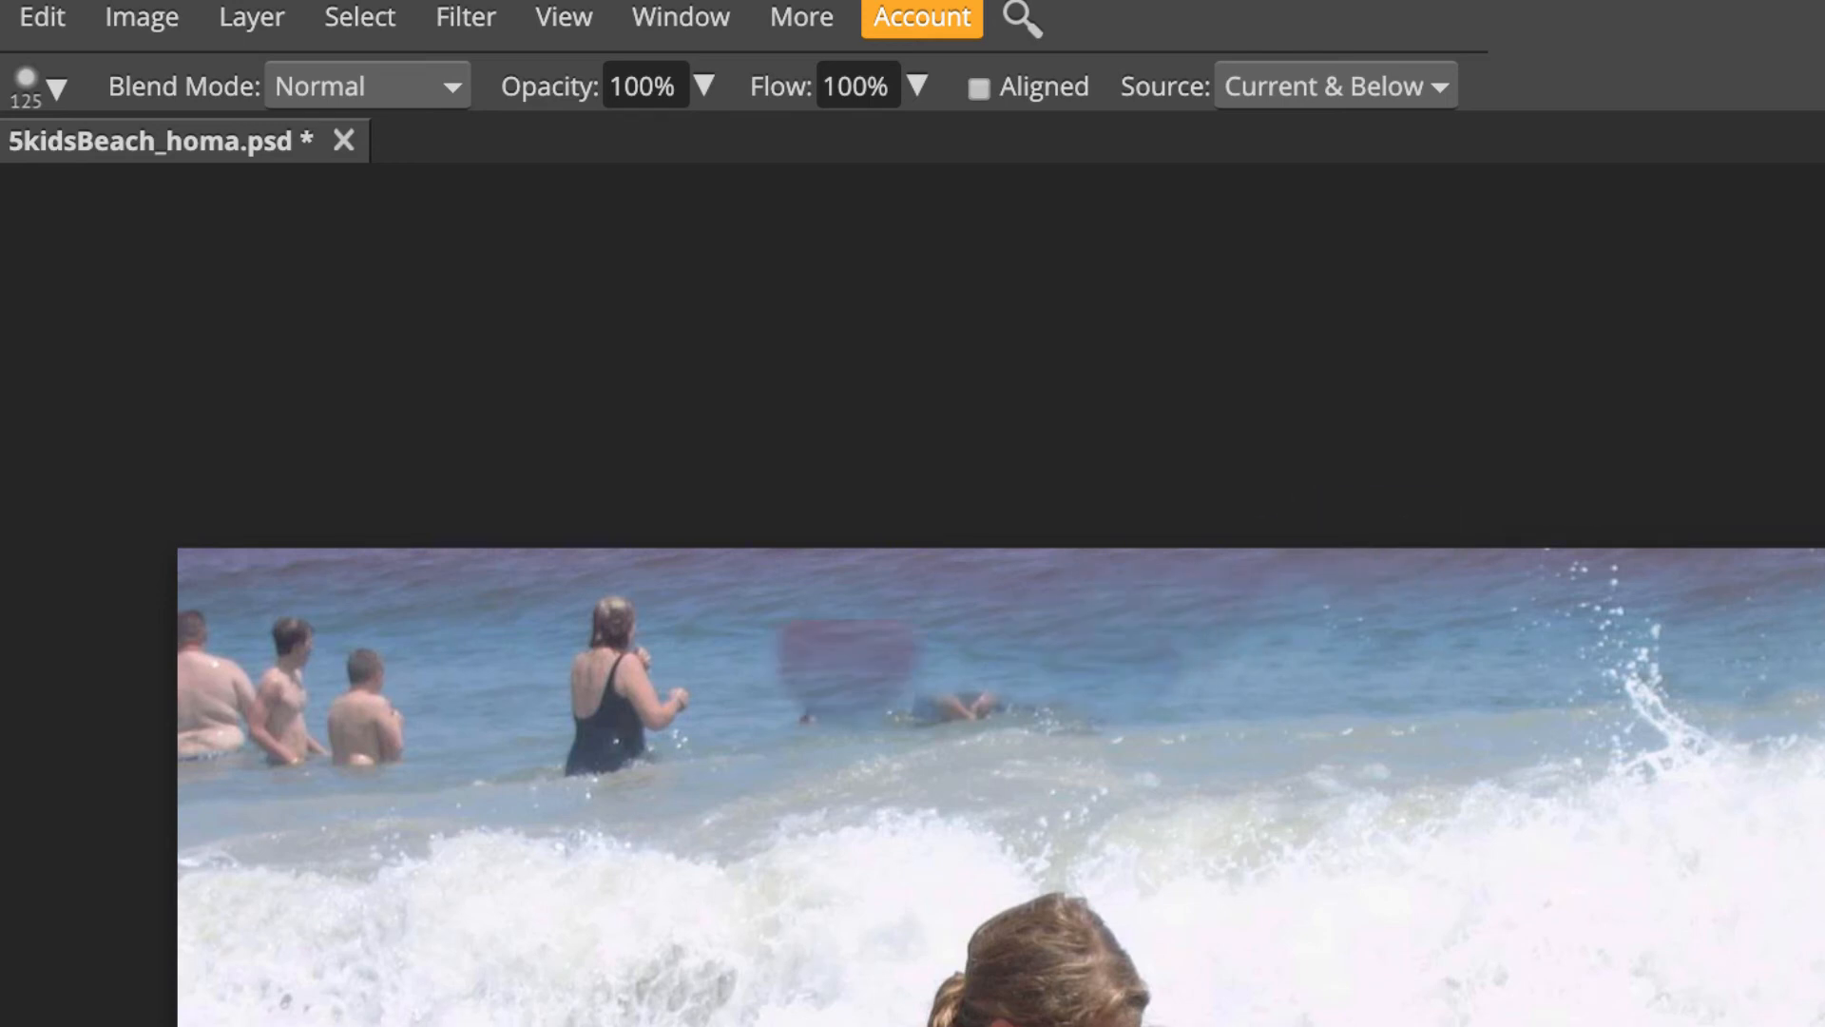
scroll(842, 648, up, 3)
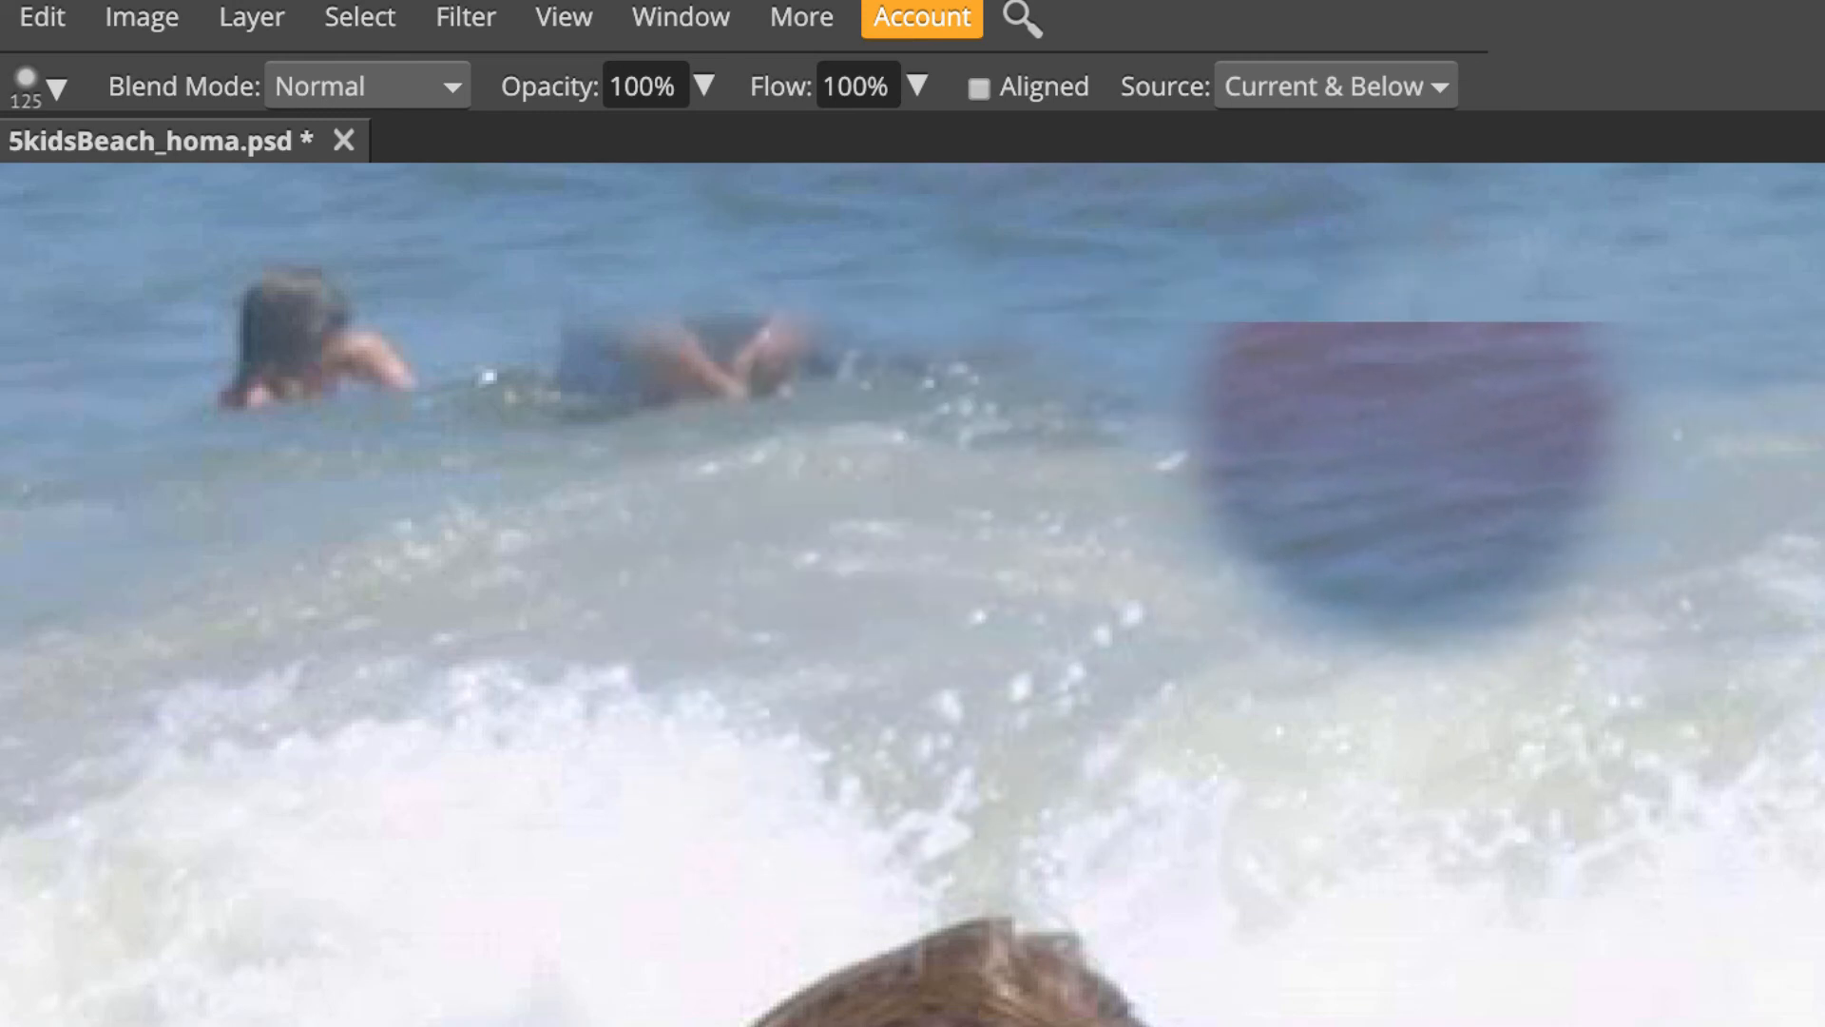
key(ctrl+minus)
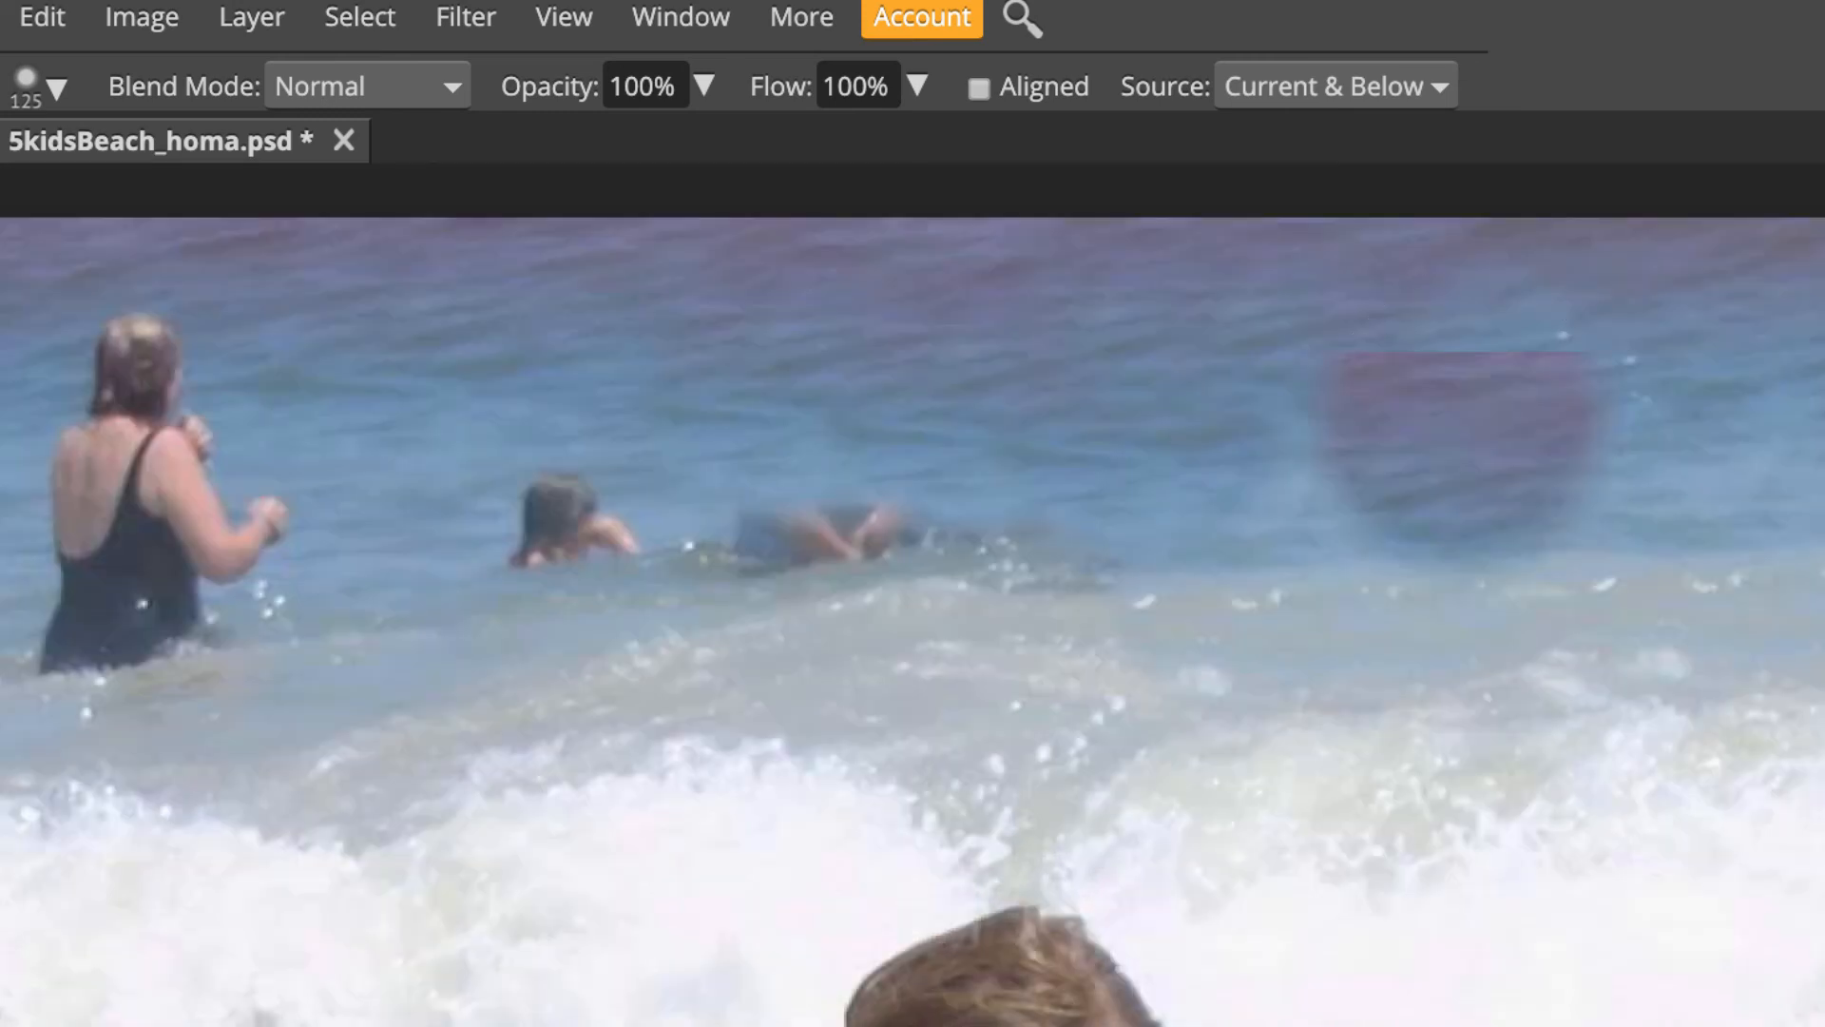
alt+click(1307, 568)
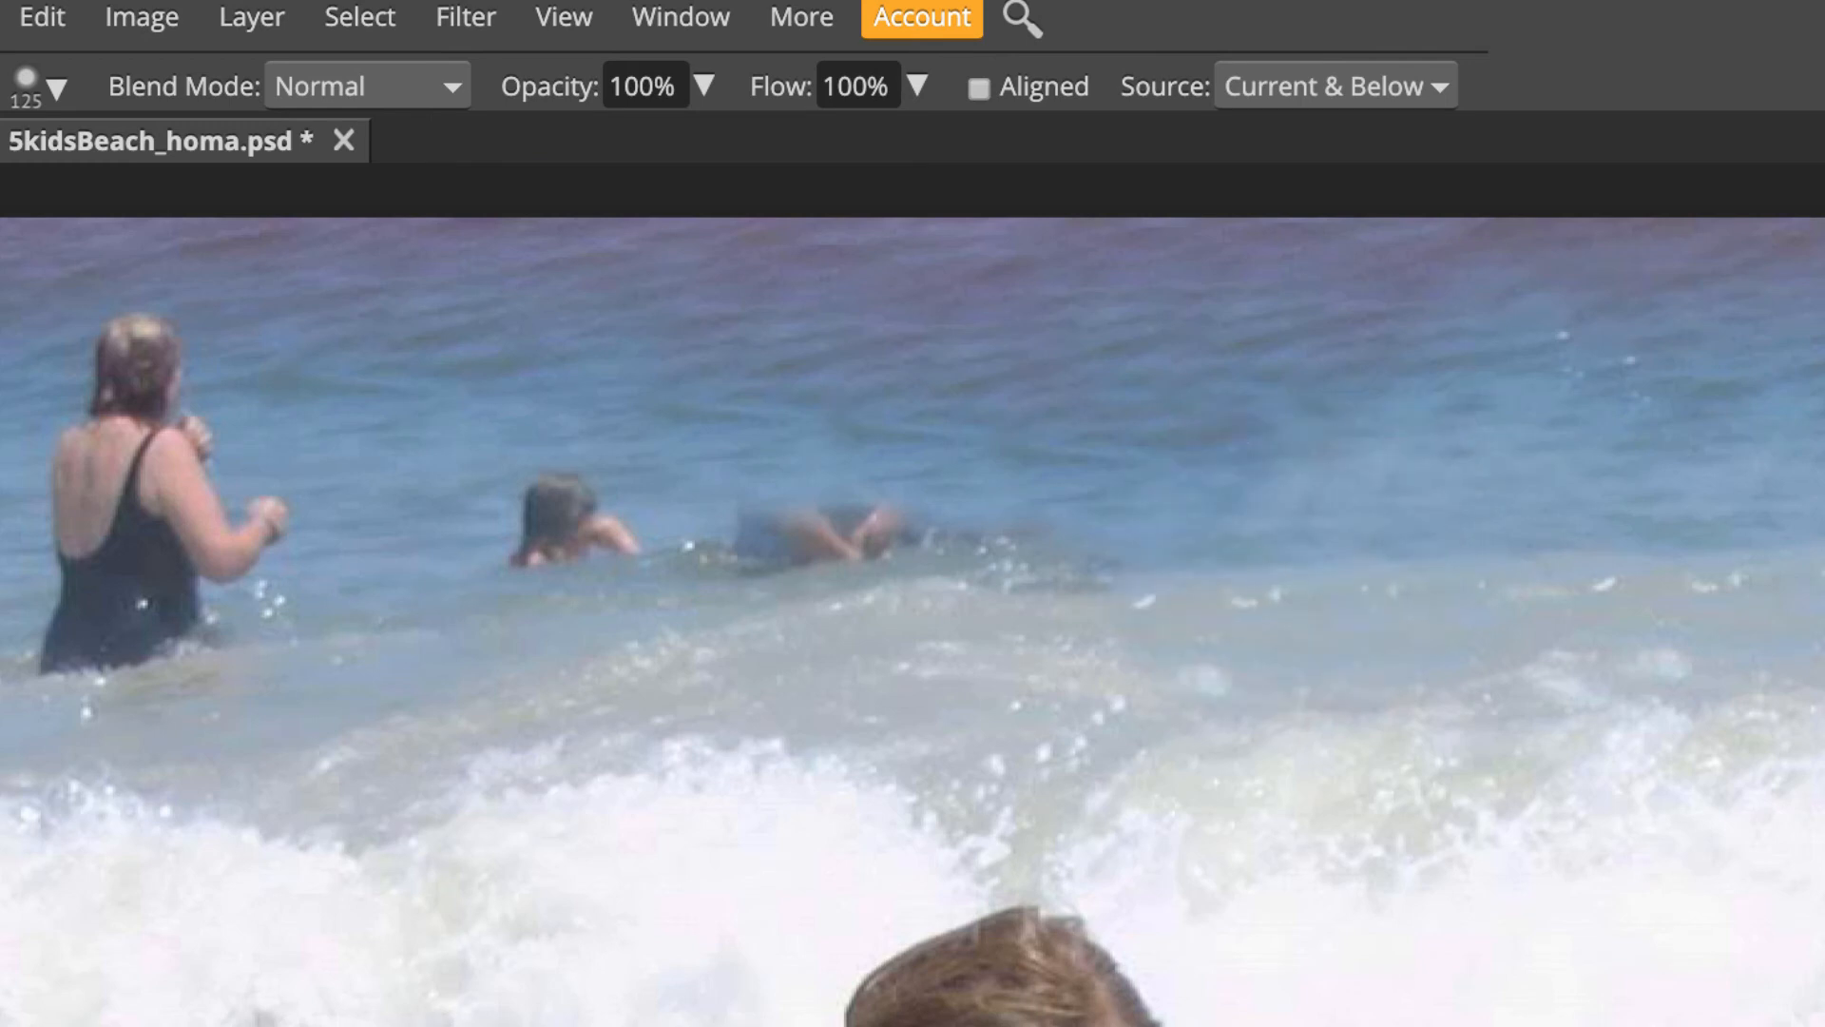
drag(1116, 552, 1142, 549)
mouse_move(988, 537)
mouse_down()
mouse_move(789, 546)
mouse_move(813, 542)
mouse_up()
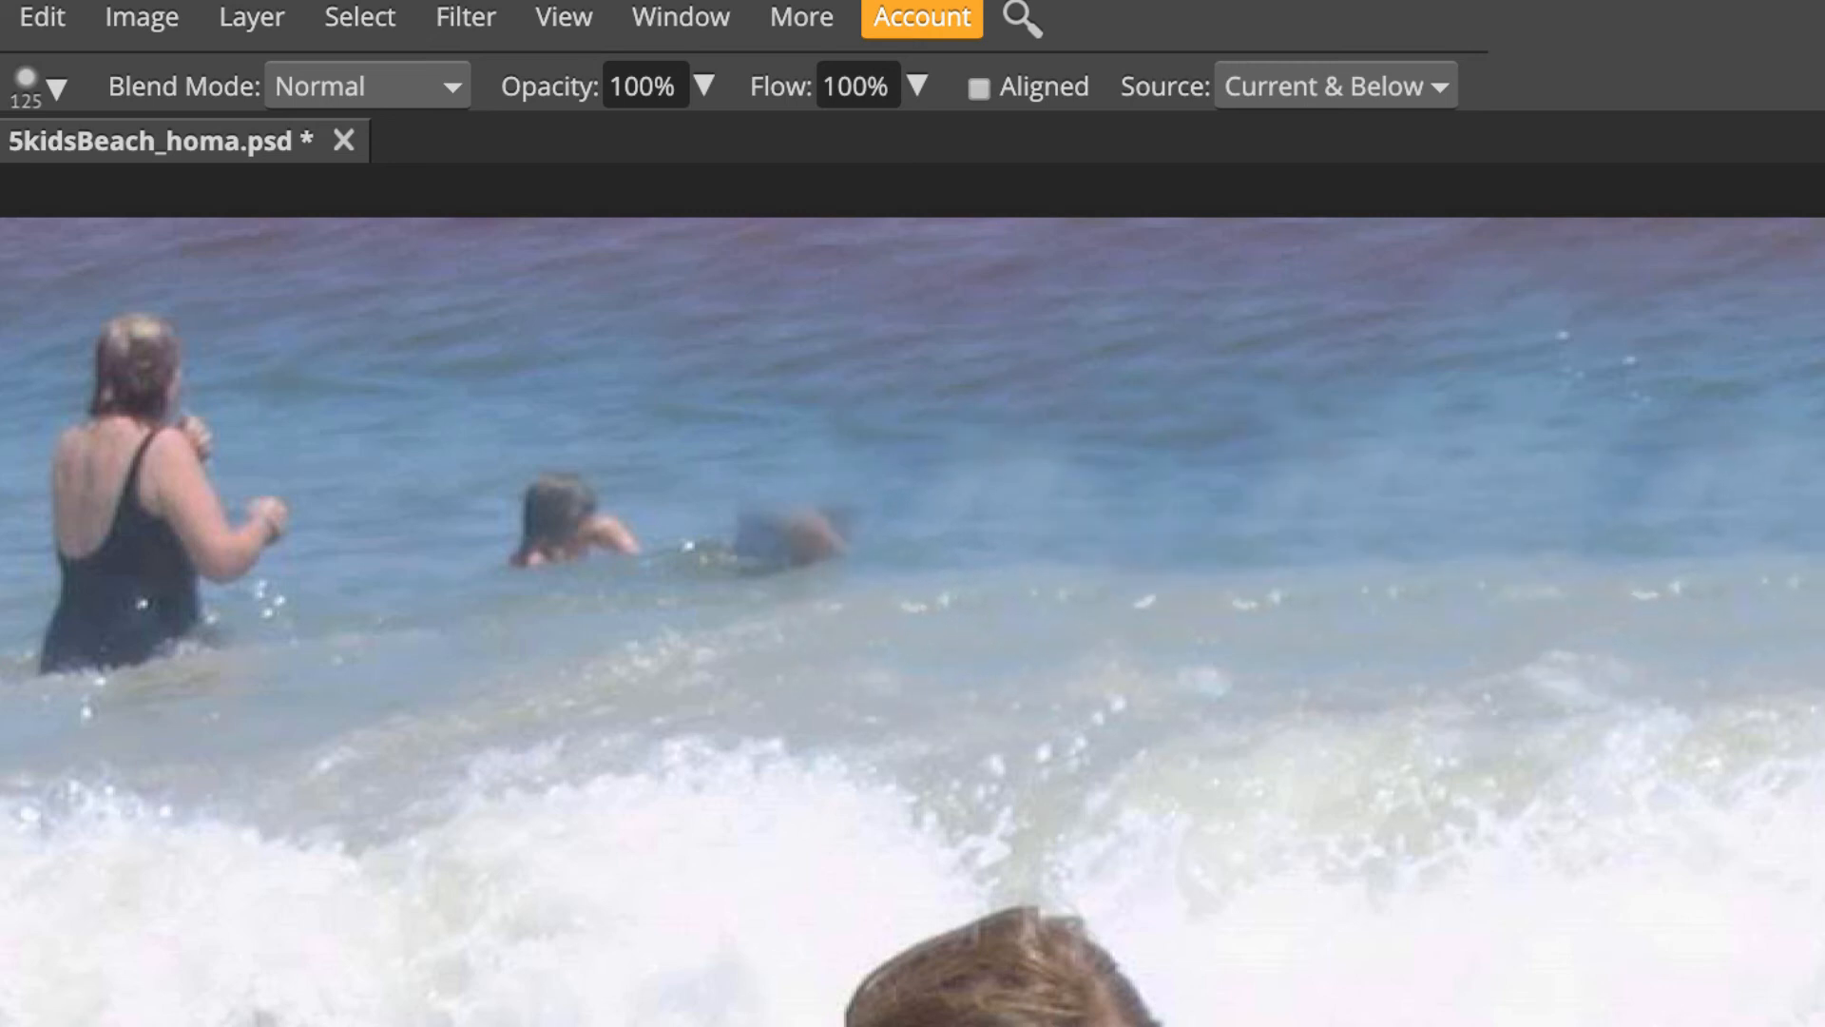
drag(950, 541, 647, 542)
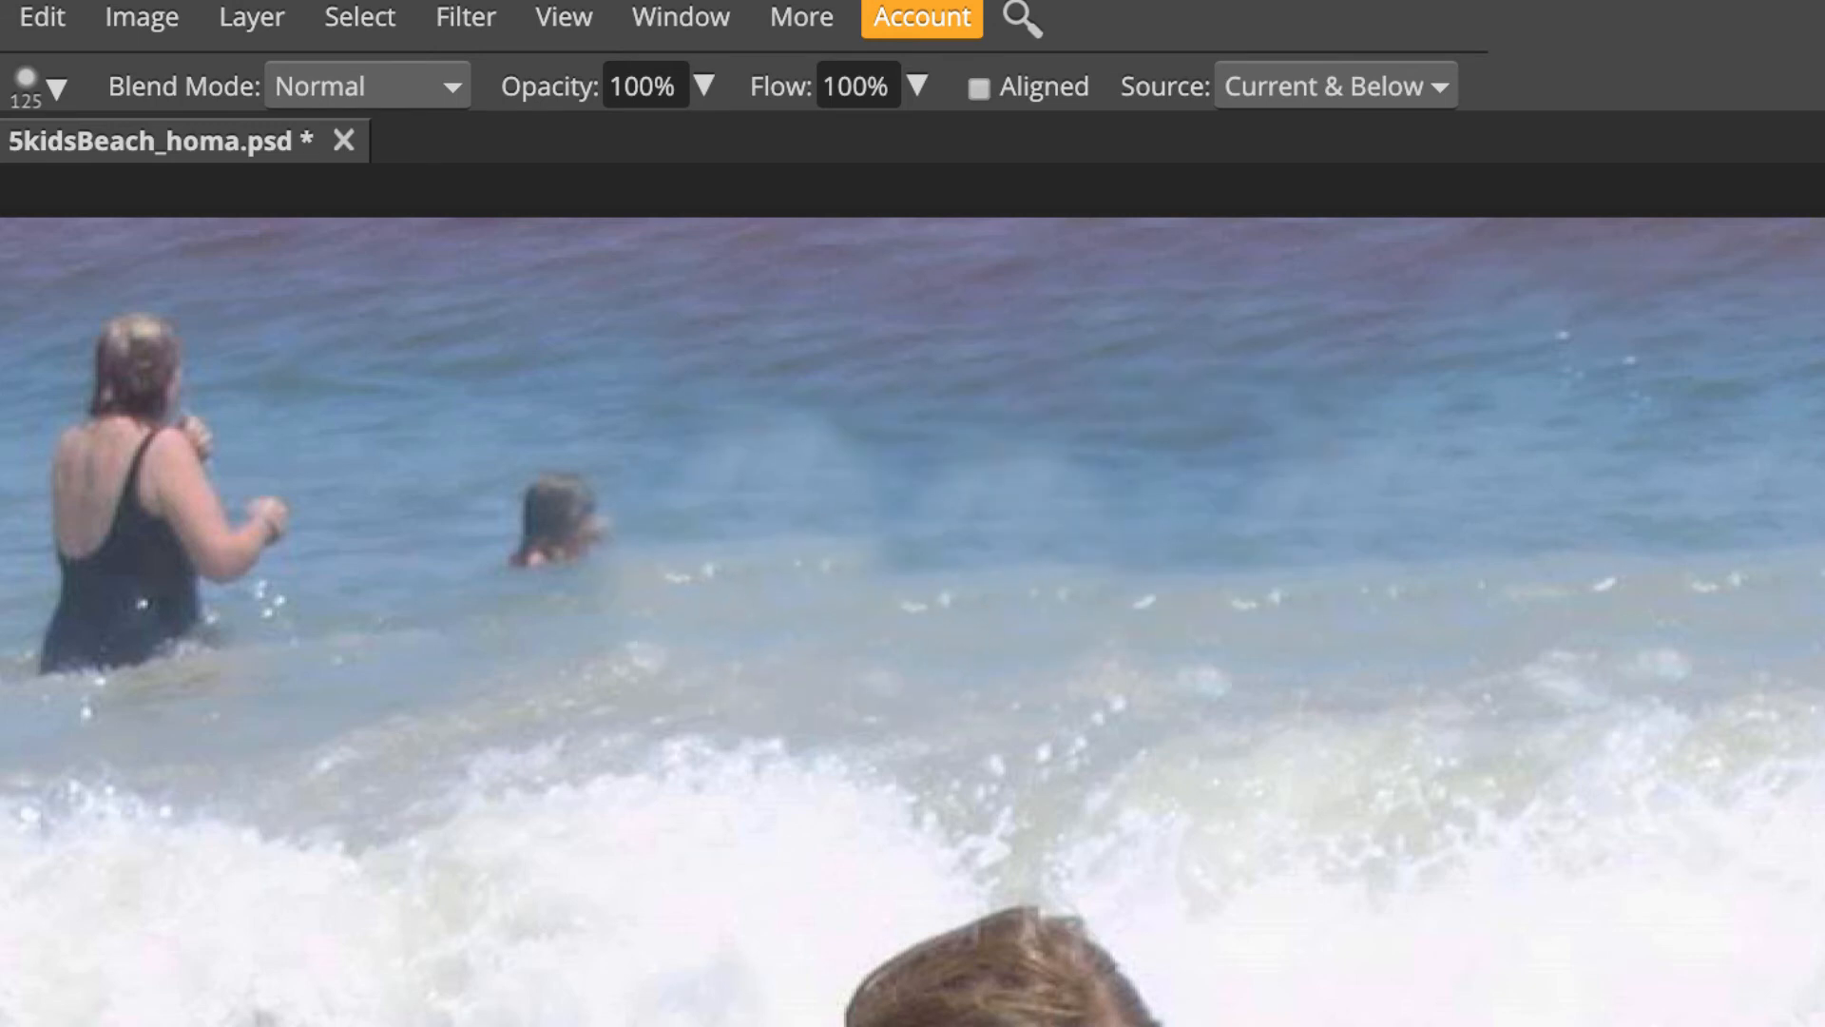
Undo the last clone strokes over the leftover bathers and reduce the clone brush size to 70.
key(ctrl+z)
key(ctrl+z)
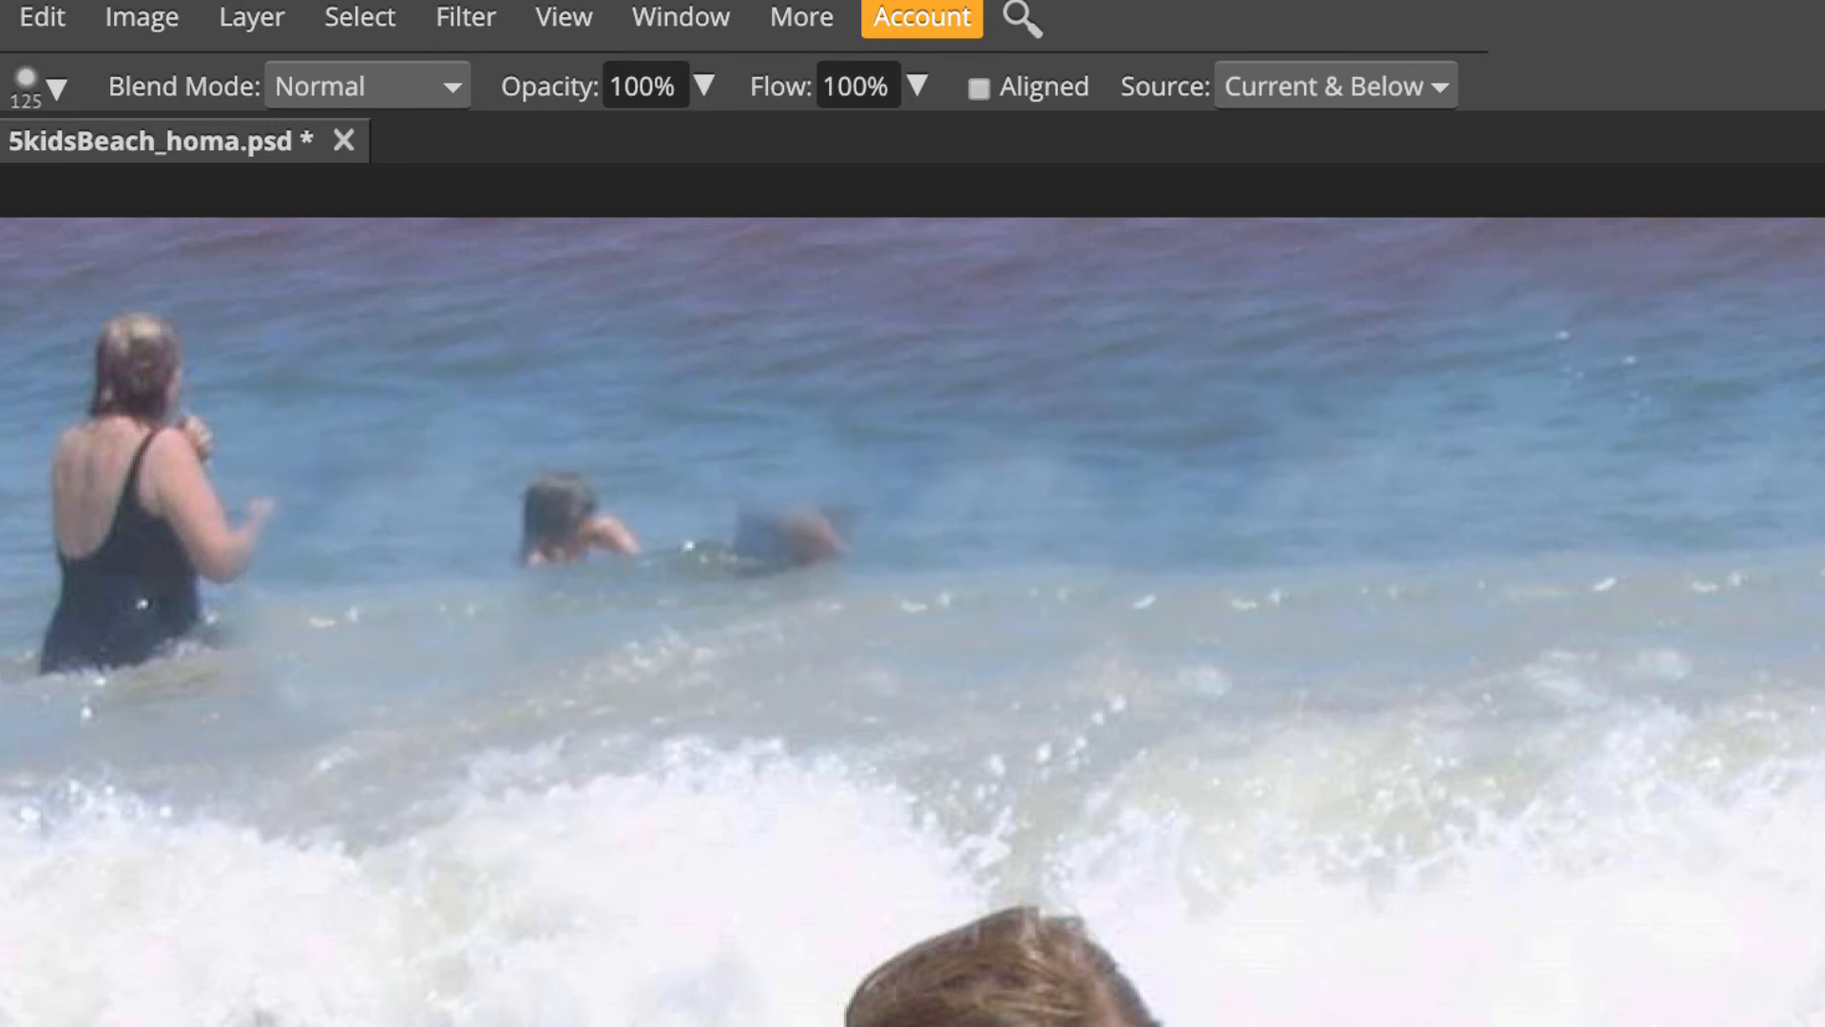
key(bracketleft)
key(bracketleft)
key(bracketleft)
key(bracketleft)
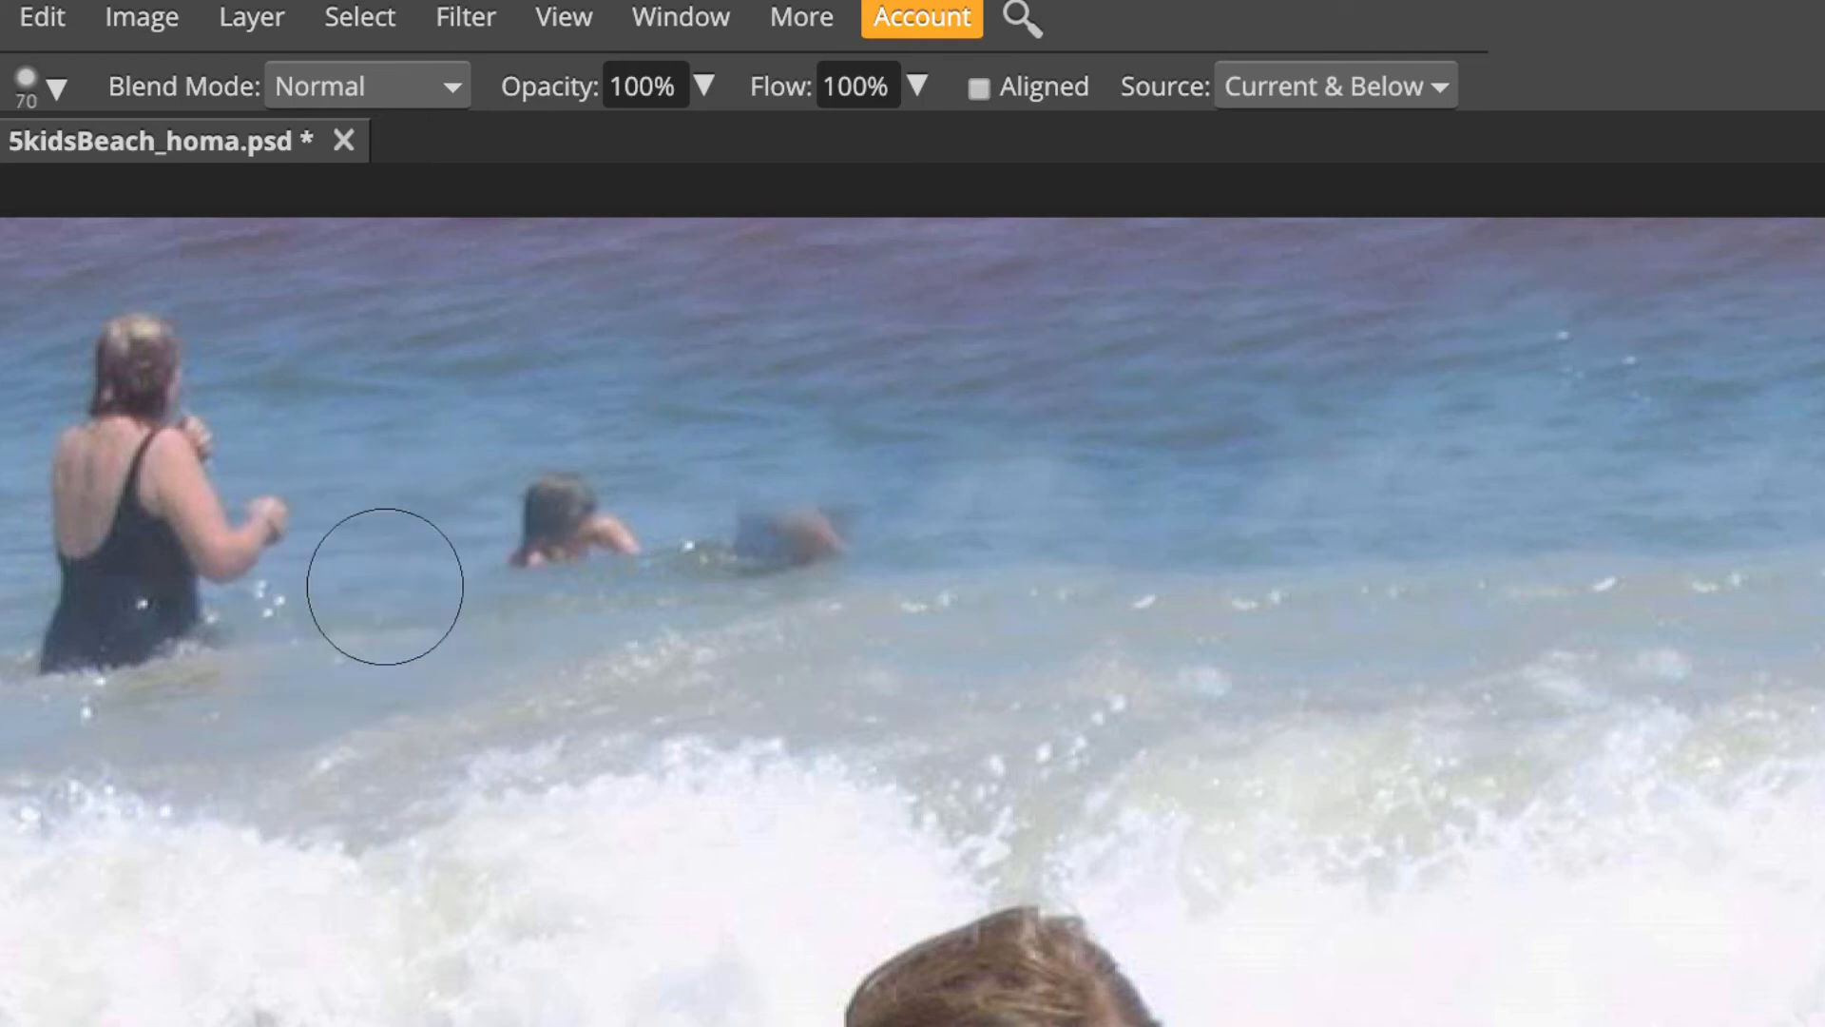
Sample the water right of the woman in the black swimsuit and clone it over the swimmer, the dark patches and the remaining speck.
alt+click(385, 586)
mouse_move(537, 534)
mouse_down()
mouse_move(679, 557)
mouse_move(770, 544)
mouse_up()
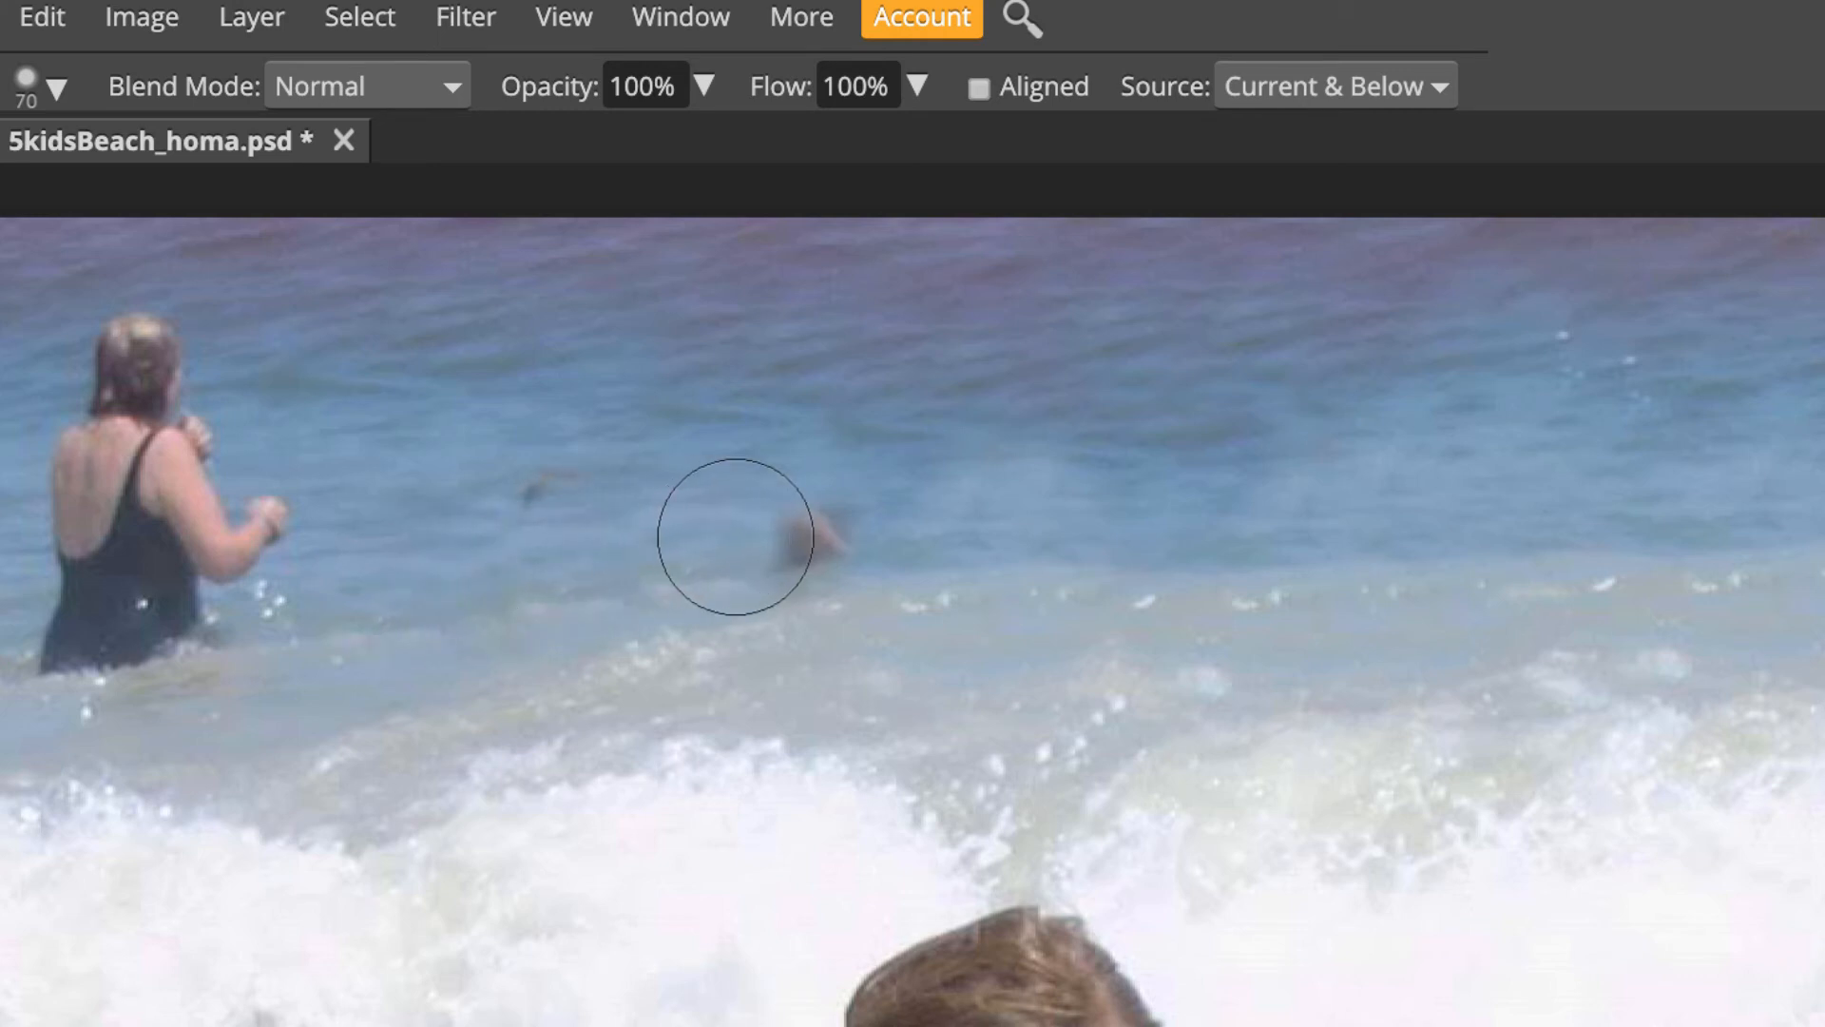
click(757, 534)
click(830, 542)
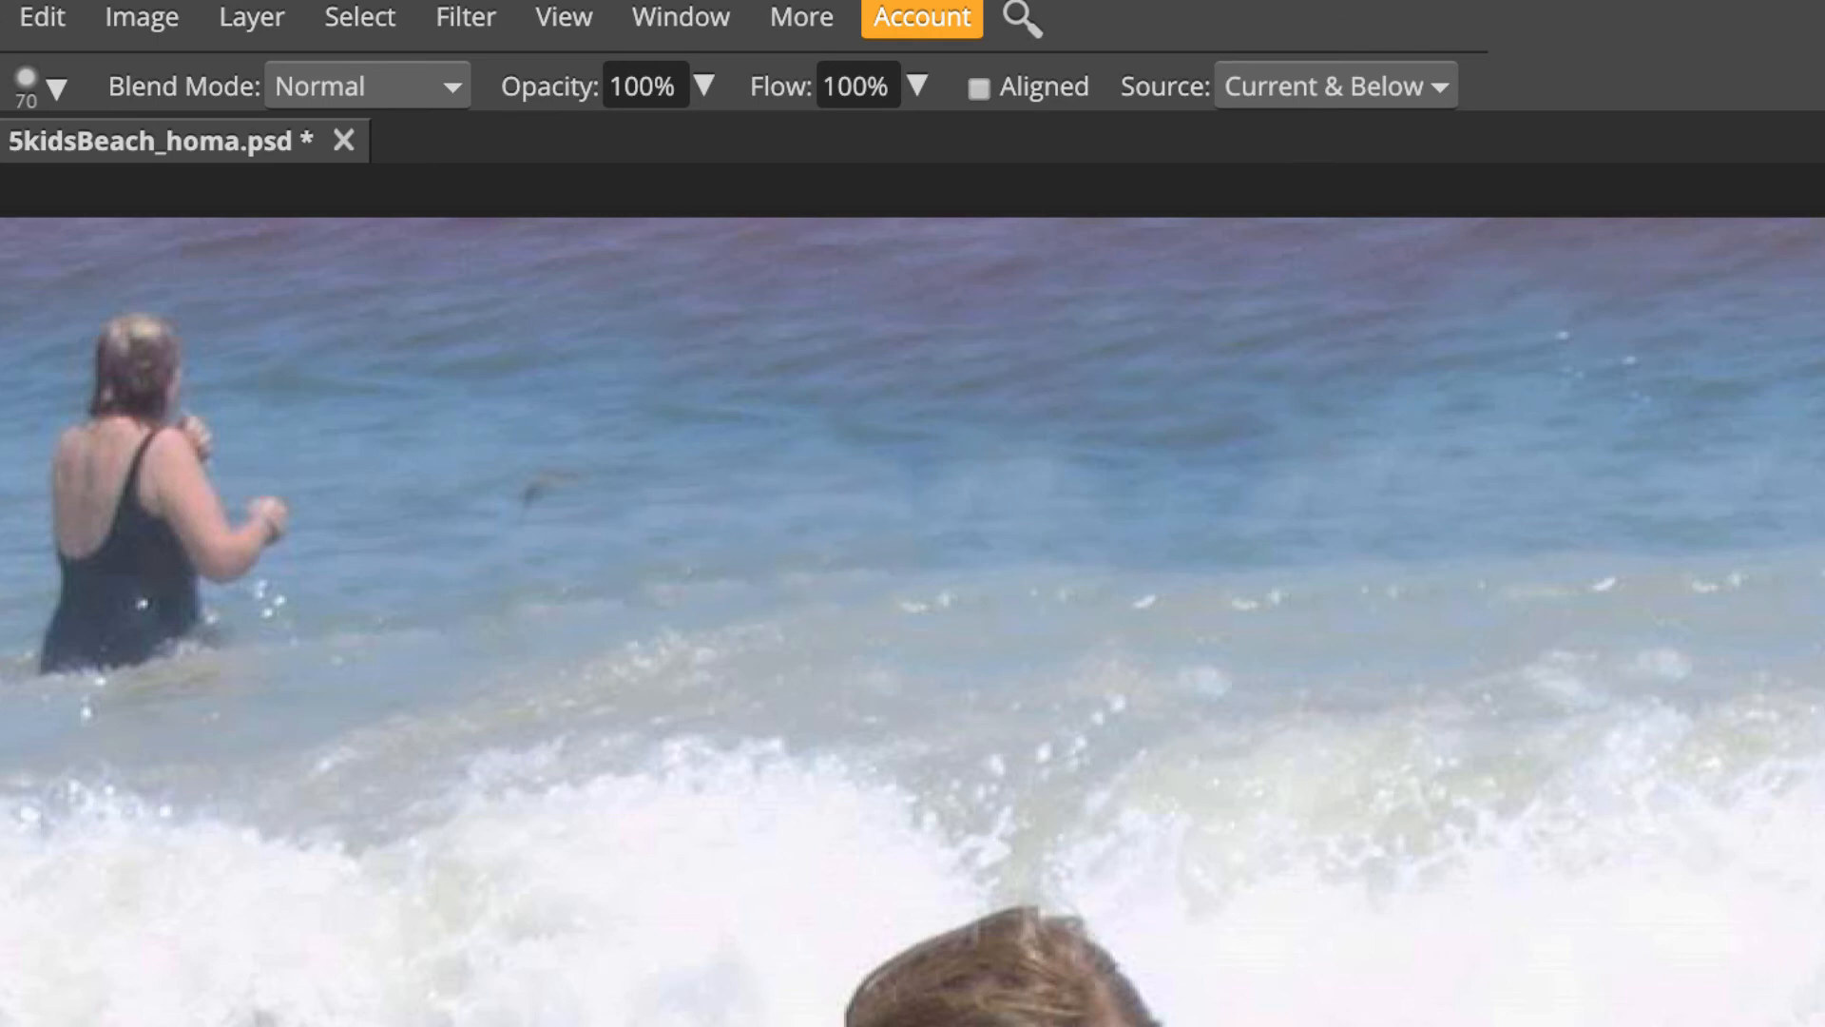
click(568, 511)
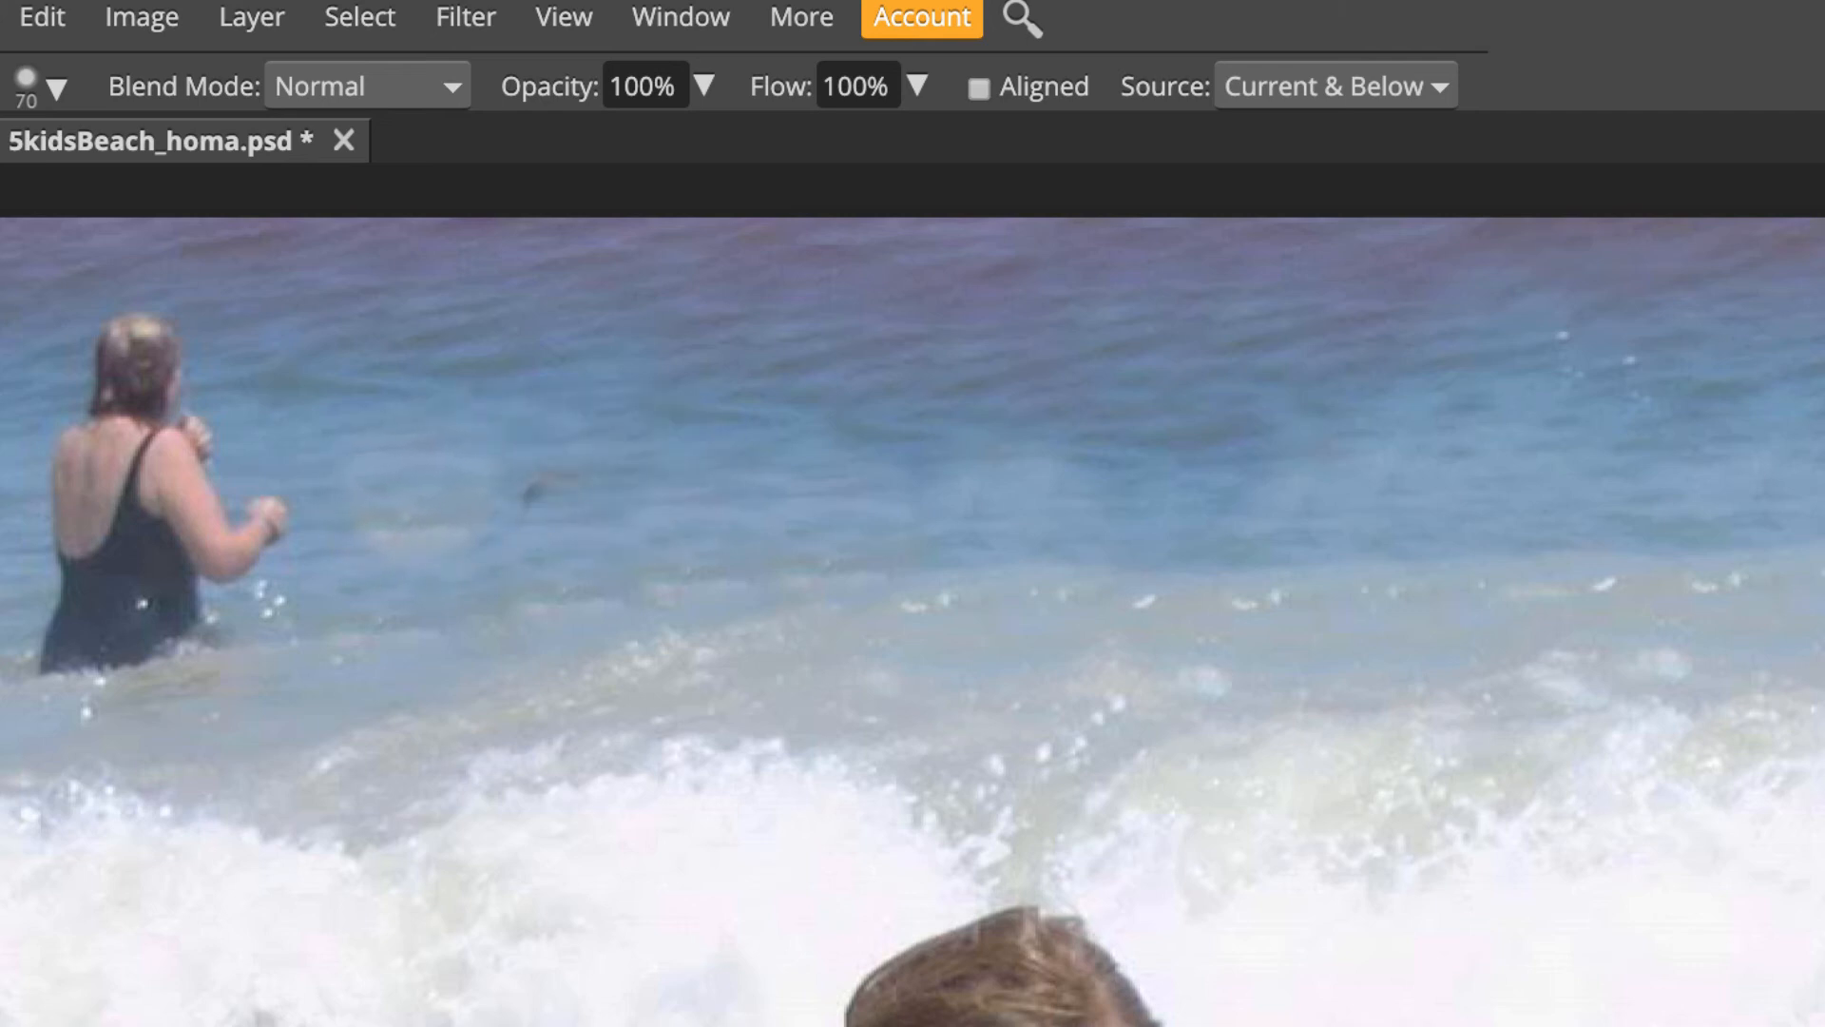
click(538, 486)
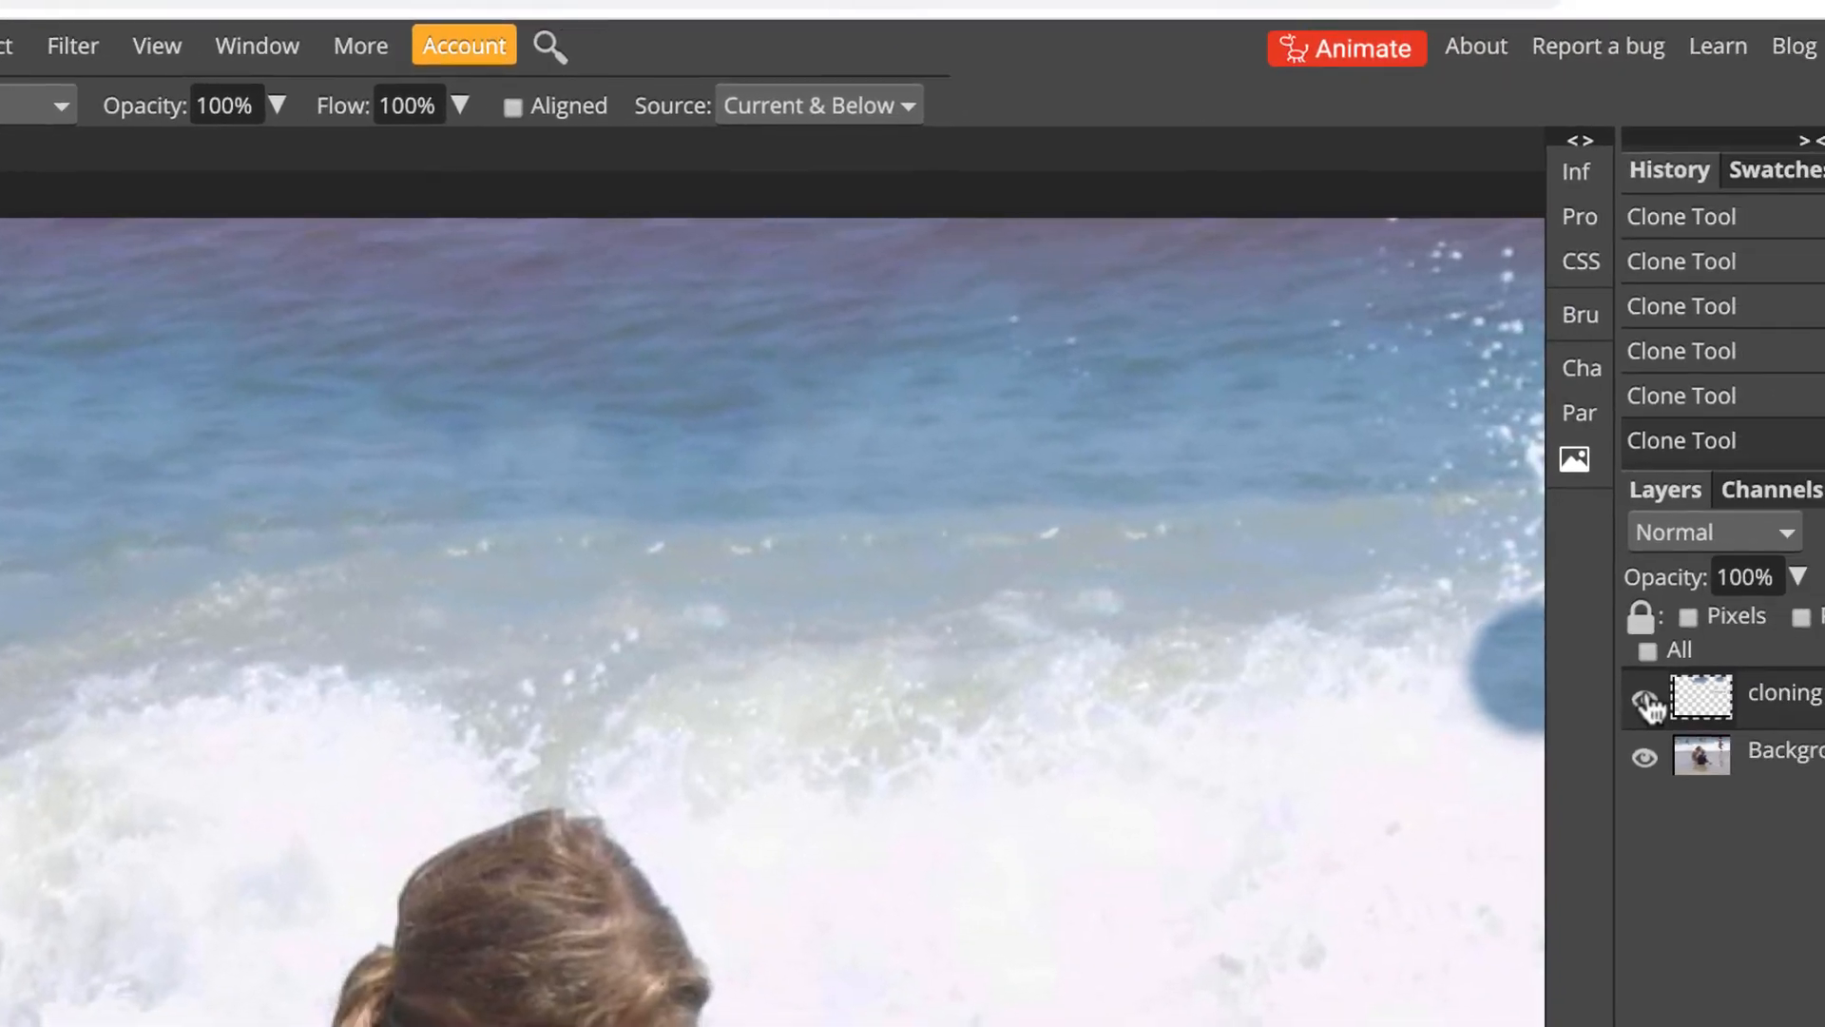
Toggle the visibility of the cloning layer several times to compare the photo before and after the clone work.
click(1608, 699)
click(1607, 699)
click(1607, 699)
click(1607, 698)
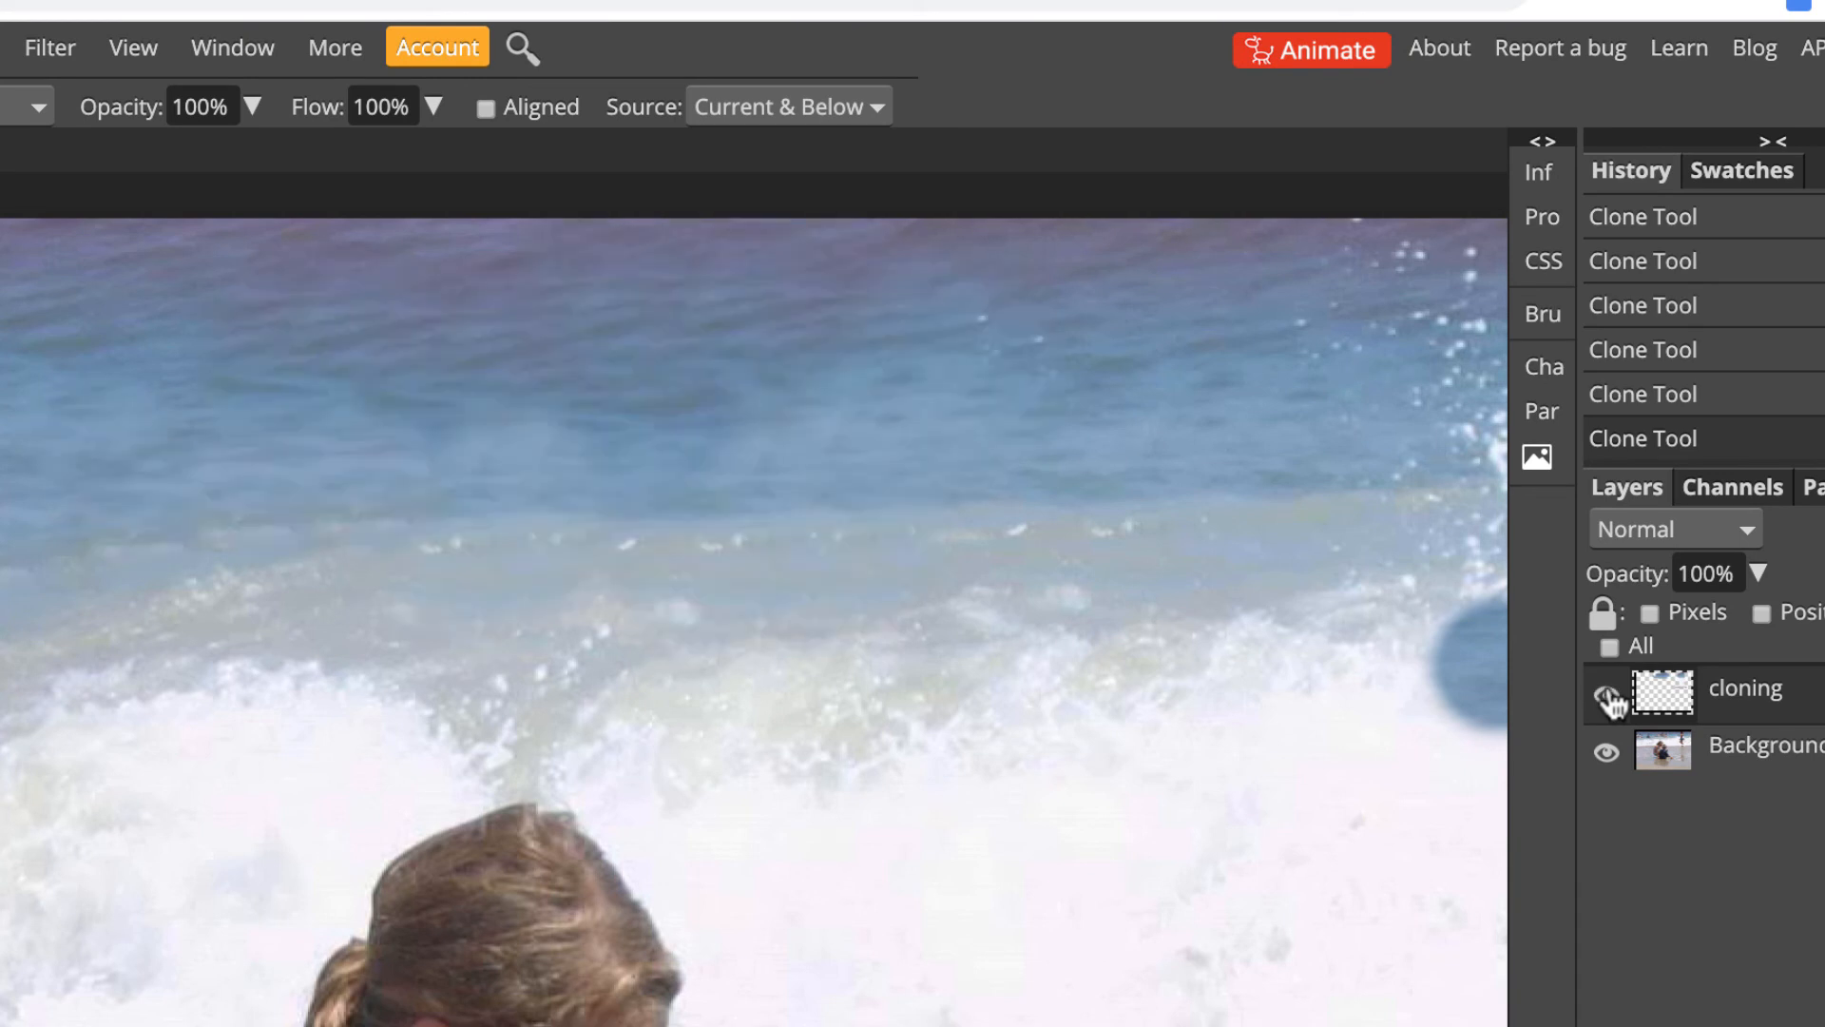
click(1607, 699)
click(1607, 699)
click(1607, 698)
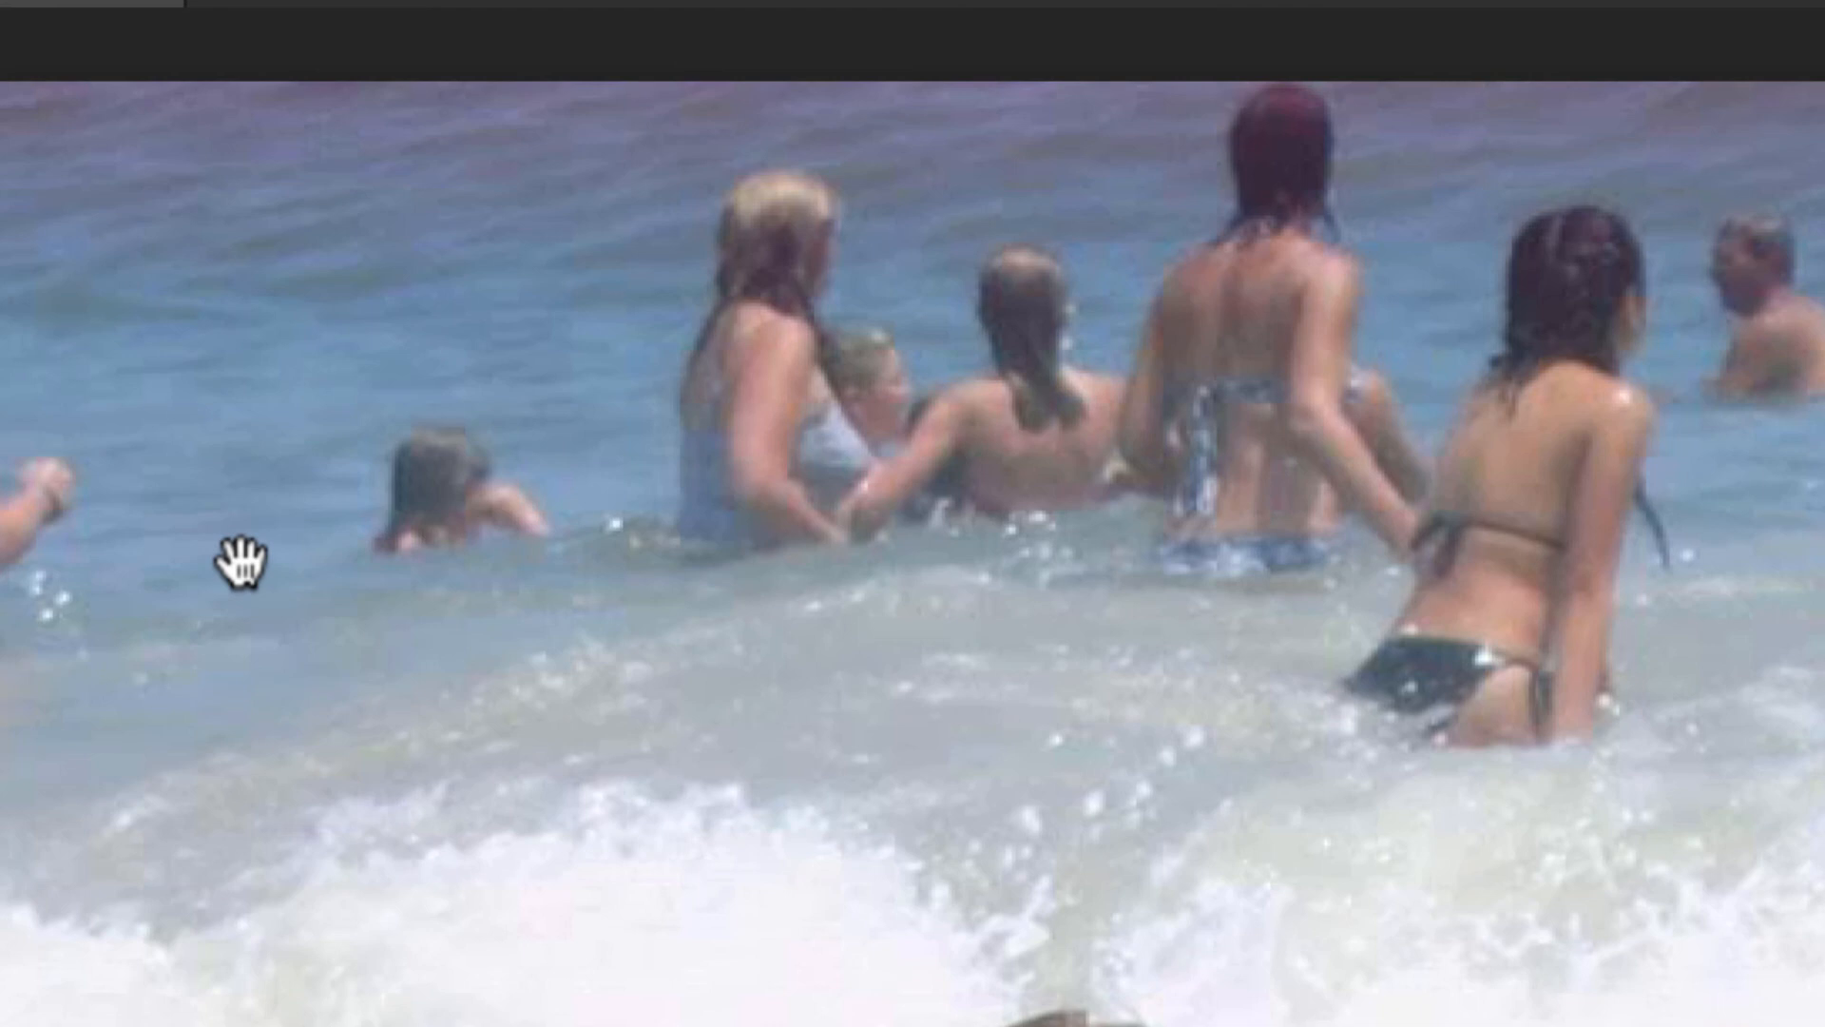
Sample the waterline between the boy and the woman in the black swimsuit as the clone source.
drag(241, 563, 1438, 553)
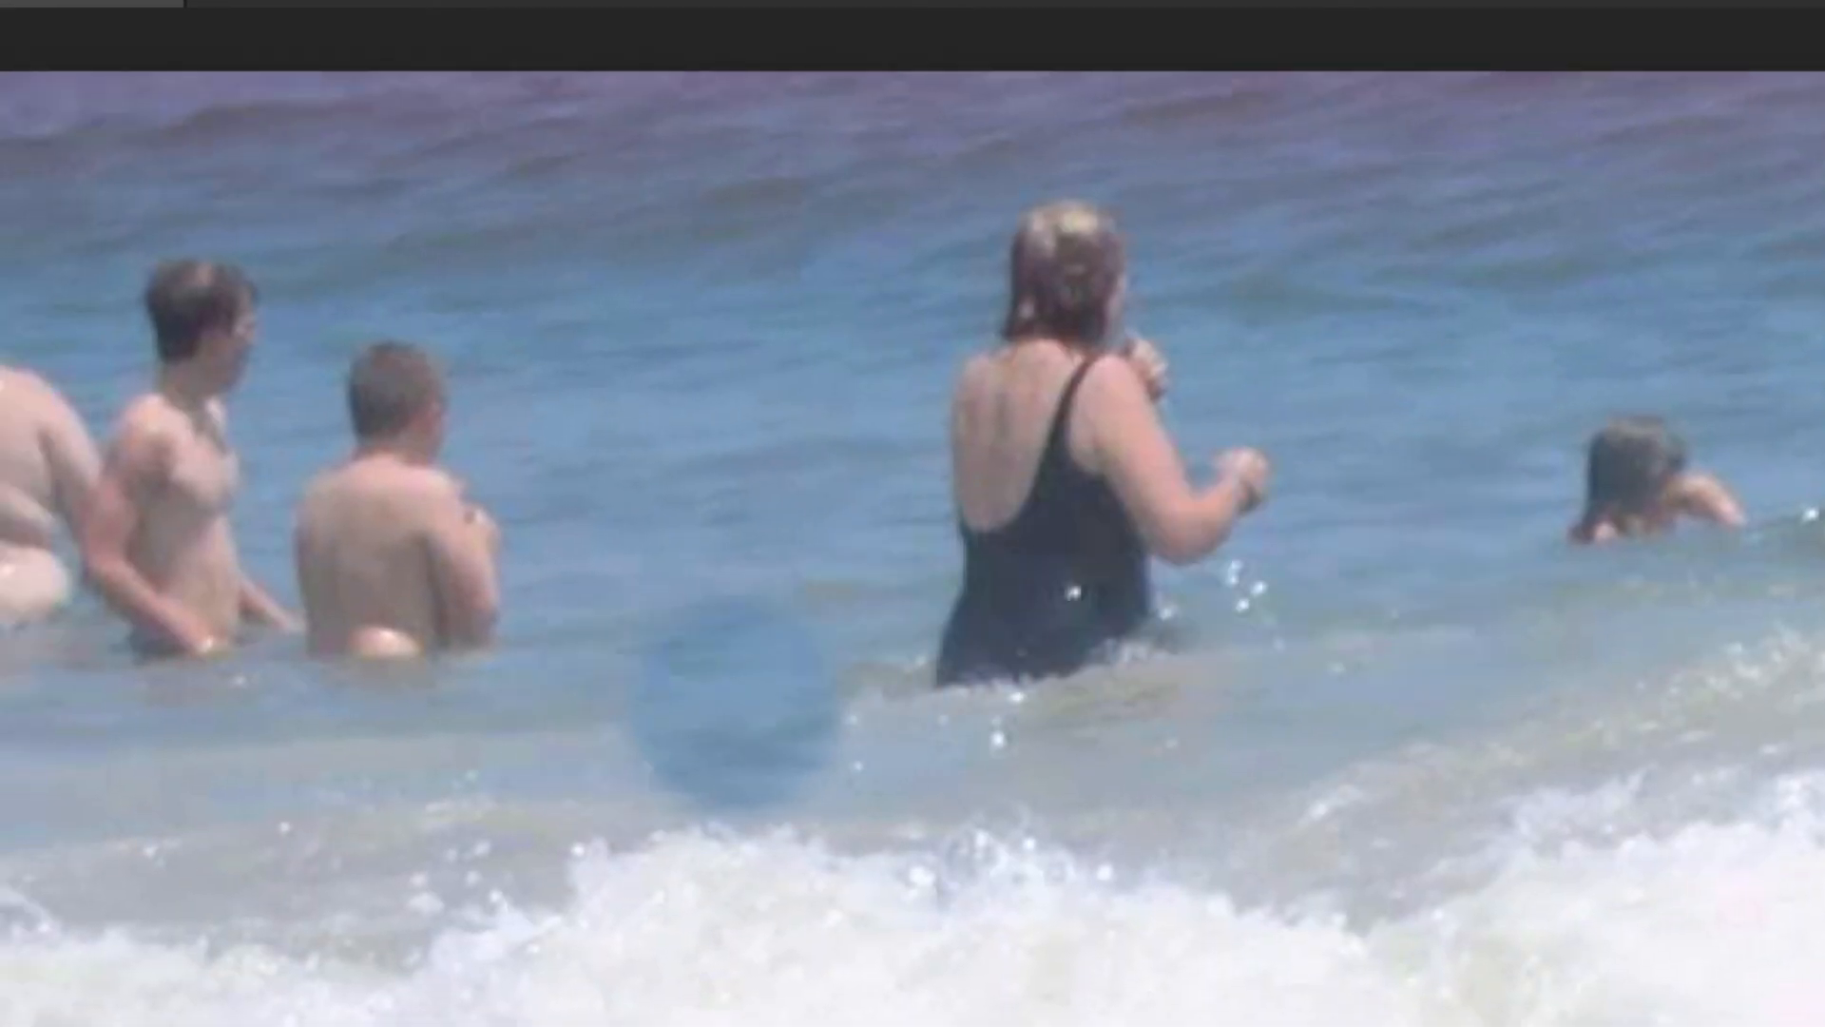
alt+click(710, 713)
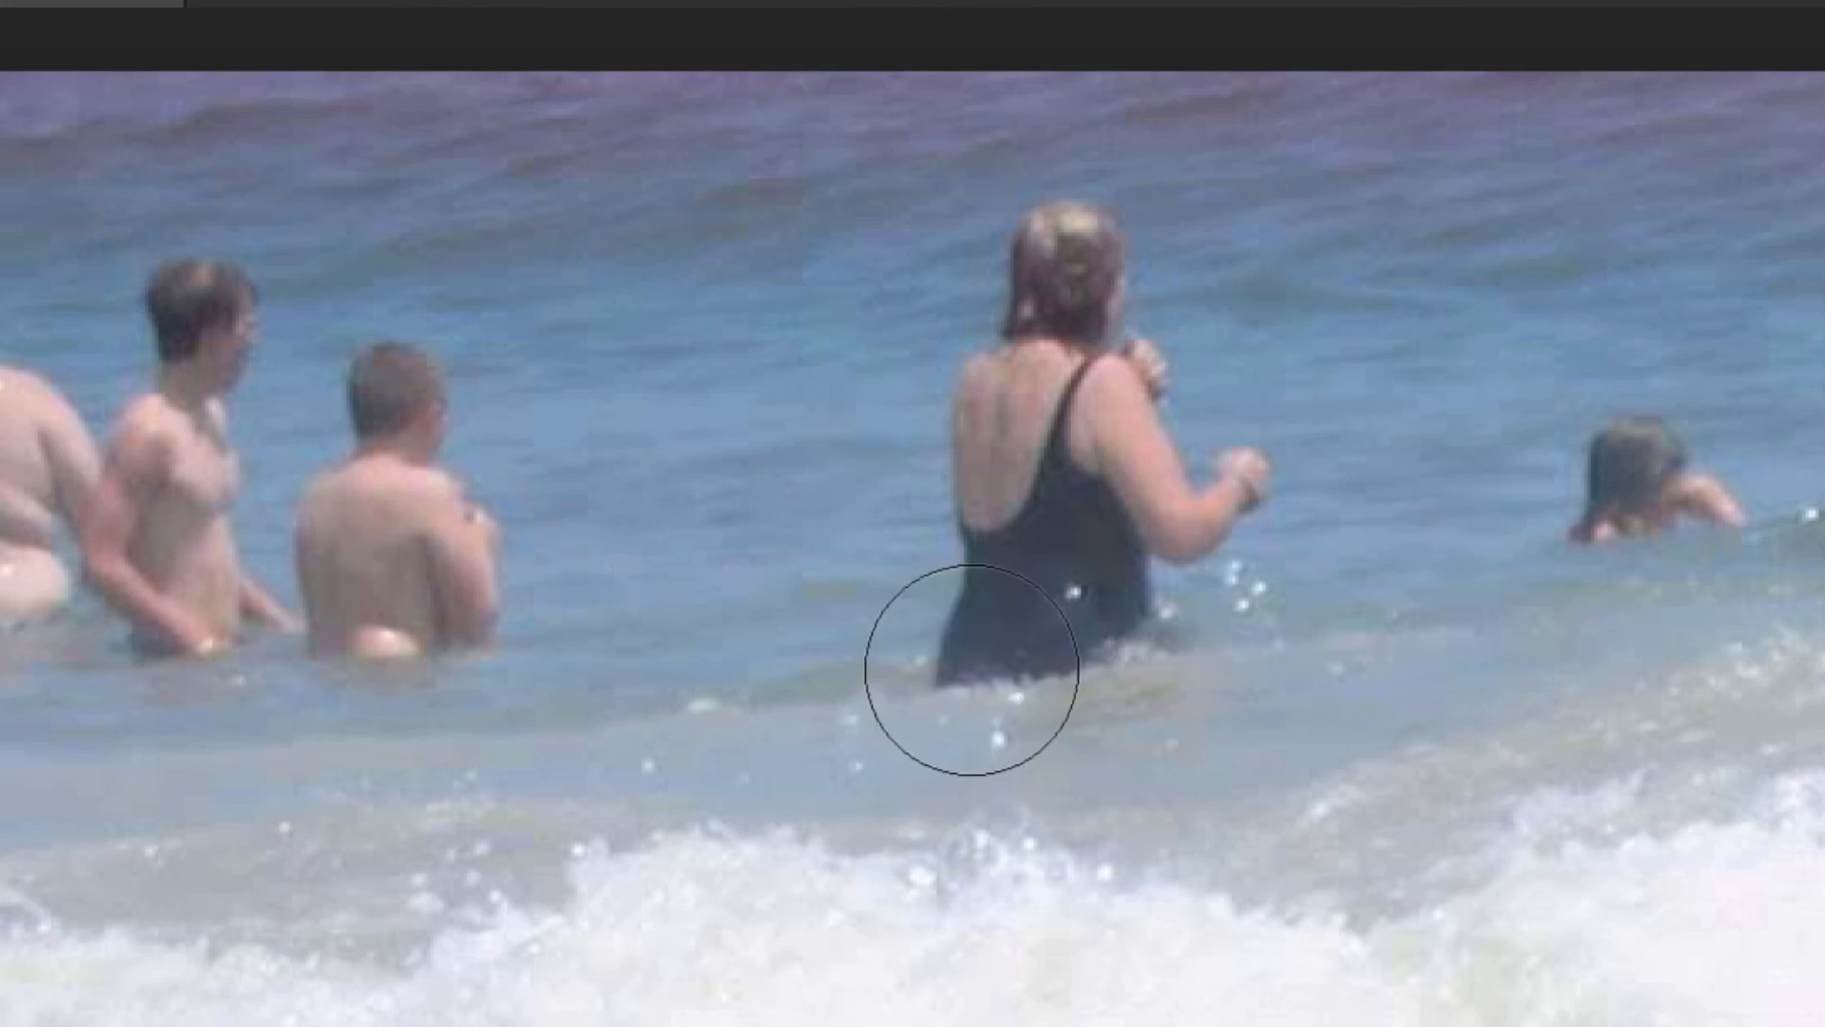
Step back through the earlier clone strokes in the document history.
key(ctrl+z)
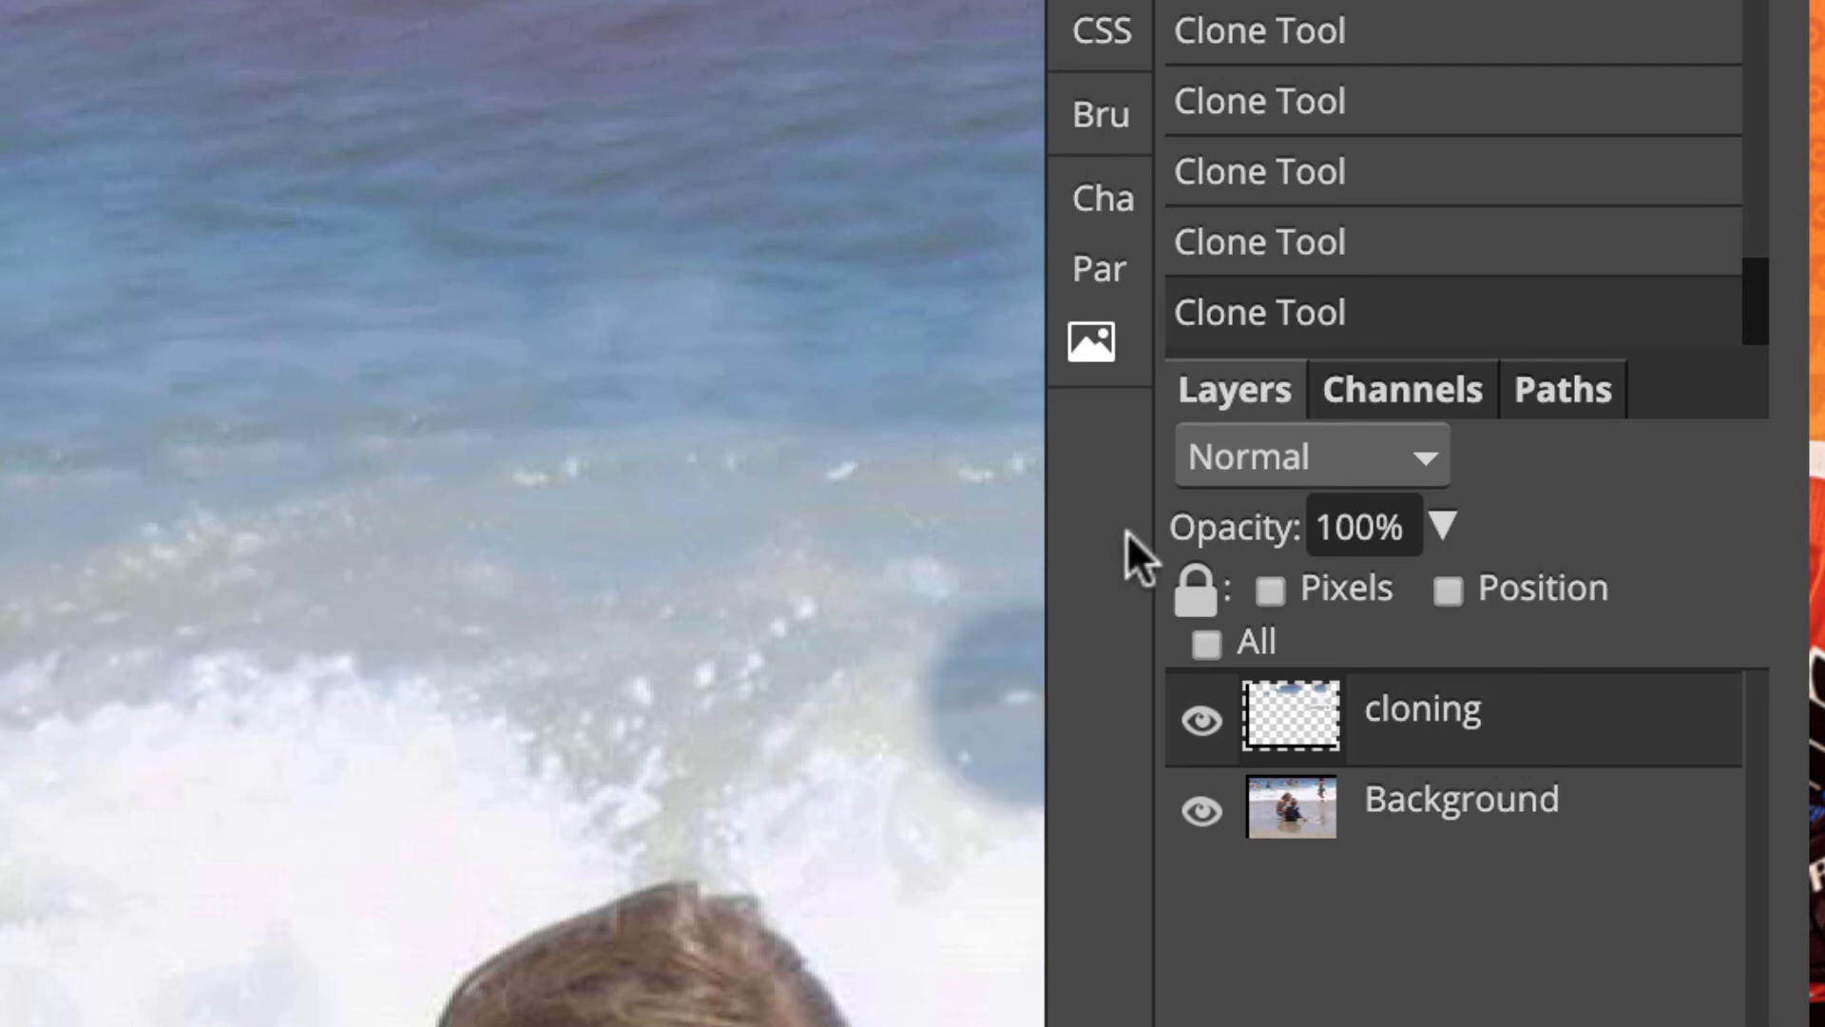
click(1450, 68)
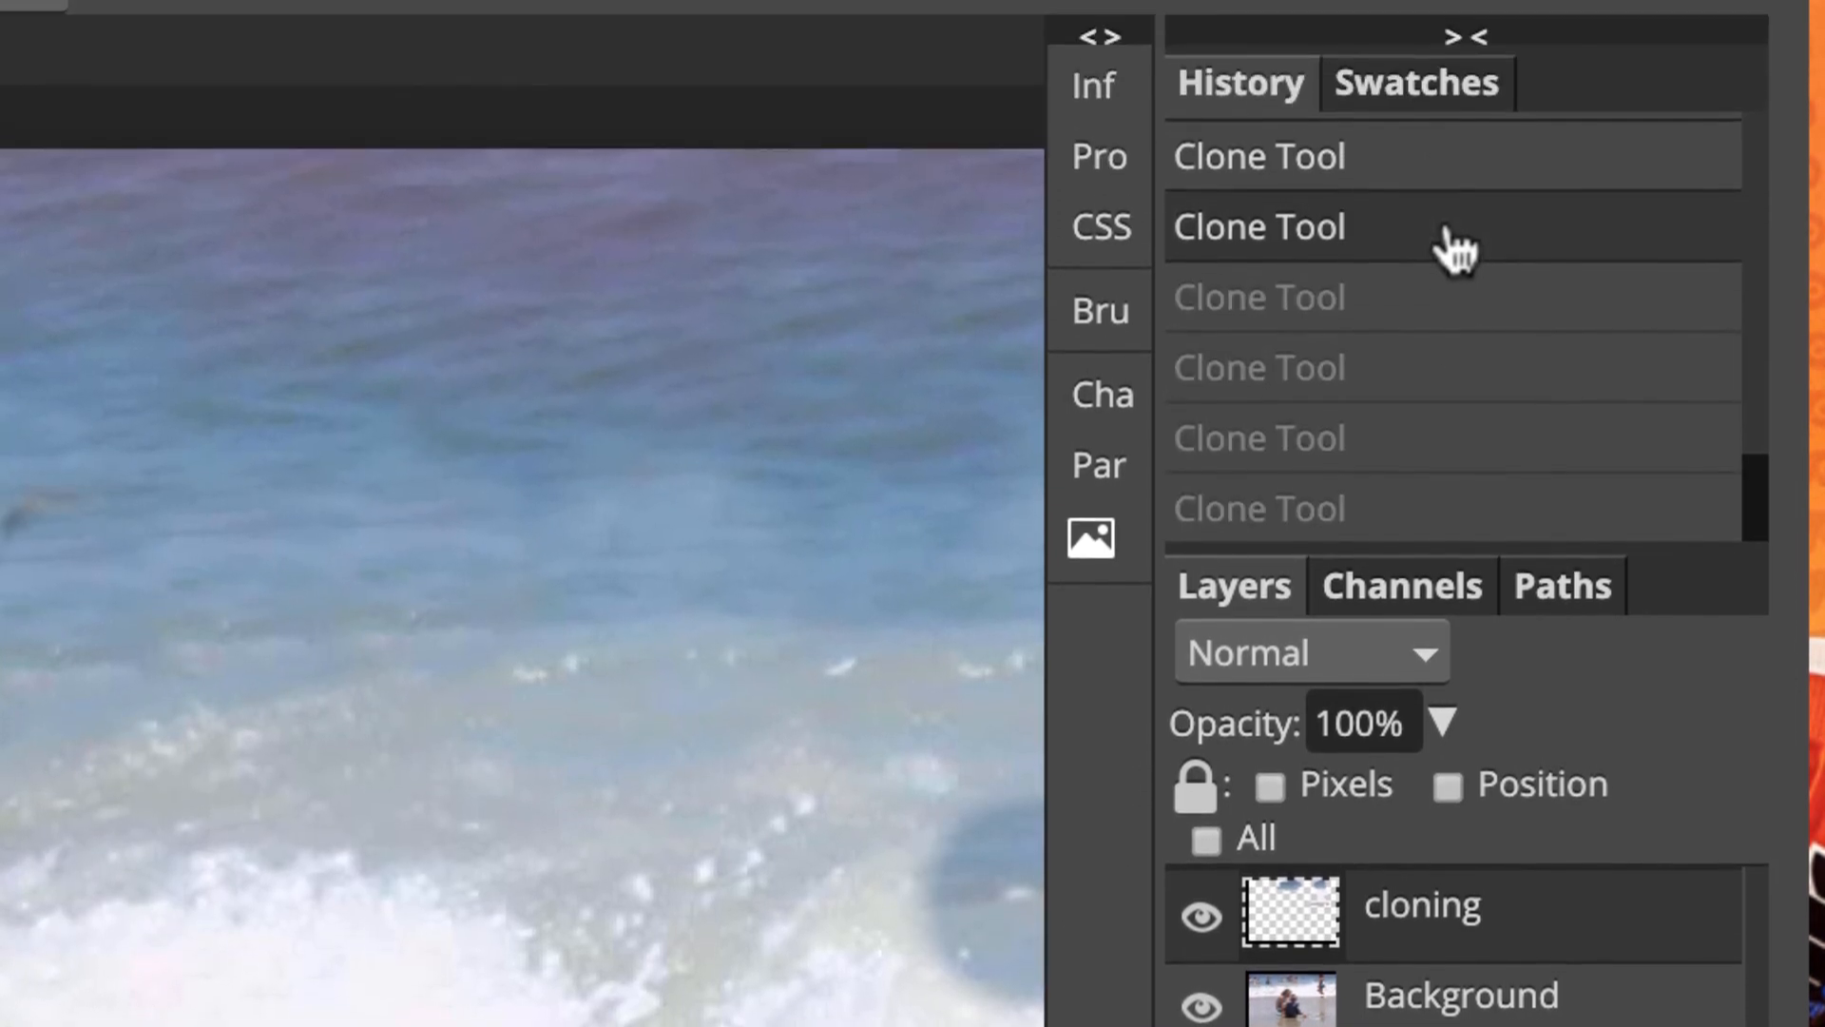
click(1454, 137)
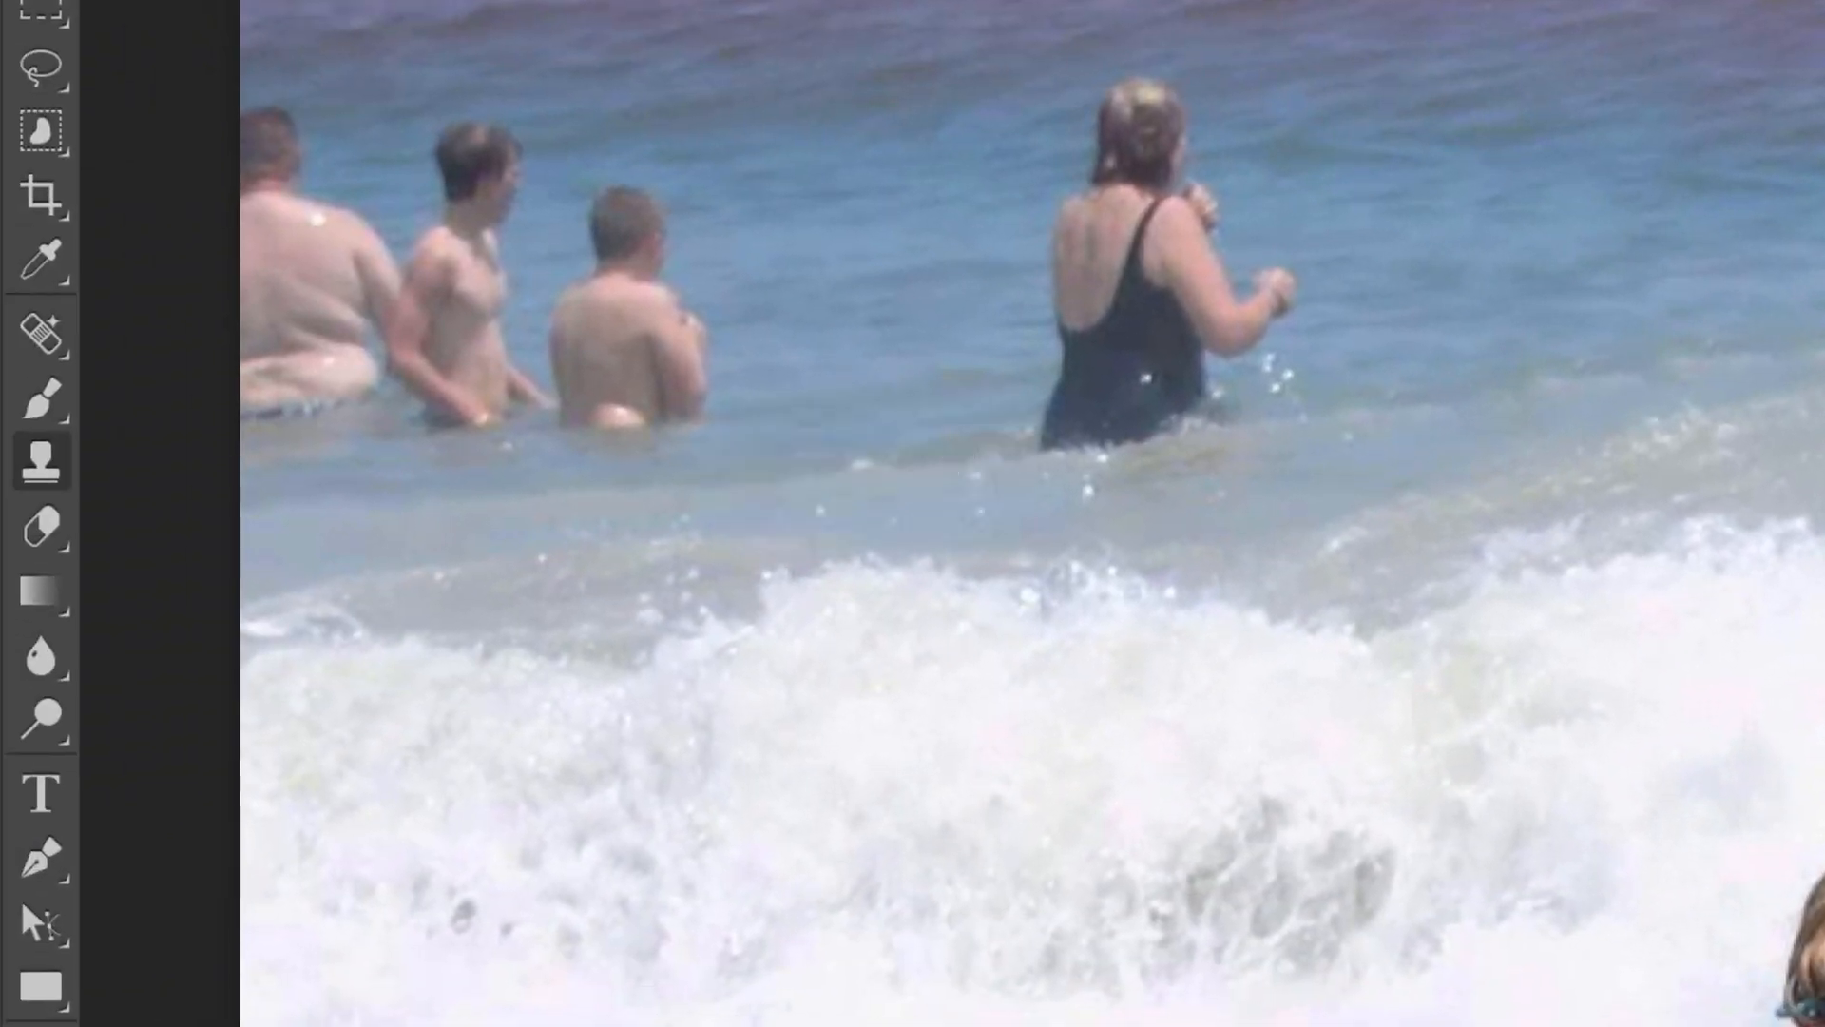
Clone the waterline over the hips of the woman in the black swimsuit, and cover her torso and arms with a larger brush.
drag(1060, 437, 1173, 418)
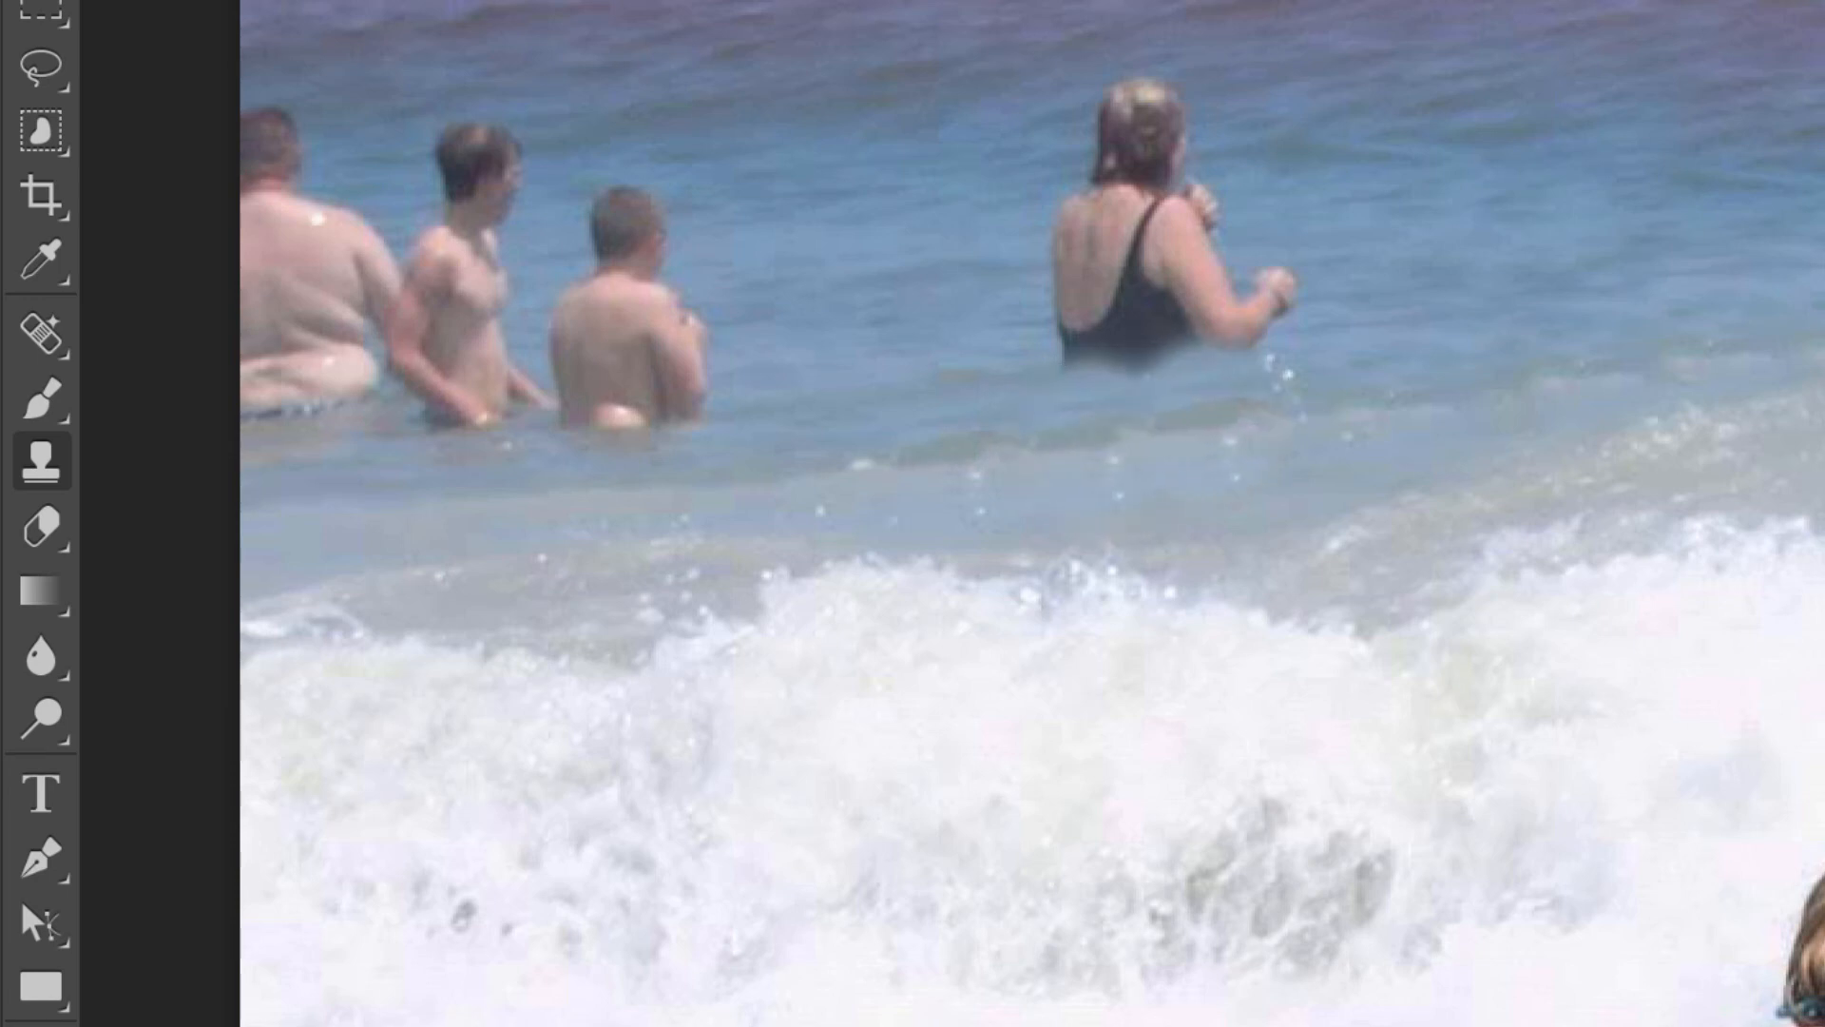
key(ctrl+z)
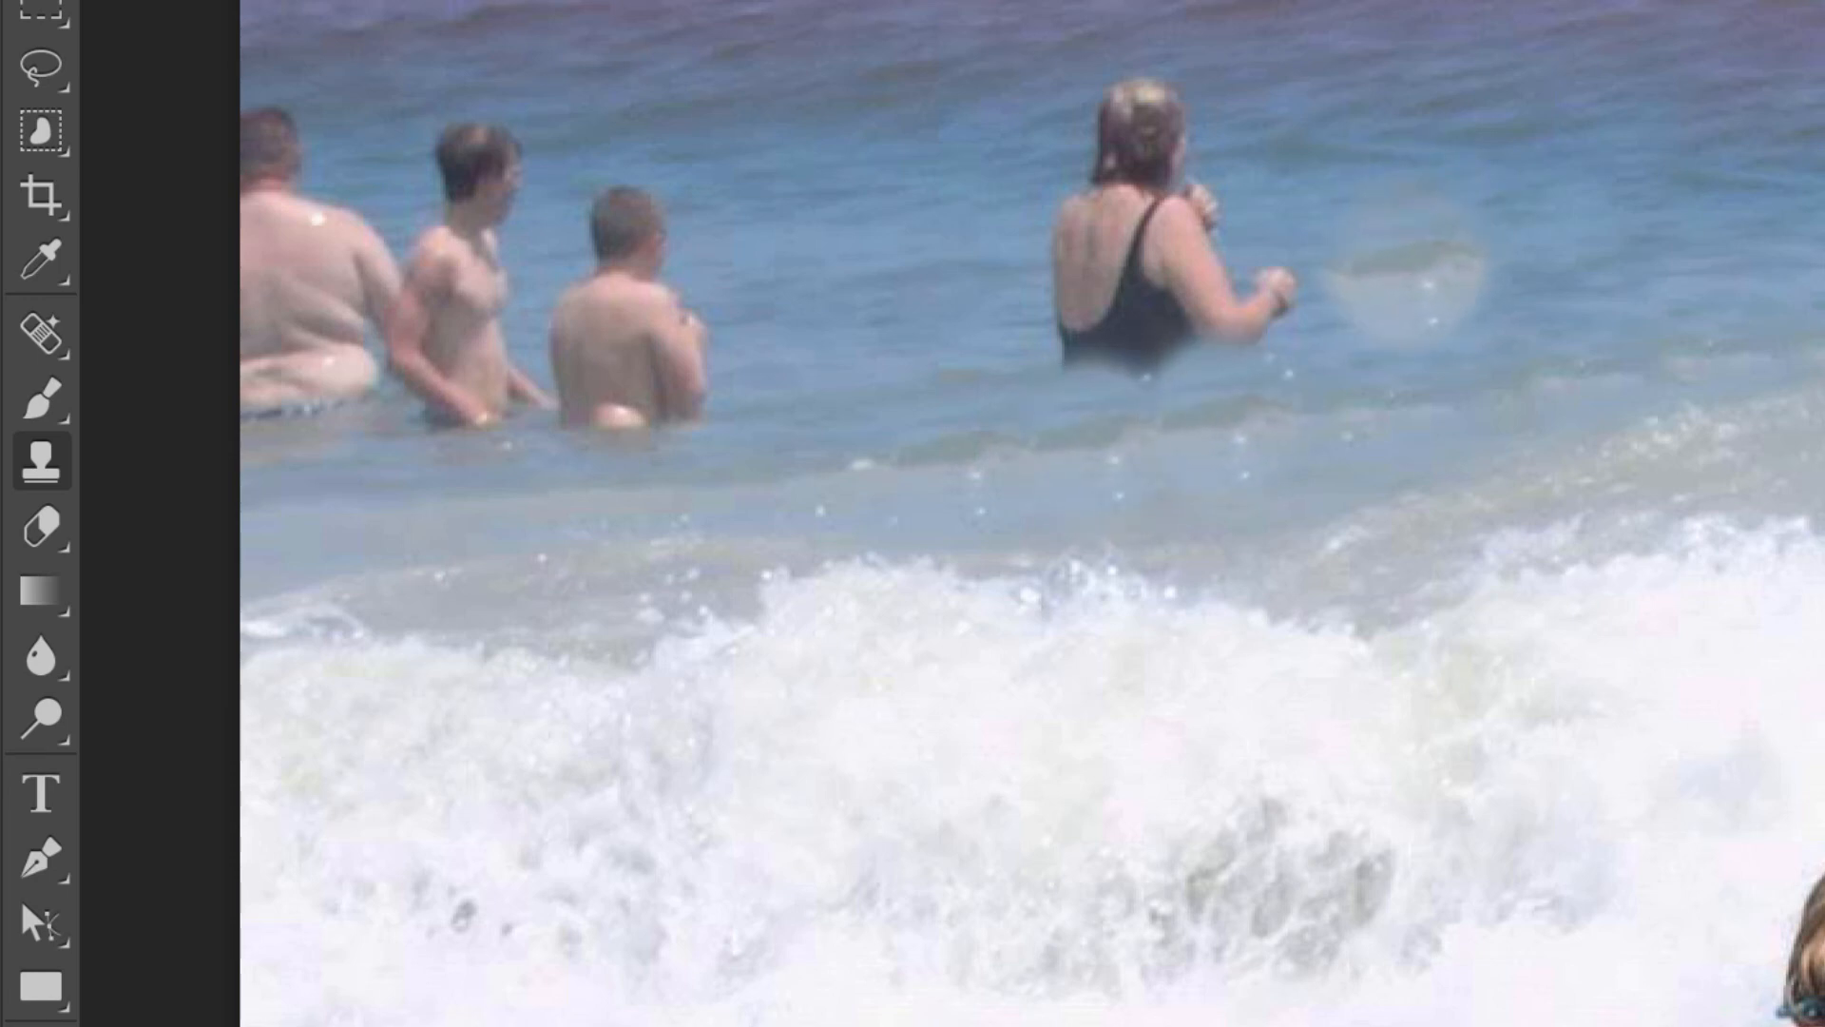
key(bracketright)
key(bracketright)
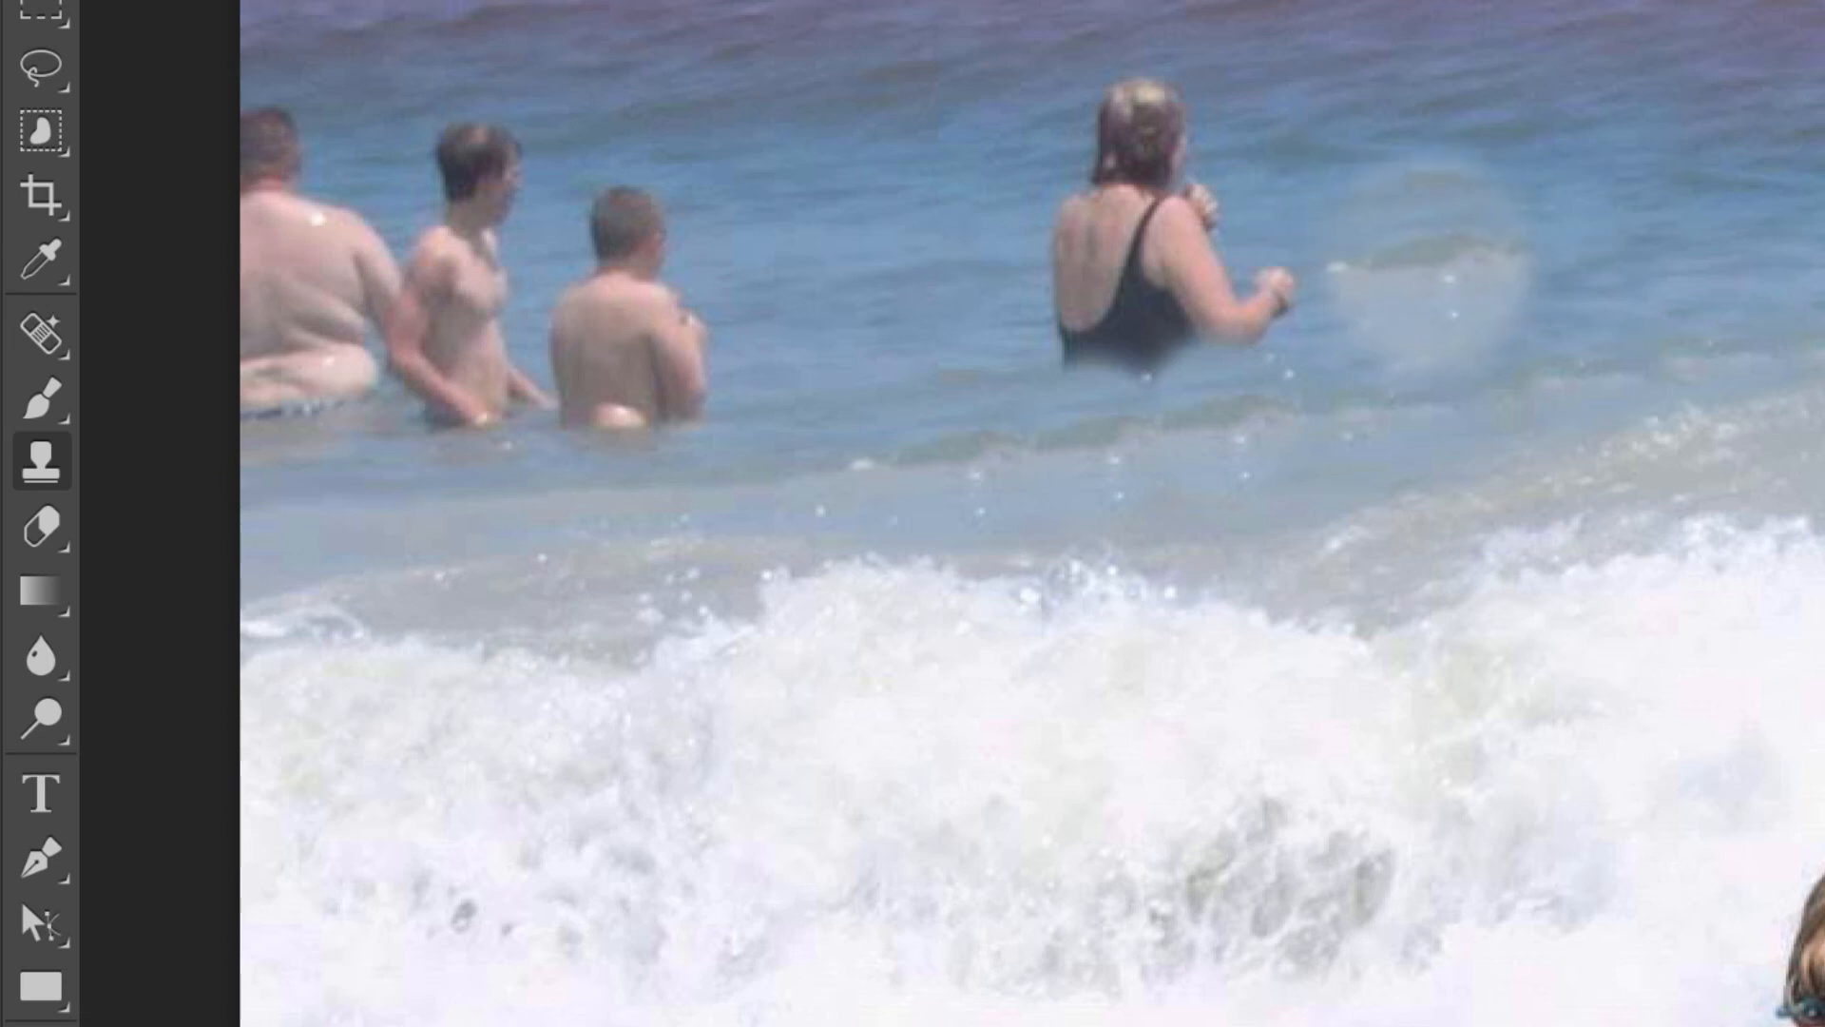
mouse_move(1283, 286)
mouse_down()
mouse_move(1179, 276)
mouse_move(1169, 314)
mouse_move(1173, 286)
mouse_move(1145, 313)
mouse_move(1141, 266)
mouse_move(1084, 352)
mouse_up()
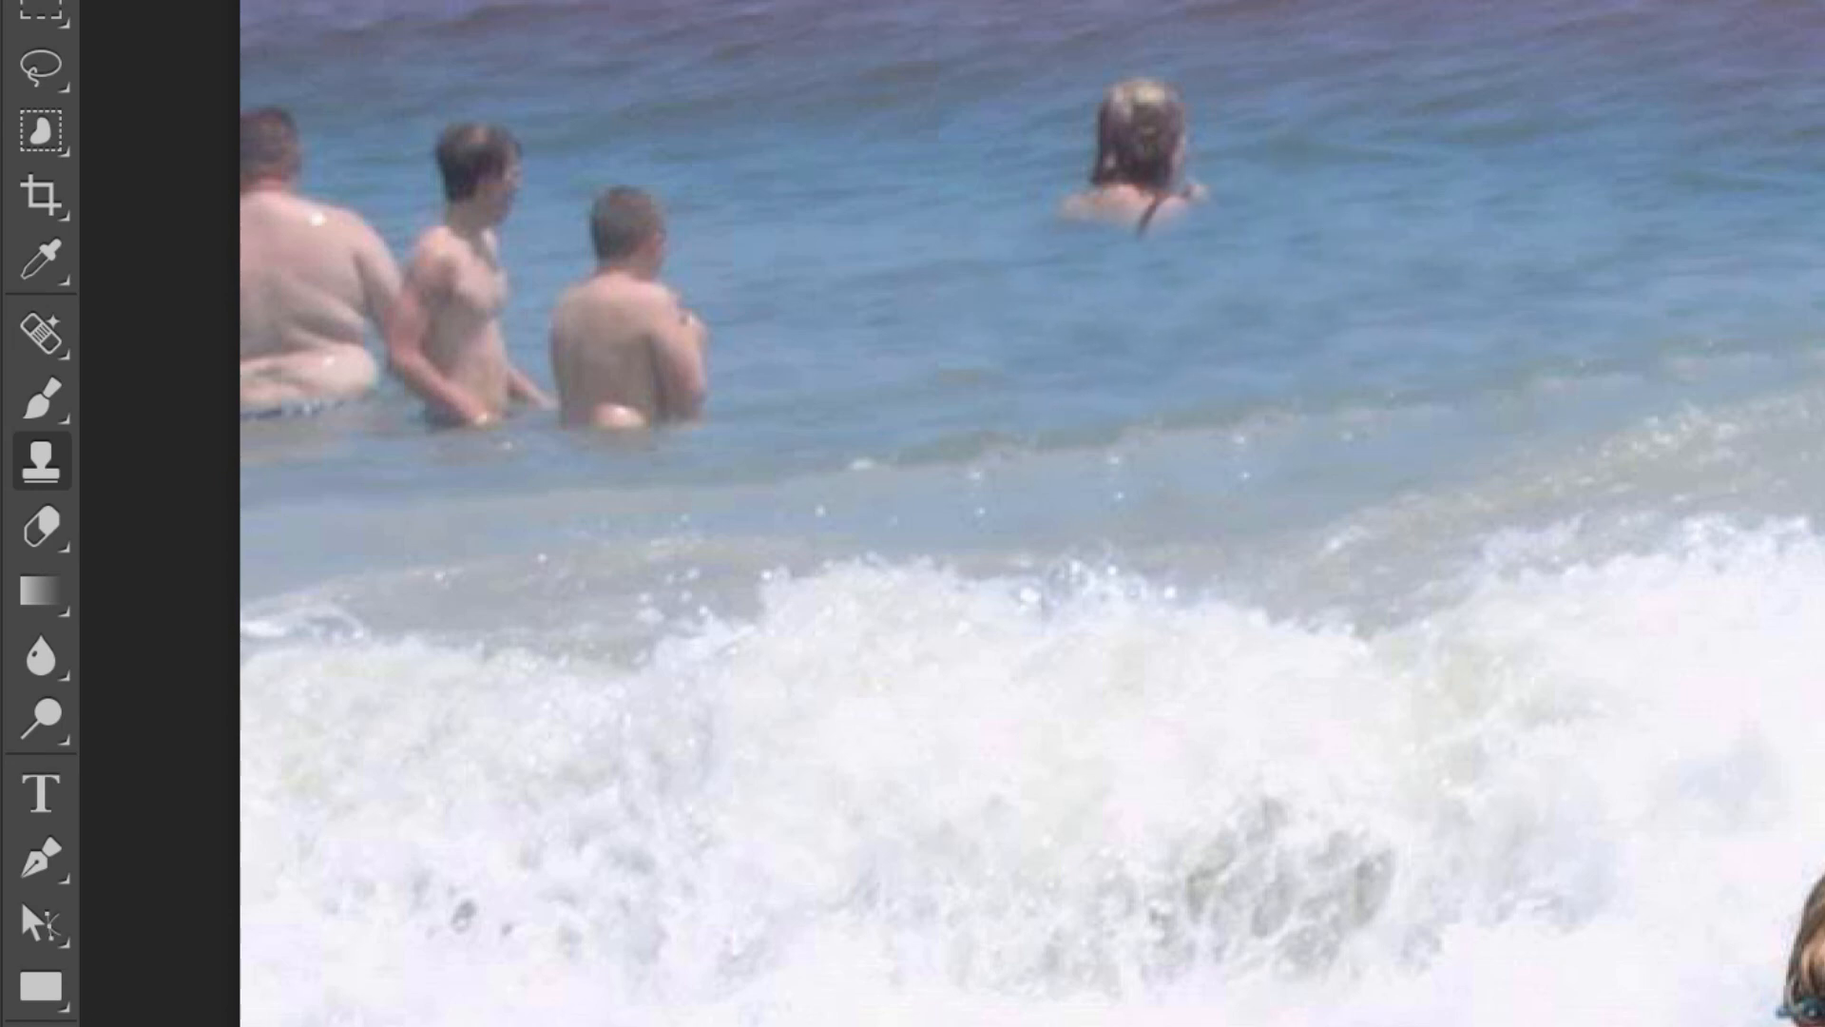
Clone blue water over the woman's head and shoulders and over the pink speck left beside them.
mouse_move(1226, 162)
mouse_down()
mouse_move(1388, 104)
mouse_move(1141, 133)
mouse_move(1126, 204)
mouse_up()
key(ctrl+z)
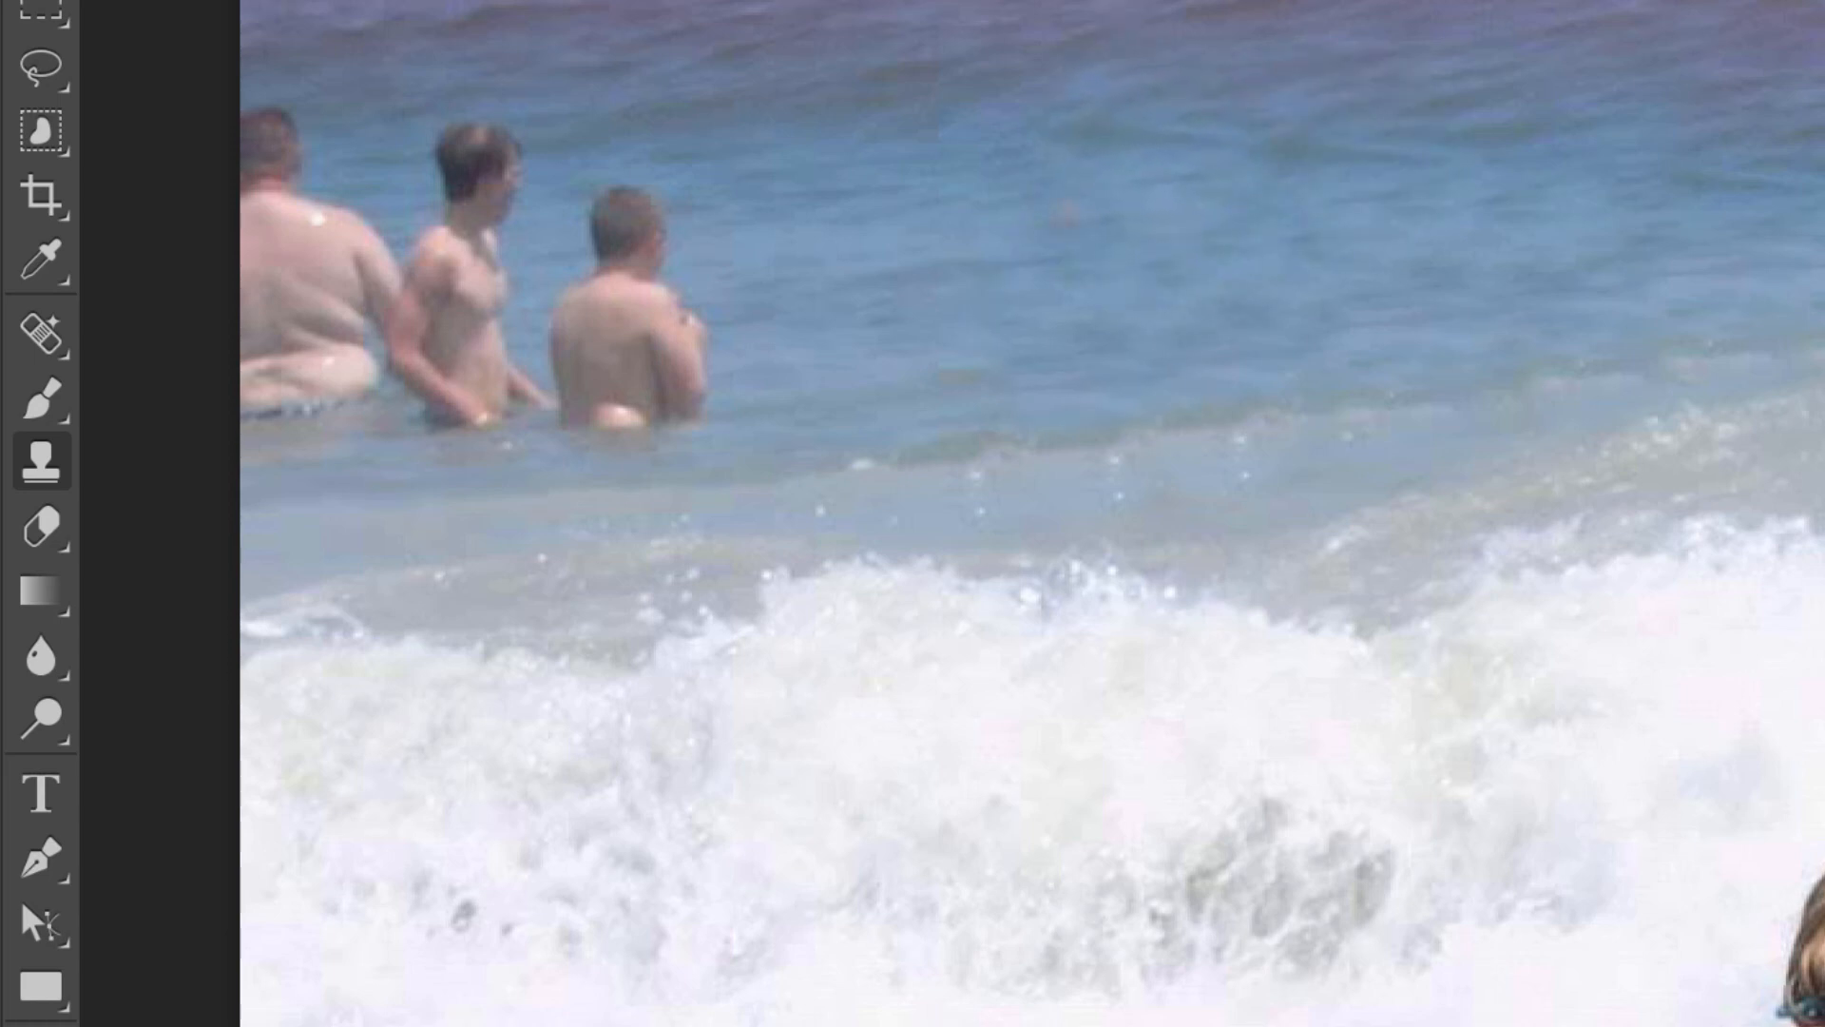
drag(1149, 131, 1067, 204)
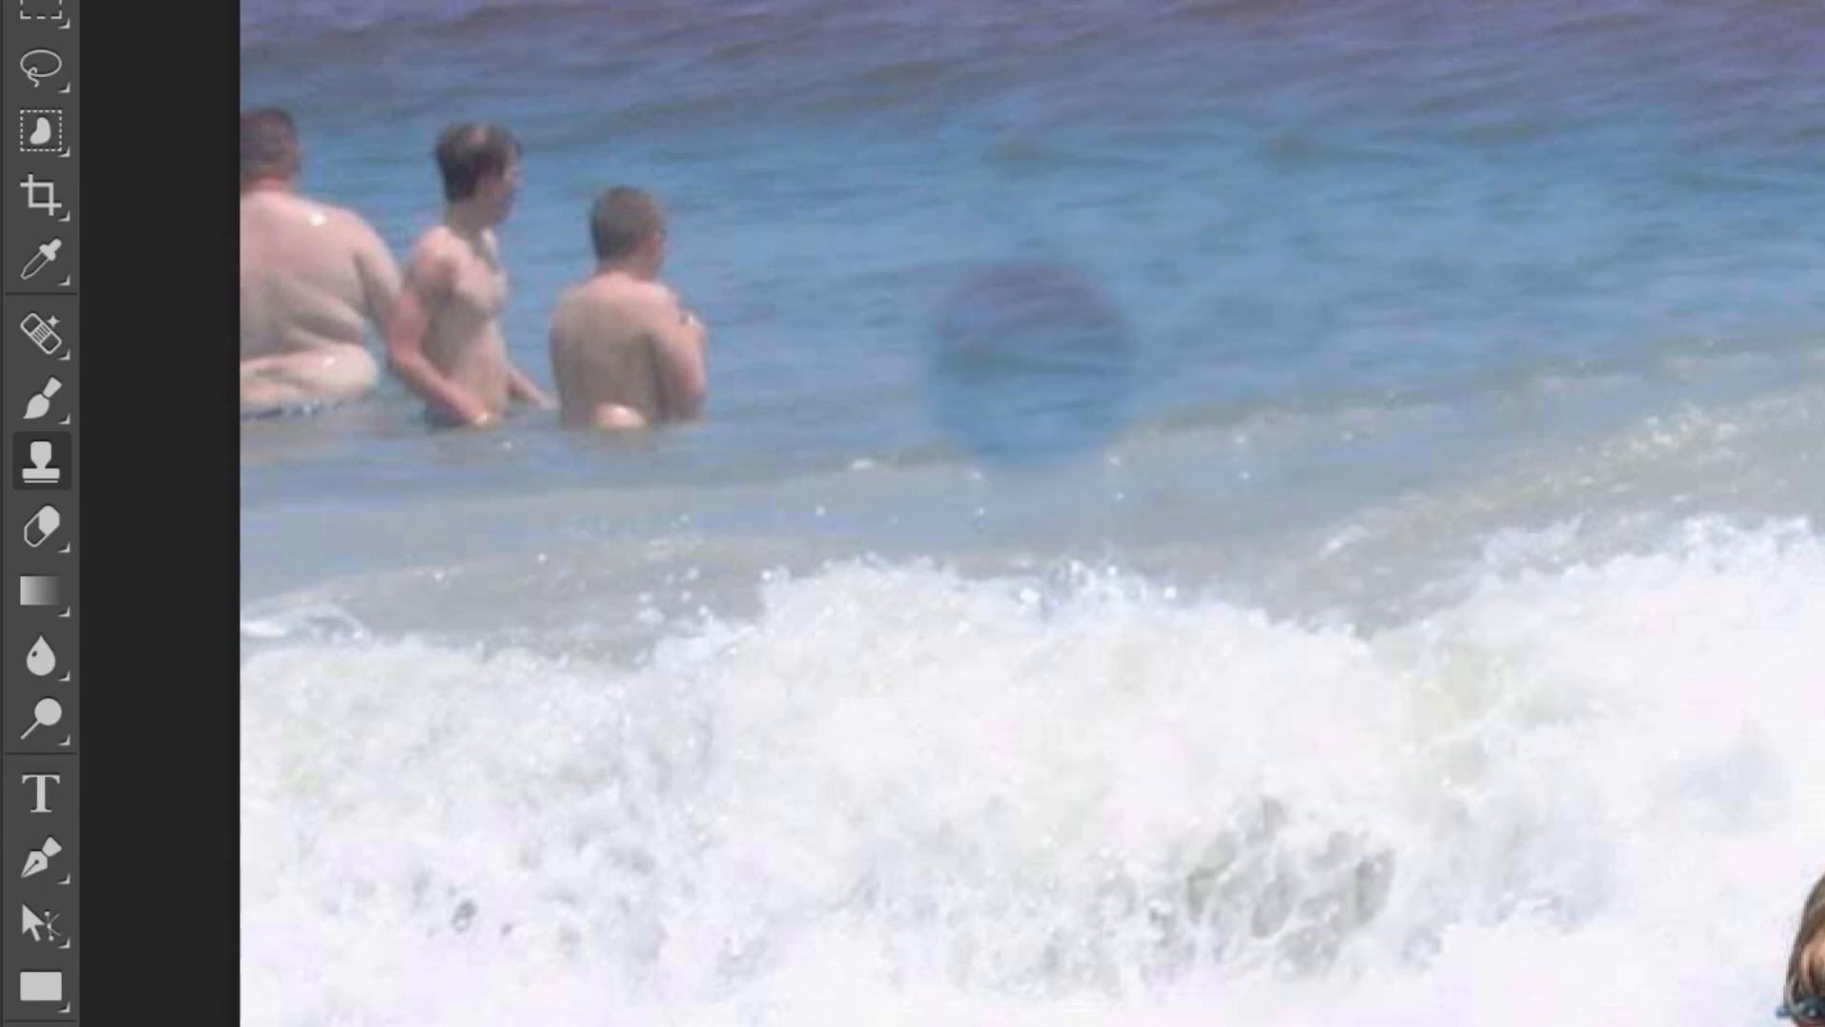
Enlarge the clone brush to 175, sample open blue water beside the boy and clone it over the three male bathers.
drag(1027, 367, 1454, 379)
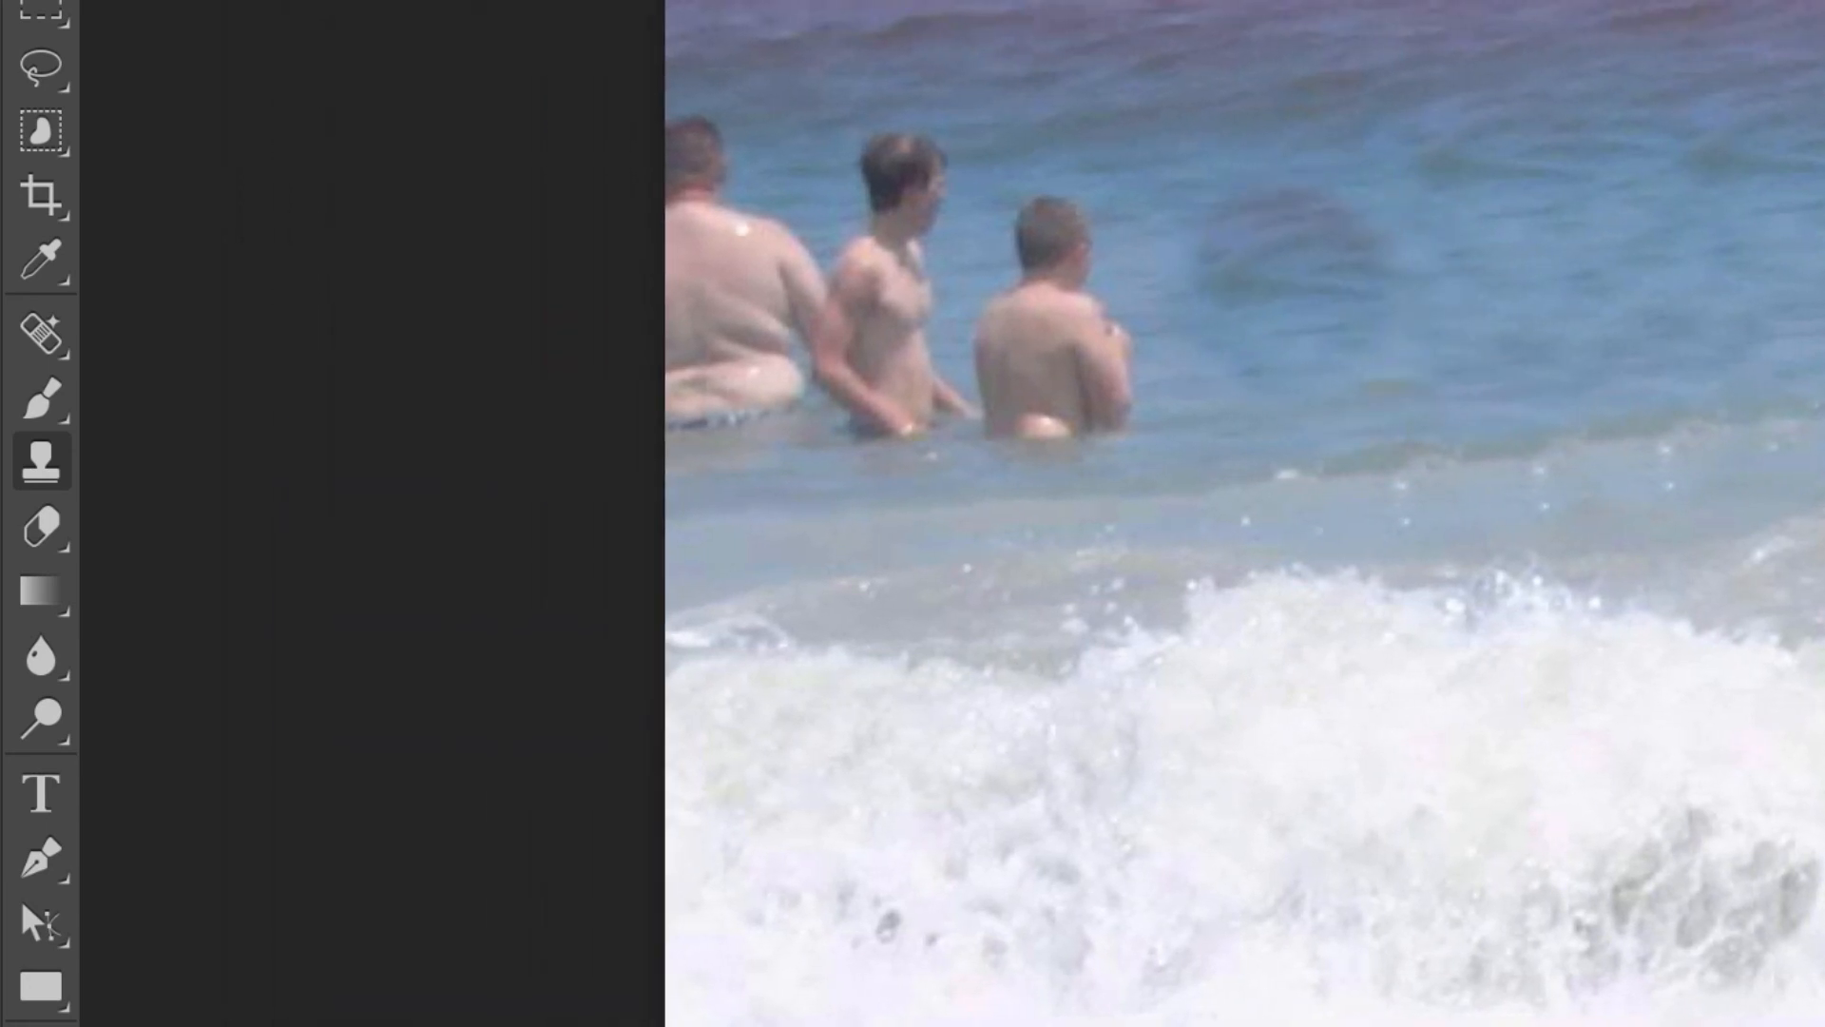
key(bracketright)
key(bracketright)
key(bracketright)
key(bracketright)
key(bracketright)
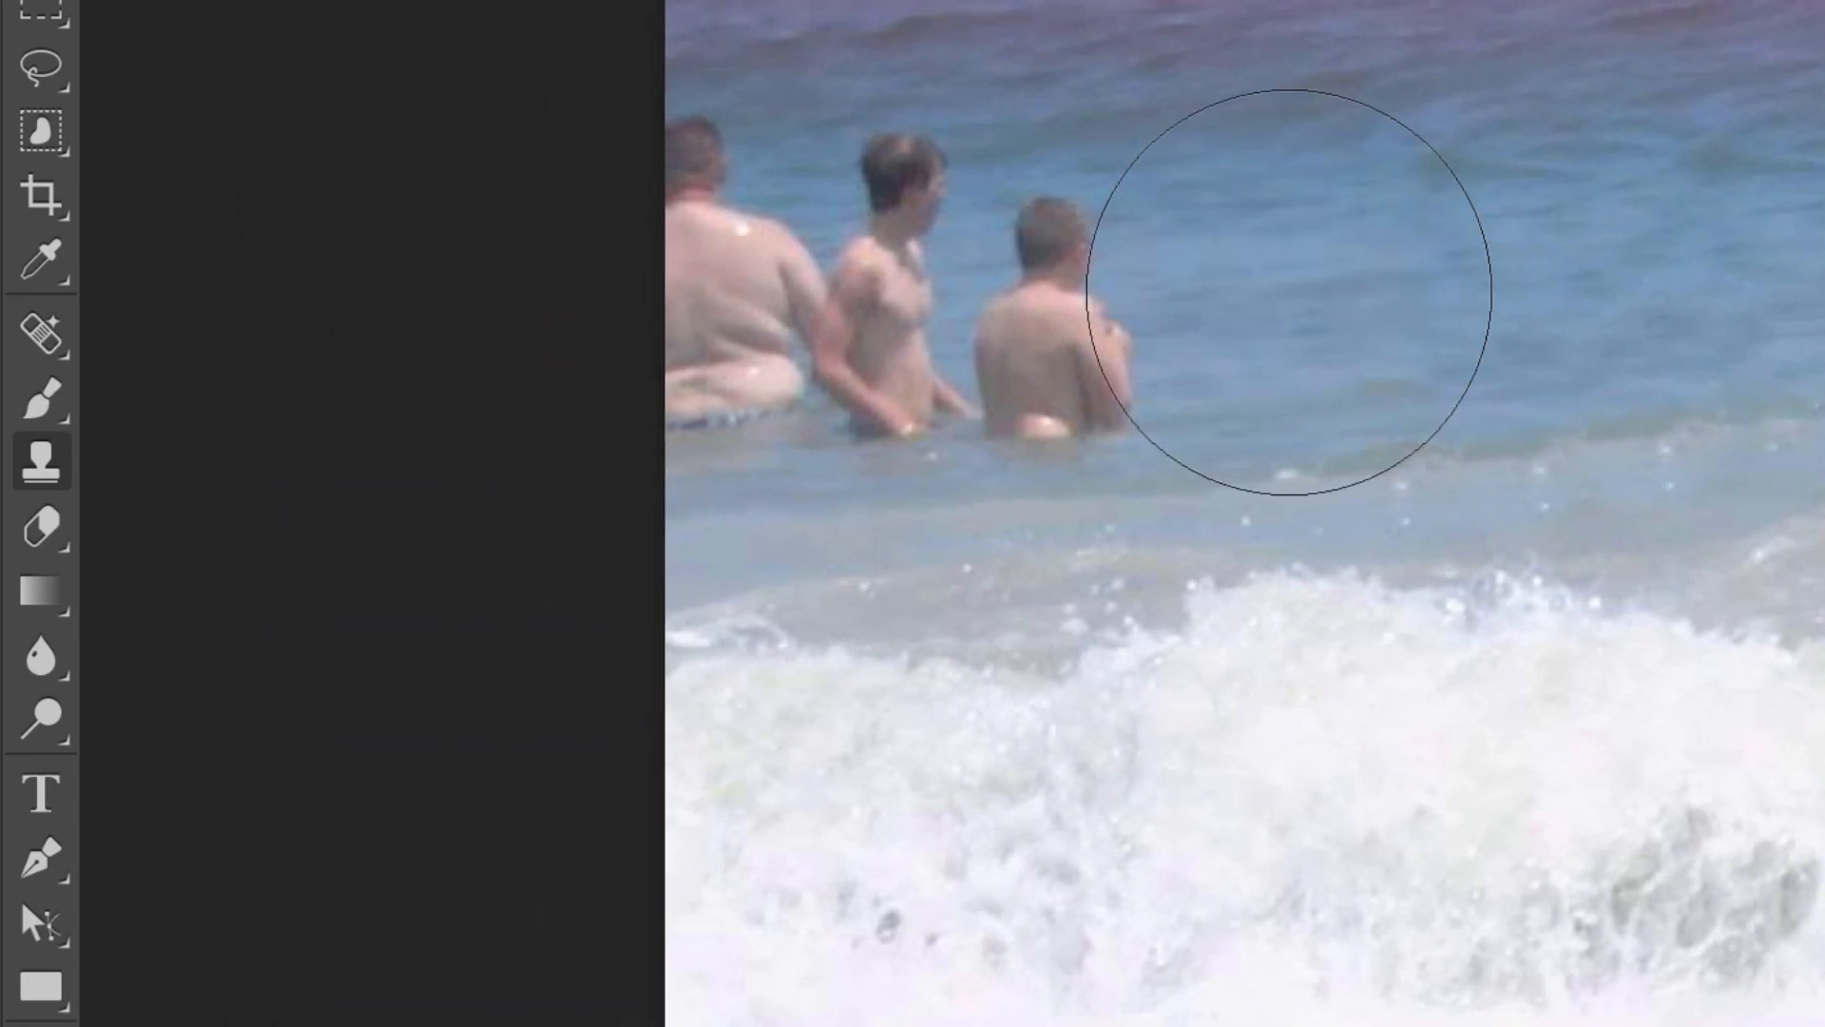
alt+click(1337, 268)
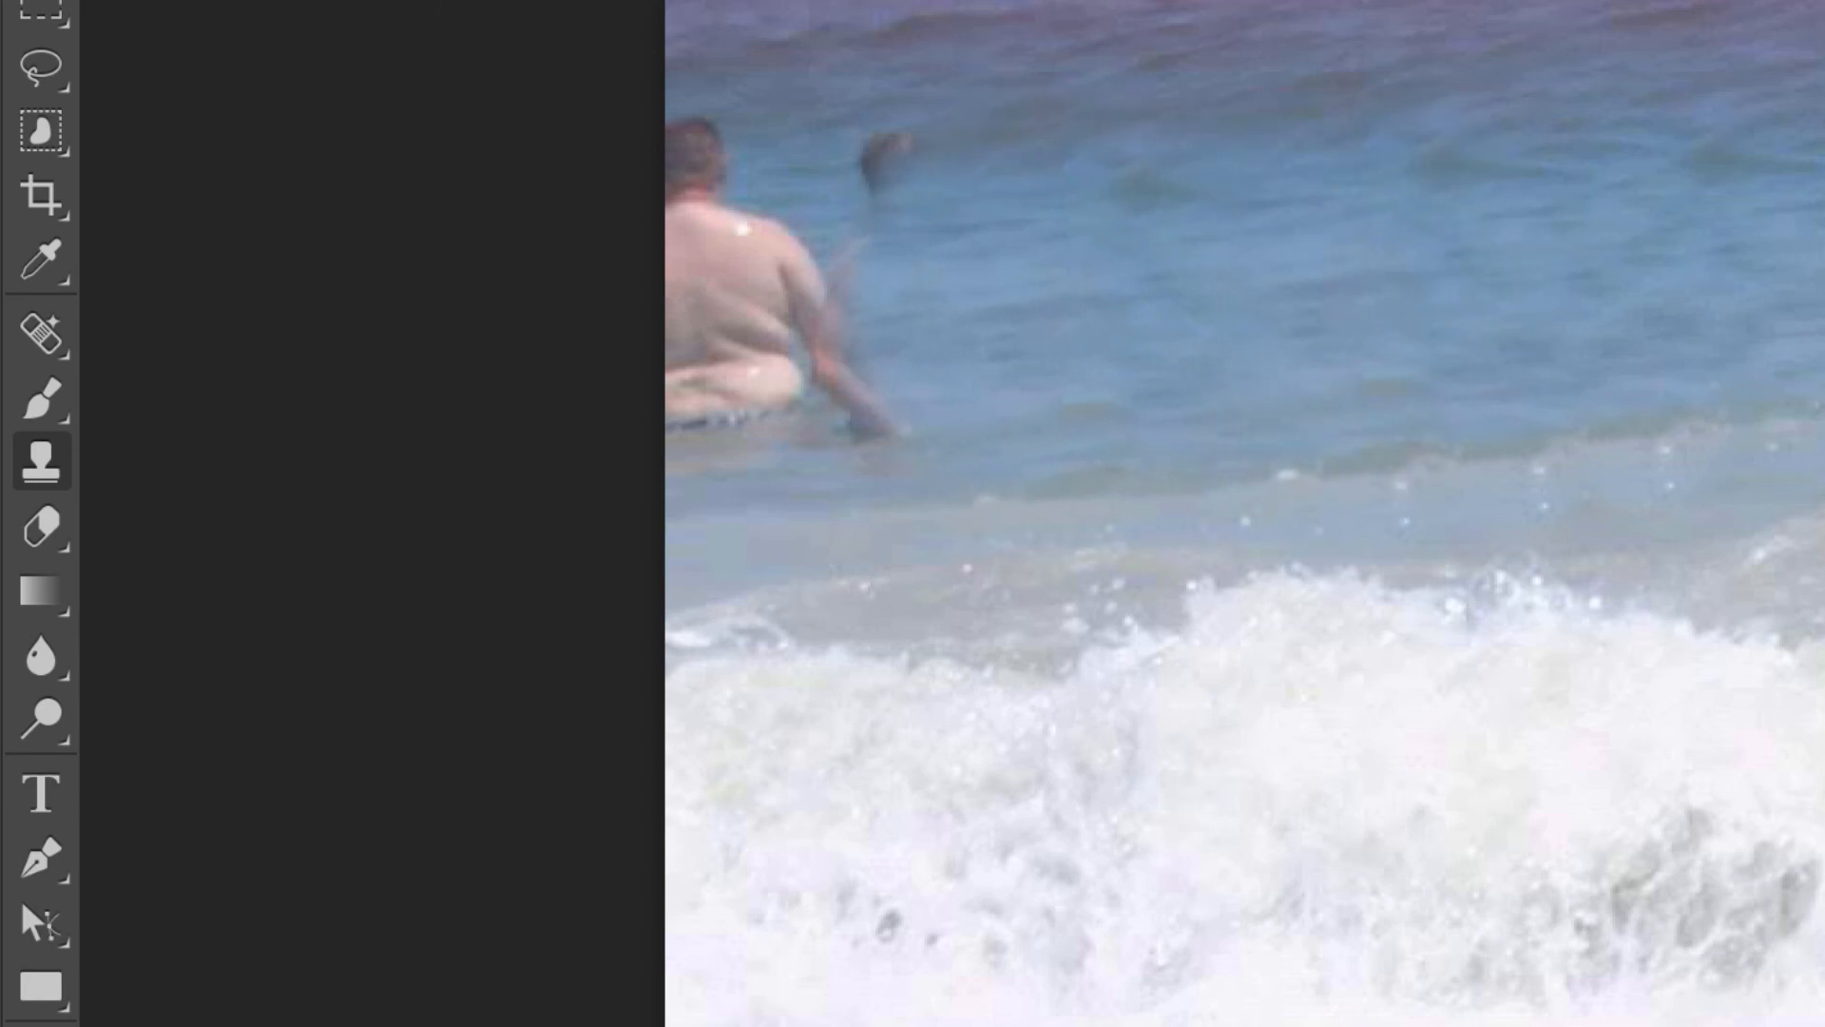
drag(1027, 294, 761, 252)
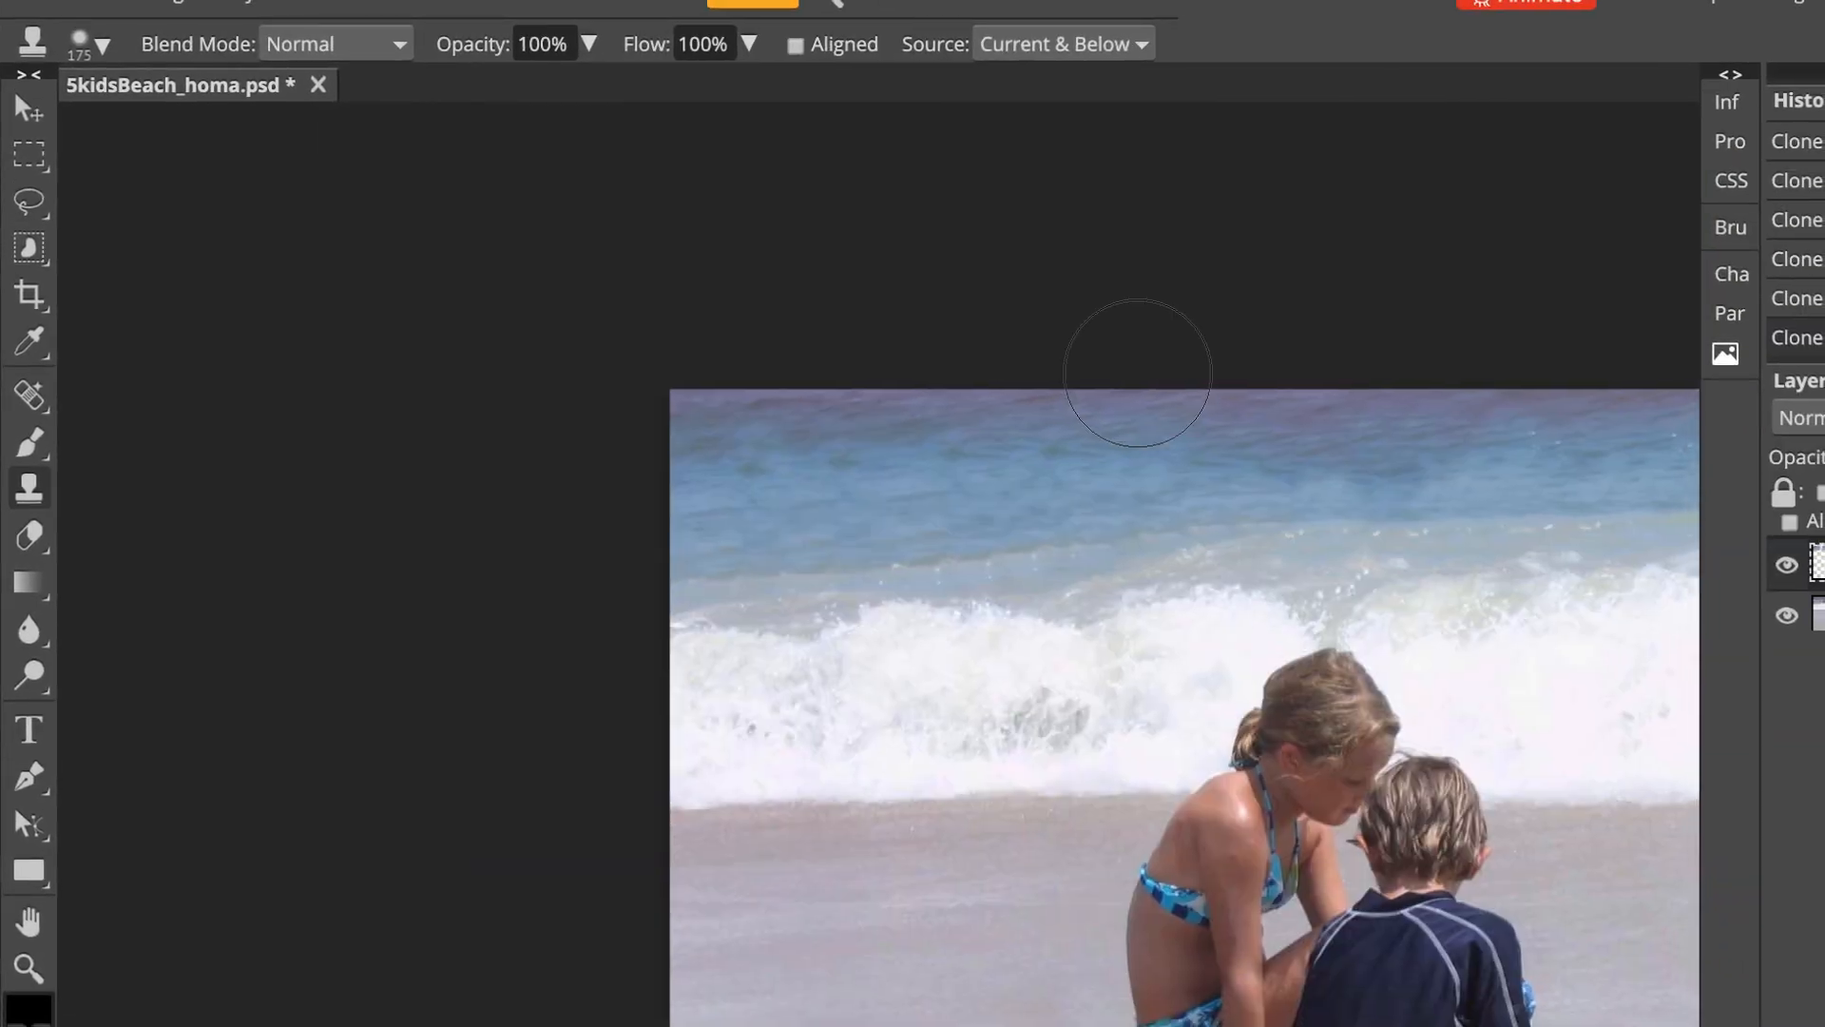
Look over the whole photo, from the waves to the wet sand, for traces of the removed people.
scroll(1138, 372, right, 2)
scroll(1138, 373, down, 3)
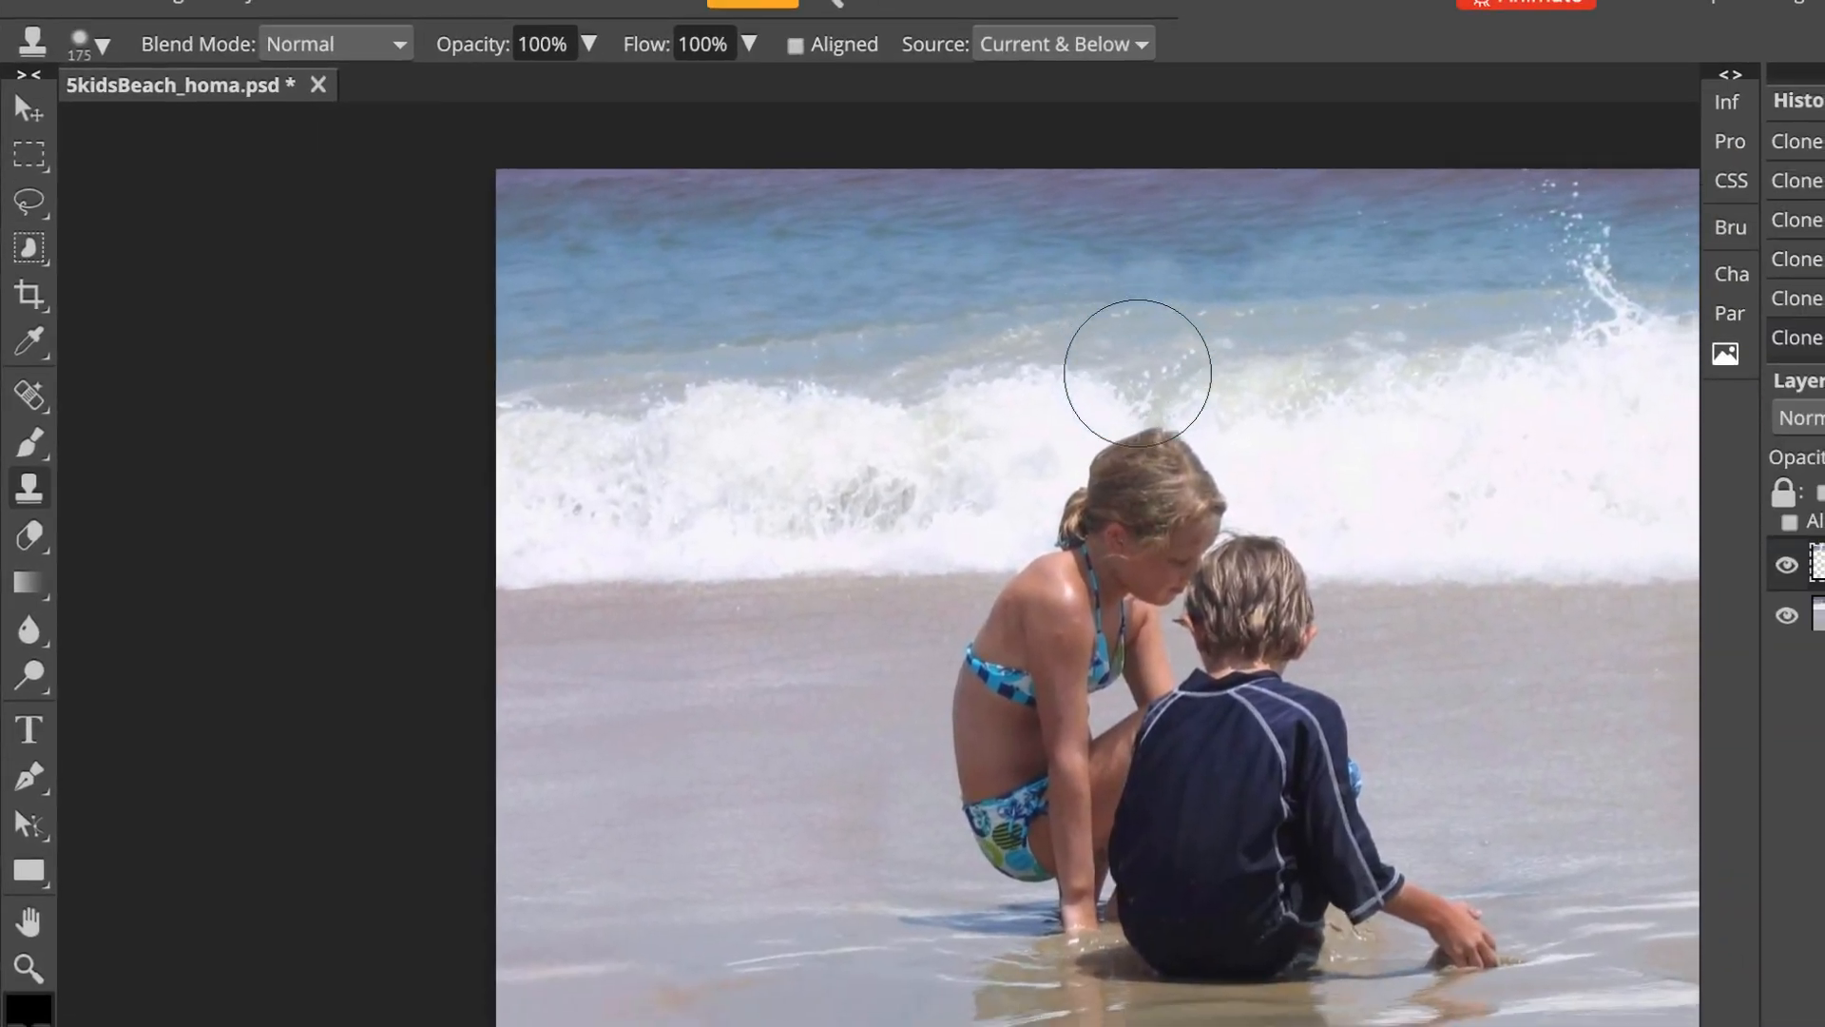
scroll(1138, 373, right, 5)
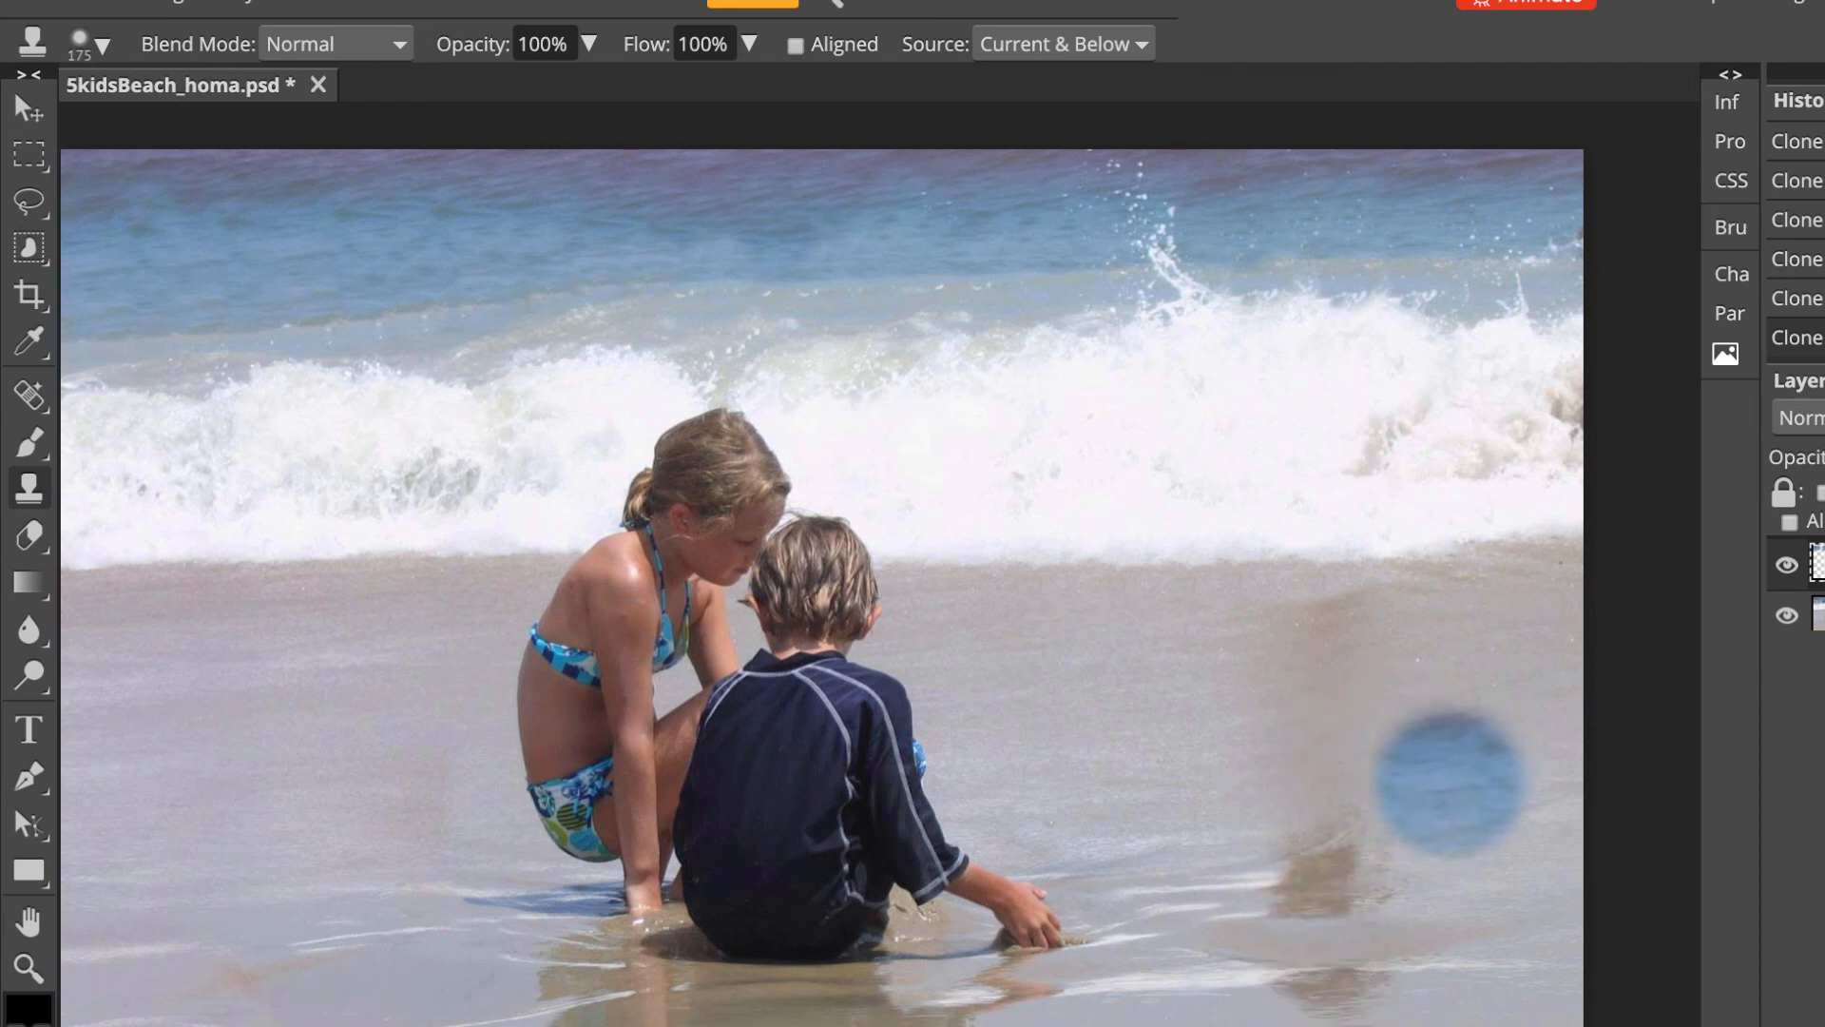
scroll(1330, 736, down, 2)
scroll(1331, 737, left, 2)
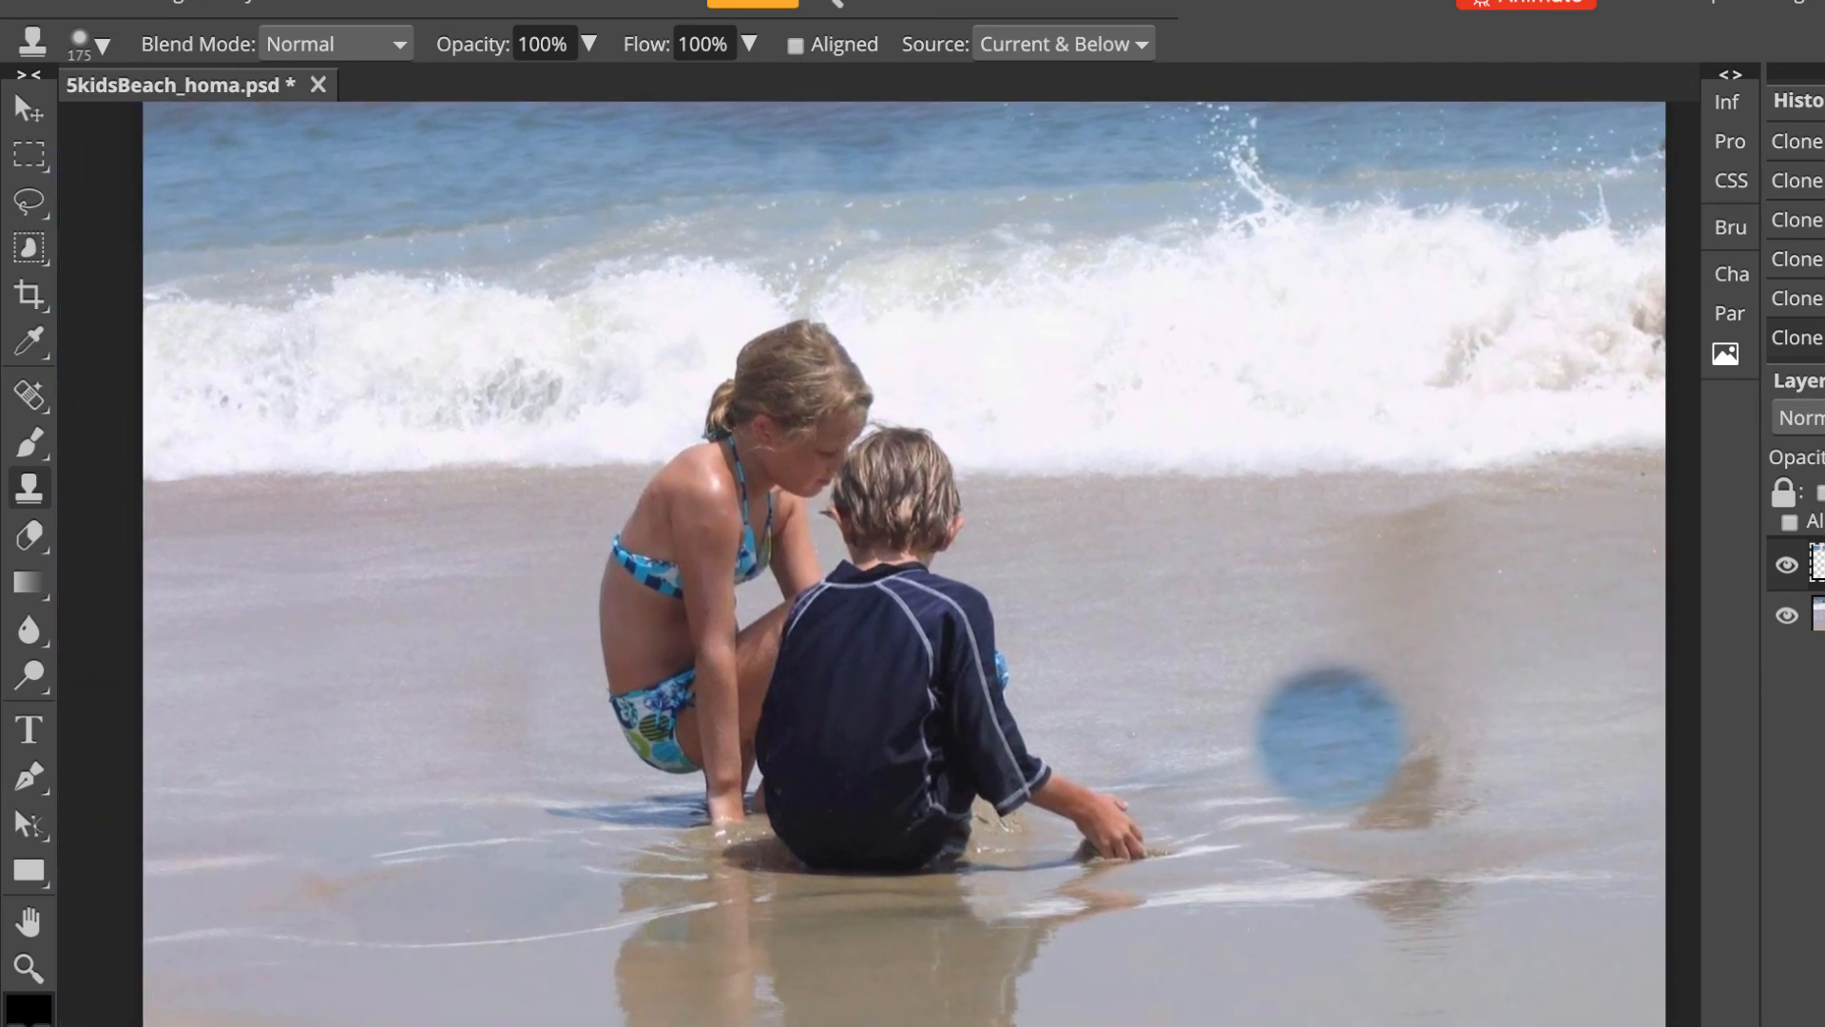
scroll(1331, 736, up, 2)
scroll(1331, 736, left, 1)
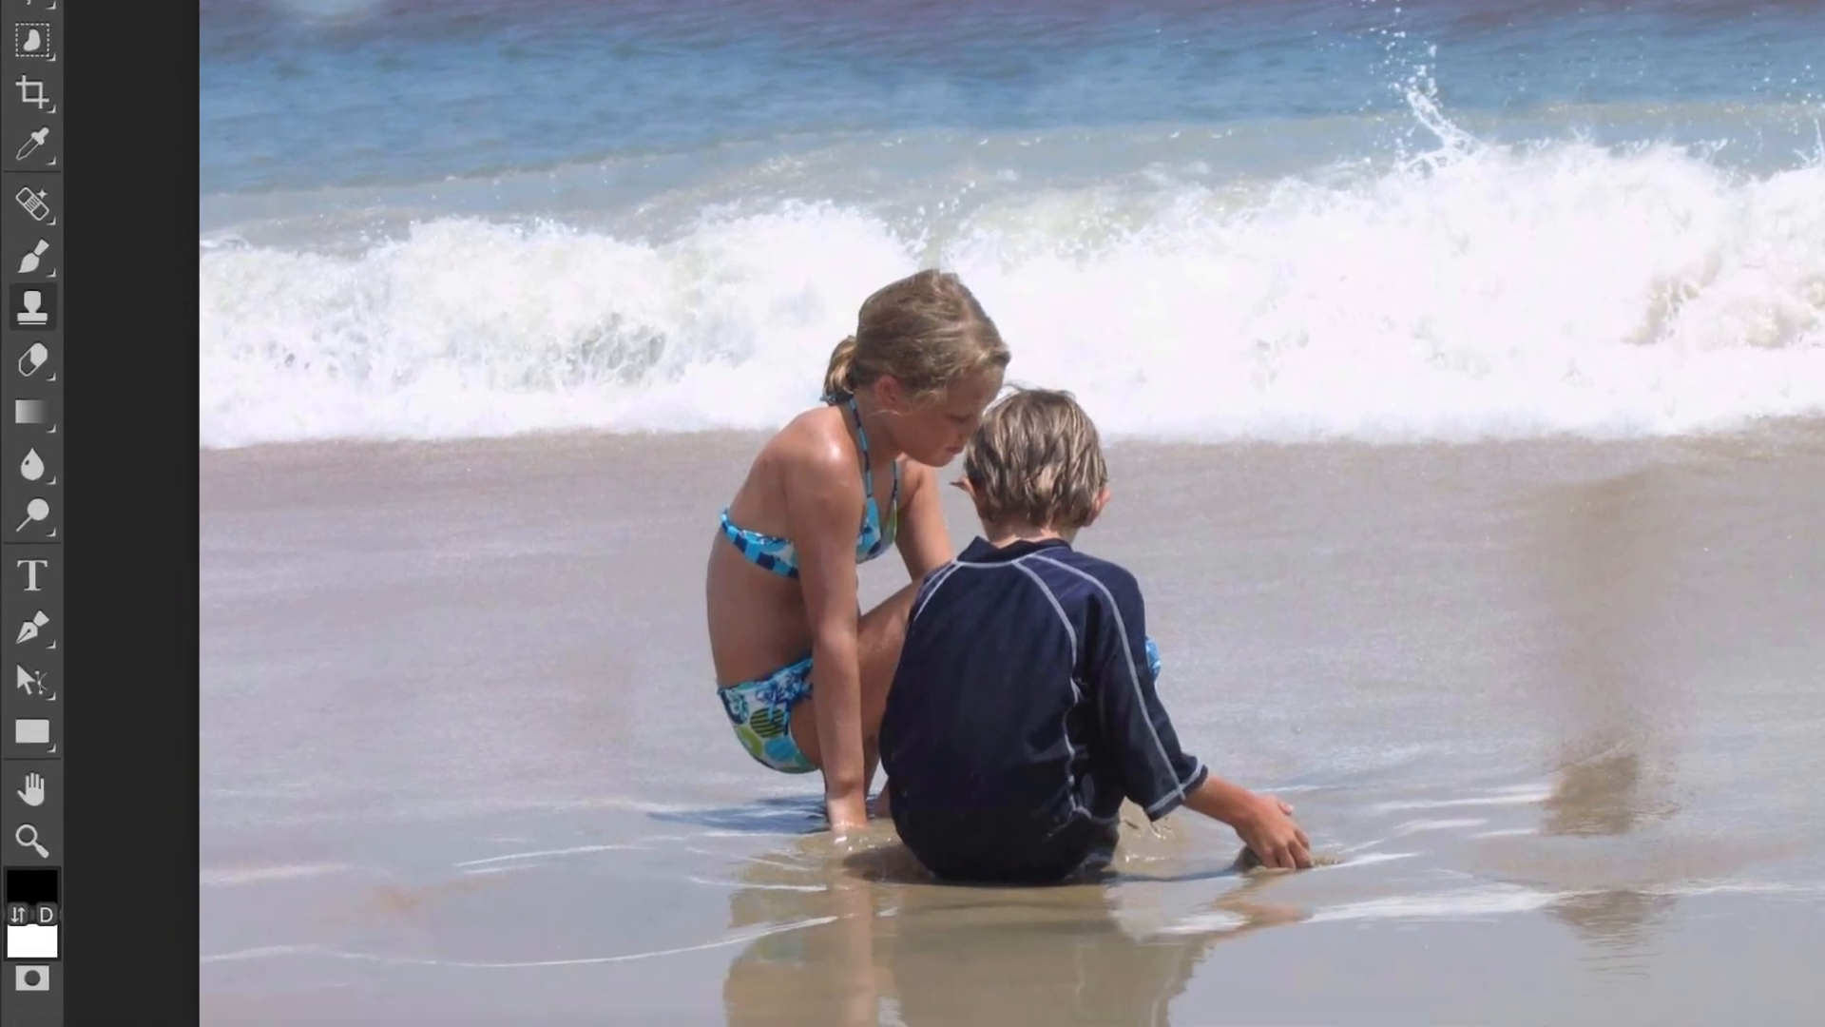
Save the retouched beach photo as a PSD.
click(30, 1)
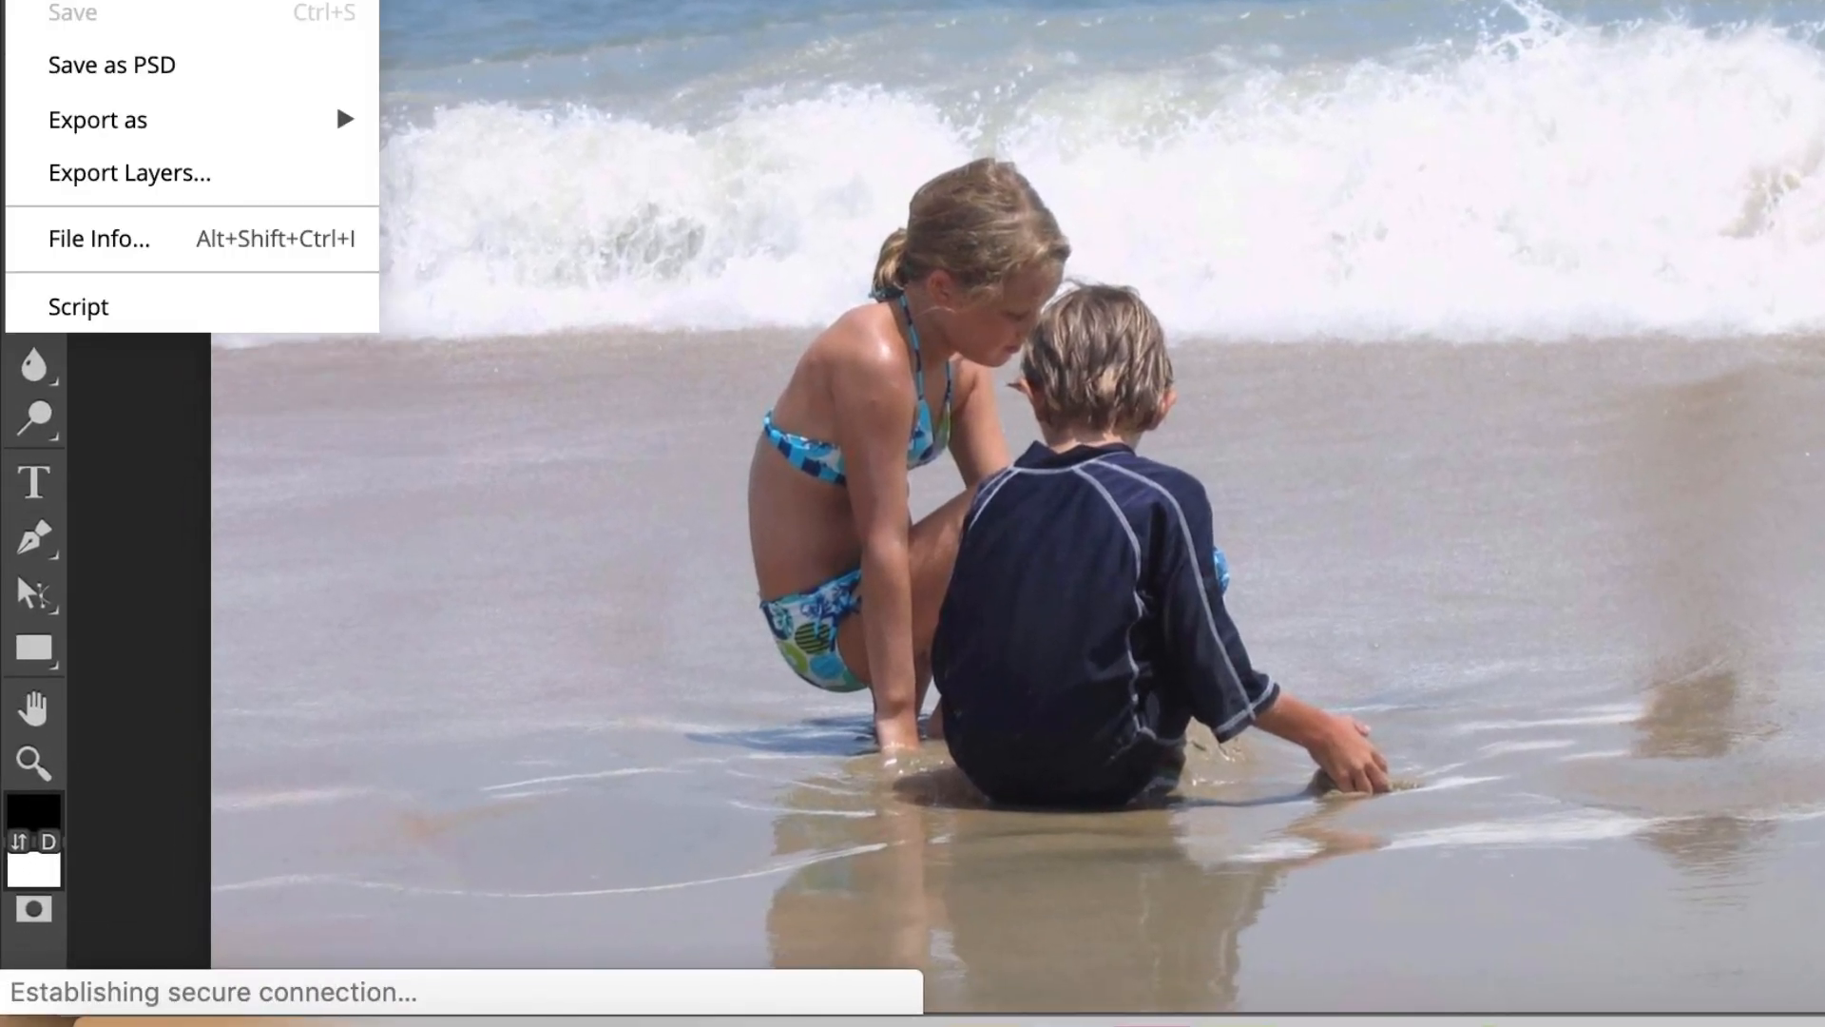
click(156, 65)
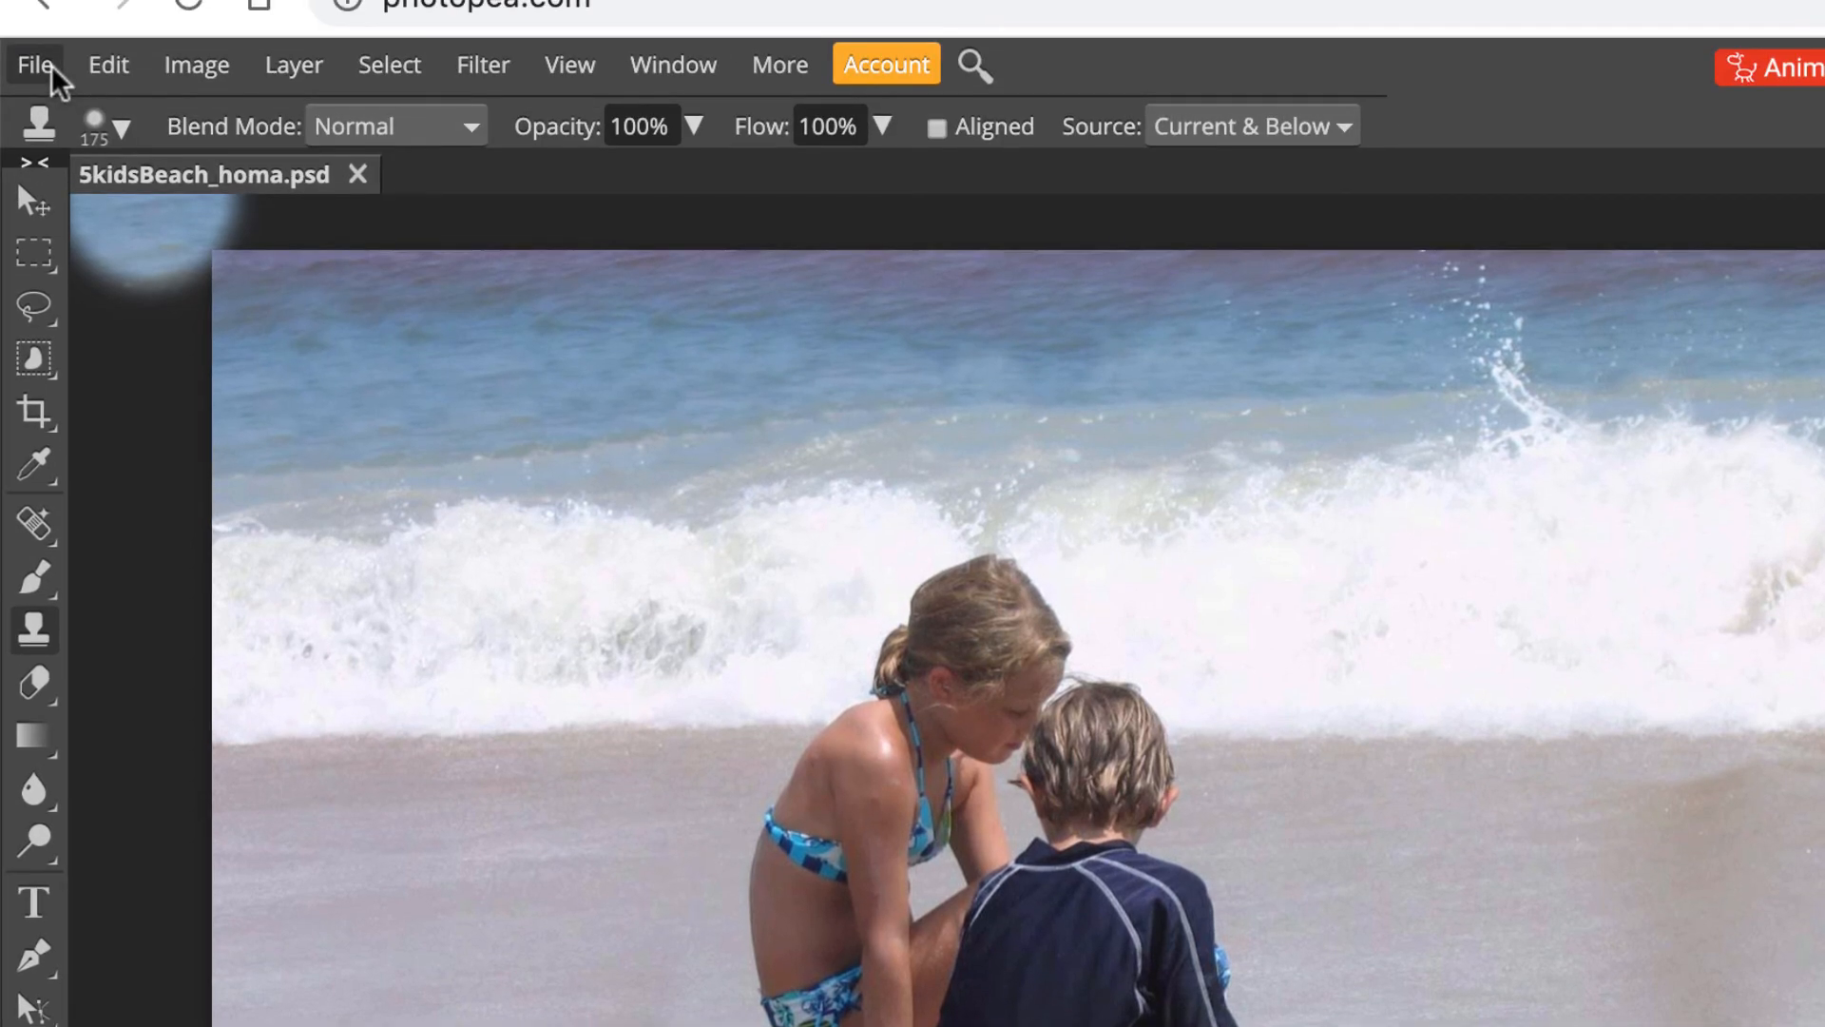
Export the photo as a JPG with a width of 400 px.
click(38, 64)
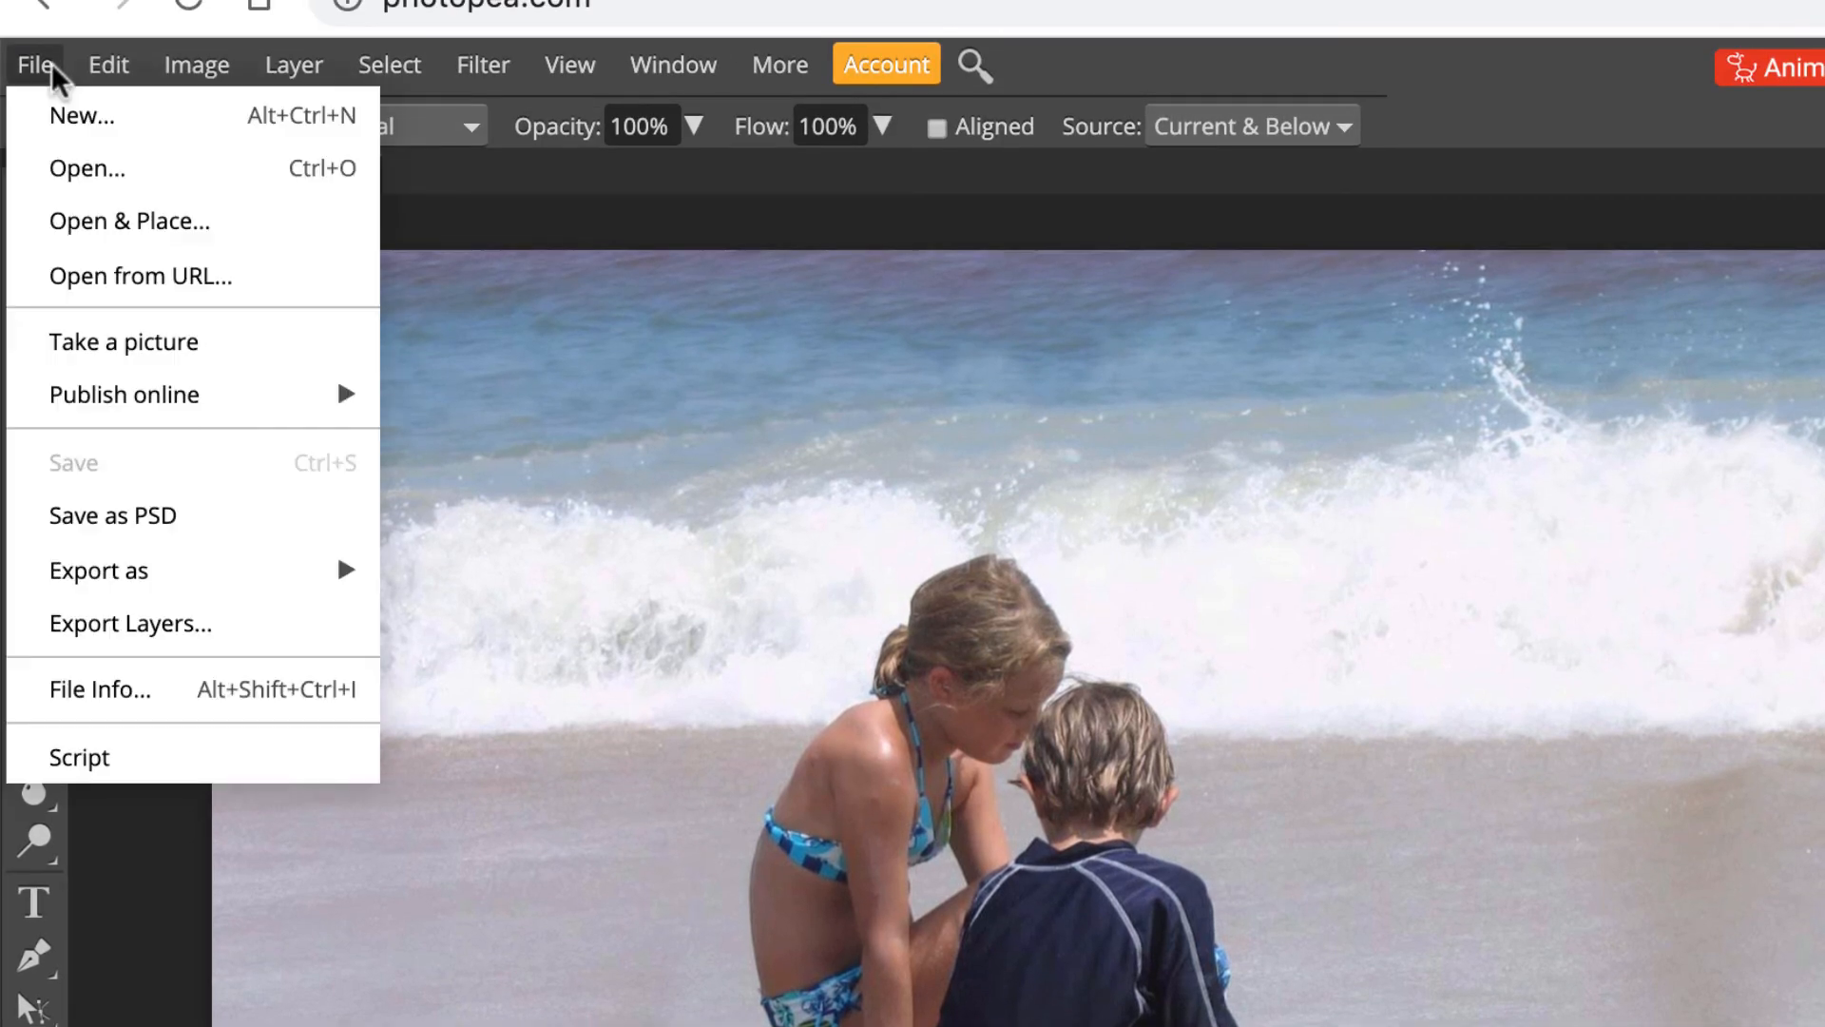
mouse_move(137, 559)
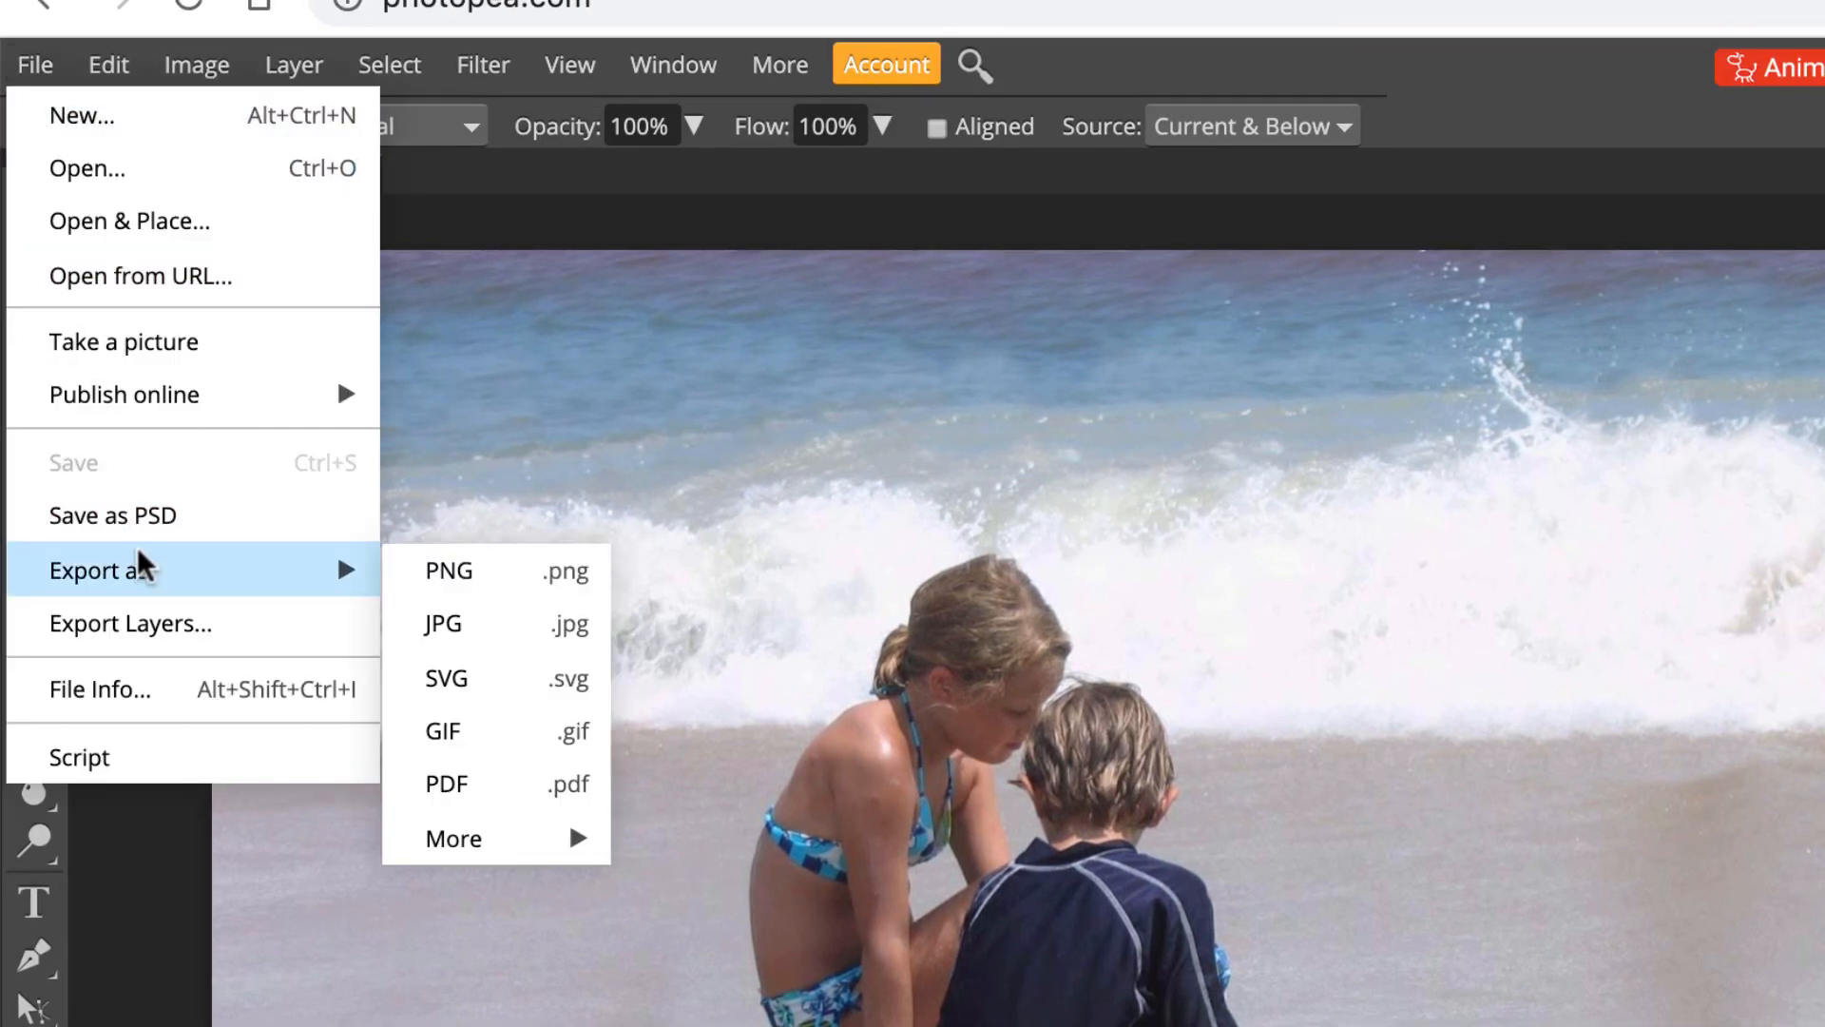
click(487, 627)
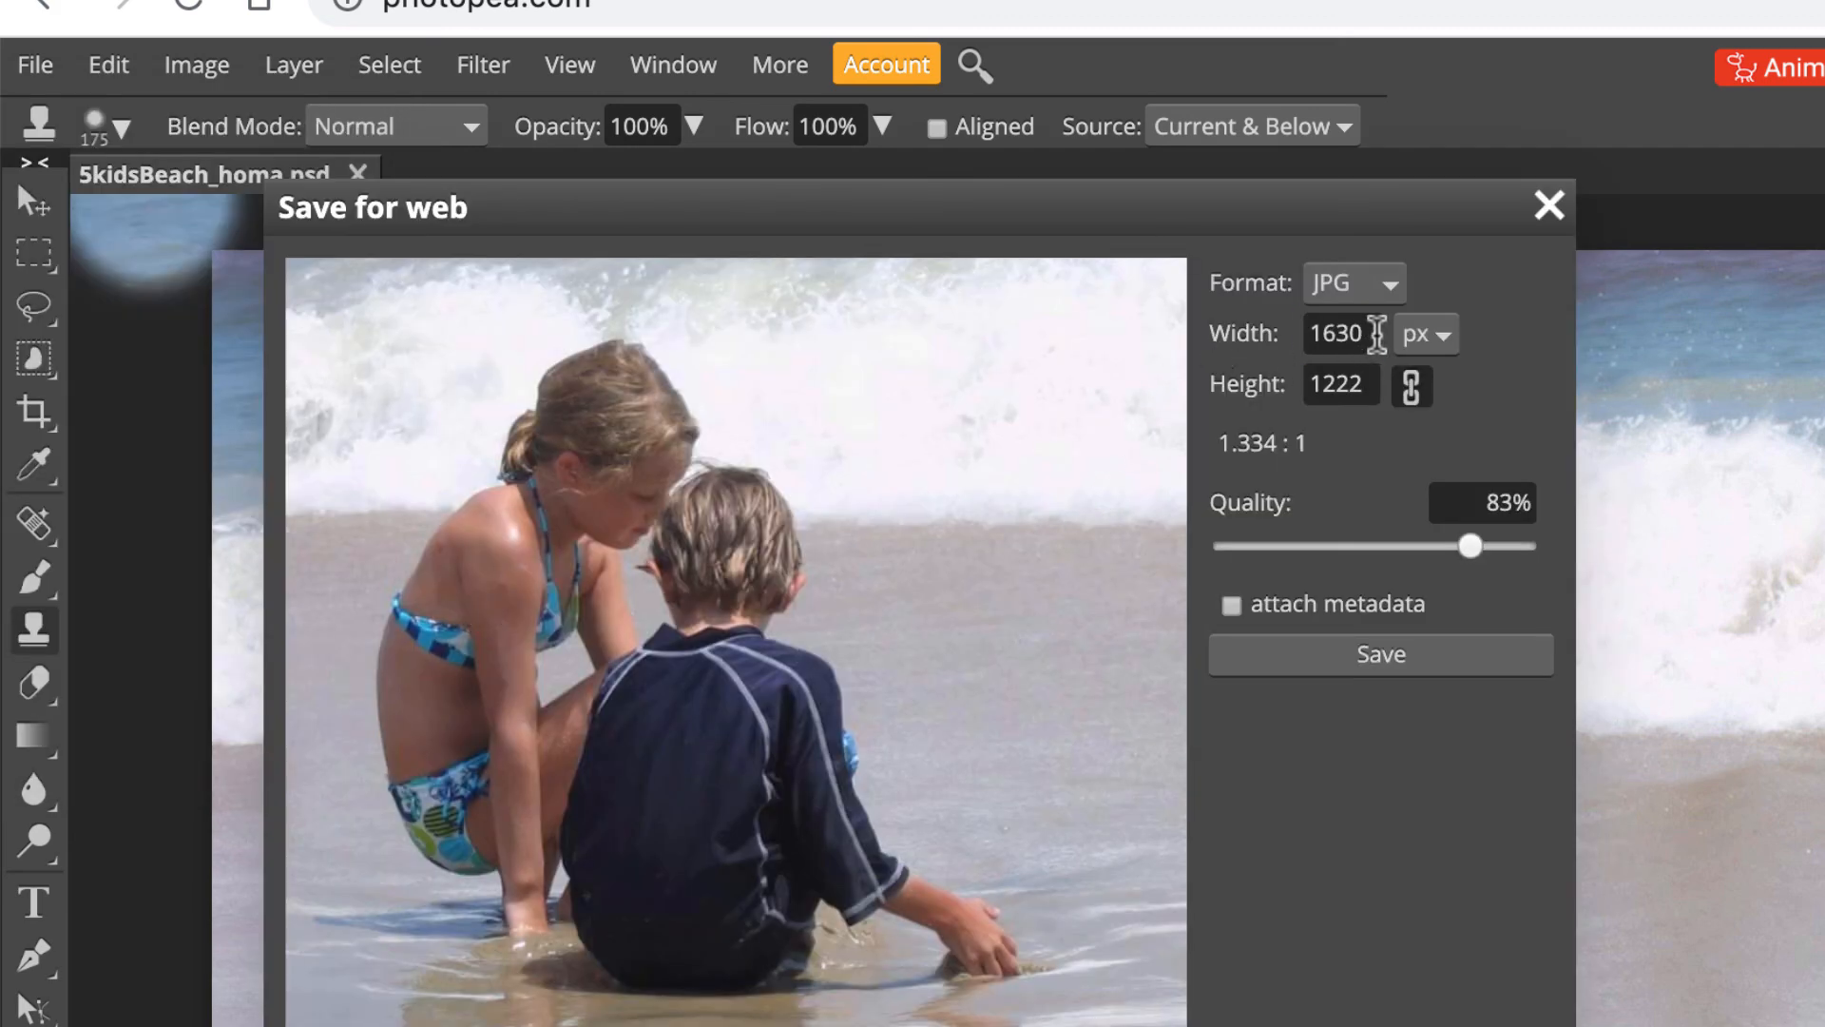
double_click(1376, 334)
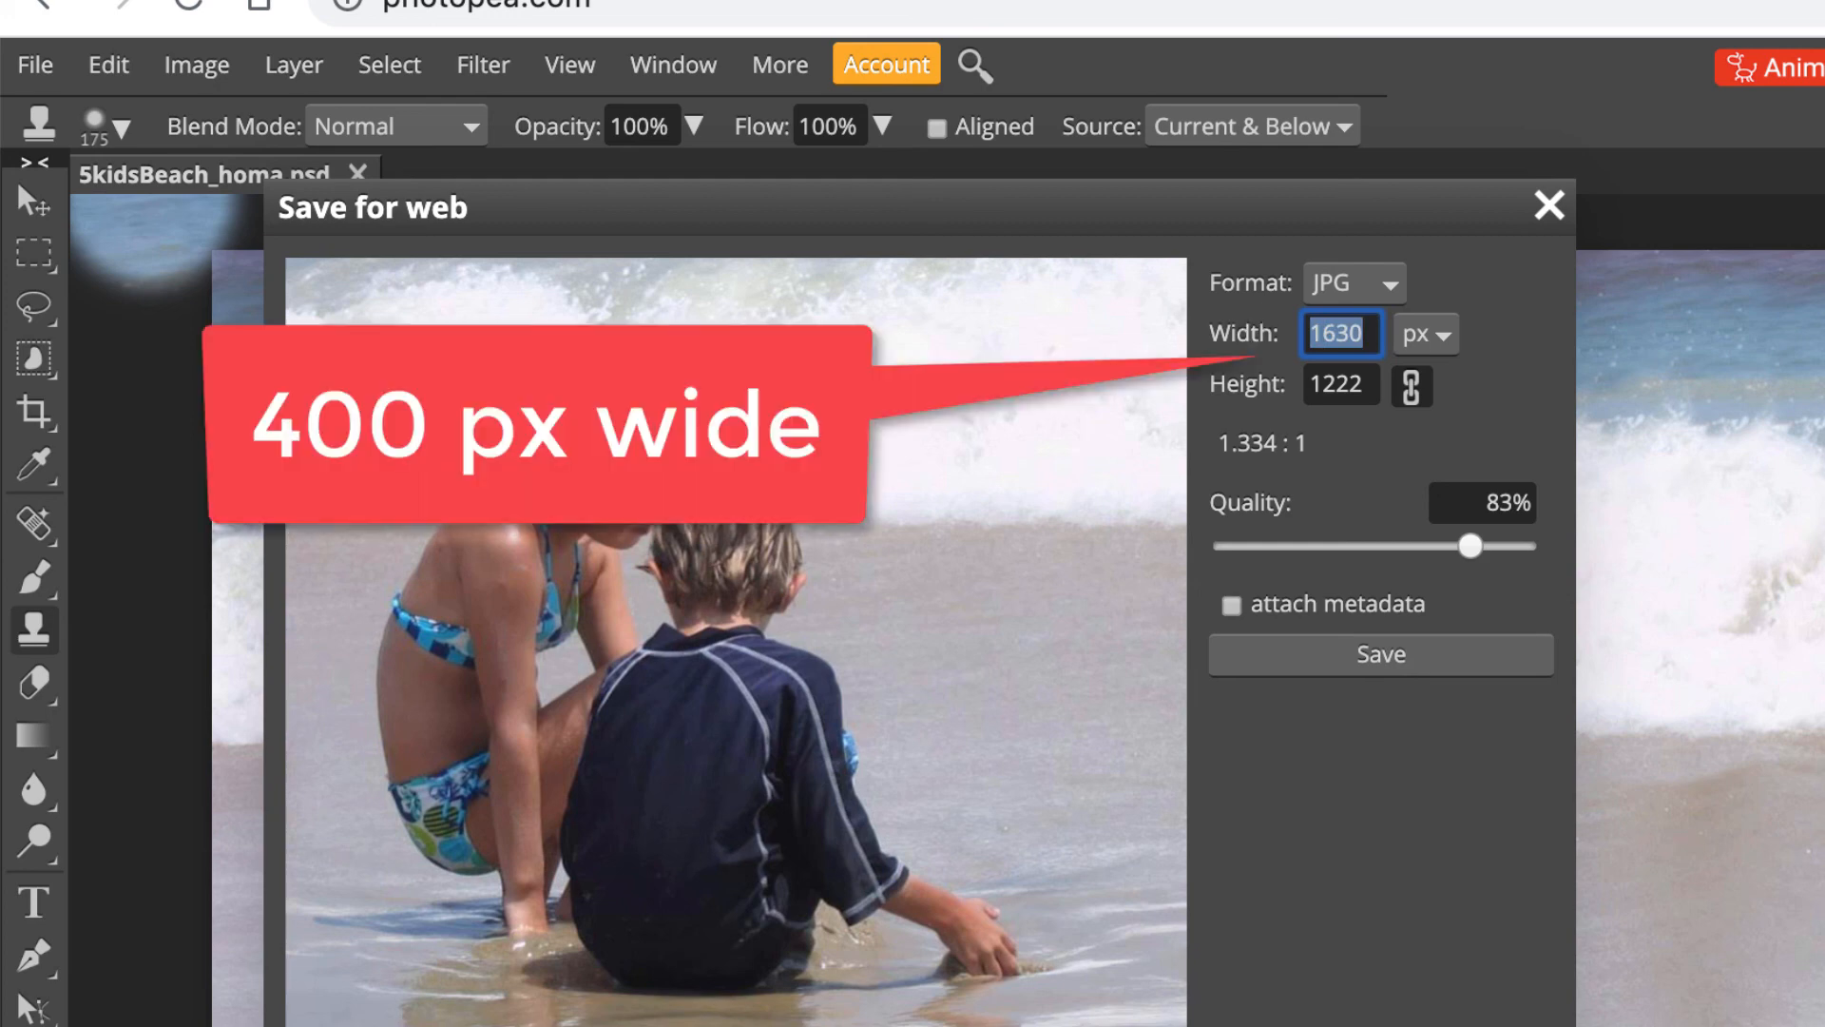
text(400)
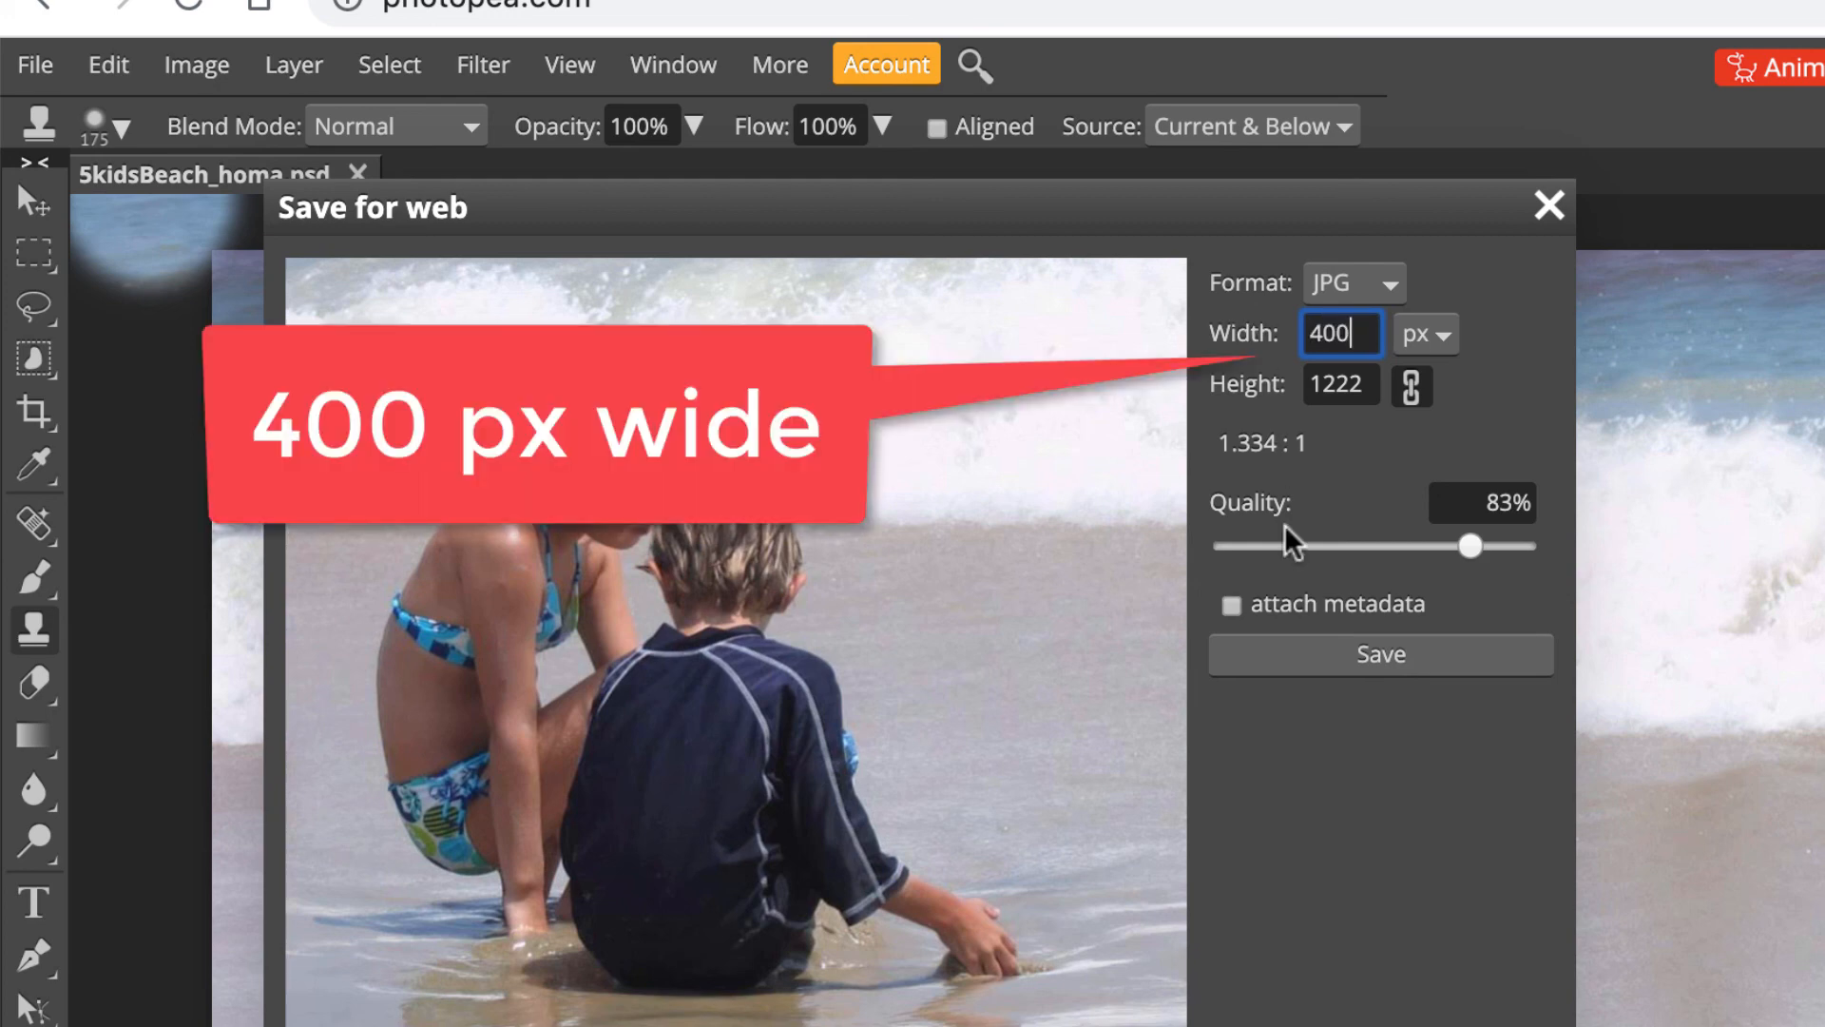
click(1350, 663)
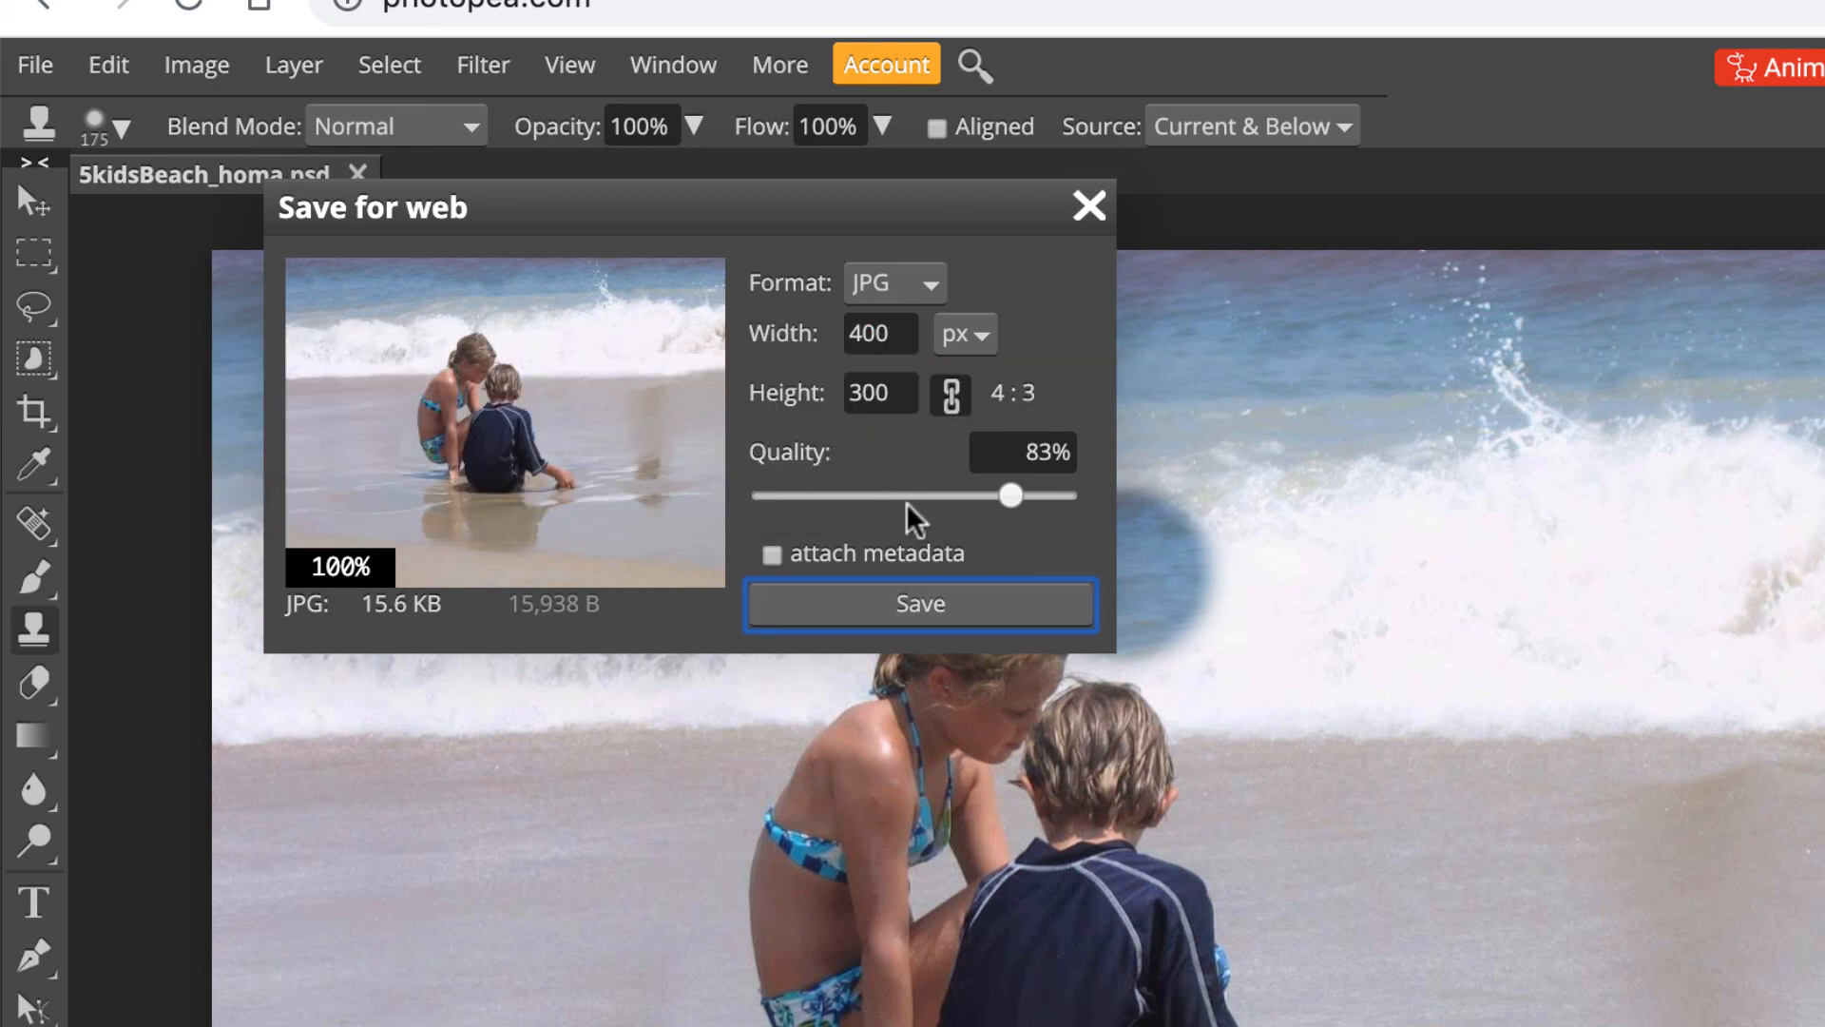
Save the JPG export and open the "5 - Cloning-Retouching Photos" assignment on the college course site's Coursework page.
click(910, 613)
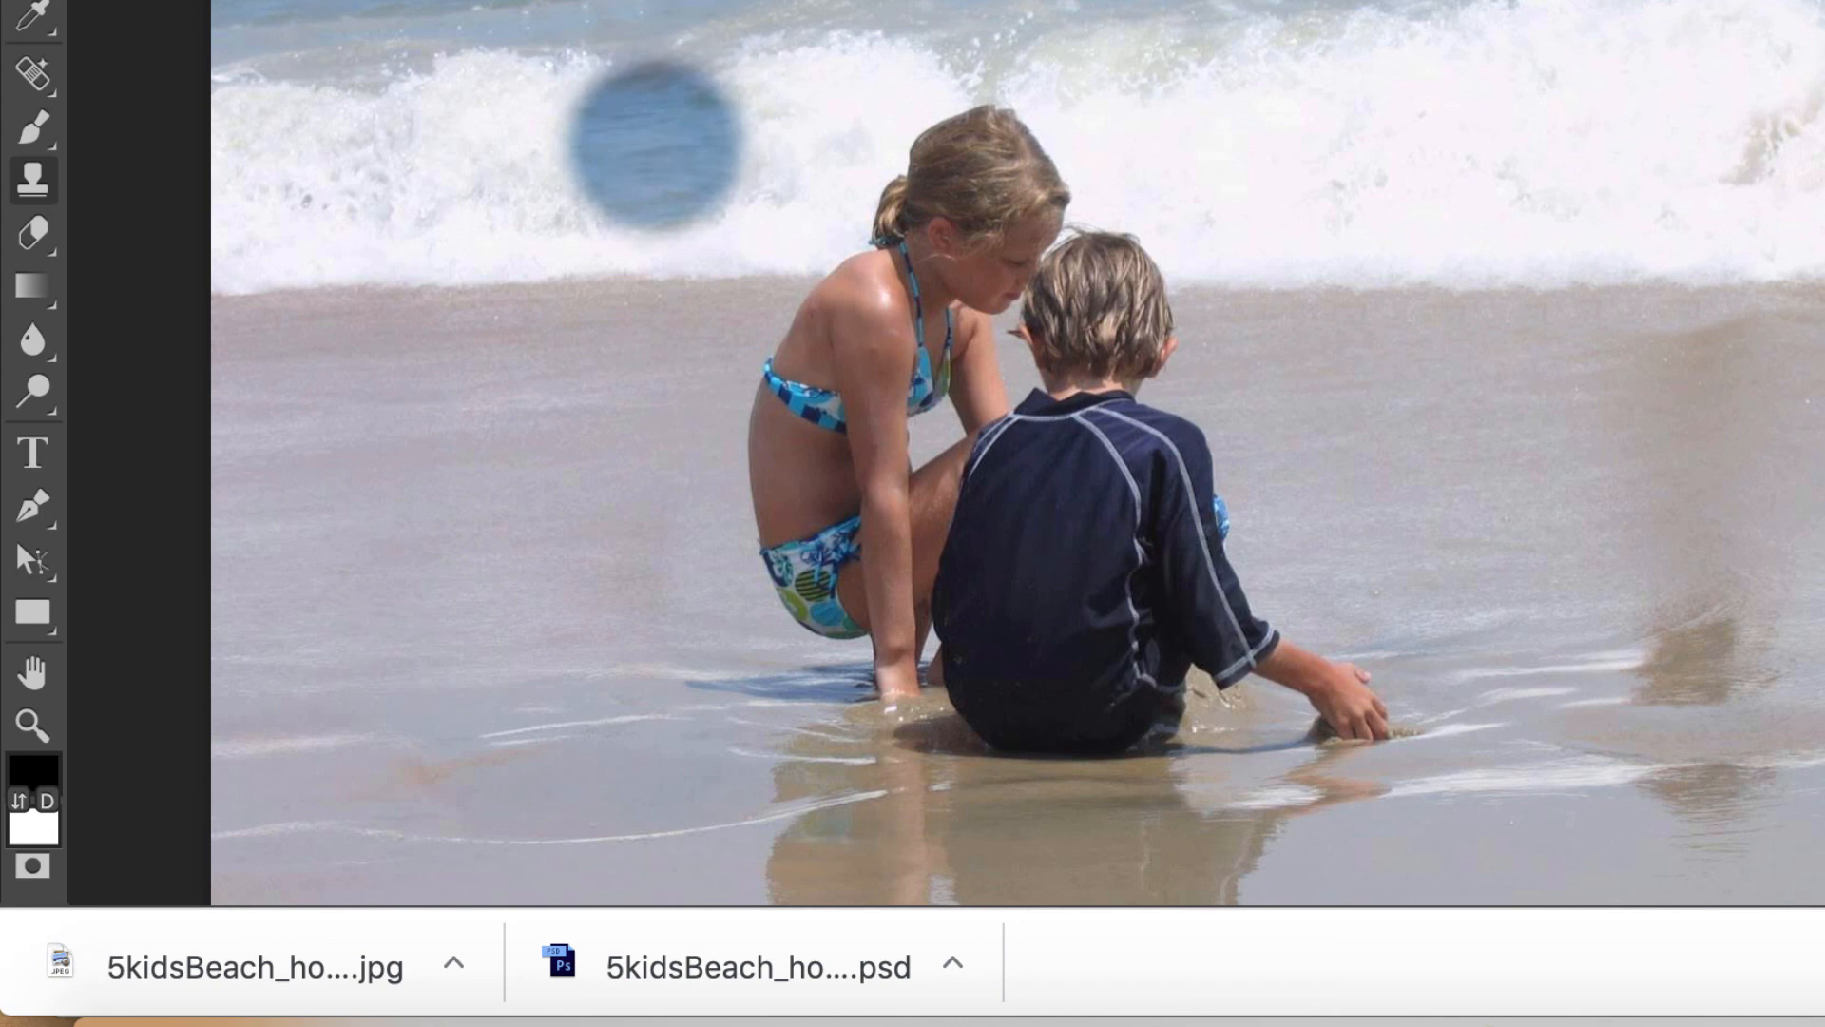
key(ctrl+shift+Tab)
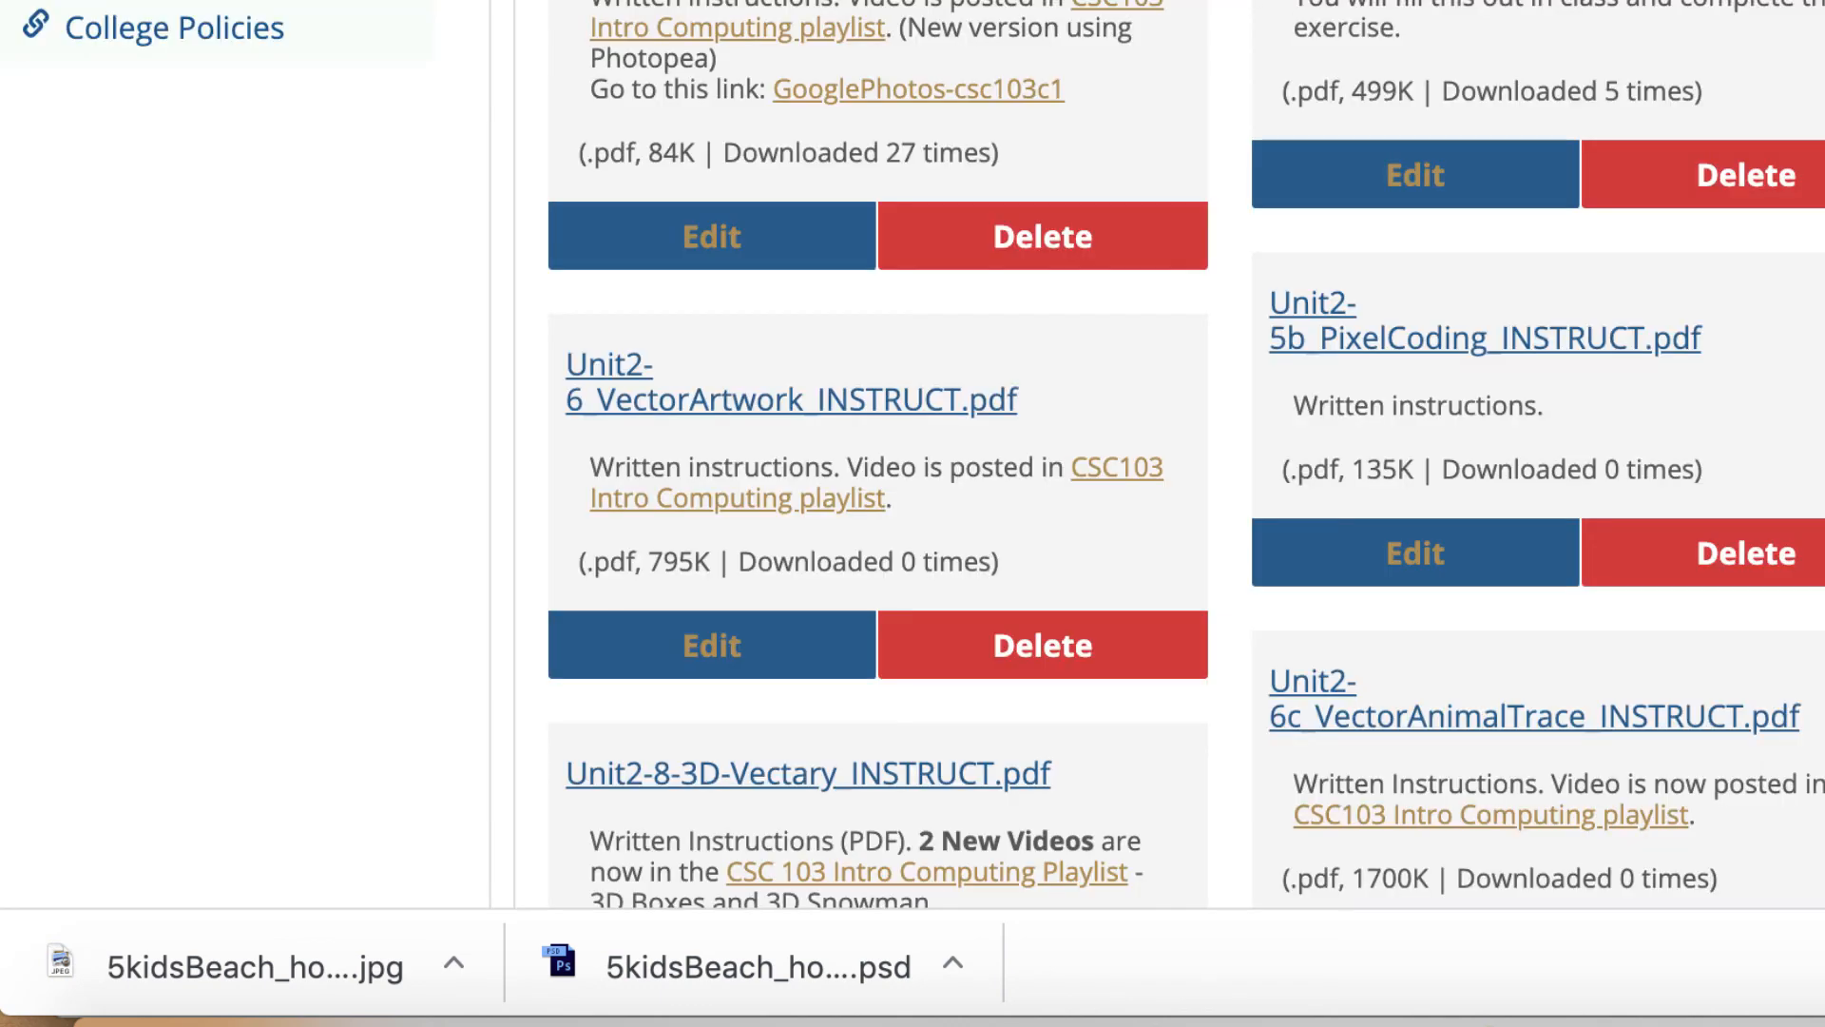
scroll(913, 451, up, 10)
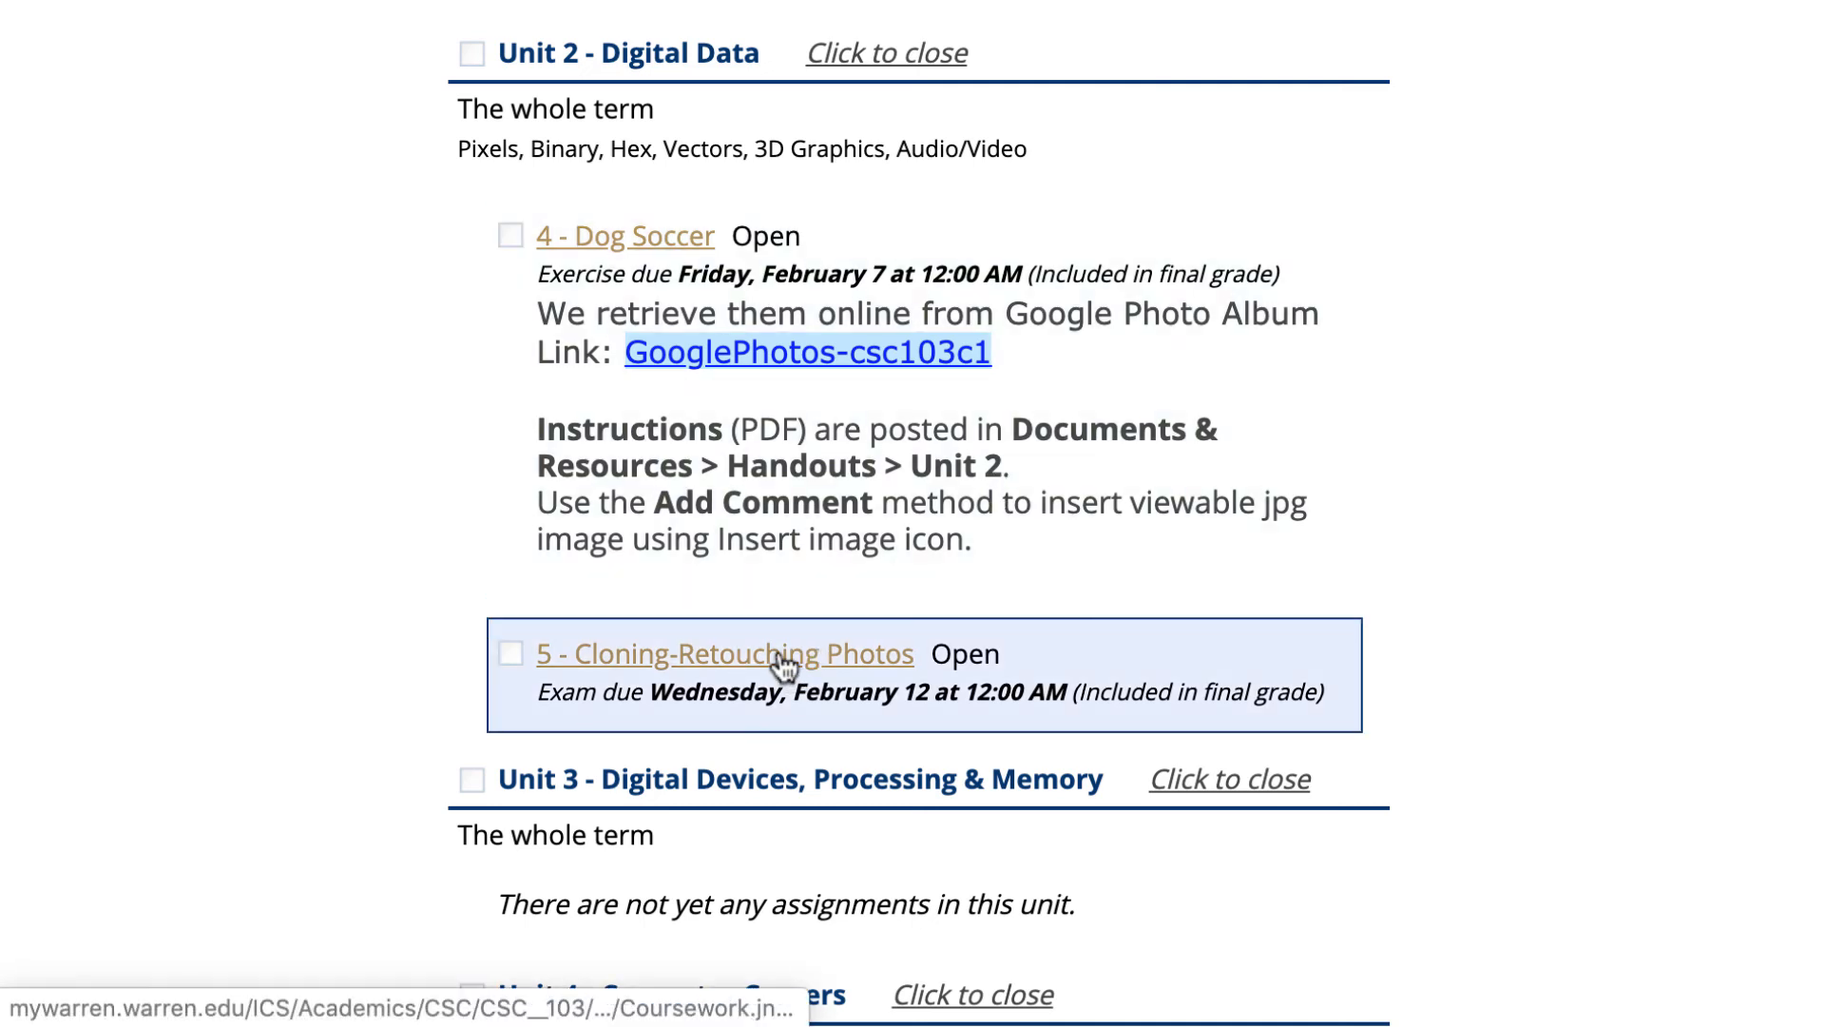
click(779, 656)
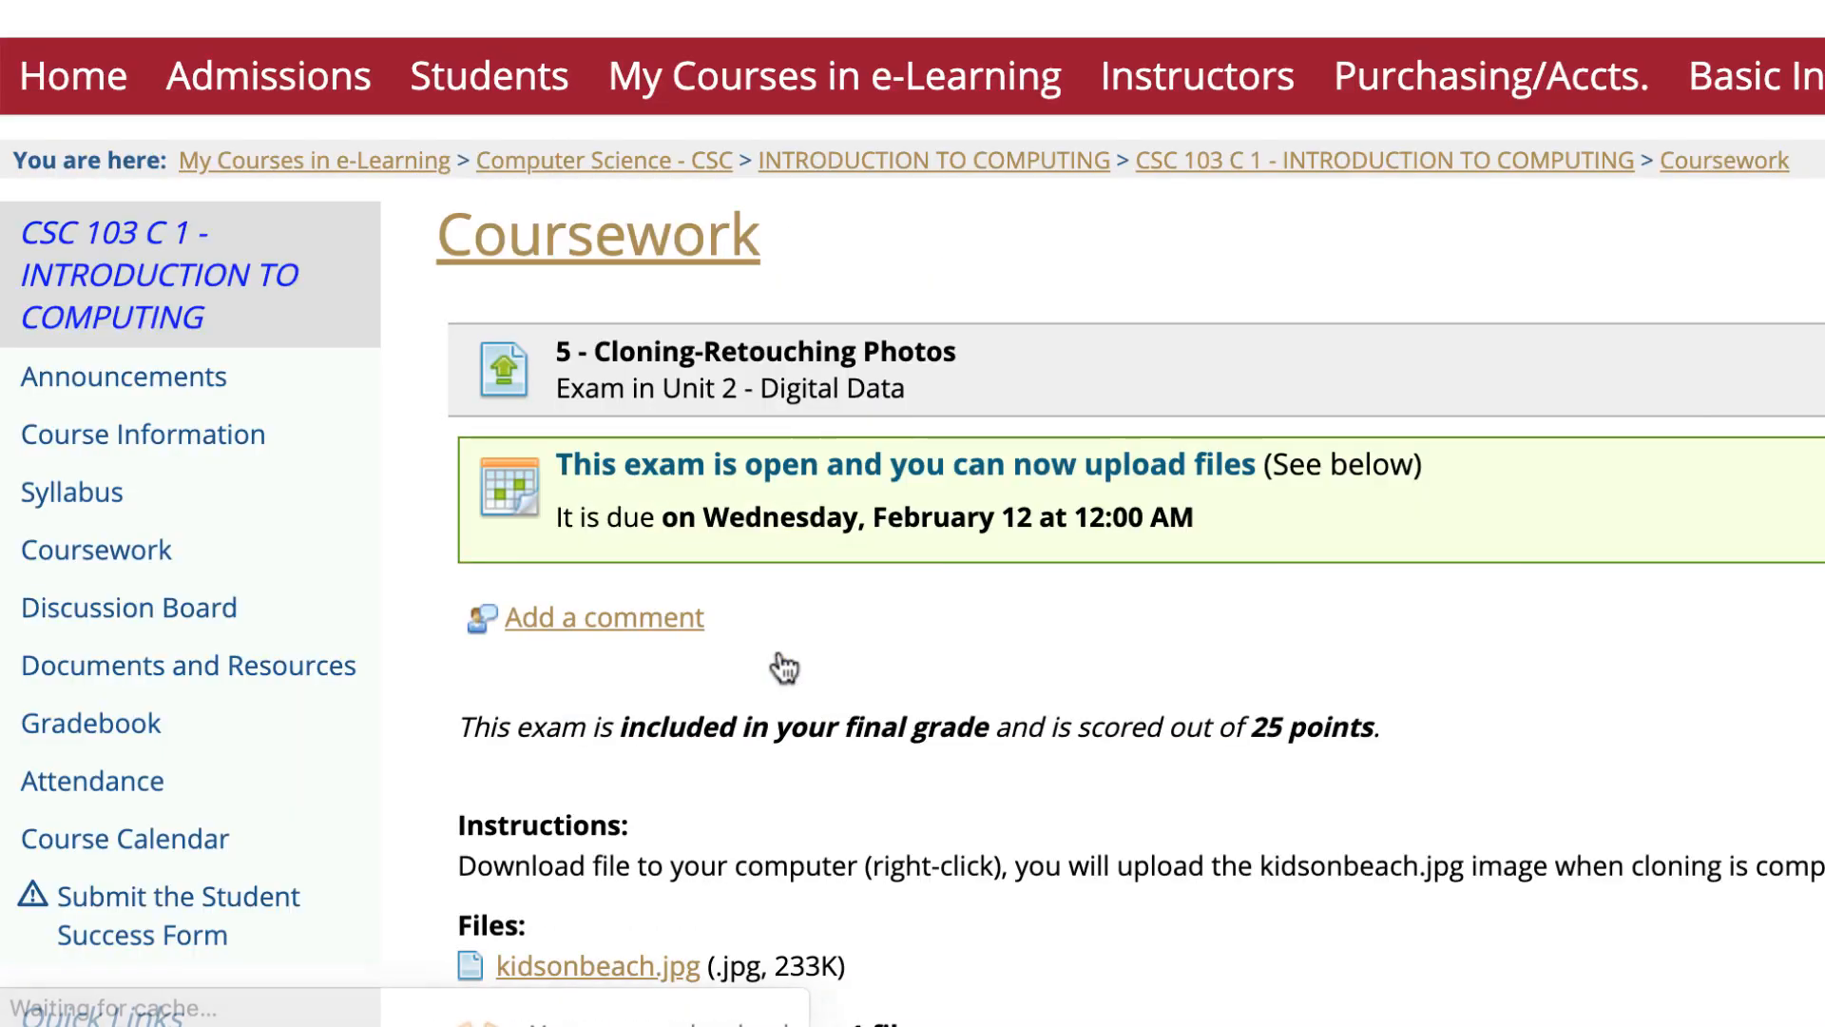
Start a comment on the assignment and upload 5kidsBeach_homa.jpg from Downloads for use as its image.
scroll(785, 668, down, 3)
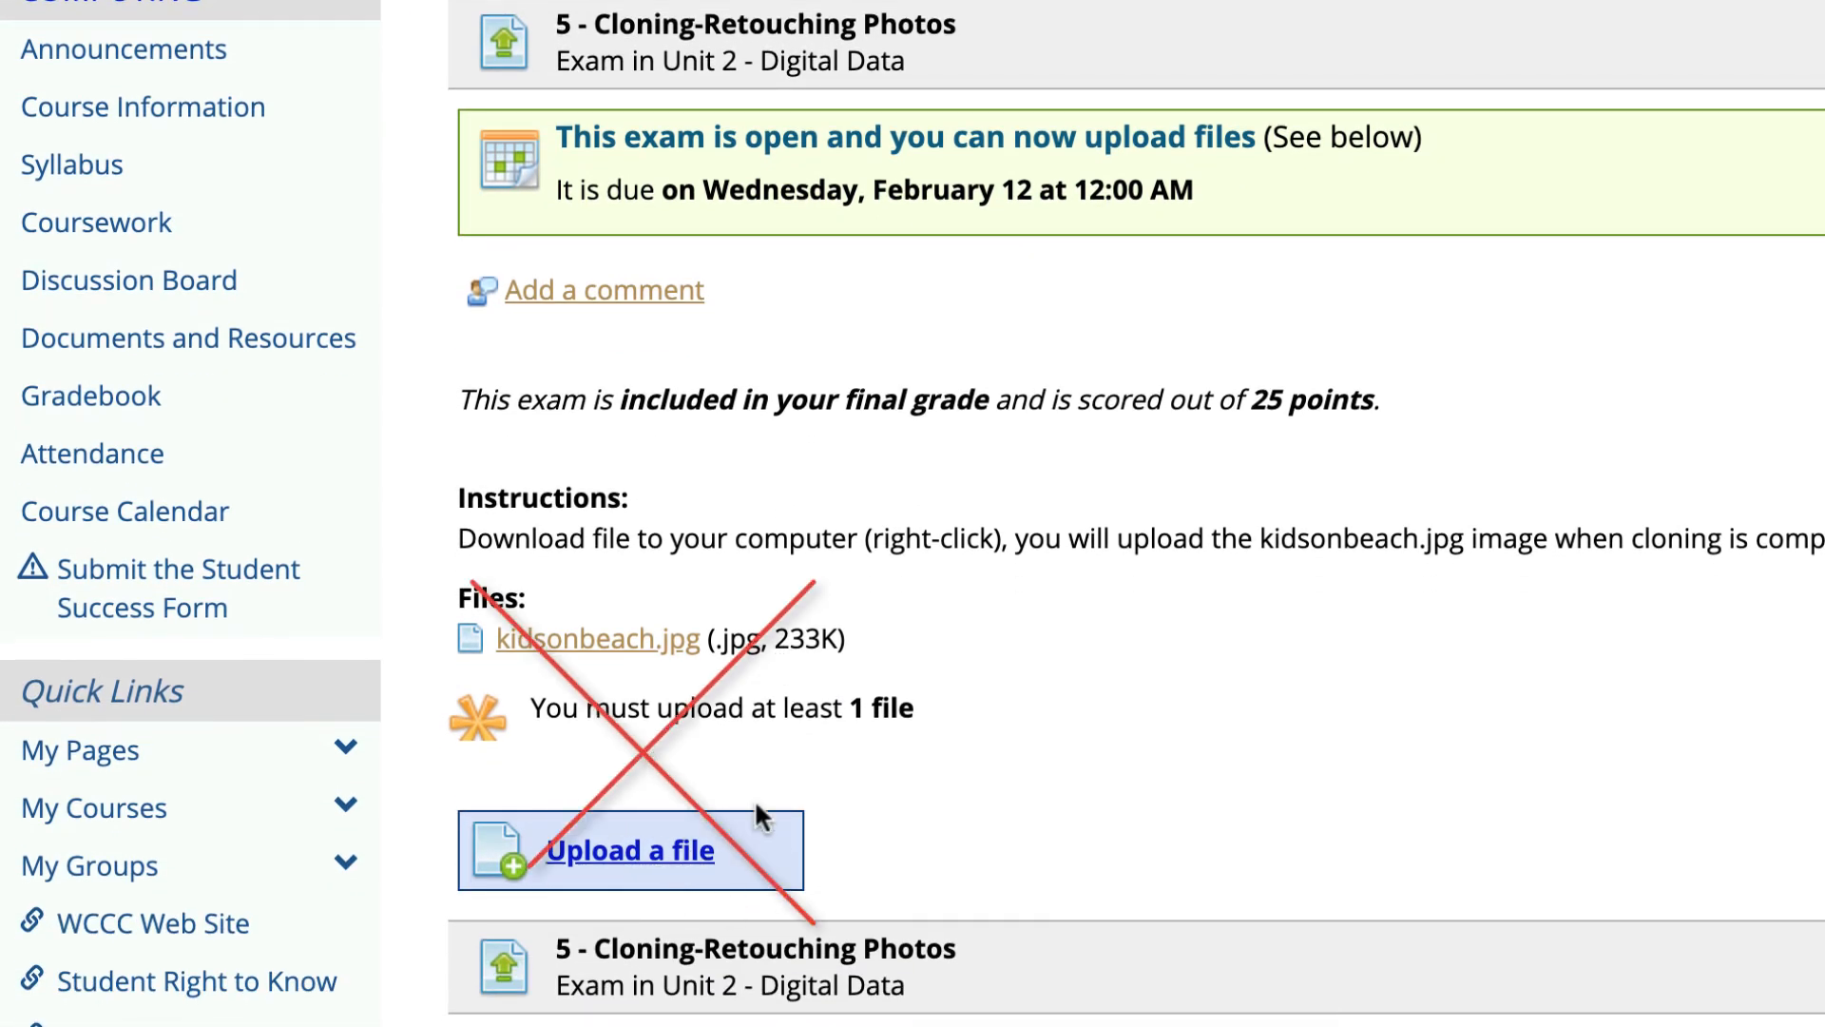
click(655, 295)
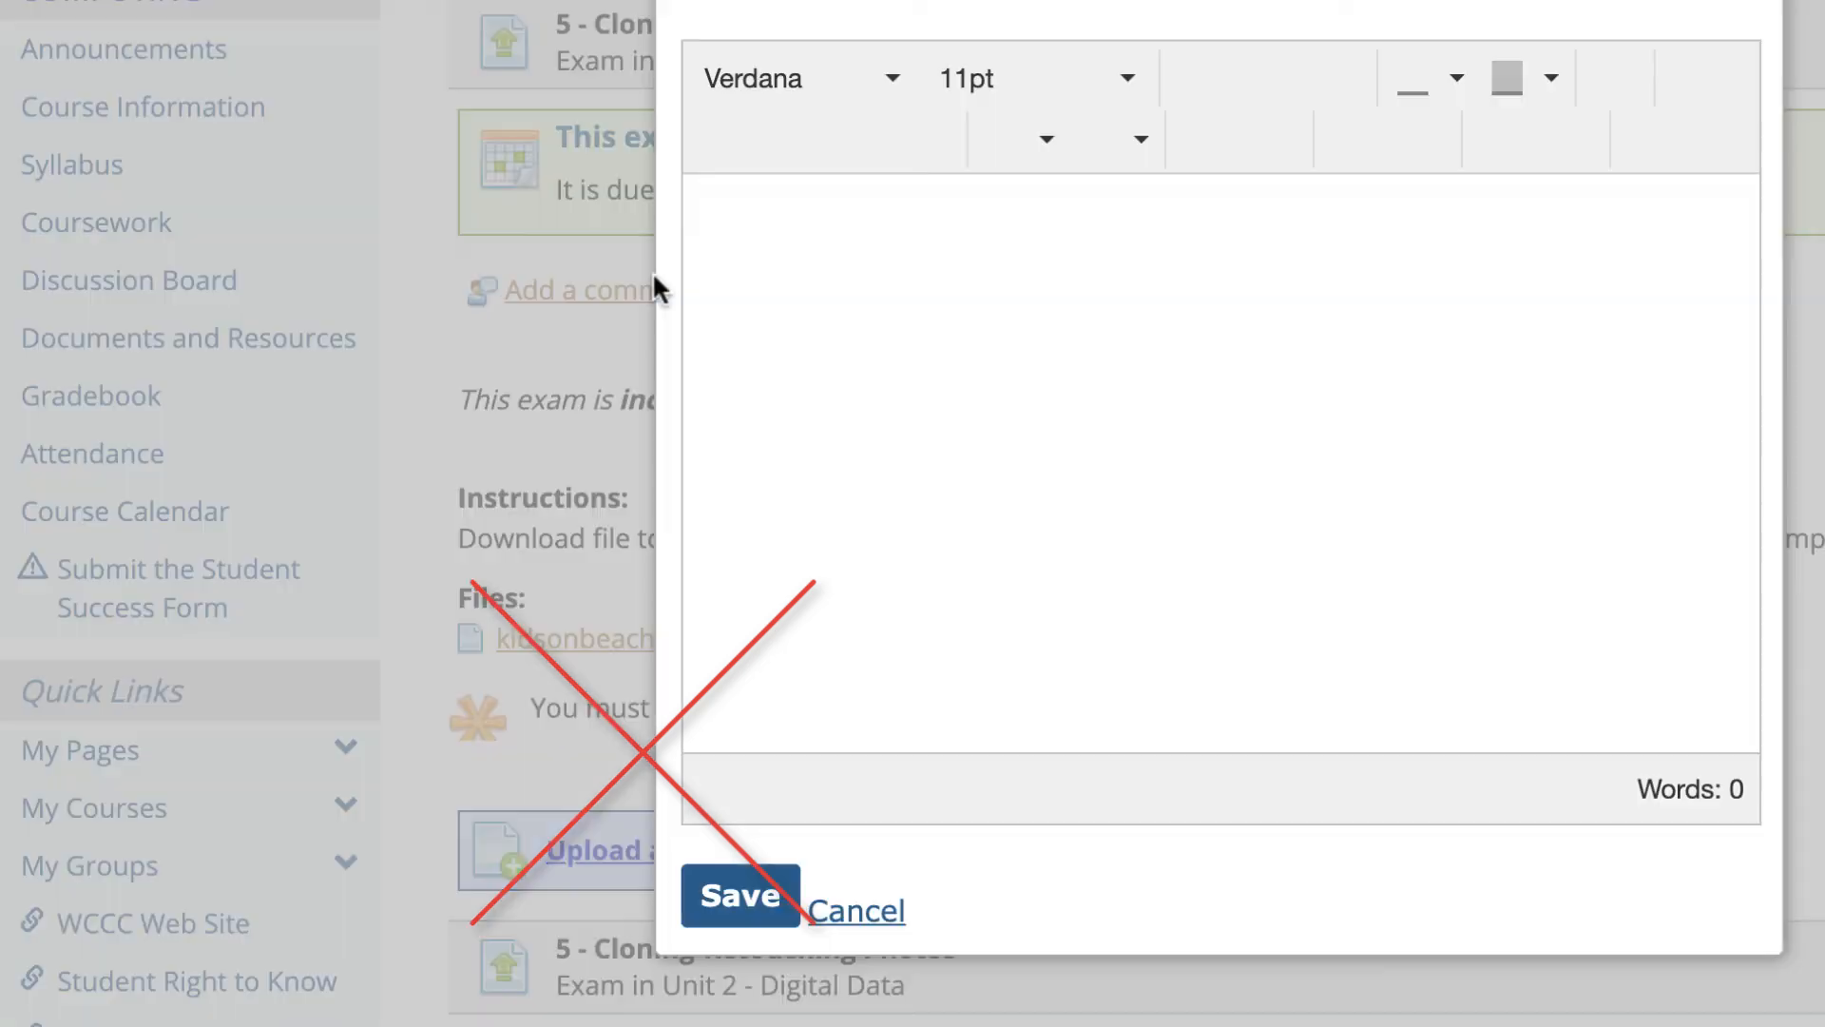
click(1352, 133)
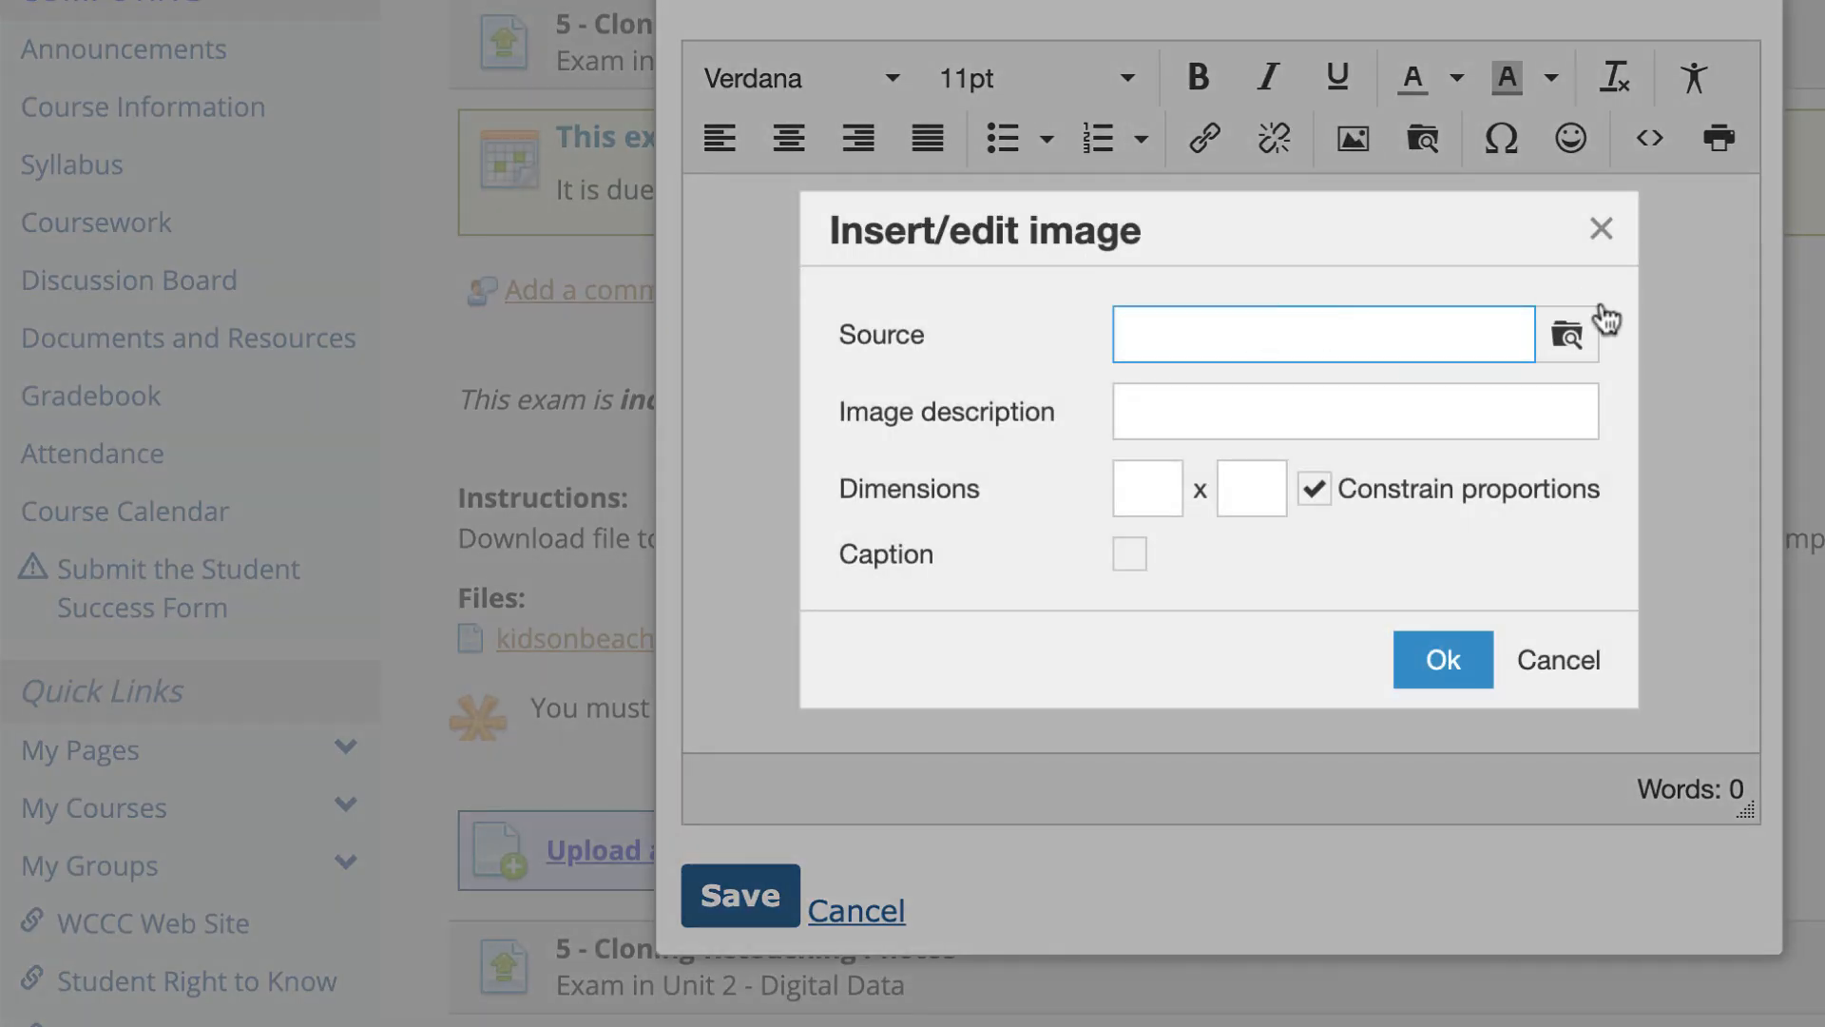
click(1565, 332)
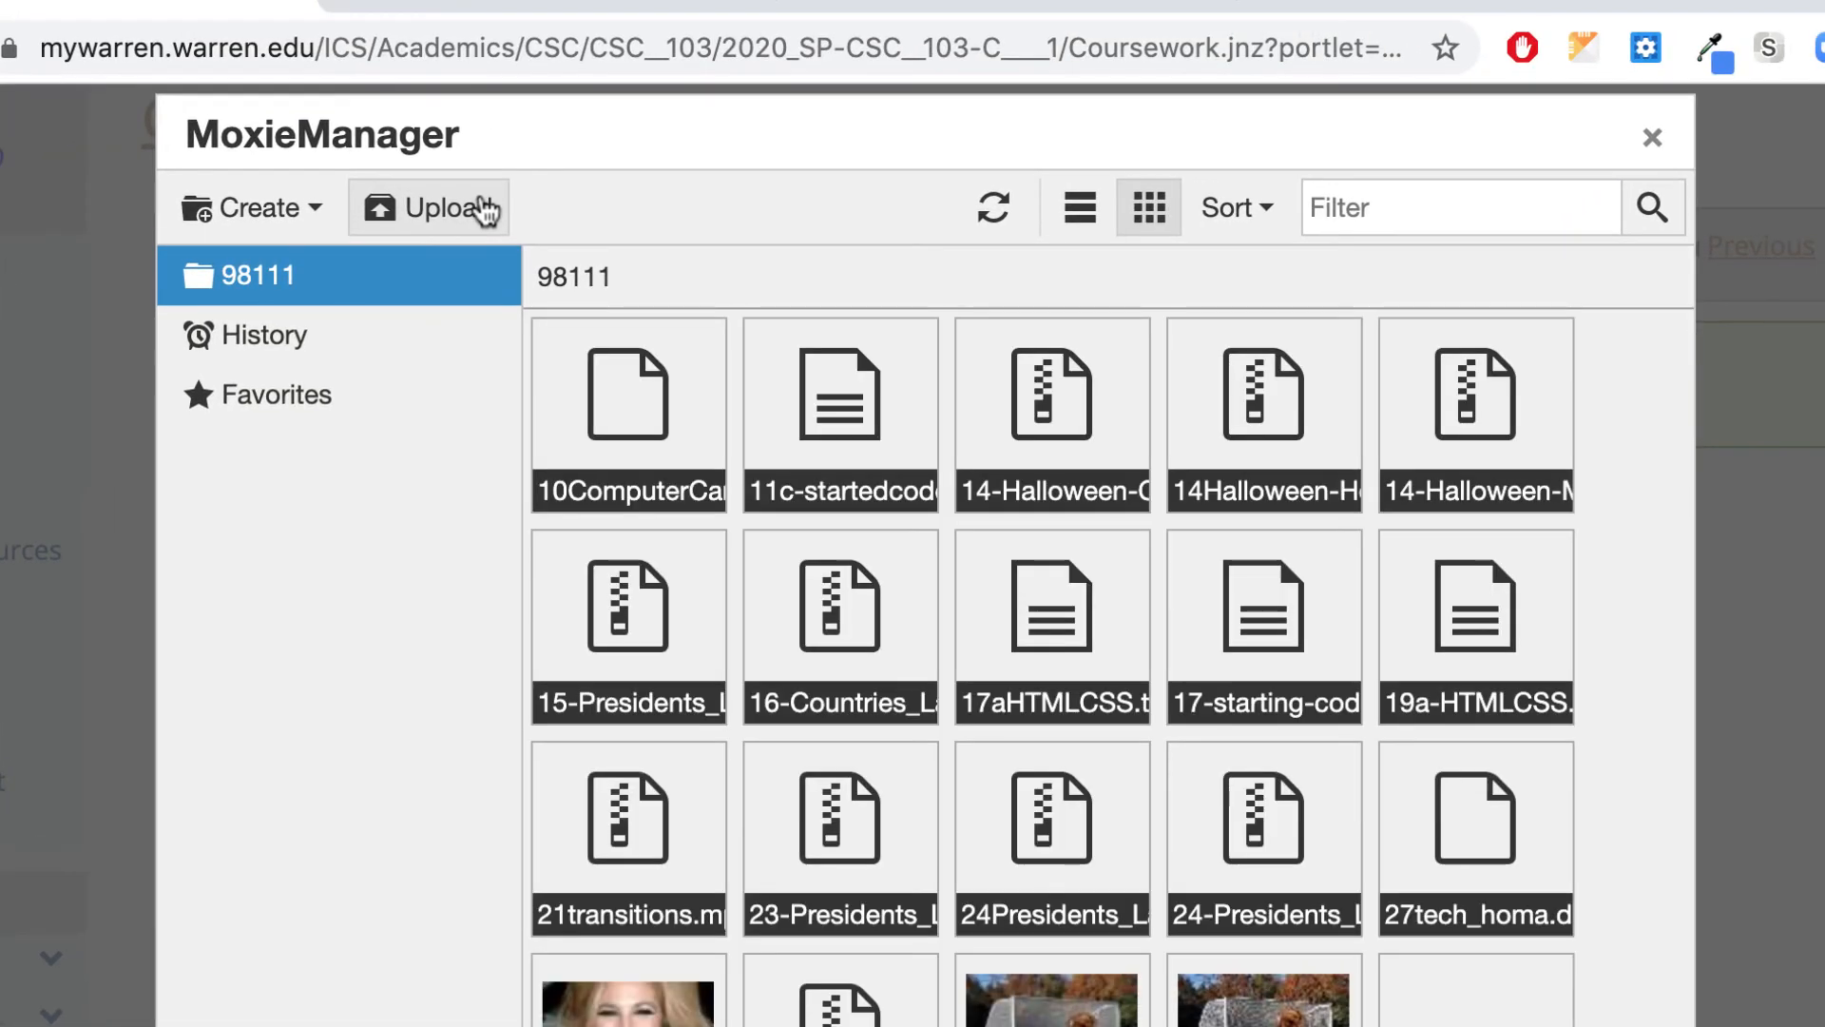
click(485, 209)
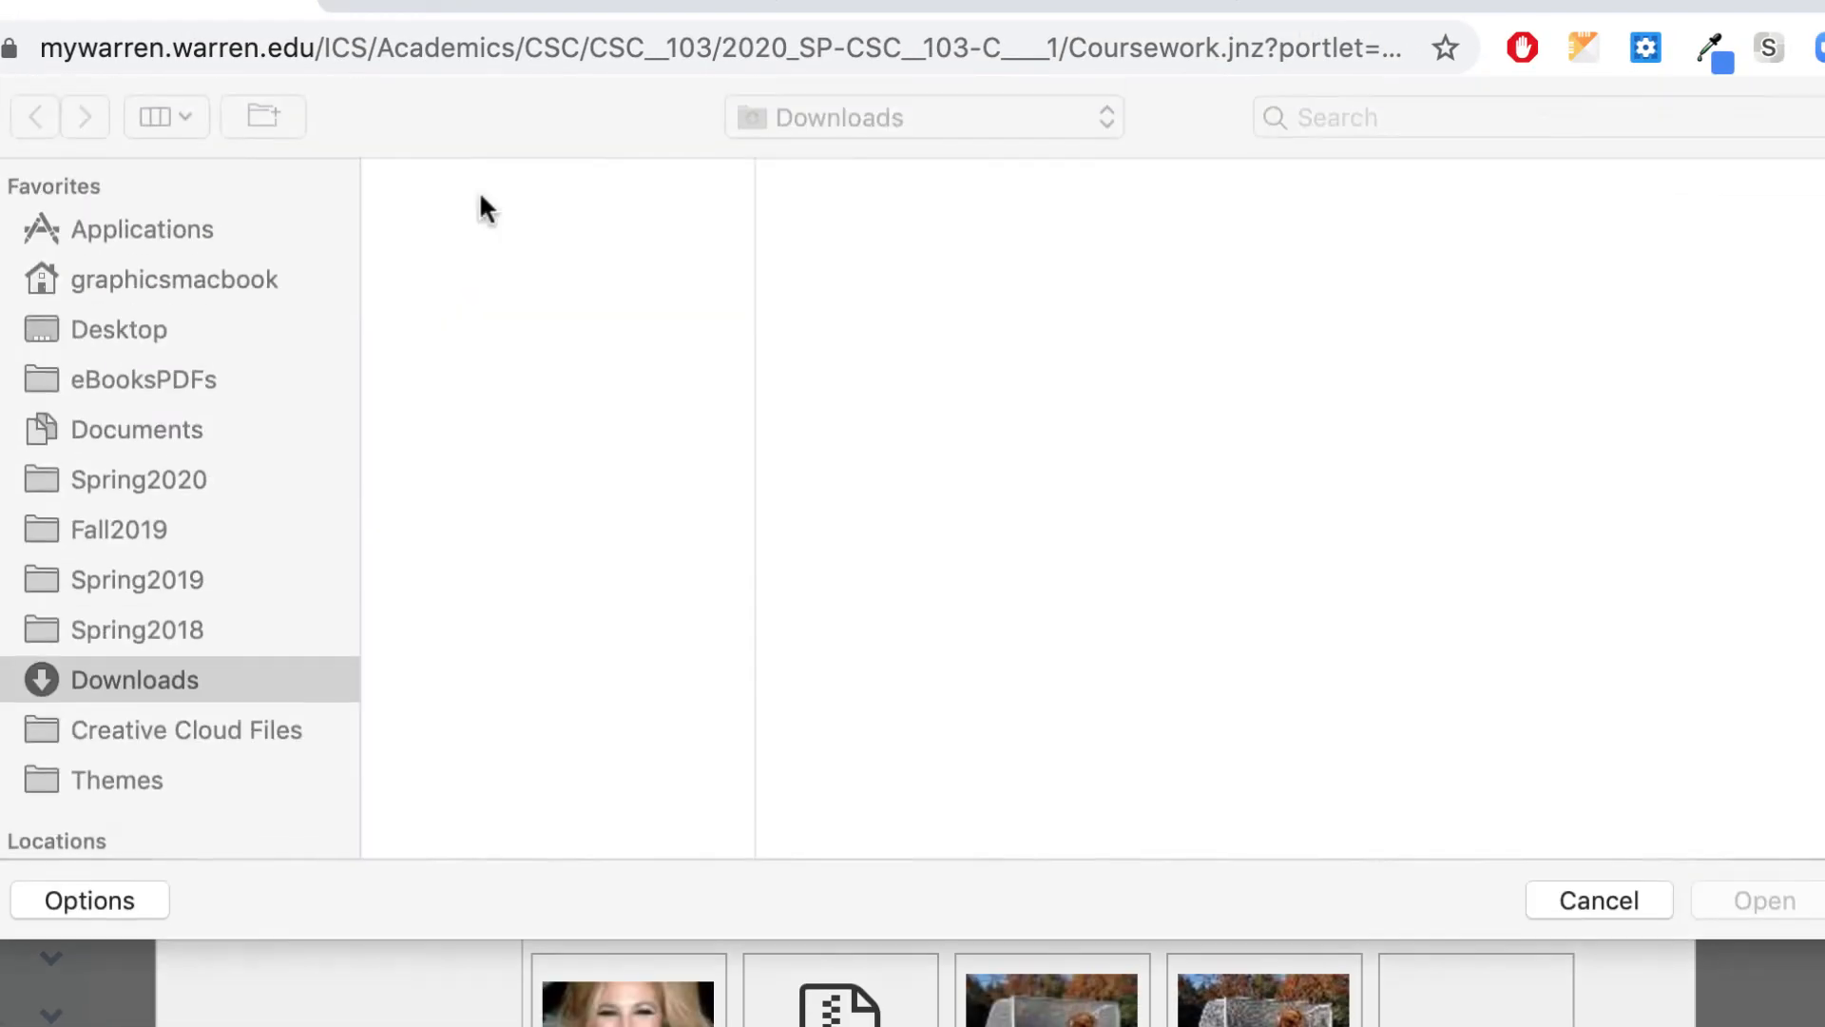
click(600, 285)
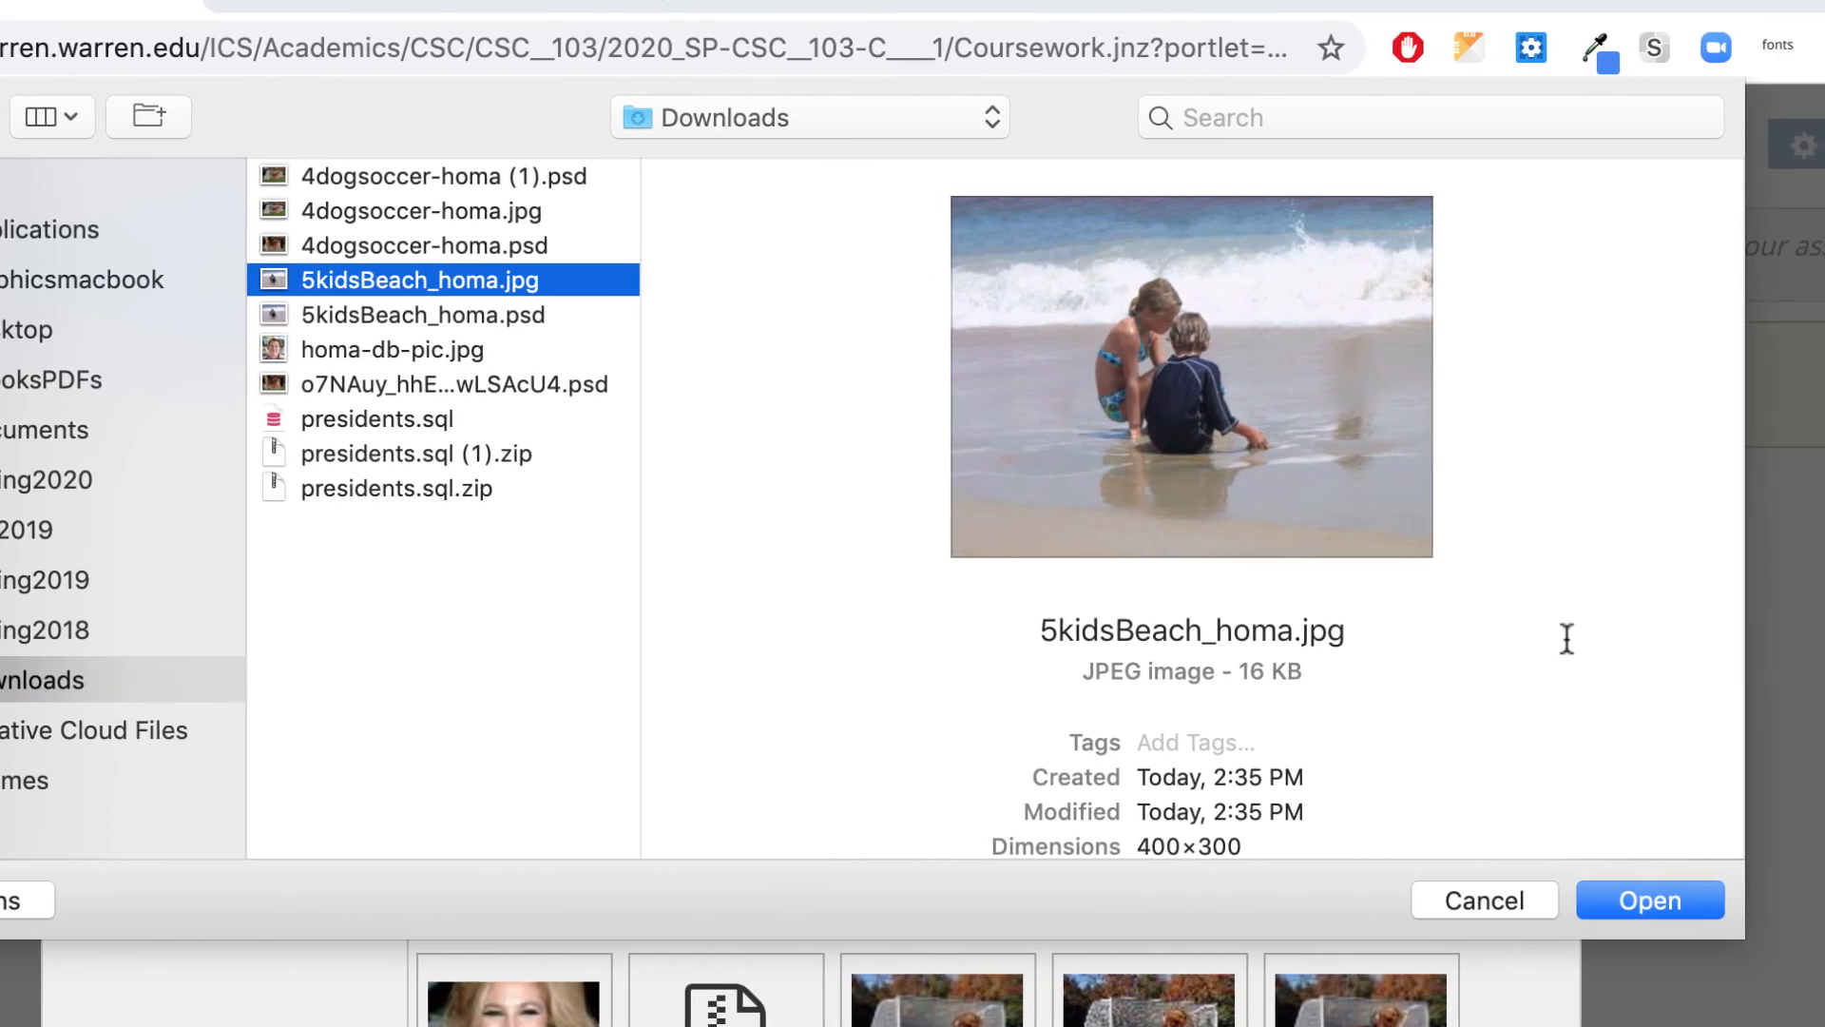
click(1738, 900)
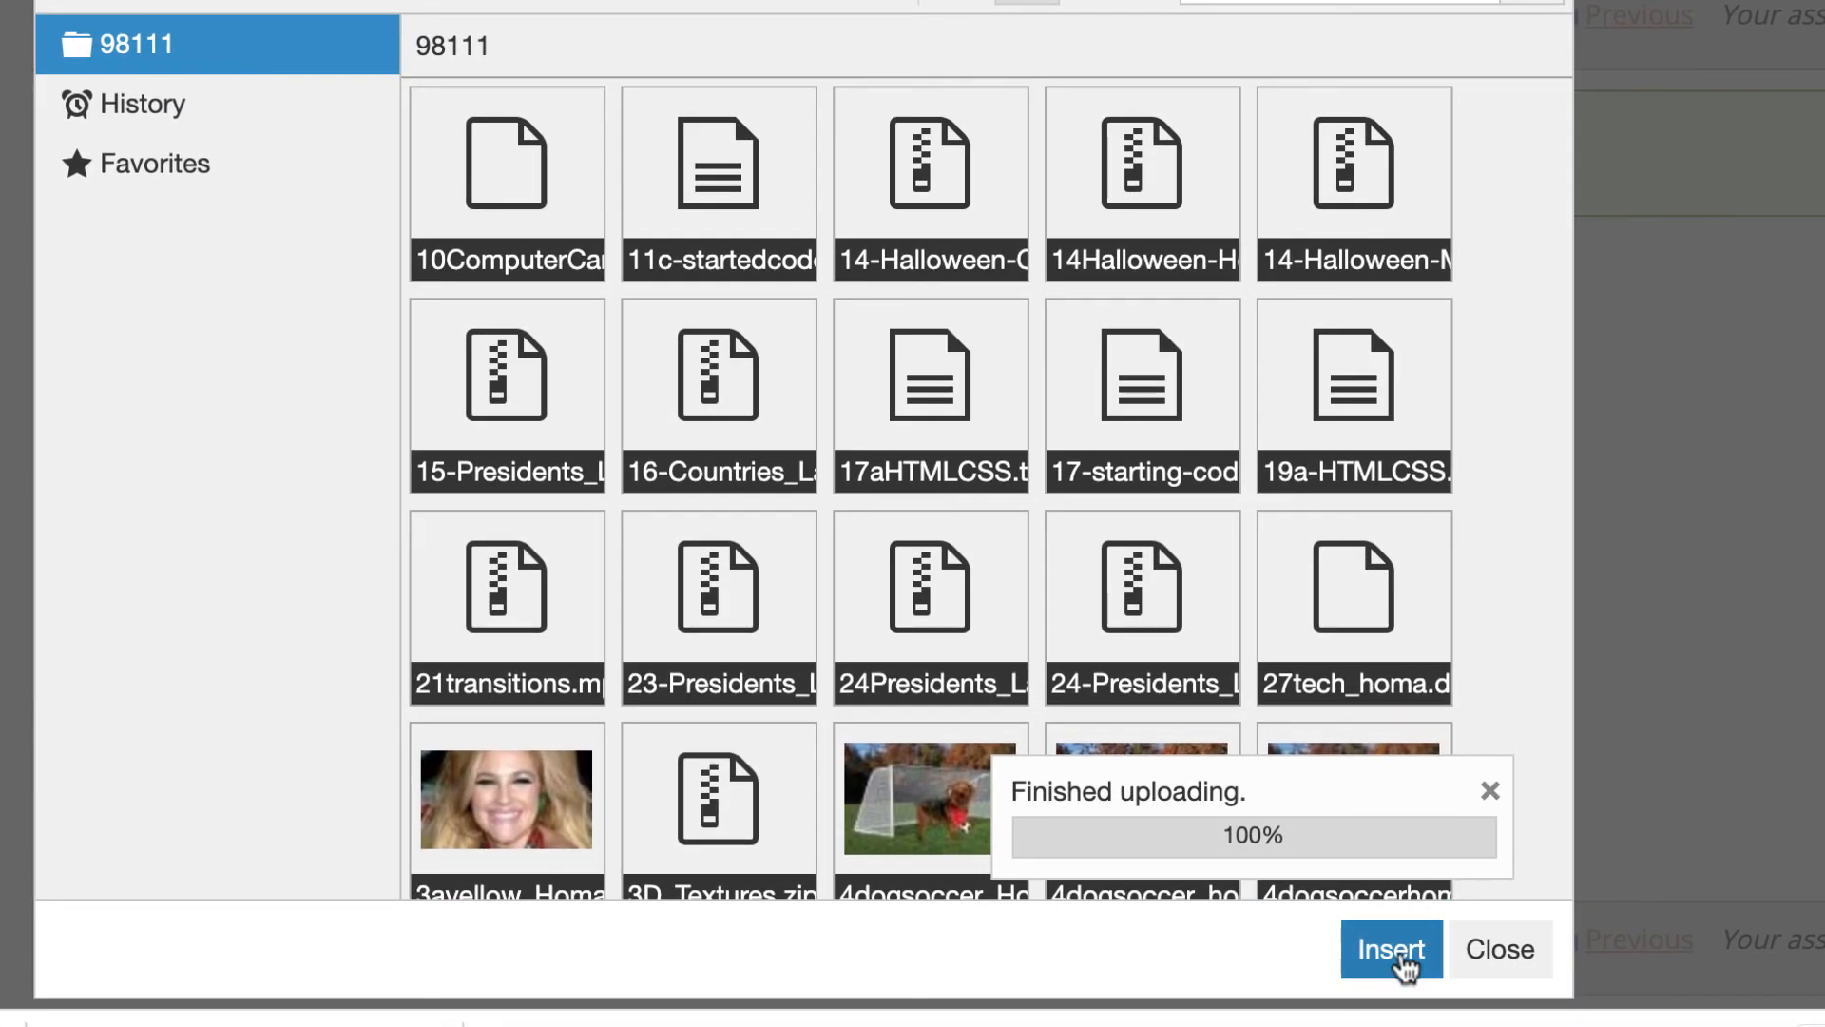
Insert the uploaded beach photo into the assignment comment and save the comment.
click(1392, 1000)
click(1036, 639)
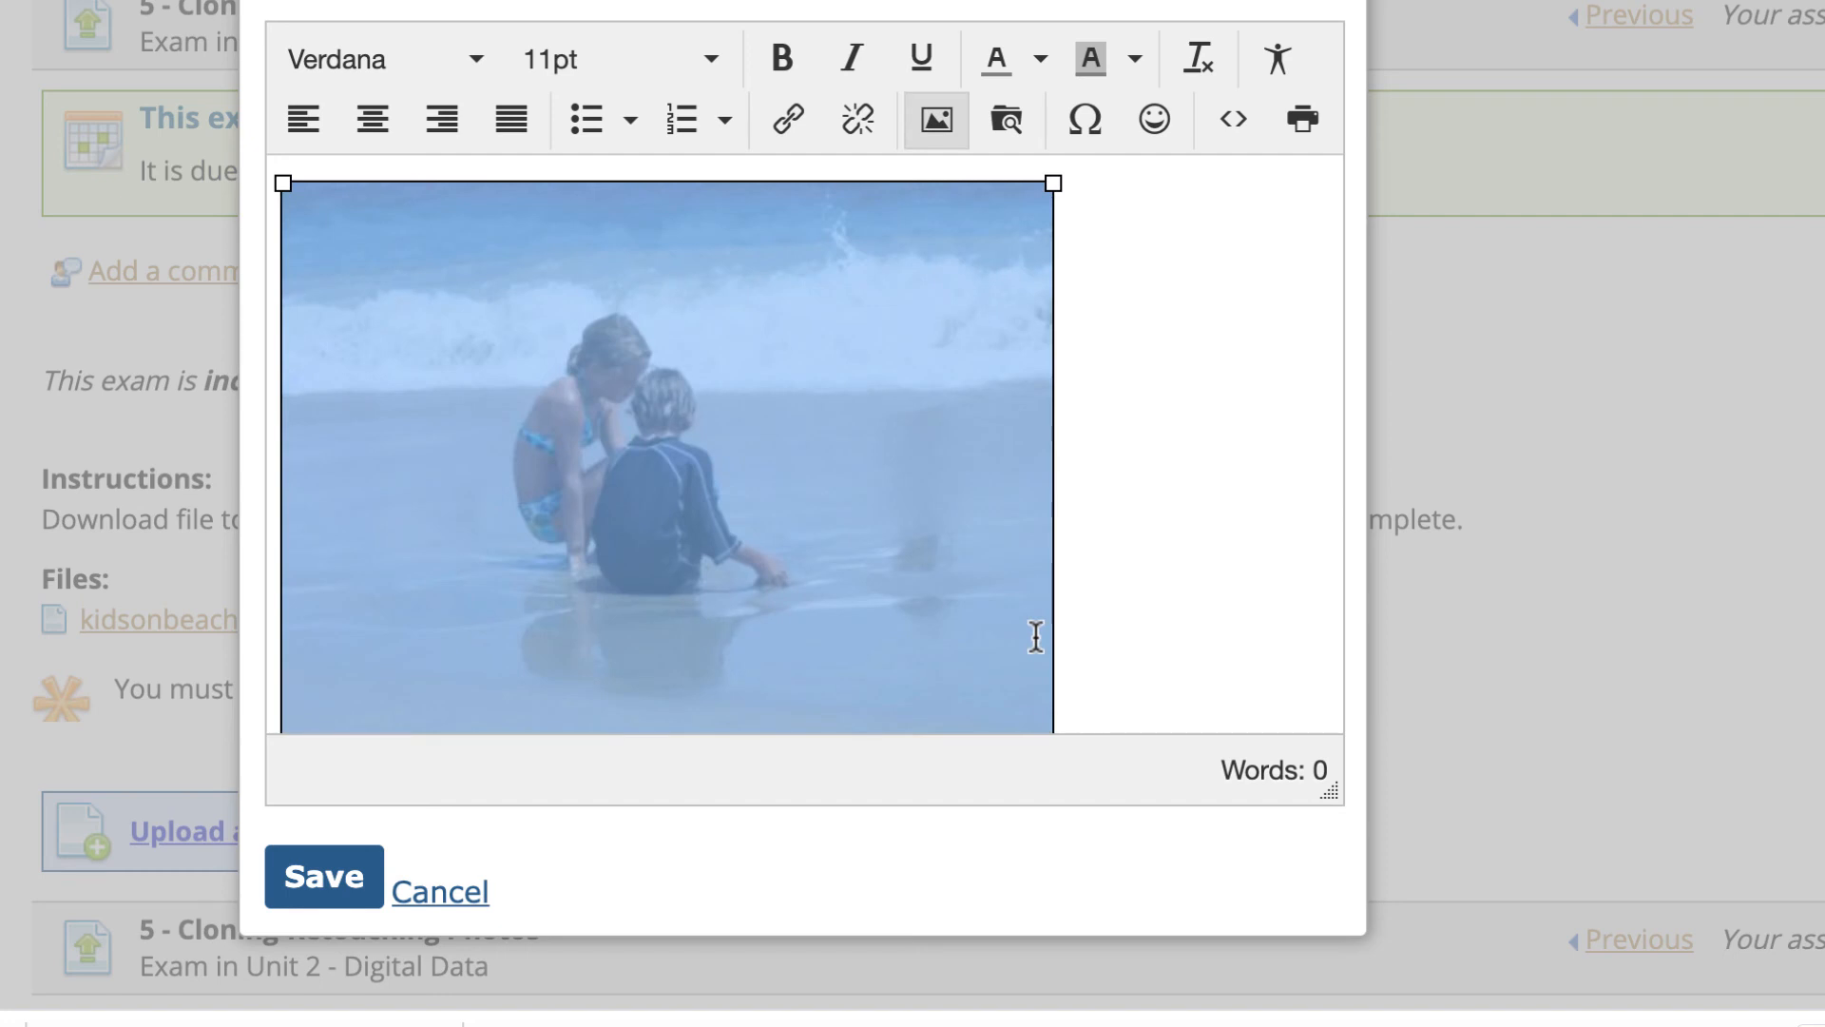
click(1153, 404)
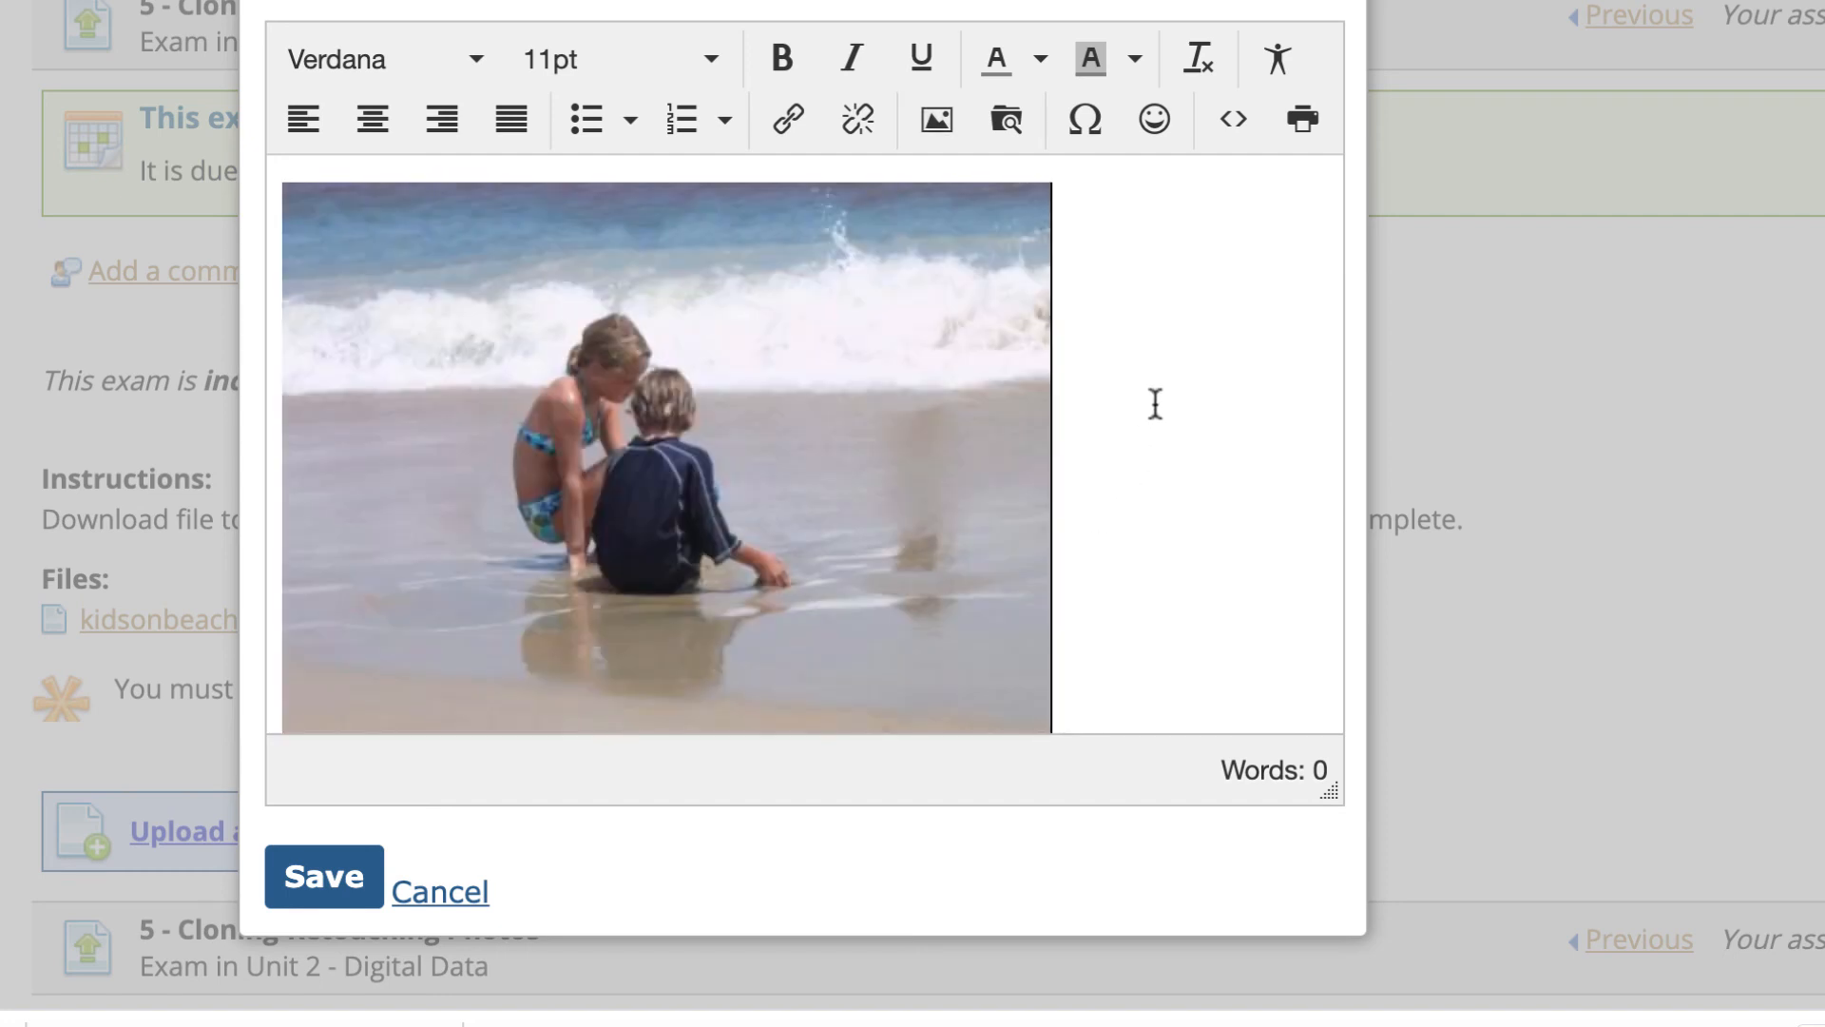
scroll(1155, 404, down, 1)
scroll(1155, 404, up, 1)
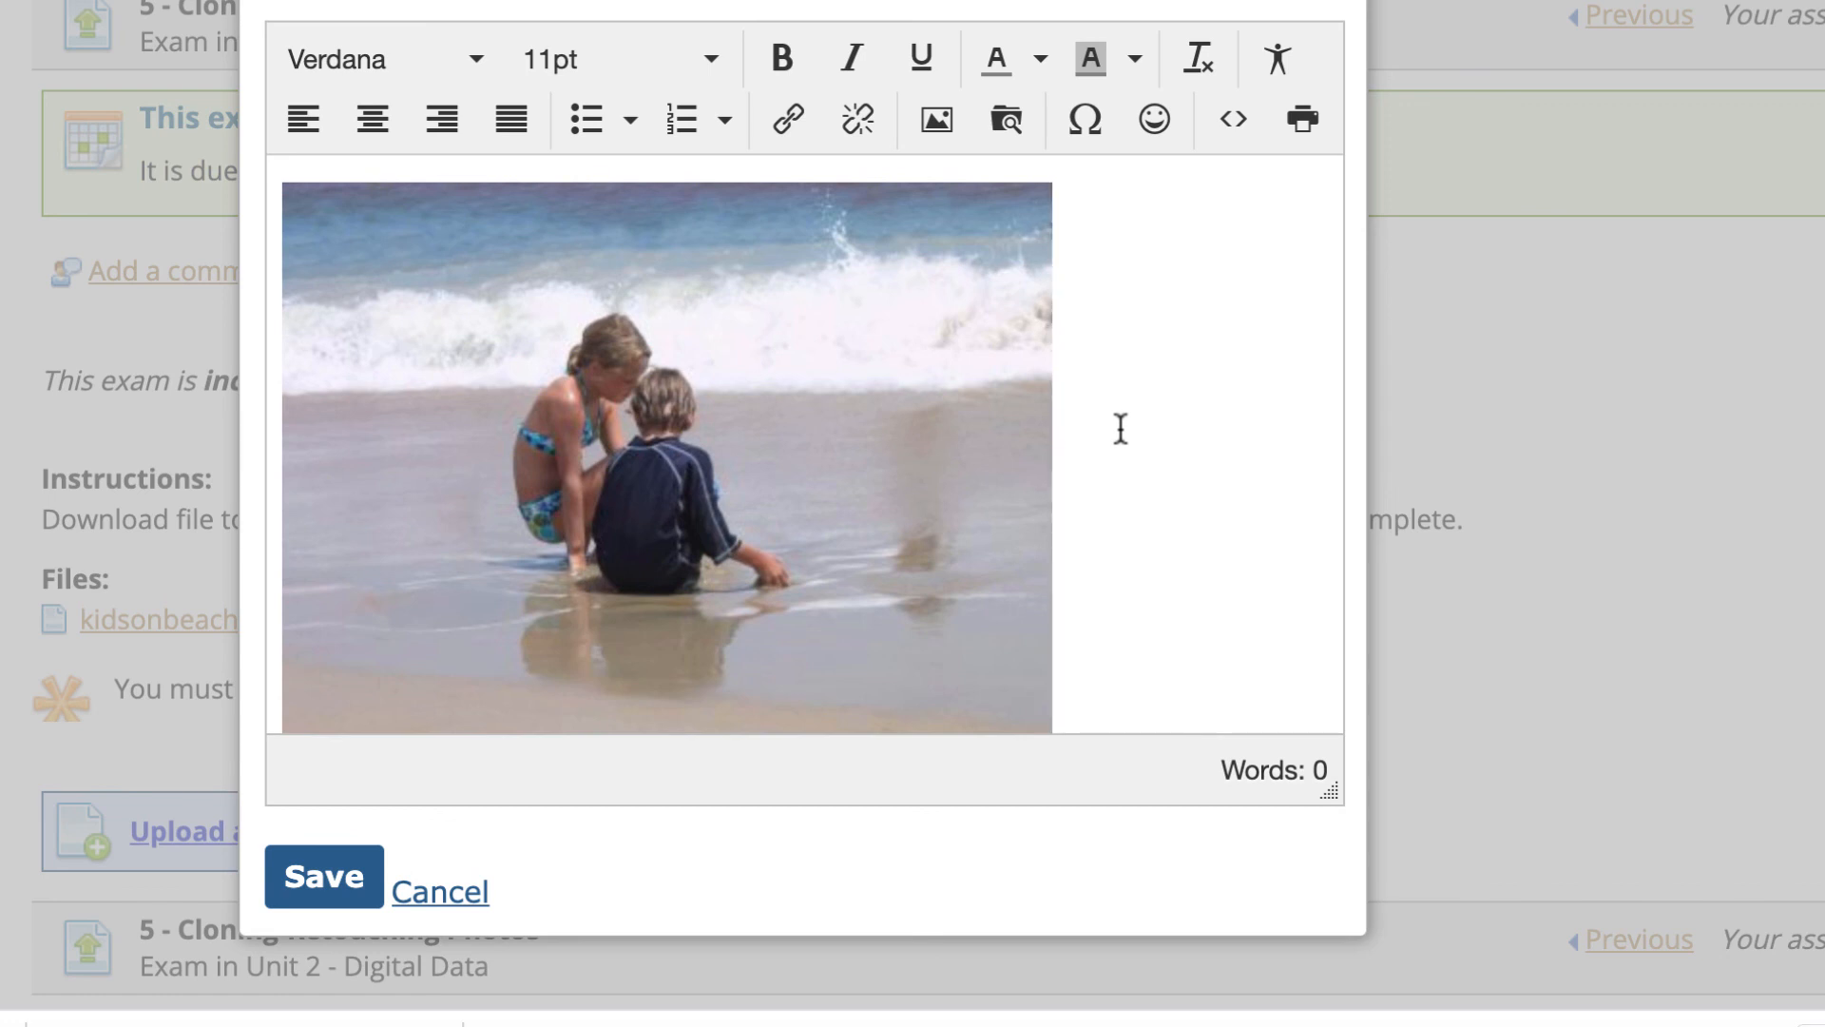
click(324, 876)
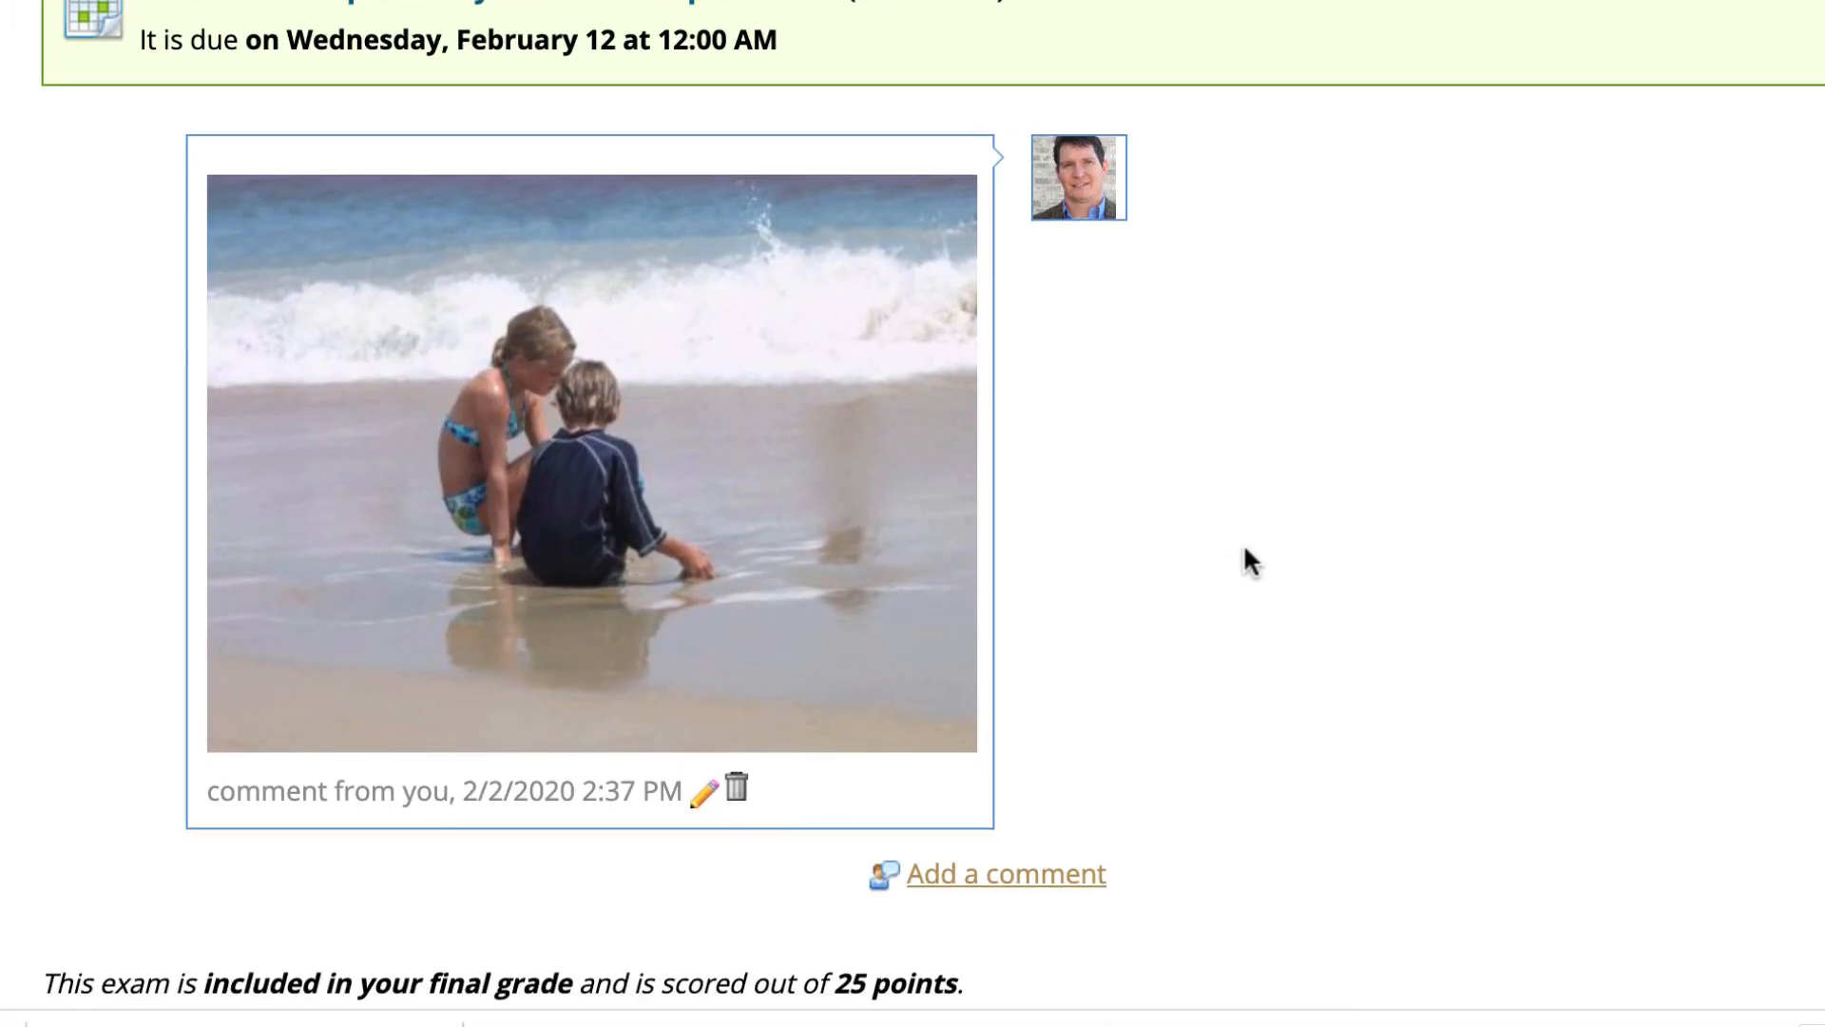